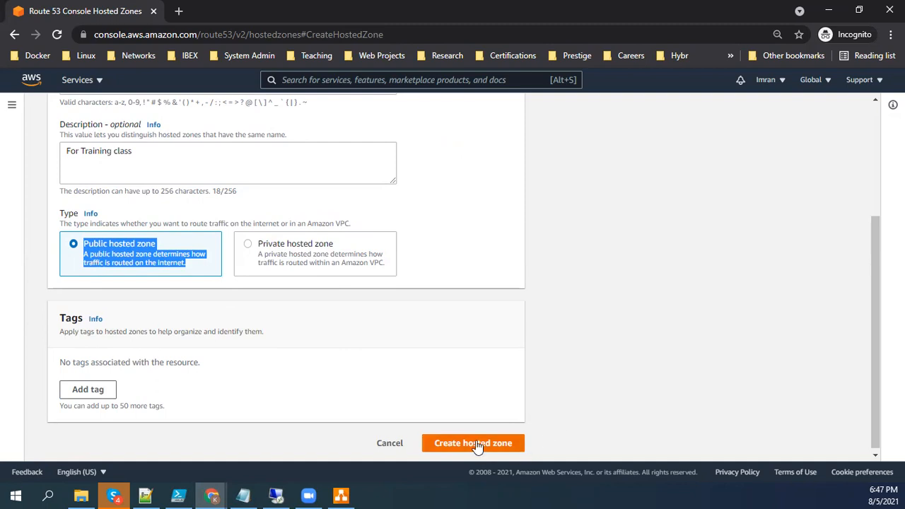
Step: Create the public hosted zone for vismotech.com and bring its records list into view
click(477, 444)
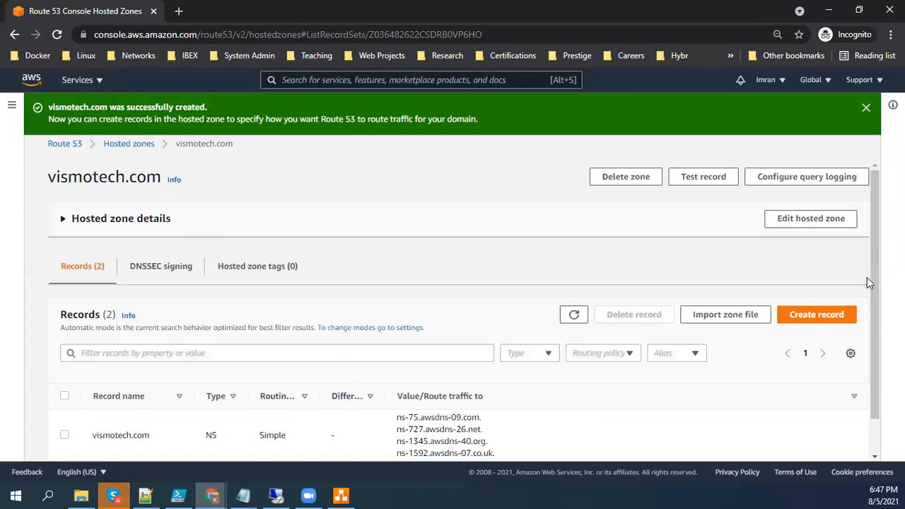
scroll(867, 283, down, 1)
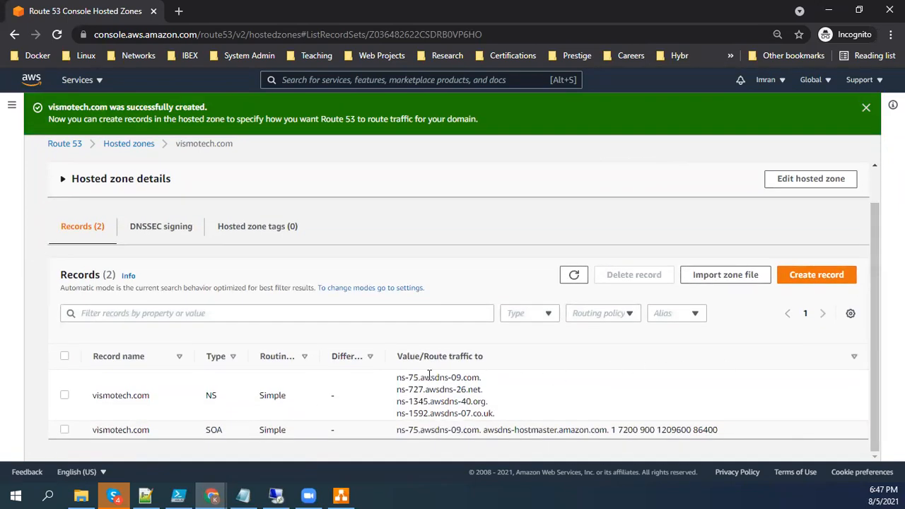
Step: Examine the NS record of vismotech.com and compare it with the Vismotech-DNS diagram in diagrams.net
double_click(211, 396)
drag(393, 379, 478, 378)
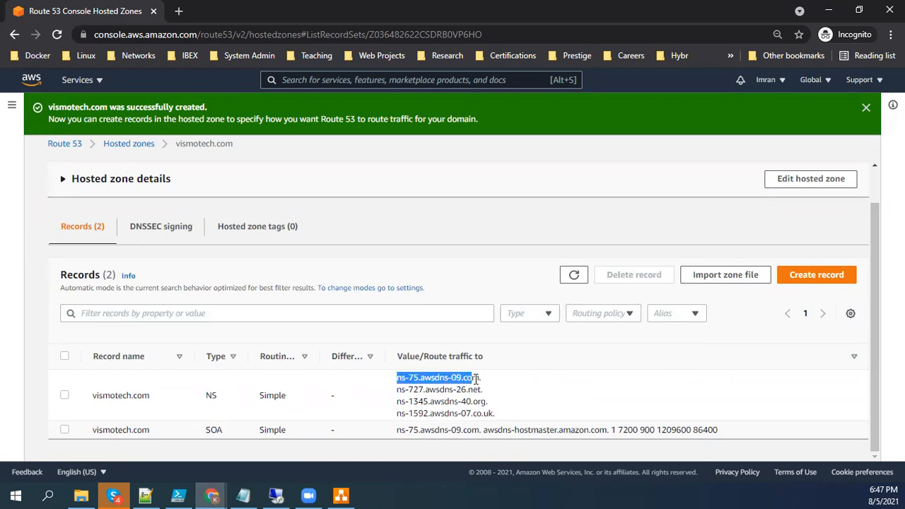
drag(396, 391, 446, 391)
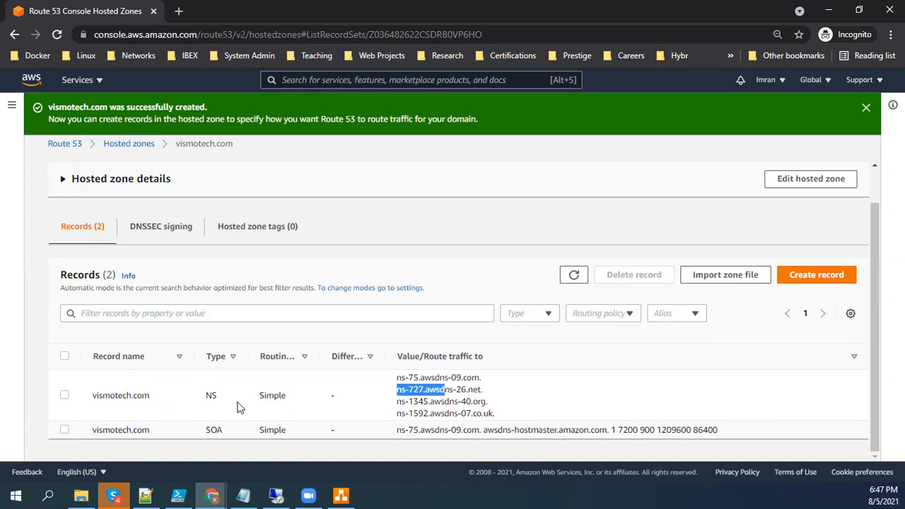
click(156, 403)
drag(154, 403, 90, 397)
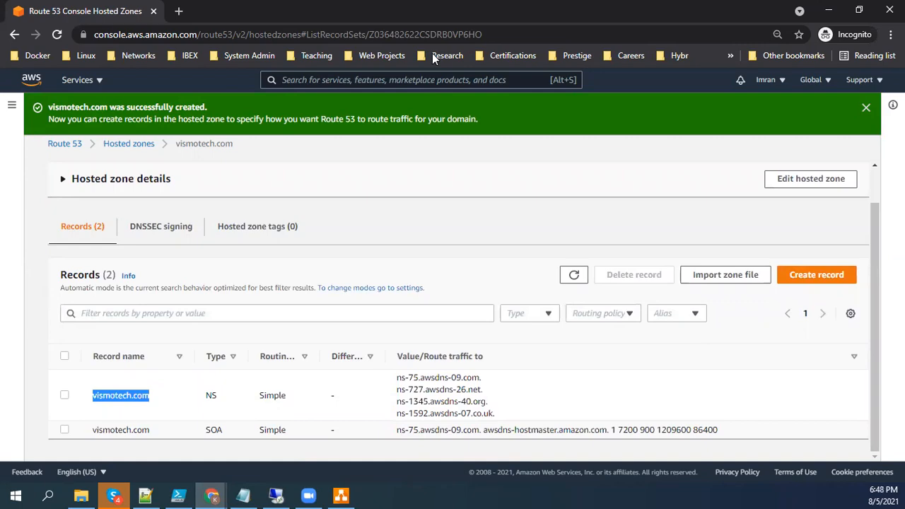
click(341, 495)
click(659, 232)
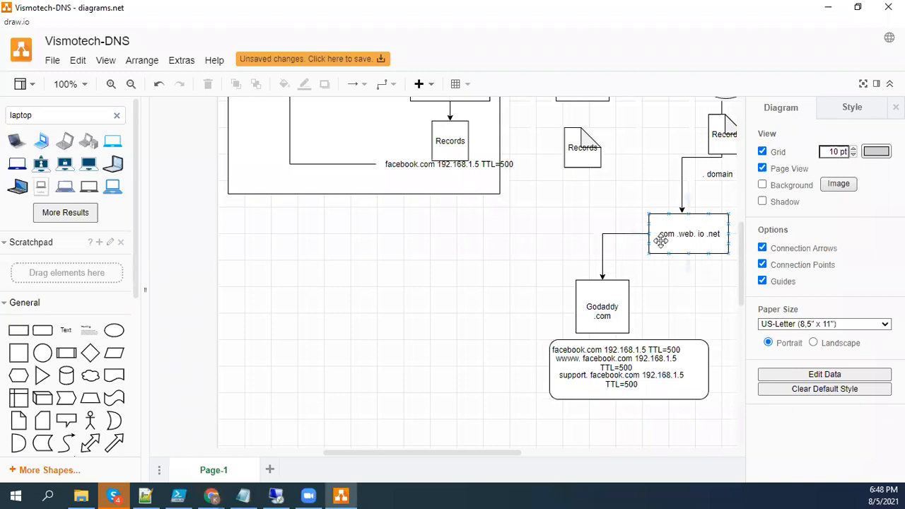
click(825, 9)
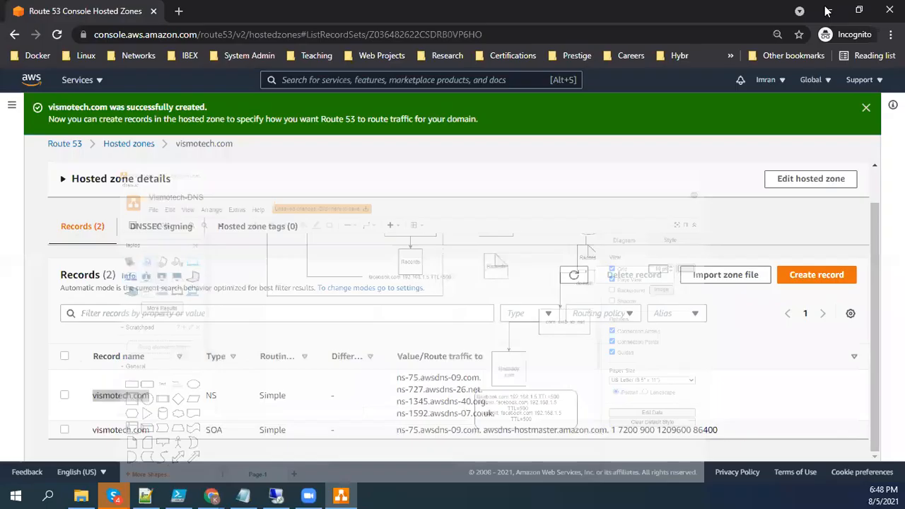
Step: Review the individual name server values of the vismotech.com NS record, consulting the DNS diagram again
drag(399, 377, 509, 413)
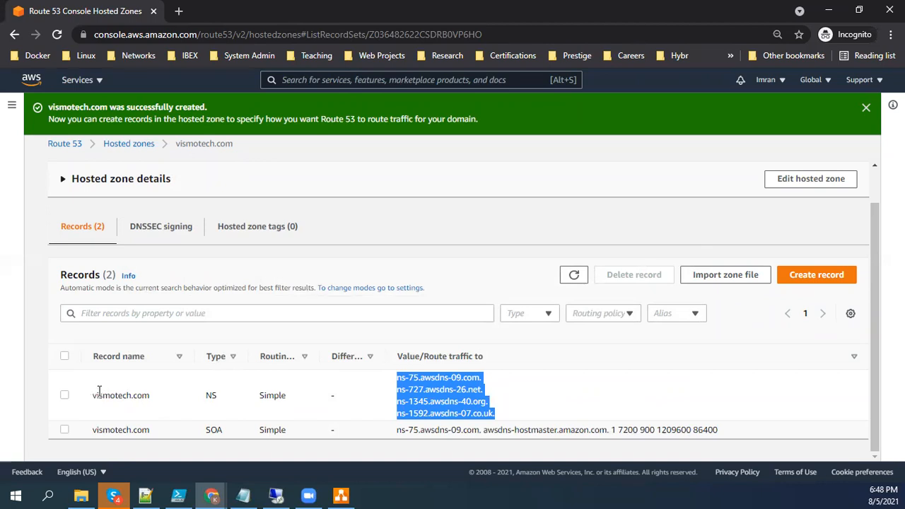
drag(400, 382, 471, 378)
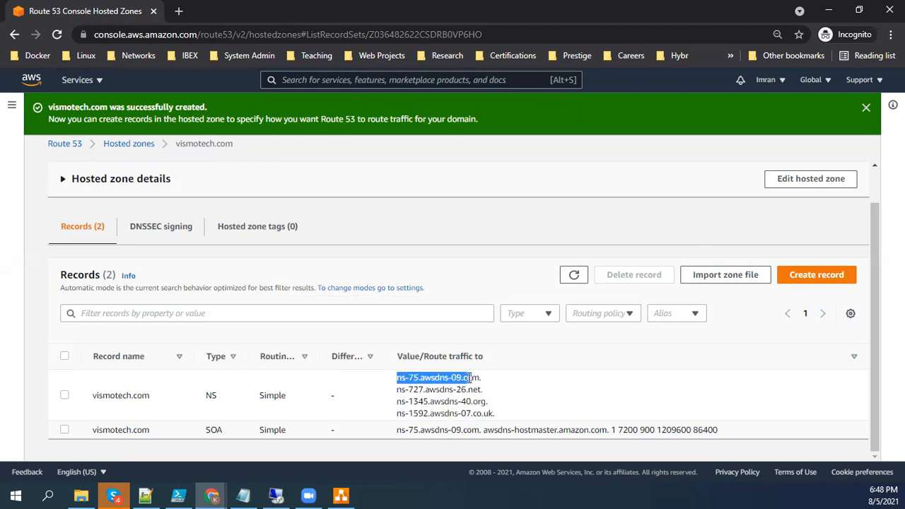
click(433, 398)
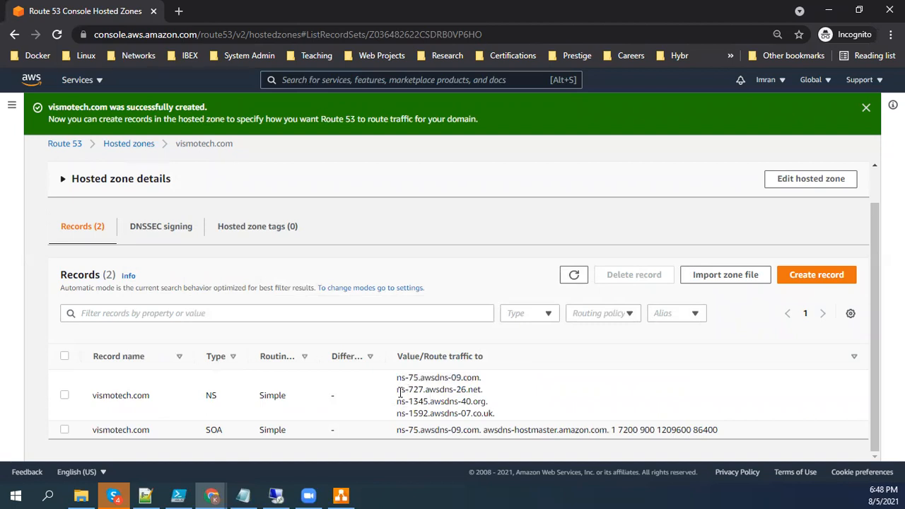
drag(398, 378, 494, 415)
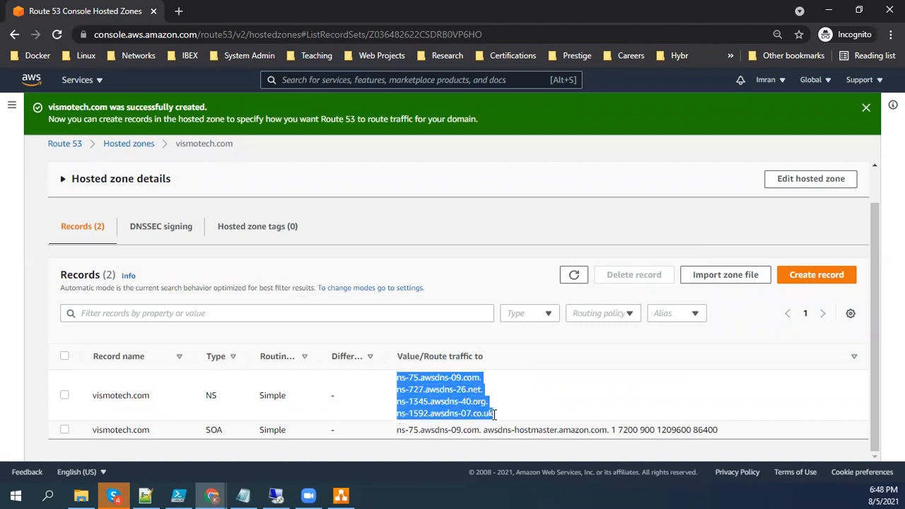
click(497, 404)
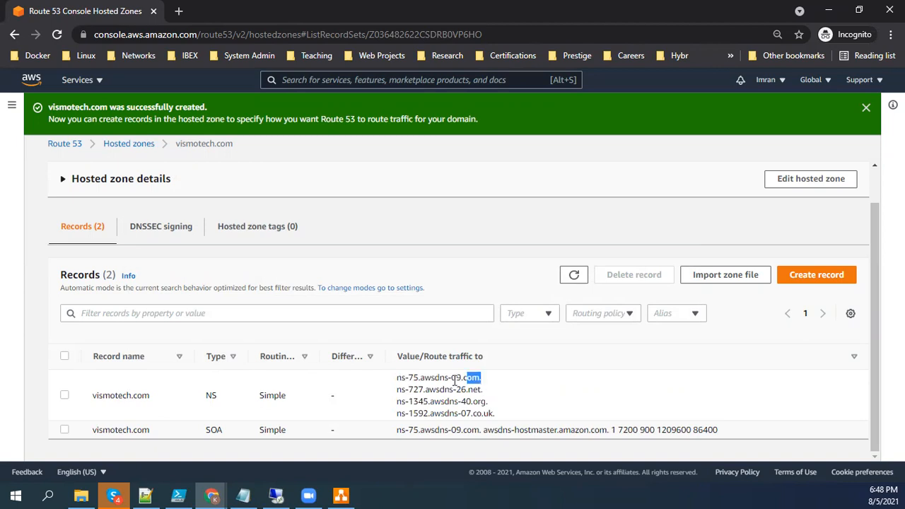
drag(456, 380, 396, 378)
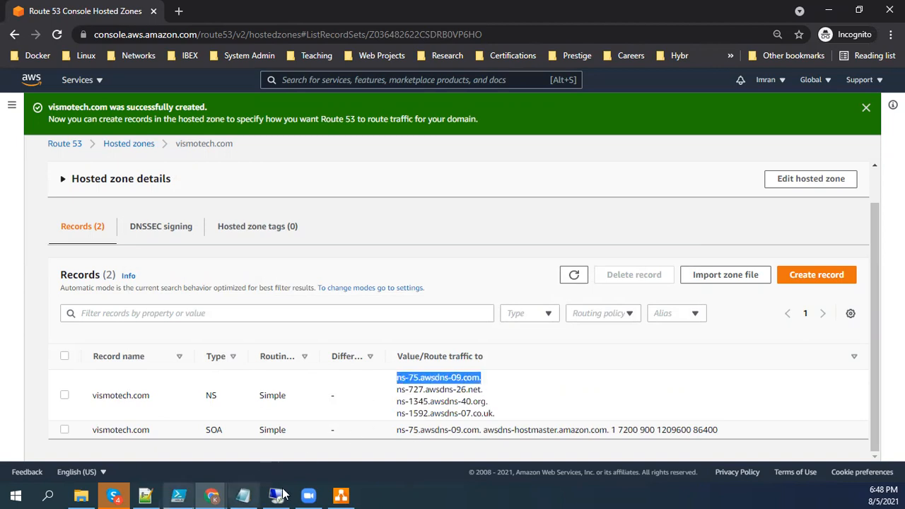
click(341, 495)
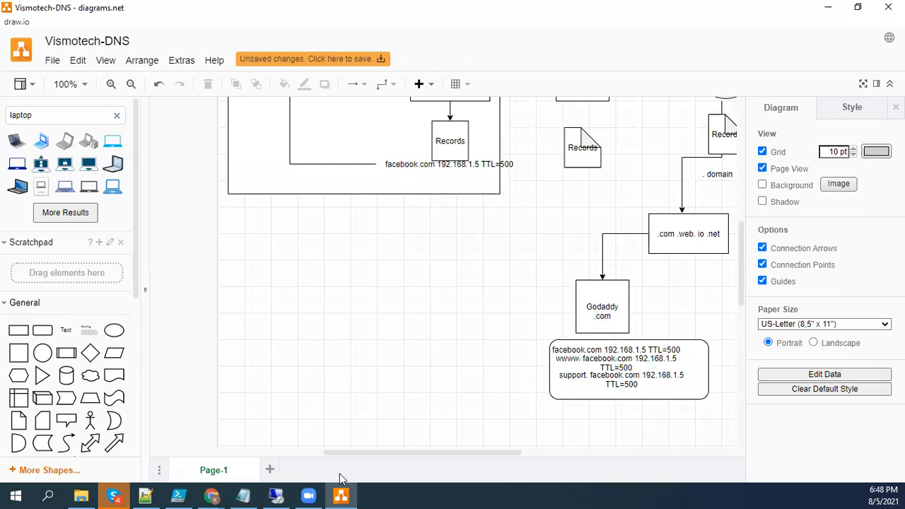
click(211, 495)
click(280, 428)
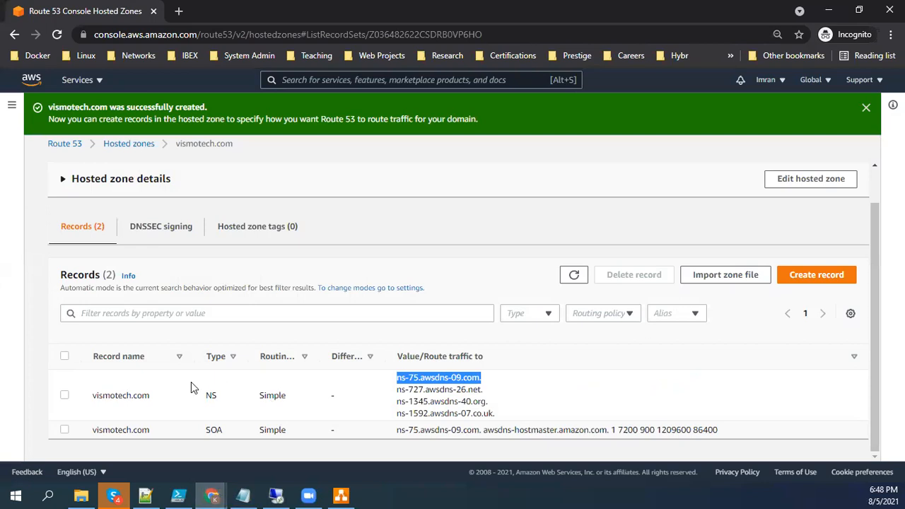
click(478, 393)
drag(485, 393, 396, 390)
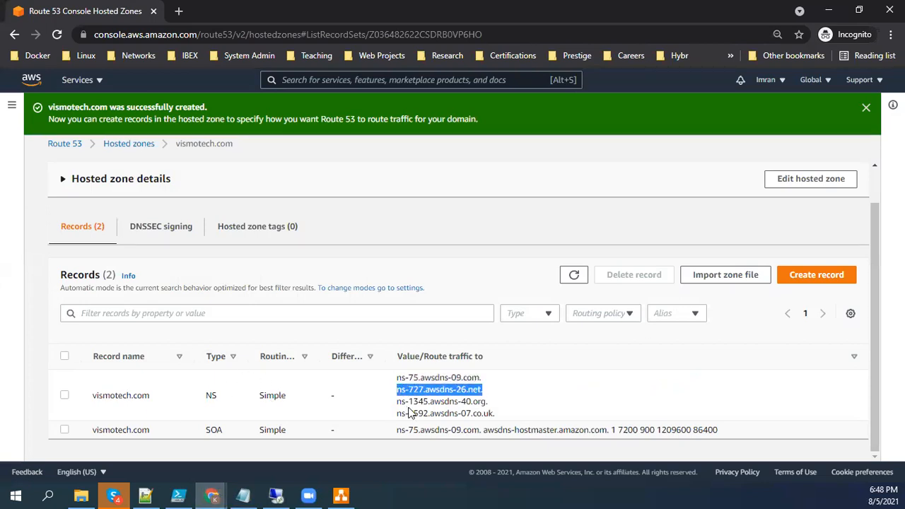
Step: Start a new record in the vismotech.com hosted zone, entering a first name as the subdomain
click(866, 108)
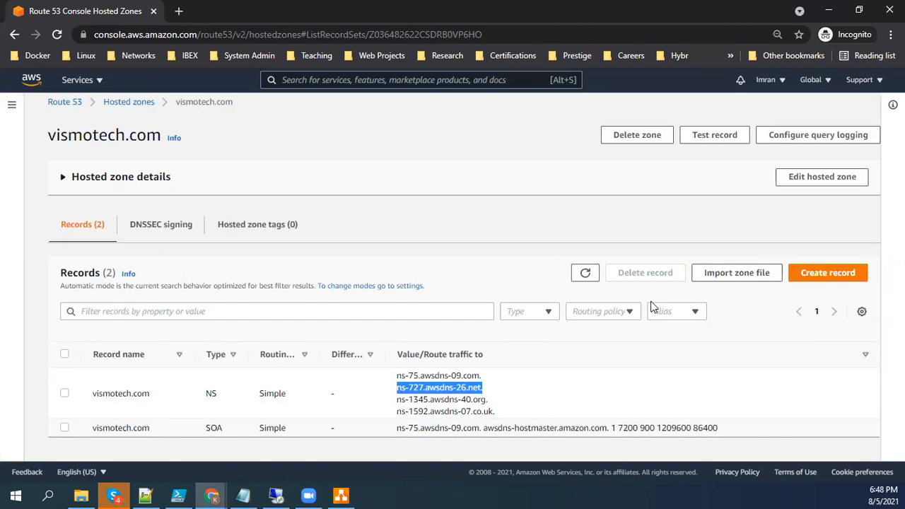
click(827, 277)
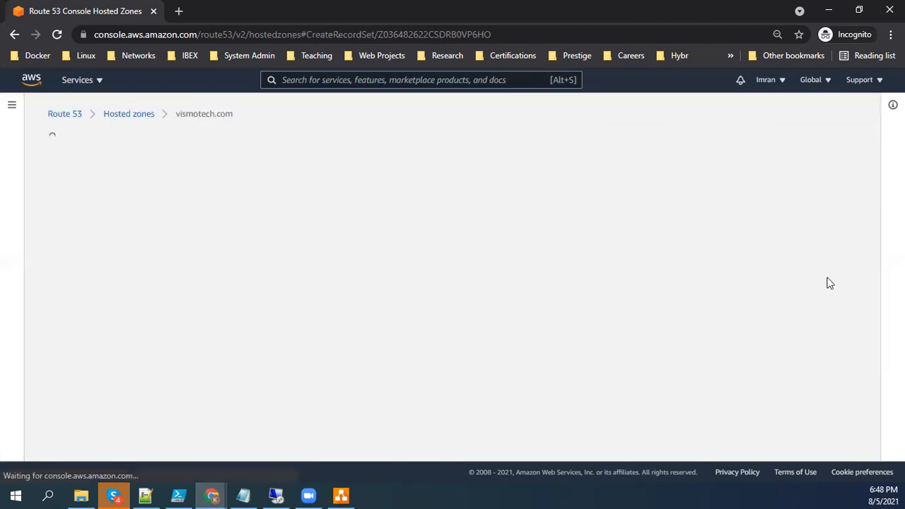
click(101, 232)
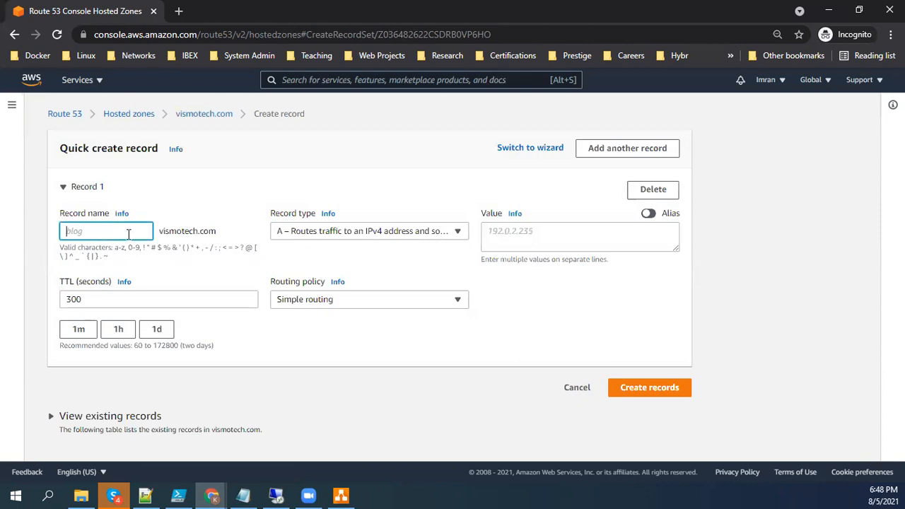
text(raees)
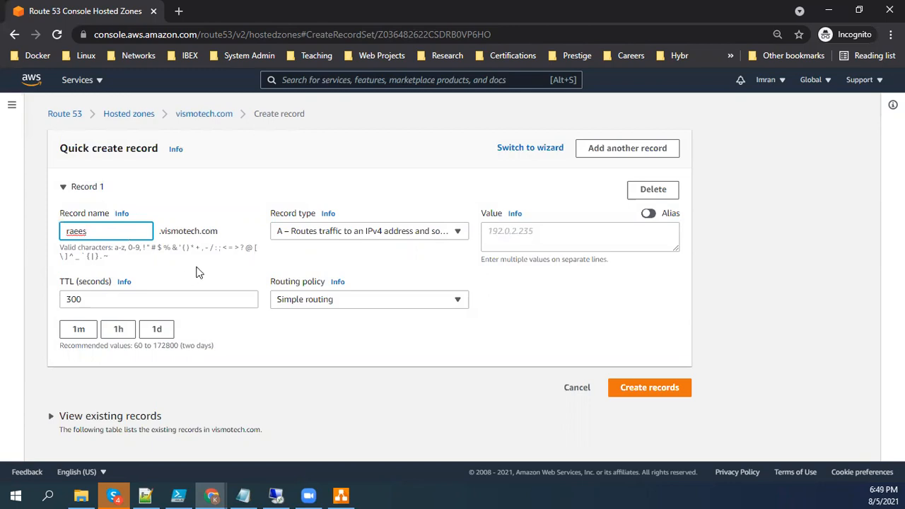
Step: Point the A record to 192.168.100.1 with a TTL of 1 minute and create it
click(556, 240)
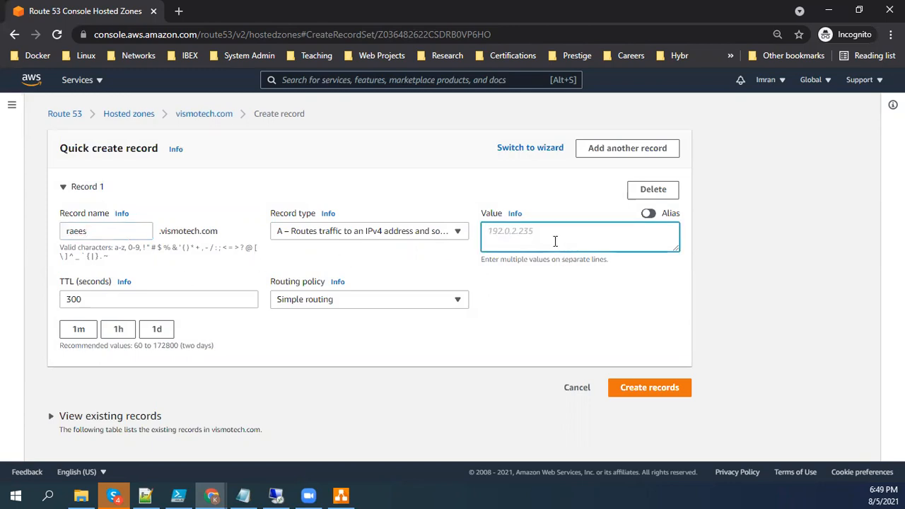
text(192.0)
key(BackSpace)
key(BackSpace)
text(.168.100.1)
click(79, 331)
click(653, 390)
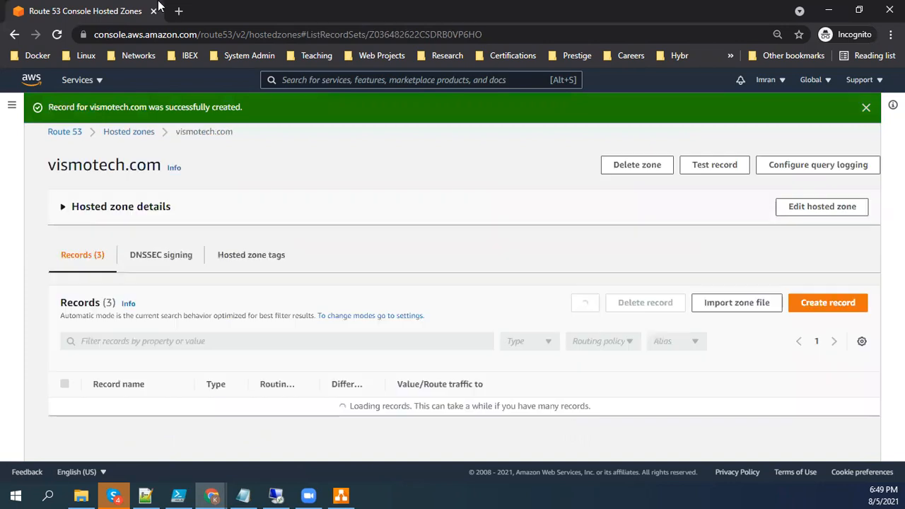
click(866, 108)
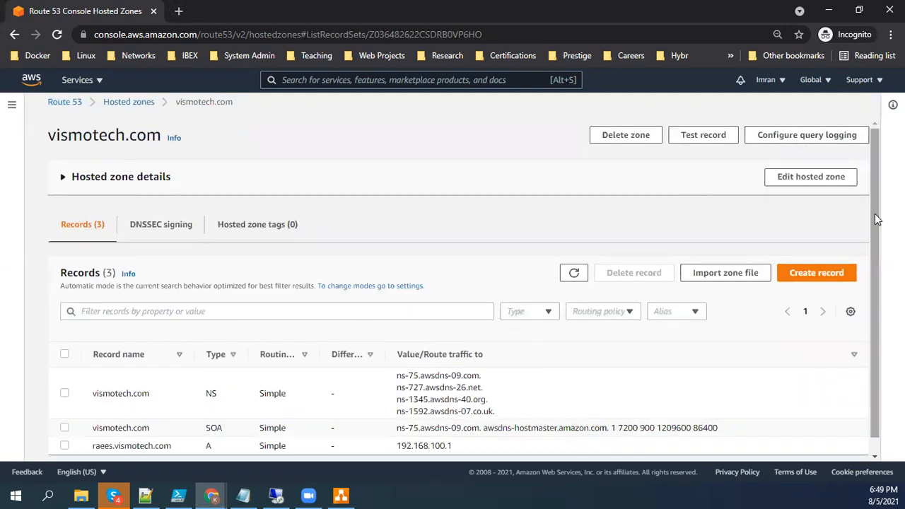
Step: Select all the name server values in the NS record of the vismotech.com hosted zone
scroll(877, 219, down, 1)
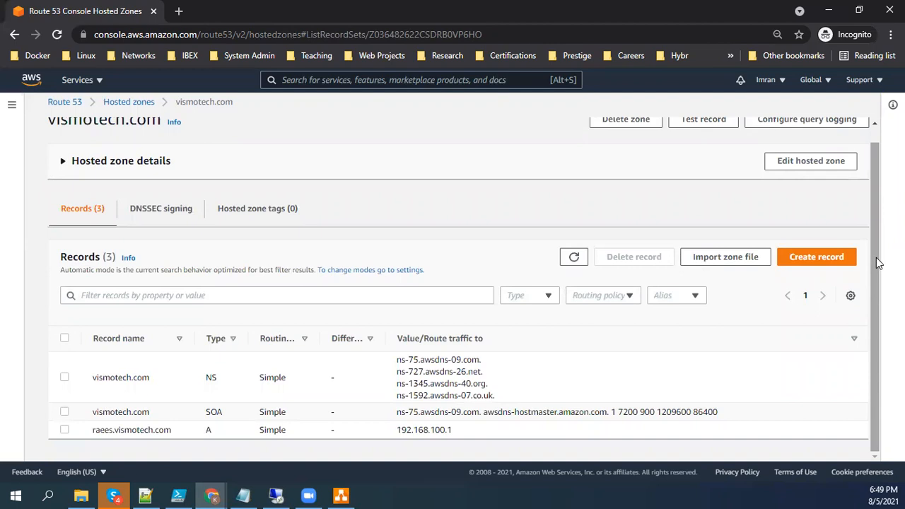
drag(394, 361, 495, 396)
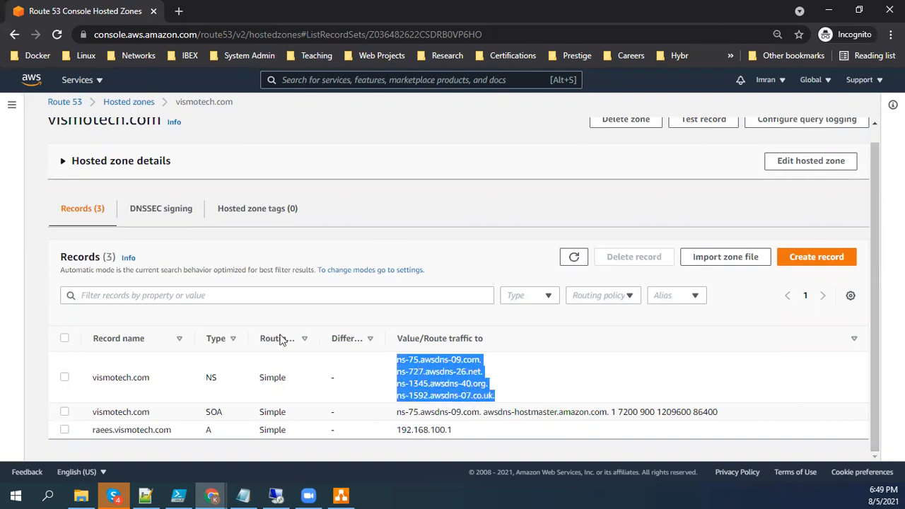
click(214, 494)
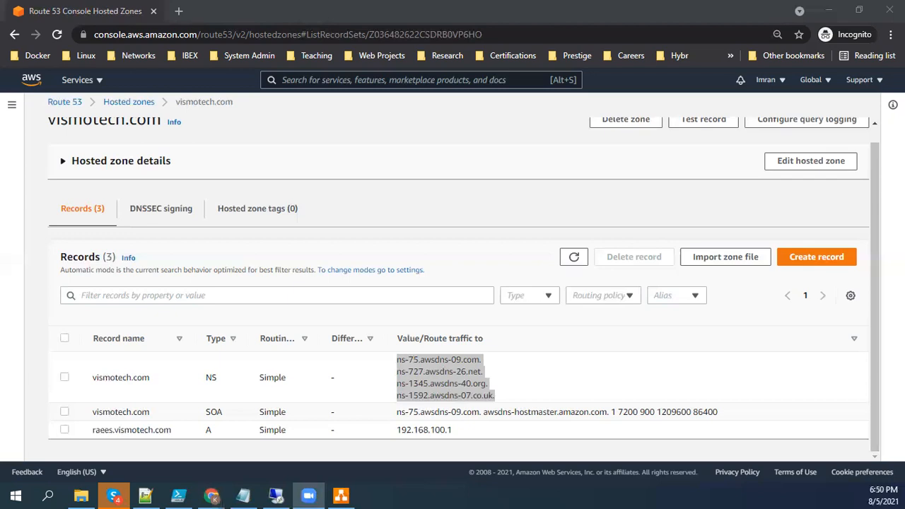
Step: Switch to the remote desktop session at 10.10.8.136 and sign in with the account password
key(alt+Tab)
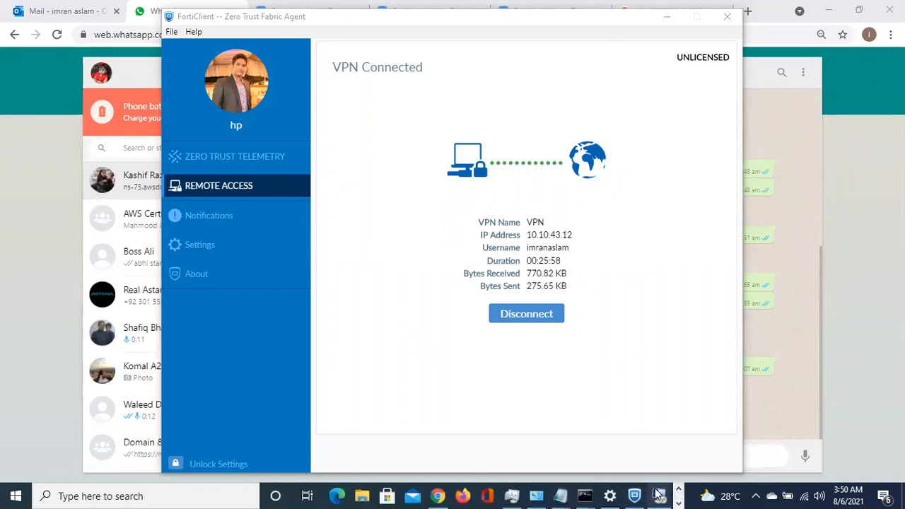
click(658, 495)
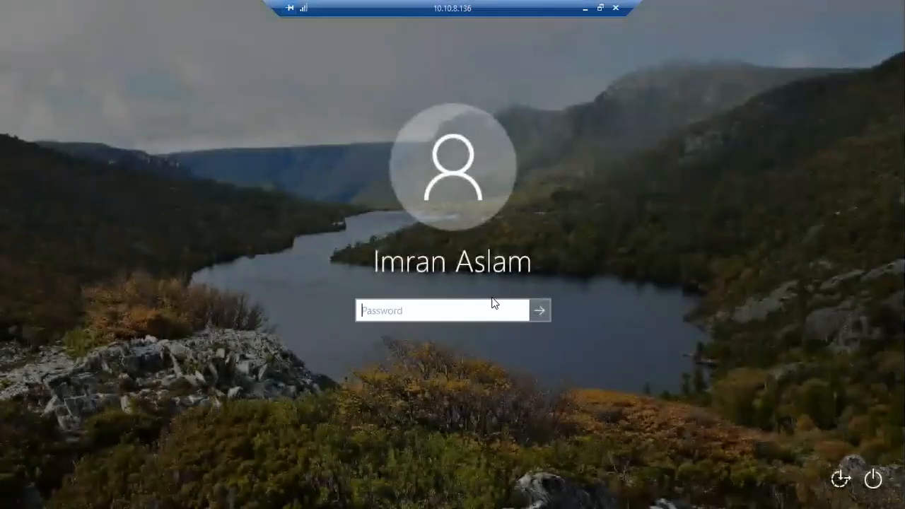
text(••)
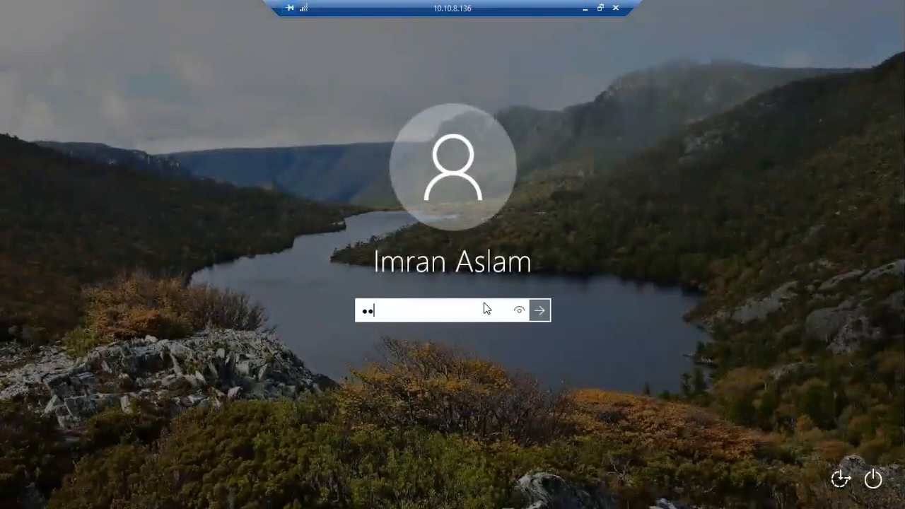
text(••••••)
key(Return)
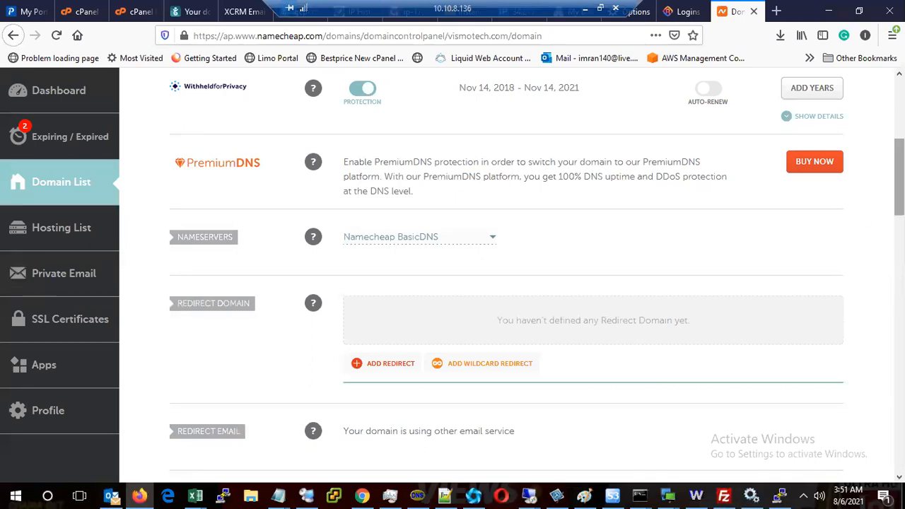
scroll(900, 176, up, 2)
scroll(116, 190, up, 3)
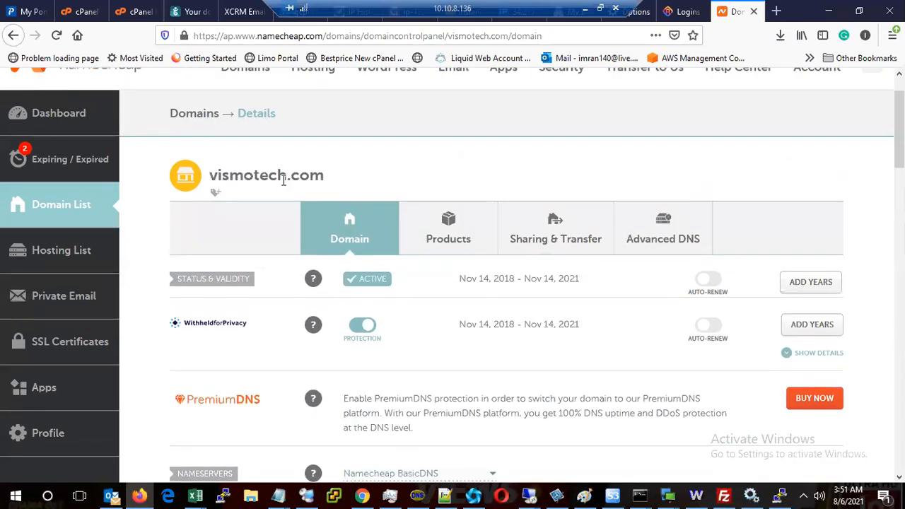
click(70, 206)
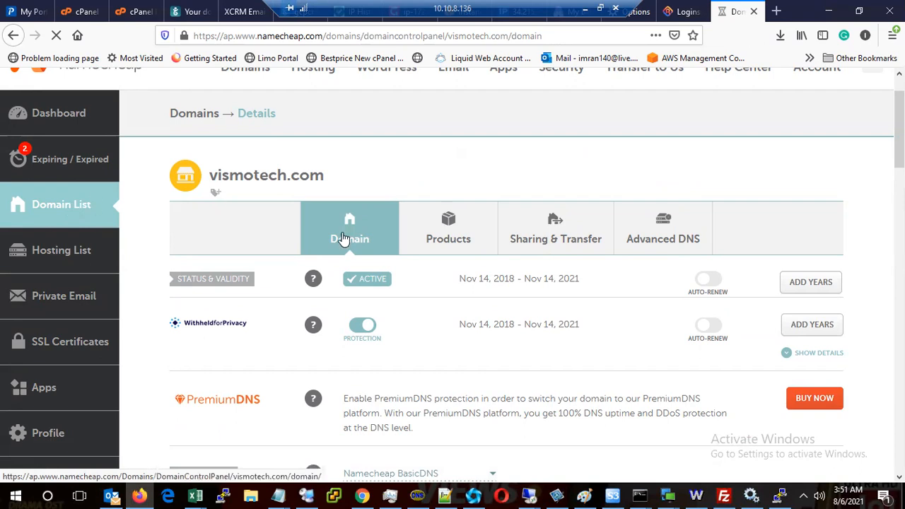
drag(900, 133, 899, 113)
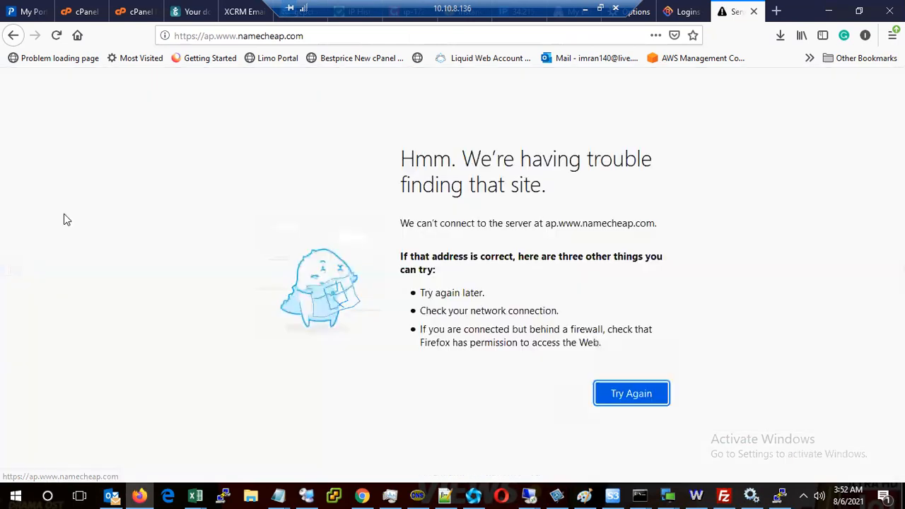
click(315, 34)
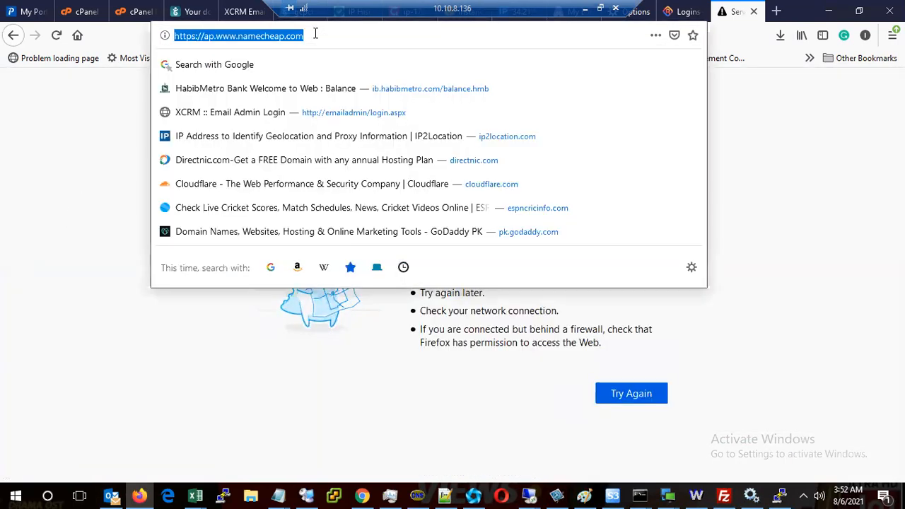
key(Return)
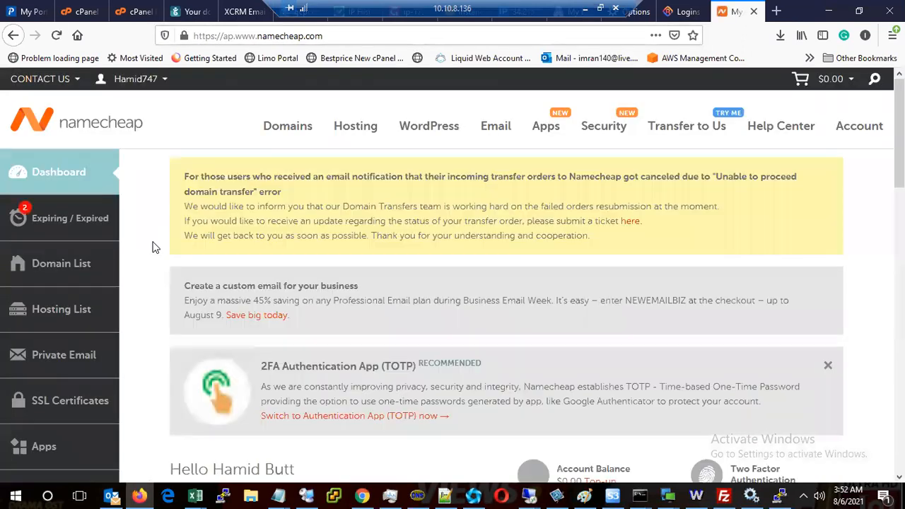
Step: Find vismotech in the domain list and open the management page of vismotech.com at its nameserver settings
click(71, 270)
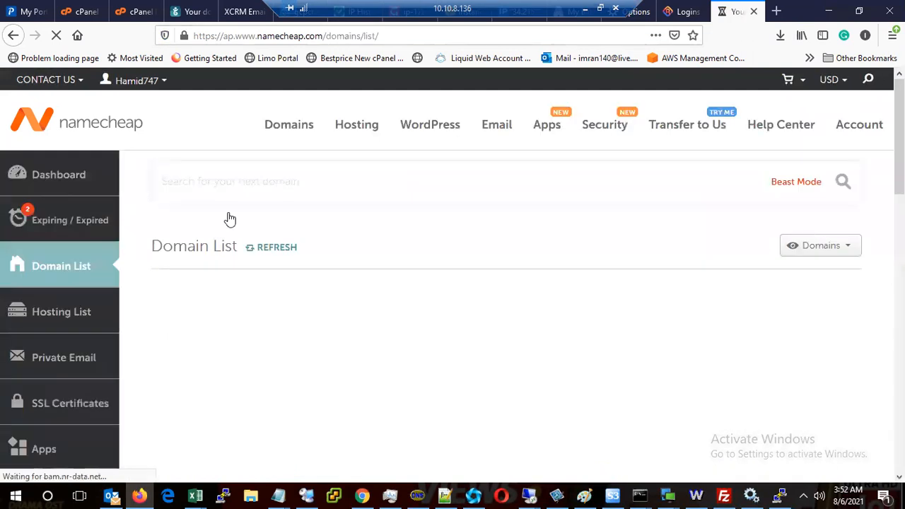
click(330, 292)
text(vismotech)
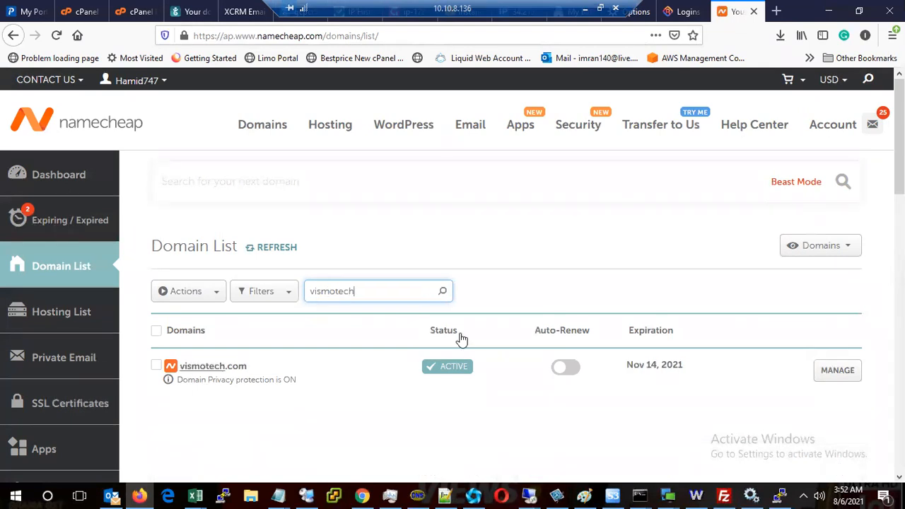
click(834, 380)
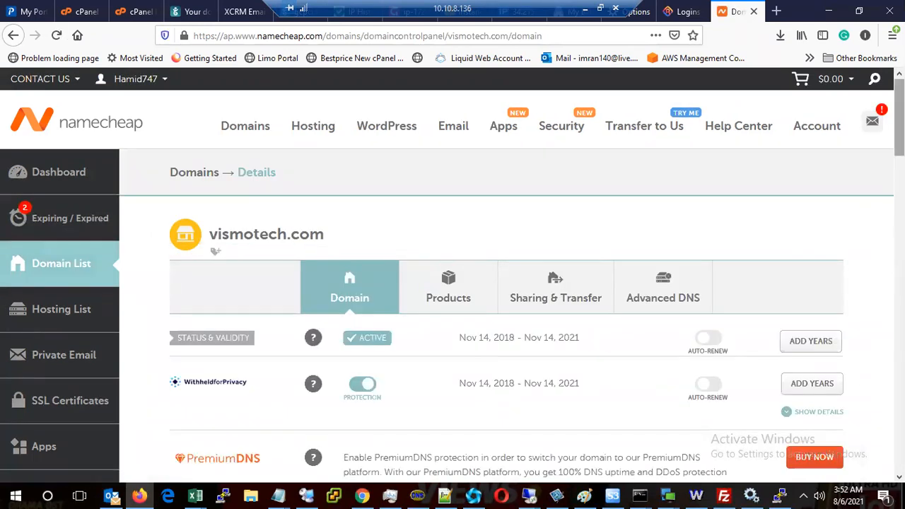
scroll(495, 283, down, 3)
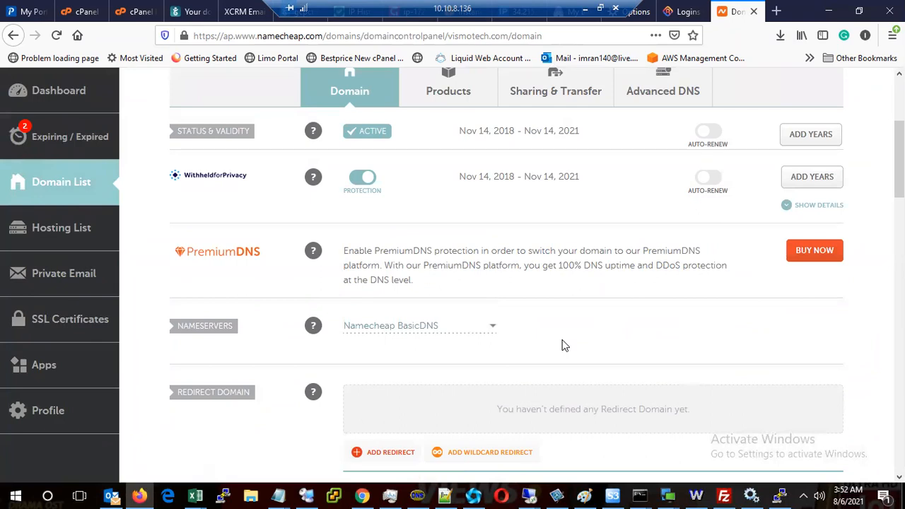
Step: Switch to DNSDataView, look up the DNS records of vismotech.com through server 8.8.8.8, and inspect its two NS records
click(418, 494)
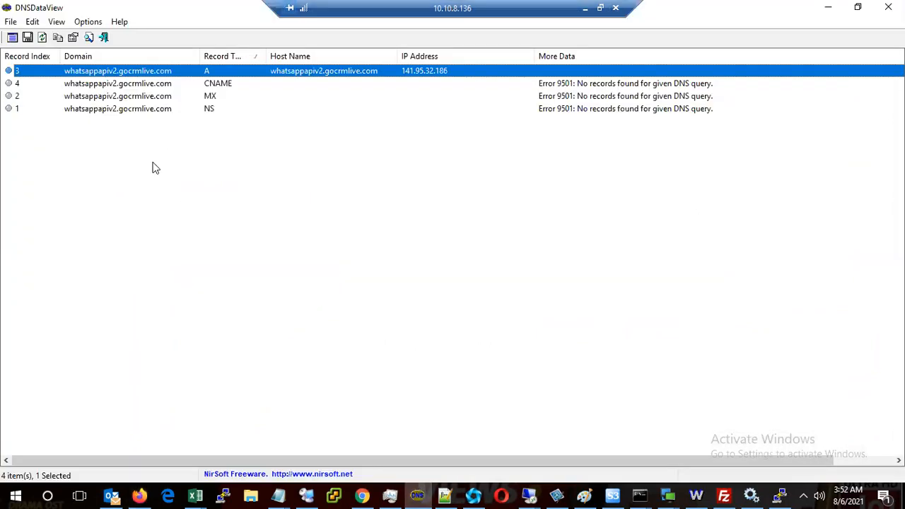
click(12, 37)
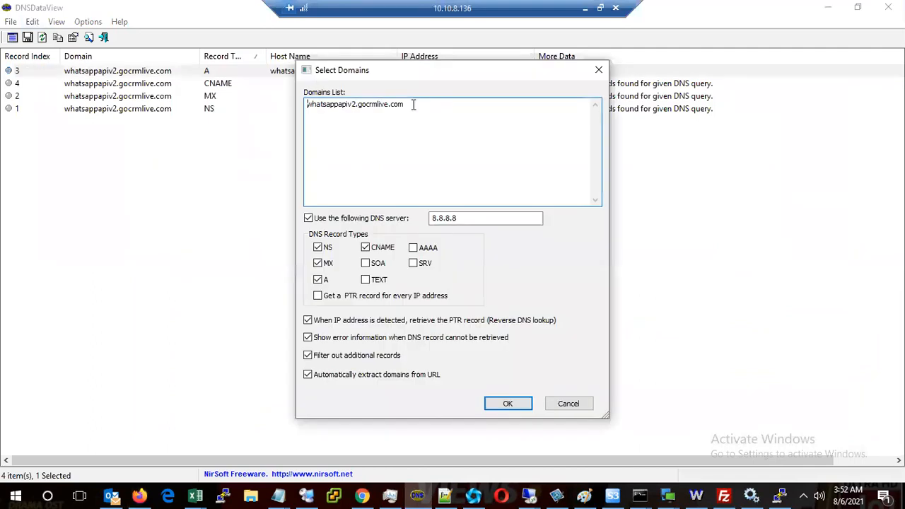
drag(414, 105, 307, 104)
text(vism)
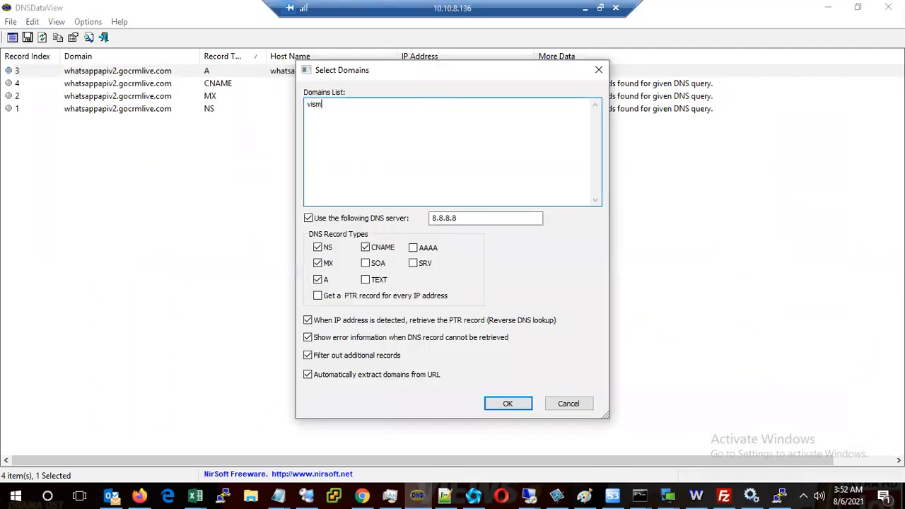
text(otech.com)
click(509, 401)
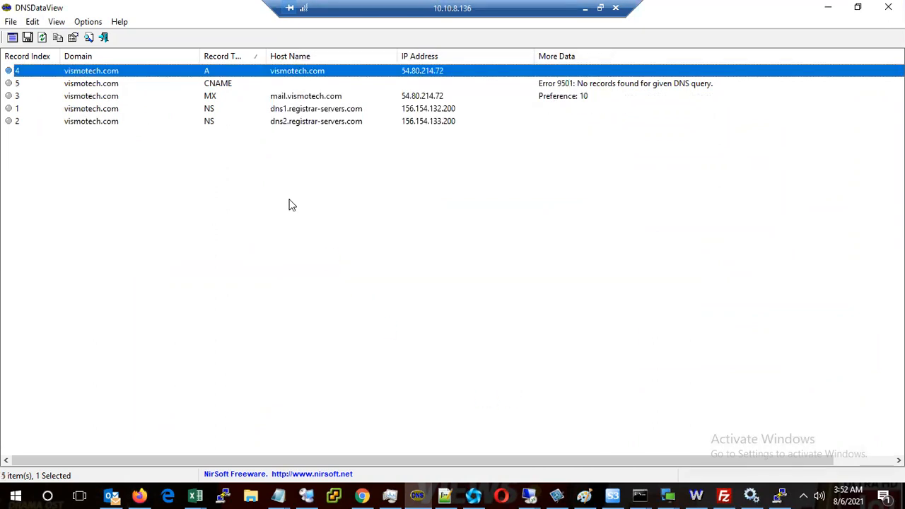
click(288, 121)
click(285, 108)
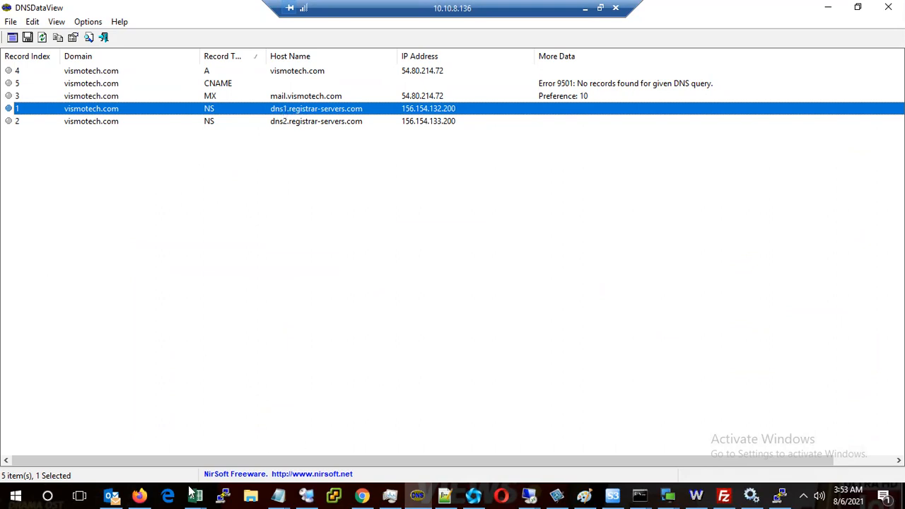
Step: Return to Namecheap, review the Advanced DNS host records of vismotech.com, and compare them with the DNSDataView lookup results
click(148, 496)
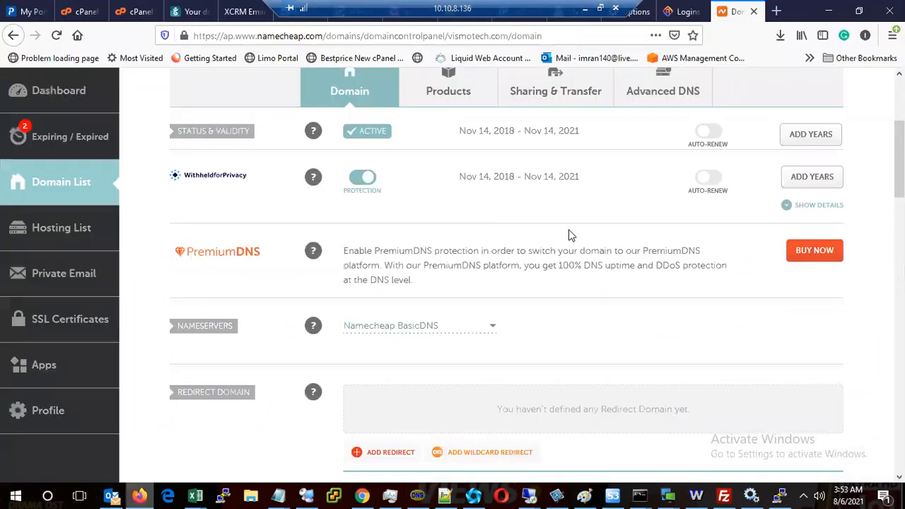
scroll(570, 234, up, 2)
scroll(677, 206, up, 2)
click(672, 214)
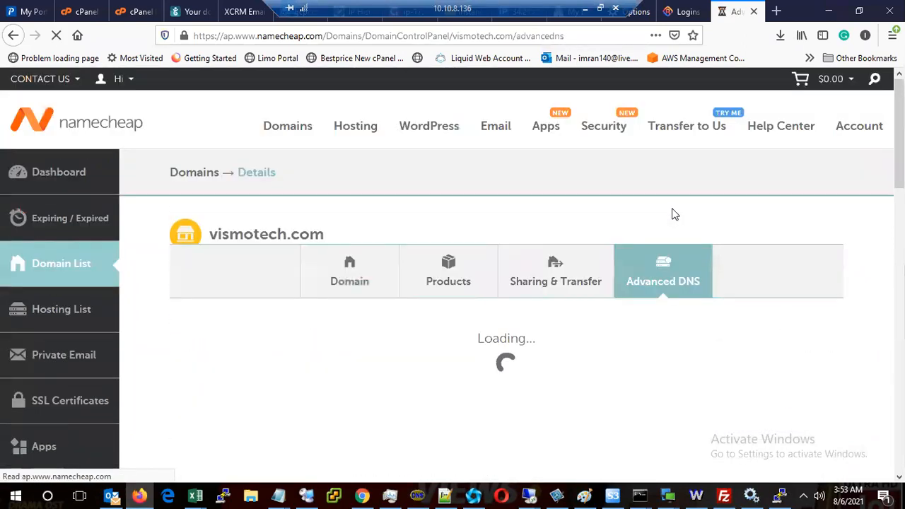
scroll(506, 283, down, 5)
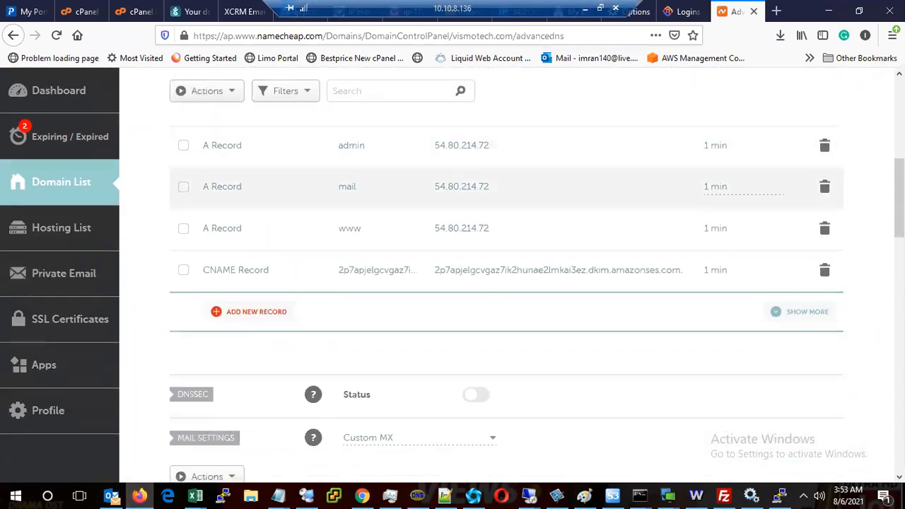
scroll(651, 184, up, 1)
scroll(401, 254, up, 2)
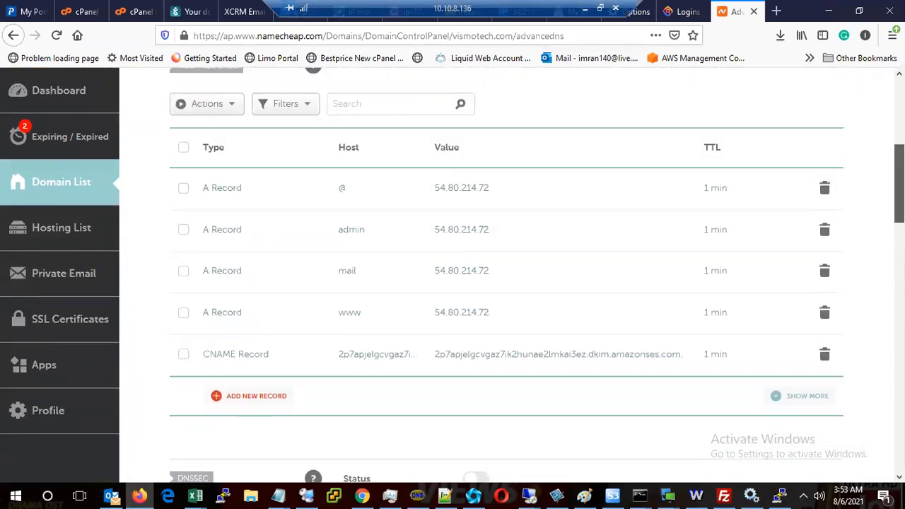
click(418, 495)
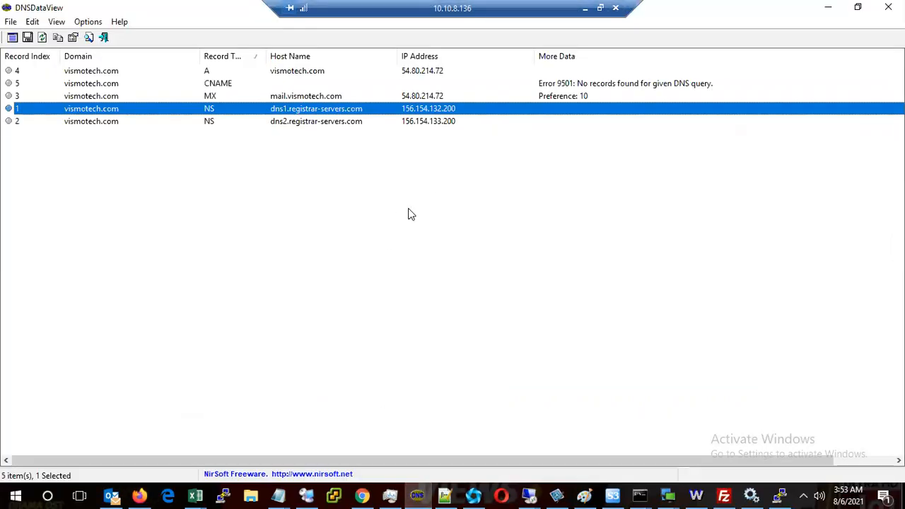
click(827, 10)
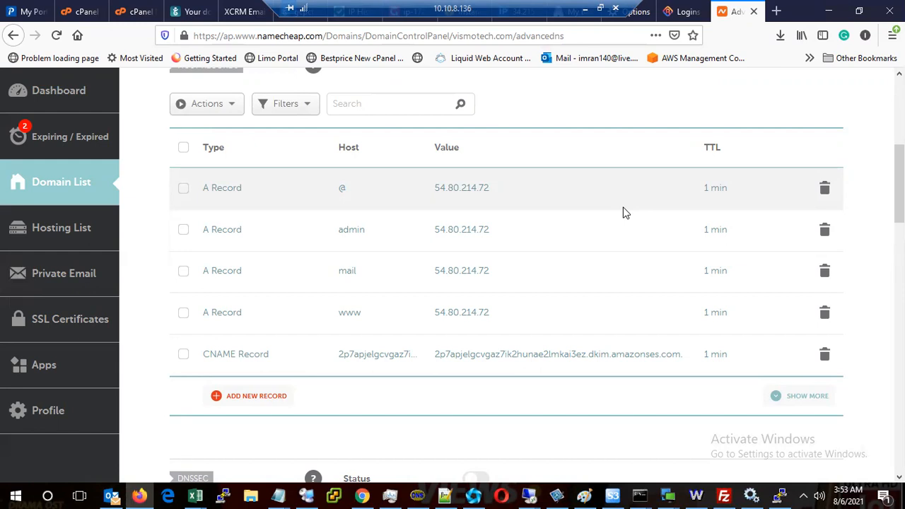
Step: Set the value of the @ A record of vismotech.com to 1.1.1.1 and save all host record changes
click(586, 187)
drag(533, 186, 394, 183)
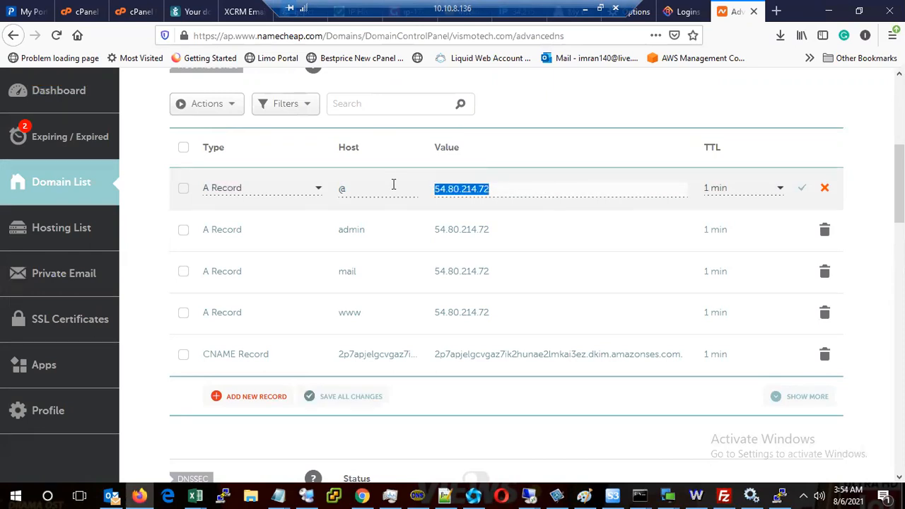
text(1.1.1.1)
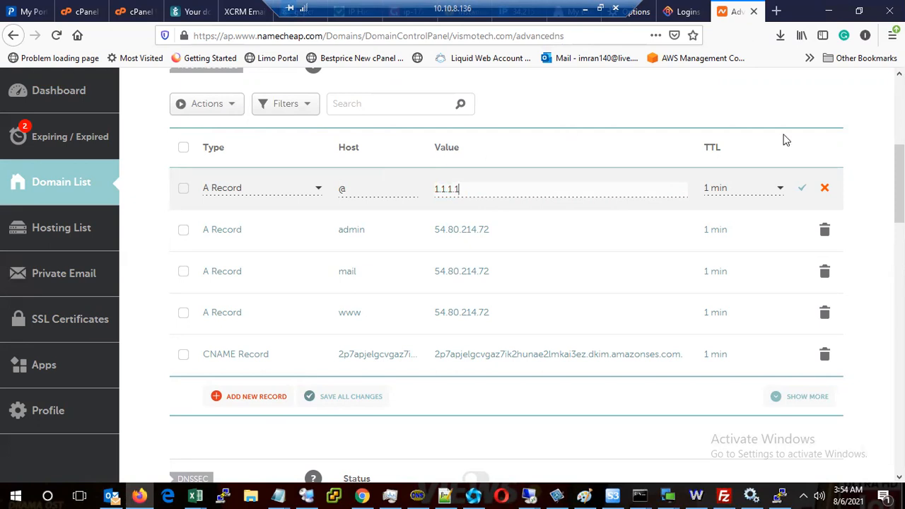
scroll(560, 166, down, 3)
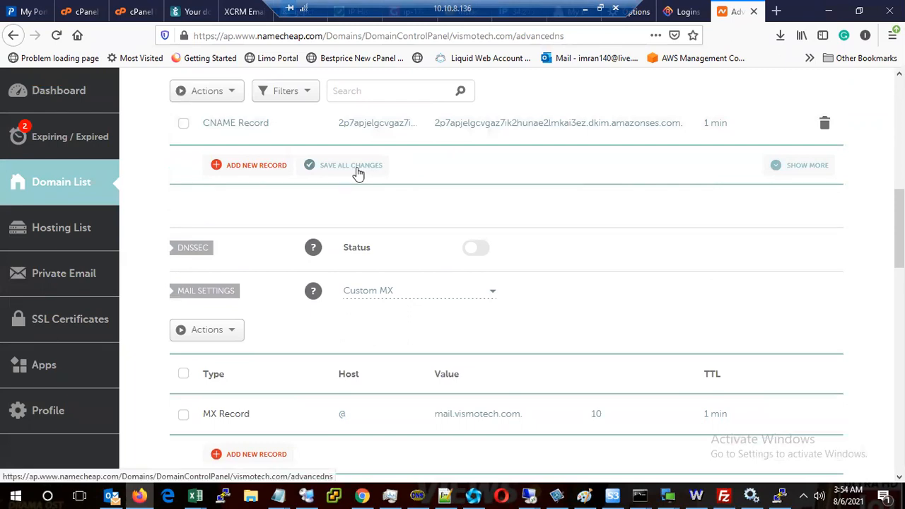
click(357, 168)
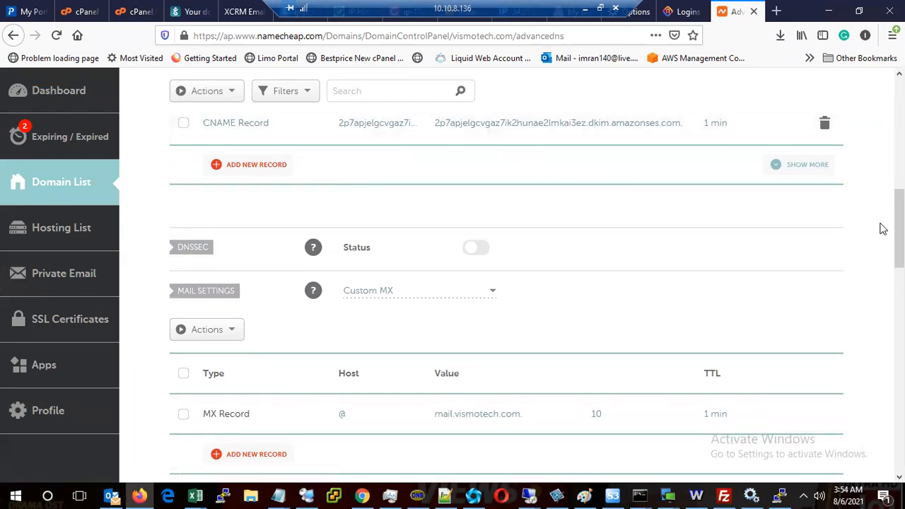
drag(899, 229, 899, 151)
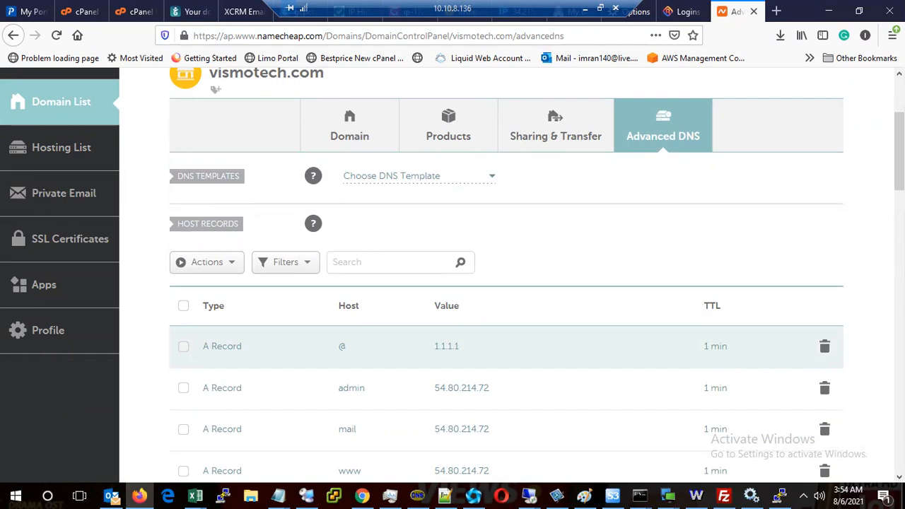
scroll(506, 273, down, 1)
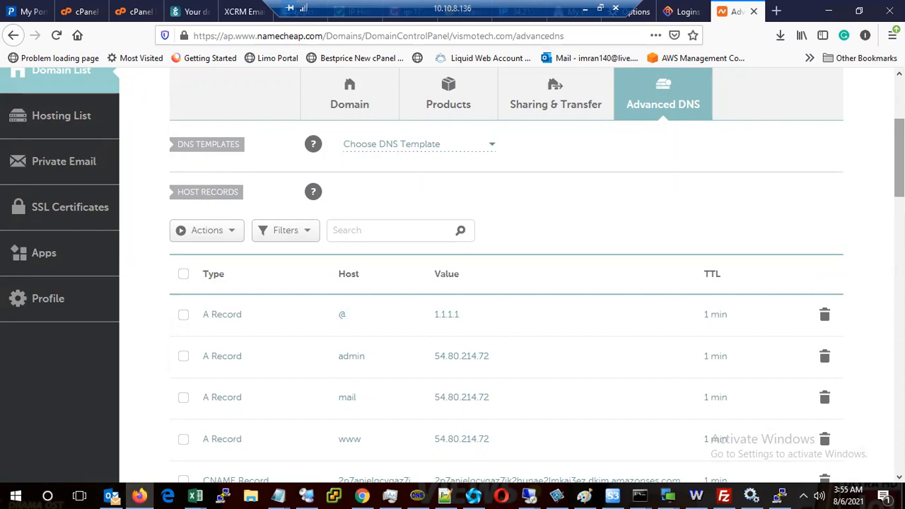
Step: Return to the domain settings of vismotech.com, check its NS records in DNSDataView, and set the nameservers type to Custom DNS
scroll(529, 158, up, 1)
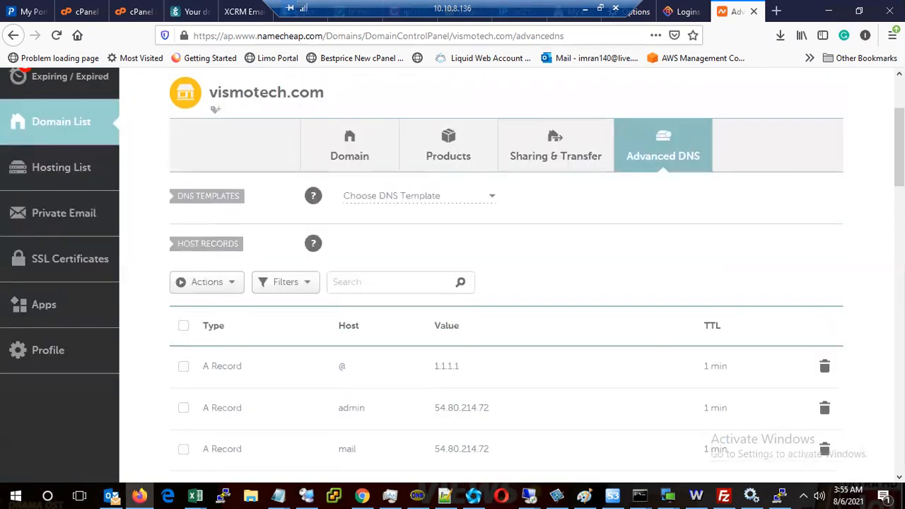
click(350, 152)
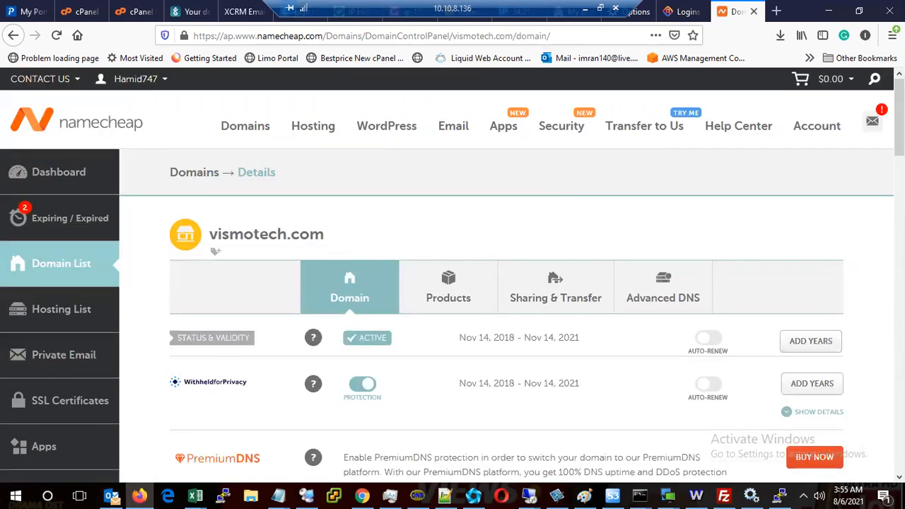
scroll(453, 283, down, 3)
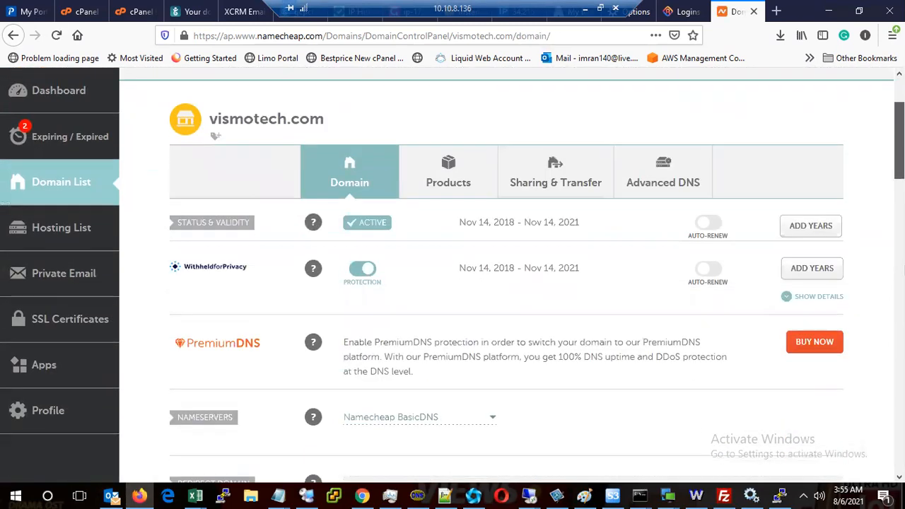
scroll(448, 458, down, 4)
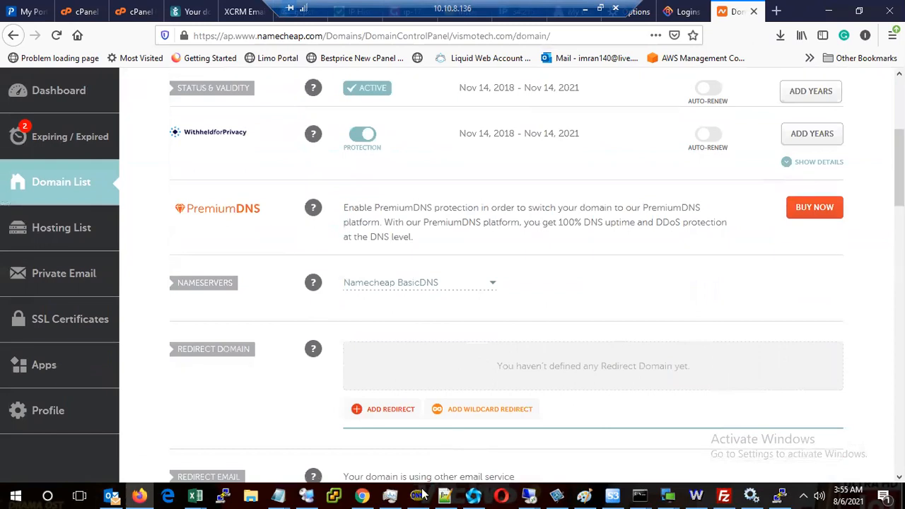
click(419, 495)
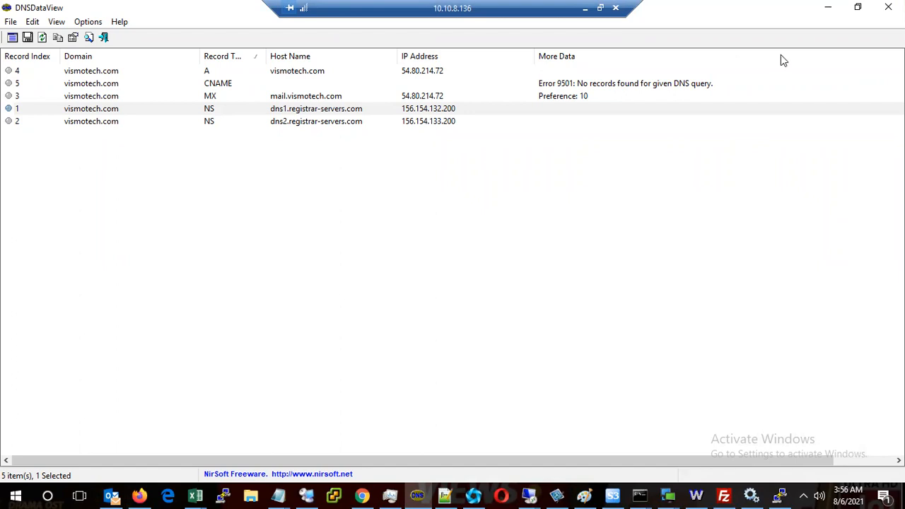
click(830, 10)
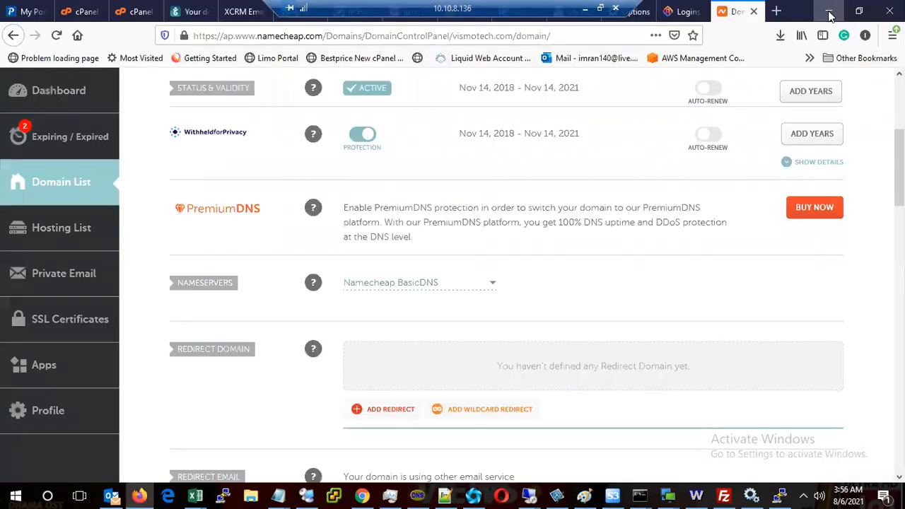
click(413, 282)
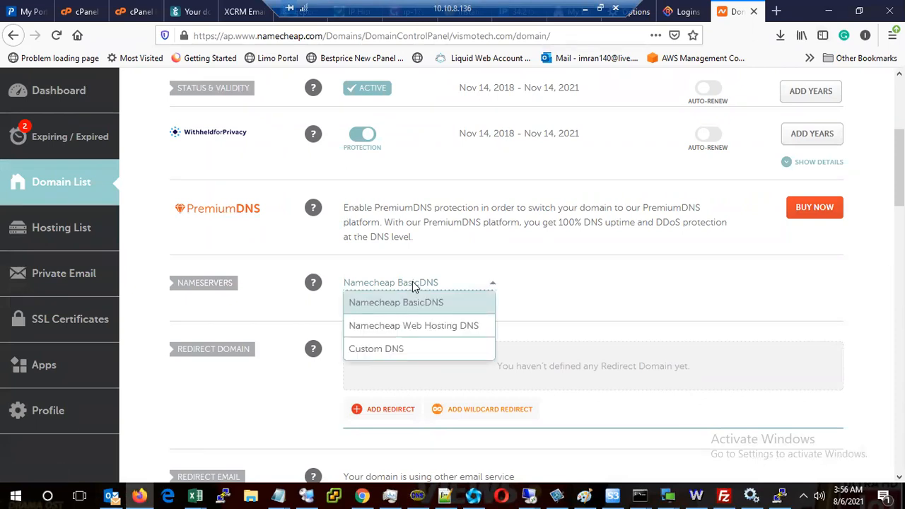
click(369, 354)
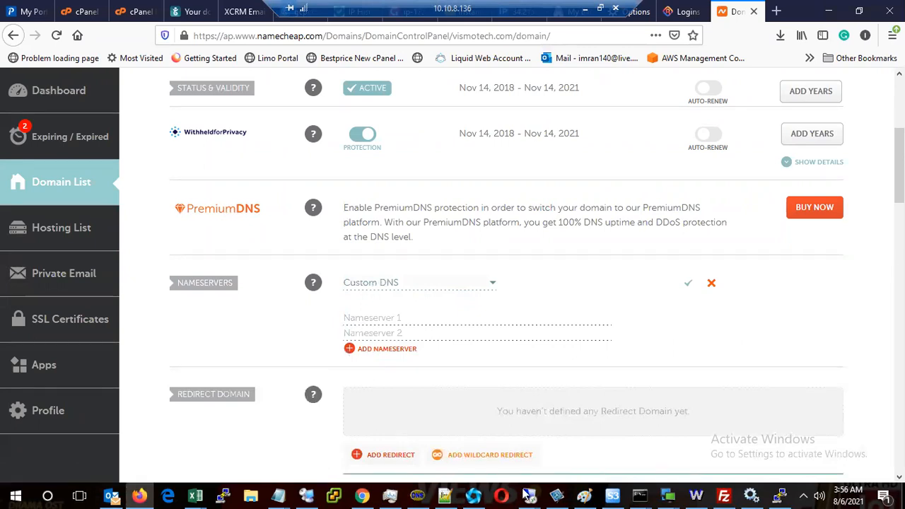
Step: Open a new Notepad document and enter the name servers ns-75.awsdns-09.com., ns-727.awsdns-26.net., ns-1345.awsdns-40.org. and ns-1592.awsdns-07.co.uk
key(super+r)
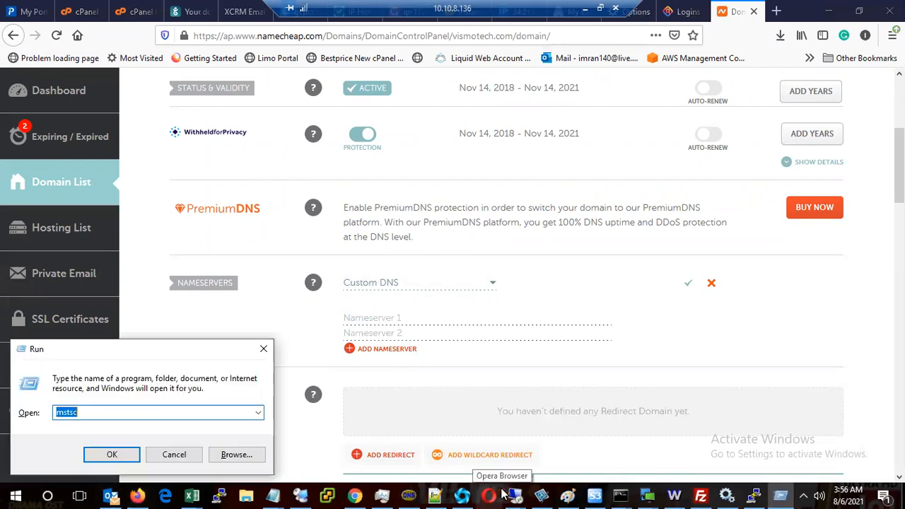
text(np)
key(BackSpace)
text(otepad)
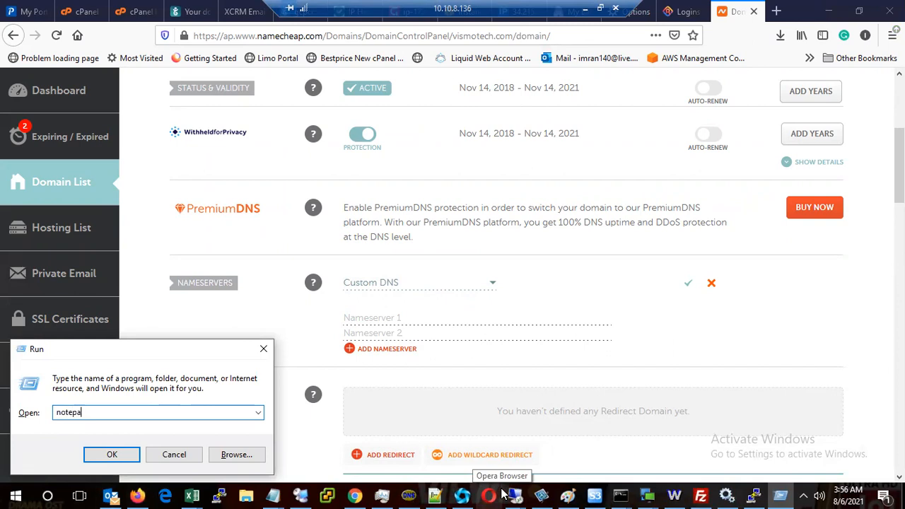
key(Return)
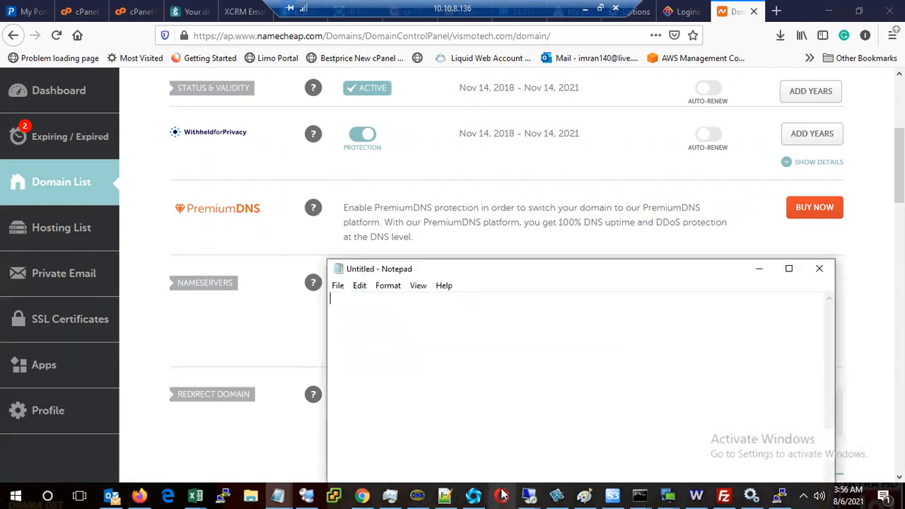
text(ns-75.awsdns-09.com.ns-727.awsdns-26.net.ns-1345.awsdns-40.org.ns-1592.awsdns-07.co.uk.)
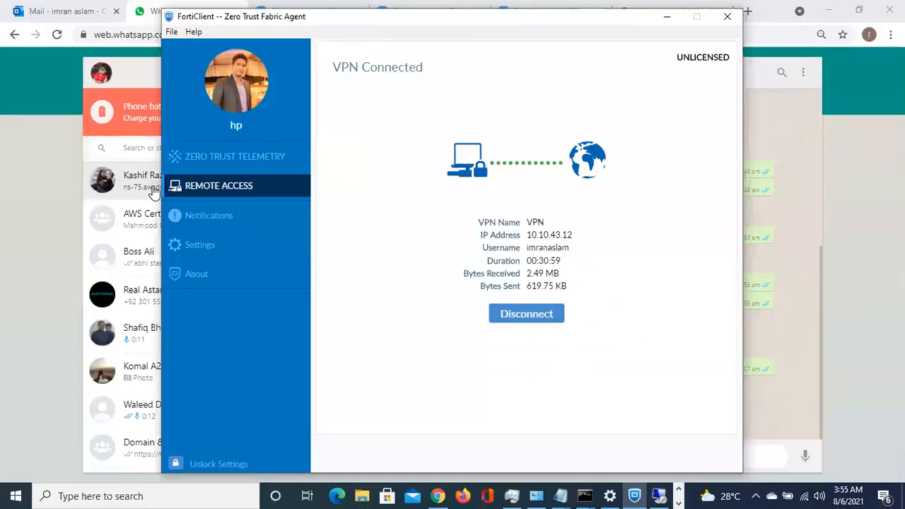
Step: Switch to WhatsApp Web on the local desktop and copy ns-75.awsdns-09.com. from the chat message listing the name servers
click(153, 191)
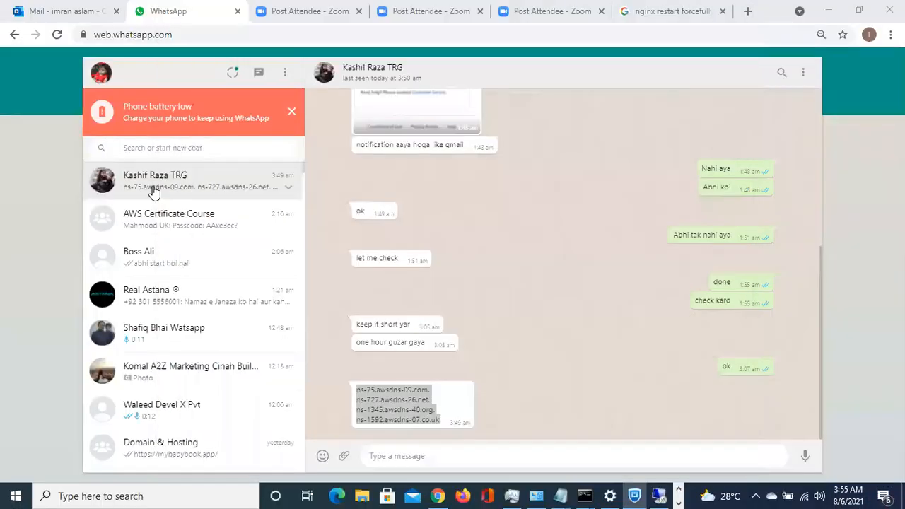
drag(431, 389, 346, 388)
key(ctrl+c)
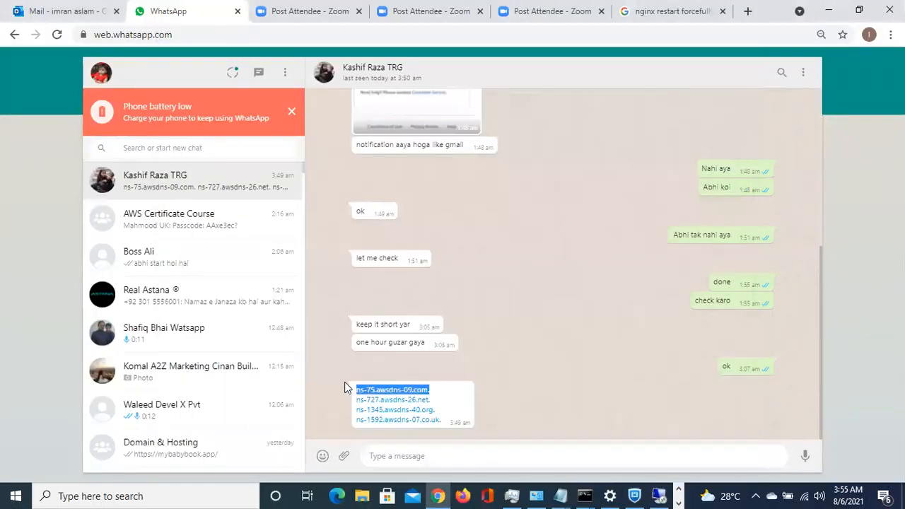
Step: Switch back to the remote desktop's Namecheap page and enter ns-75.awsdns-09.com. as Nameserver 1 of vismotech.com
key(alt+Tab)
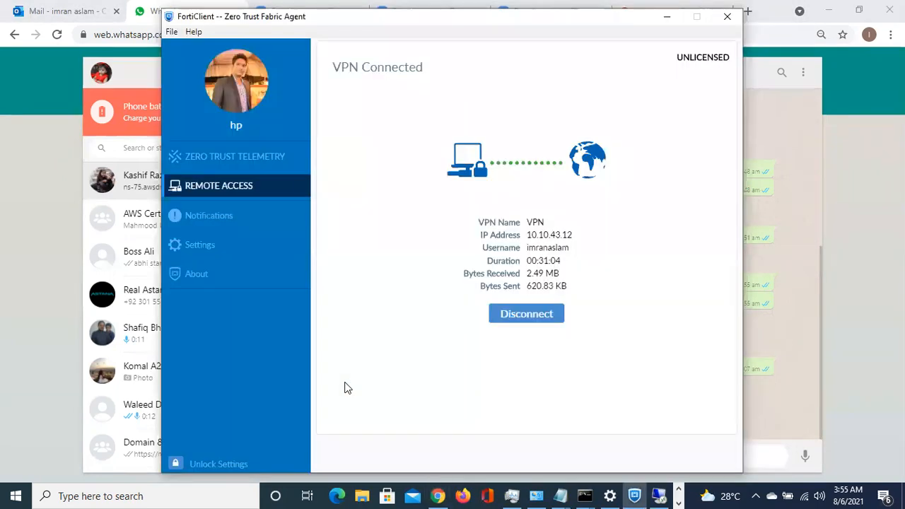
key(alt+Tab)
key(alt+Tab)
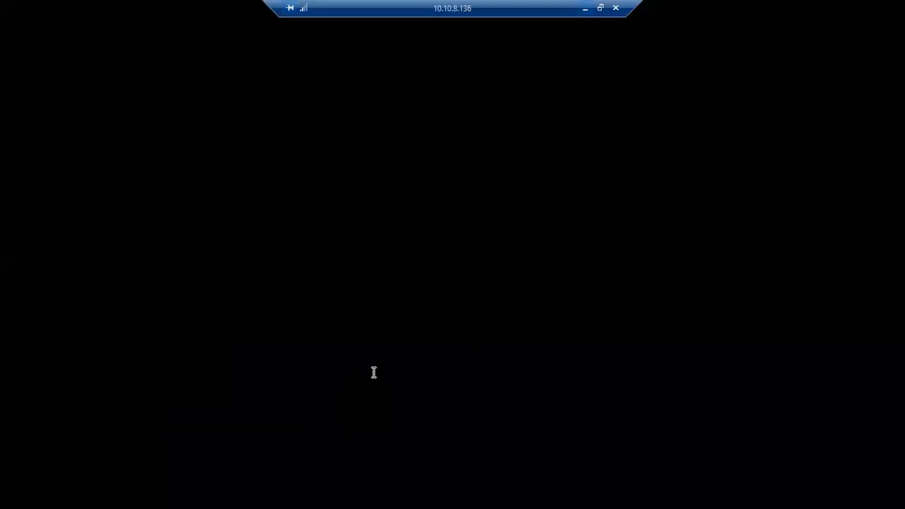
click(758, 269)
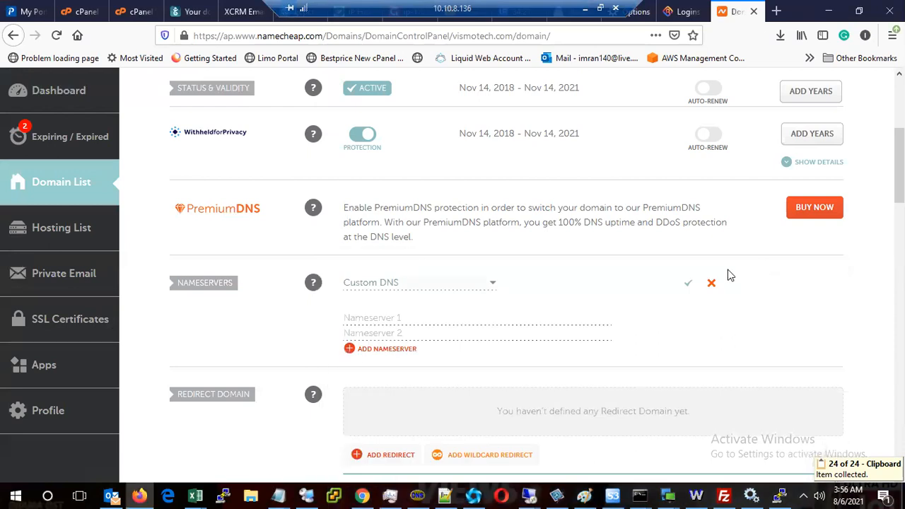
click(400, 319)
key(ctrl+v)
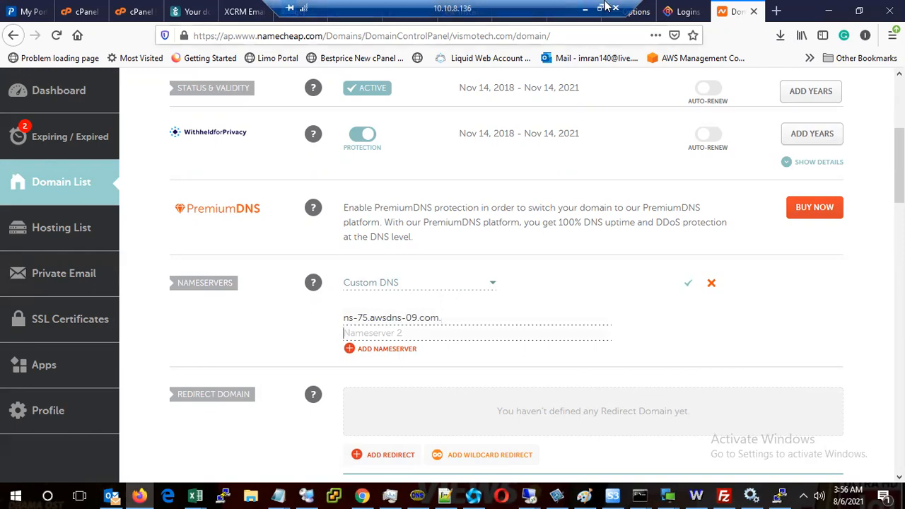
Step: Switch to WhatsApp Web on the local desktop and copy ns-727.awsdns-26.net. from the name server message
click(584, 12)
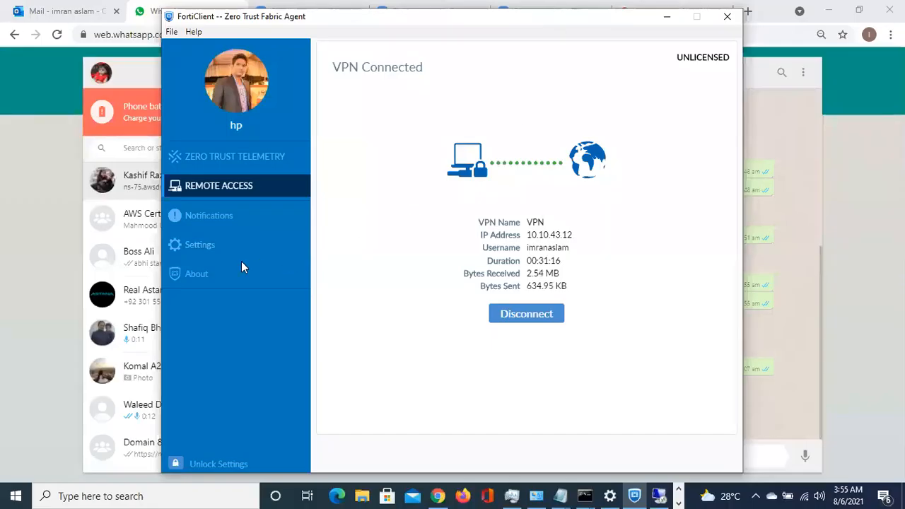
click(127, 198)
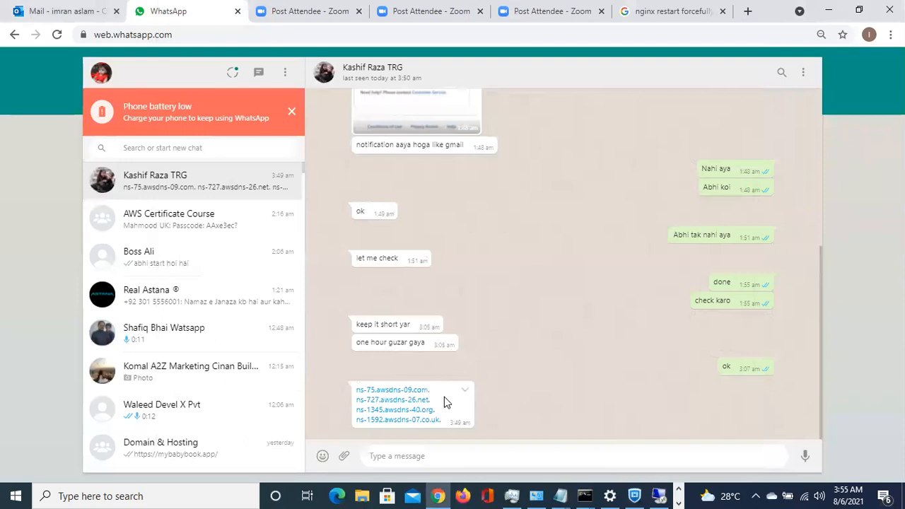
drag(445, 399, 354, 401)
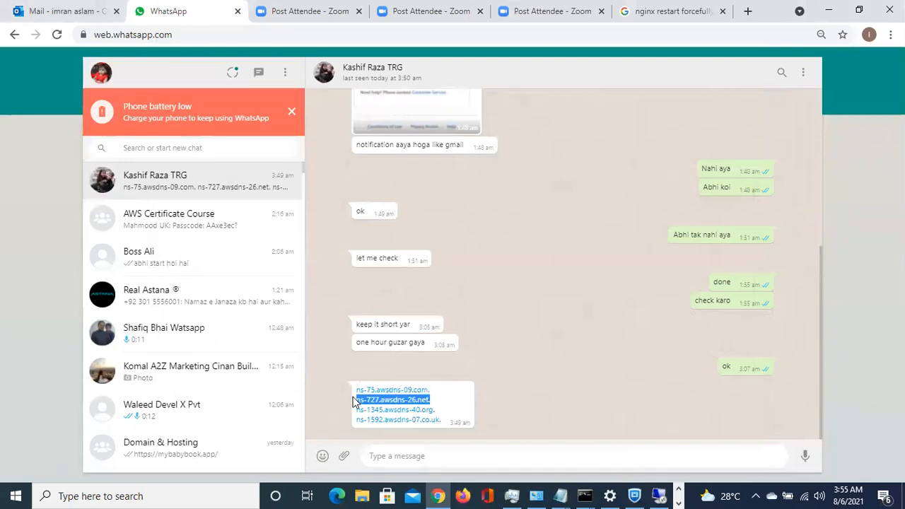
key(ctrl+c)
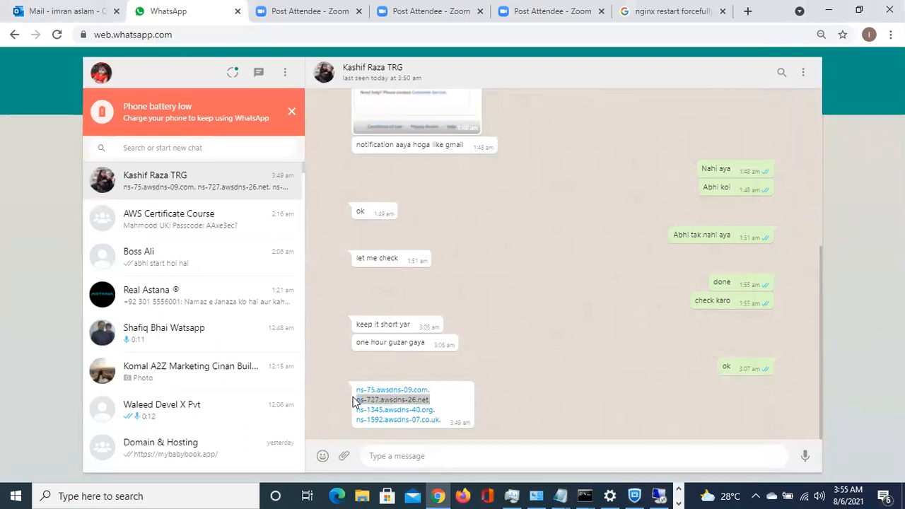
Step: Return to the Namecheap page, enter ns-727.awsdns-26.net. as Nameserver 2, and save the custom nameservers
key(alt+Tab)
key(alt+Tab)
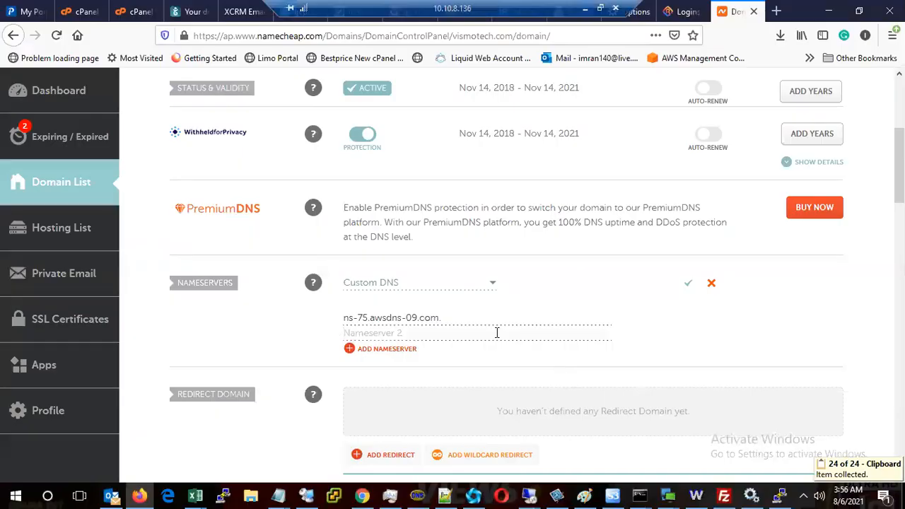
key(ctrl+v)
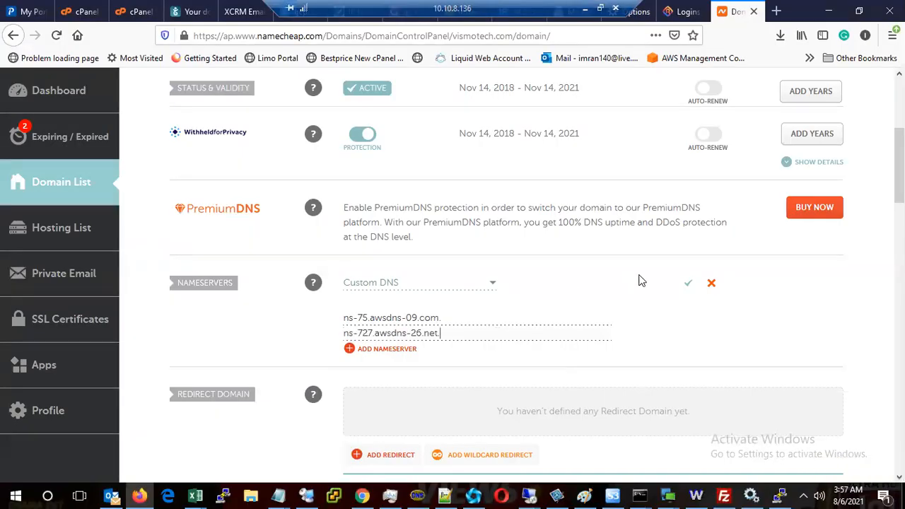
click(689, 285)
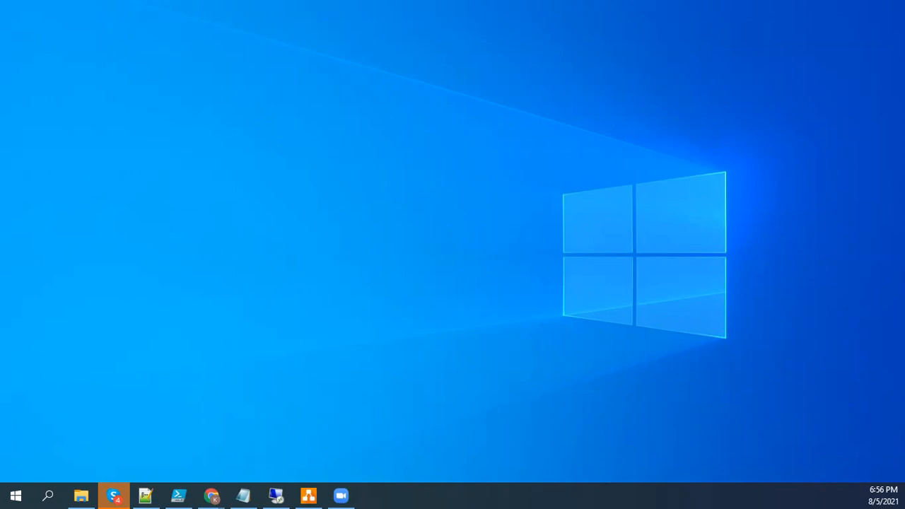
Step: Switch to Chrome with the Route 53 hosted zone, glance at the Vismotech-DNS diagram in diagrams.net, and open a new browser tab
click(212, 497)
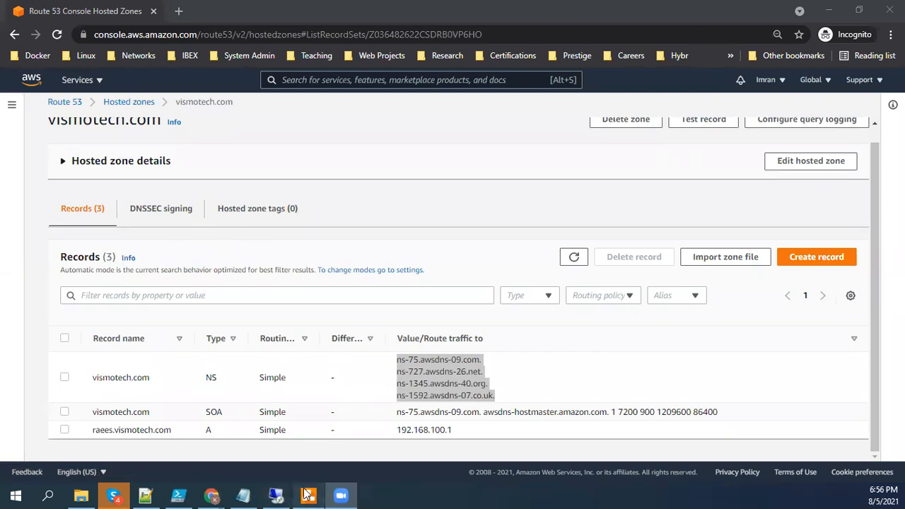
click(308, 495)
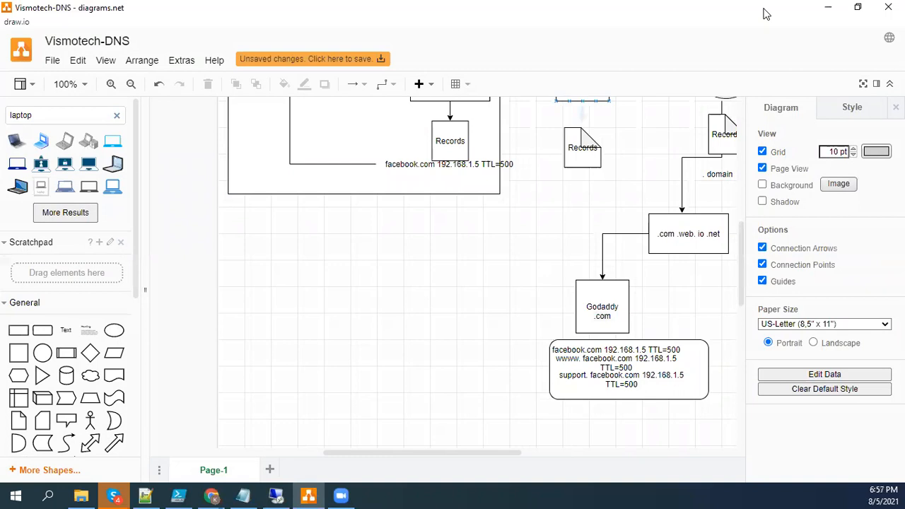
click(824, 8)
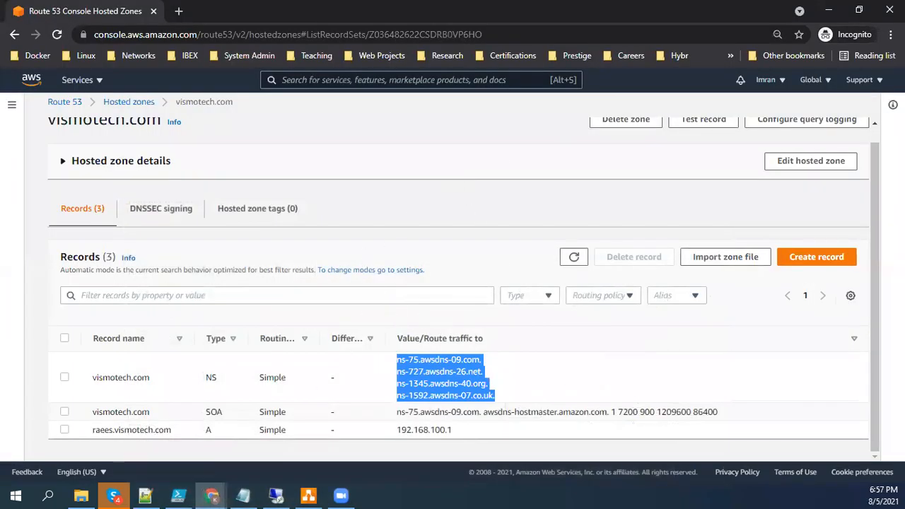
click(177, 12)
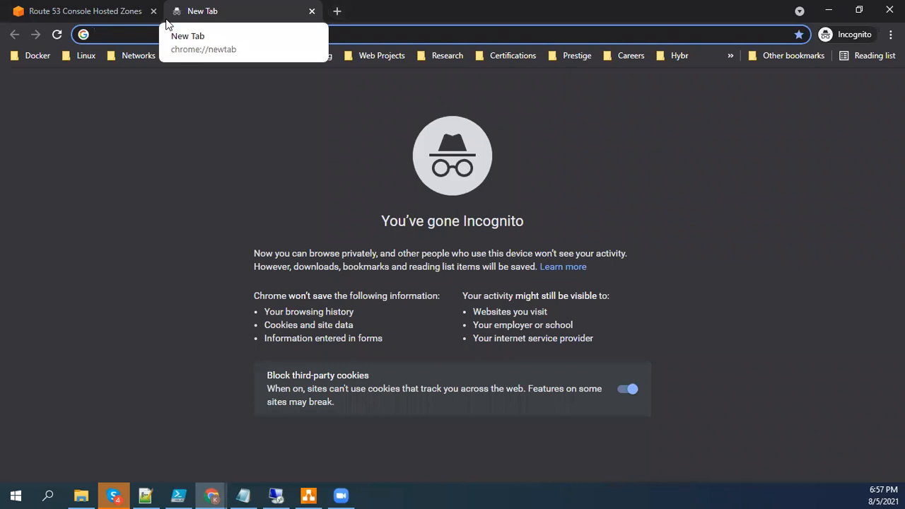
Step: Switch to the Vismotech-DNS diagram in diagrams.net and change the Godaddy .com box's label to namecheap .com
click(309, 495)
drag(468, 452, 532, 455)
drag(742, 269, 741, 259)
click(489, 278)
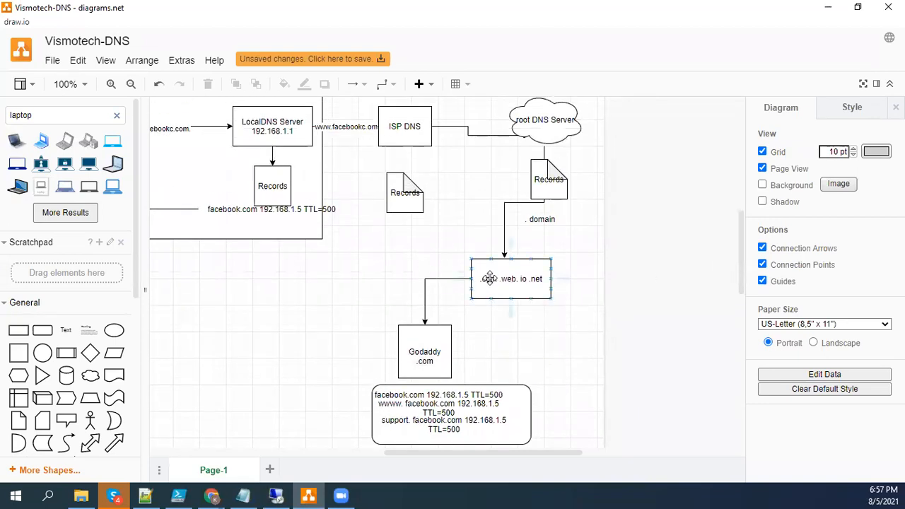
click(412, 346)
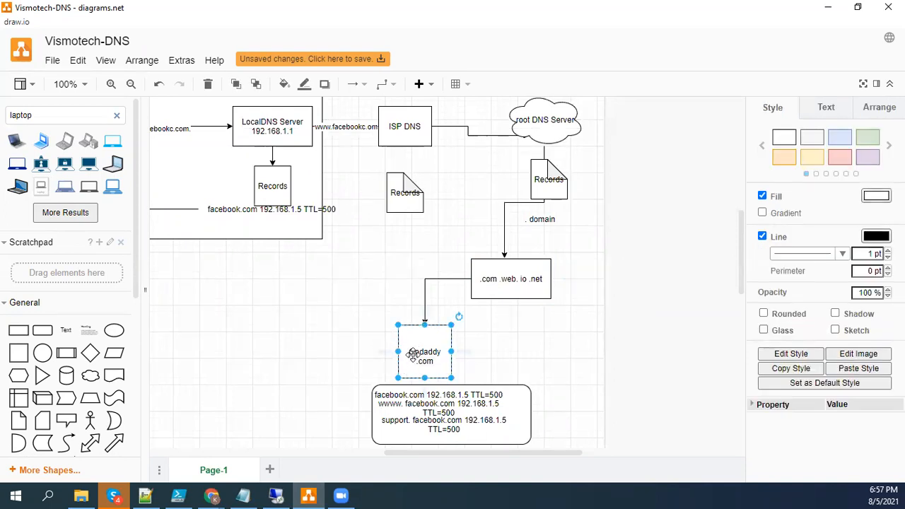
double_click(421, 359)
key(Delete)
key(Delete)
key(Delete)
key(BackSpace)
key(BackSpace)
key(BackSpace)
key(BackSpace)
text(named)
text(heap)
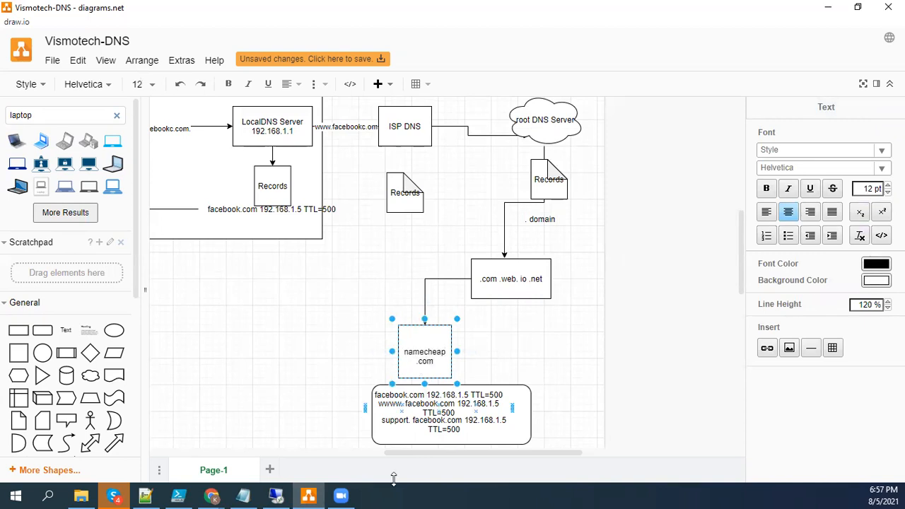
click(306, 365)
click(307, 365)
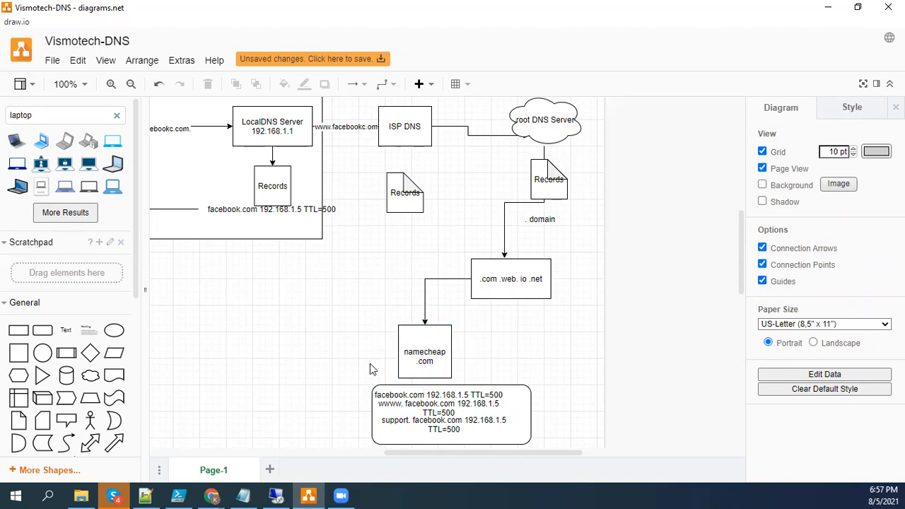
click(420, 346)
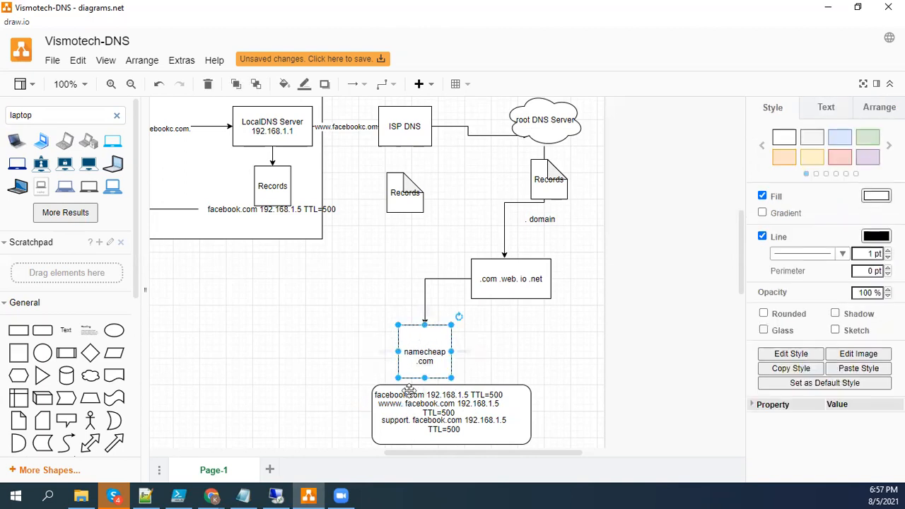
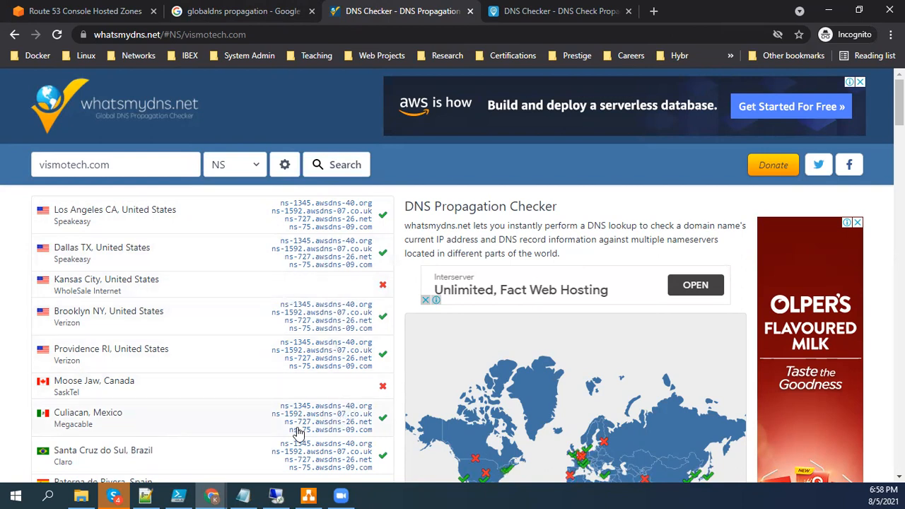
Step: Examine the vismotech.com NS results on whatsmydns.net, and look at the DNS Checker site and the Vismotech-DNS diagram
scroll(453, 318, down, 1)
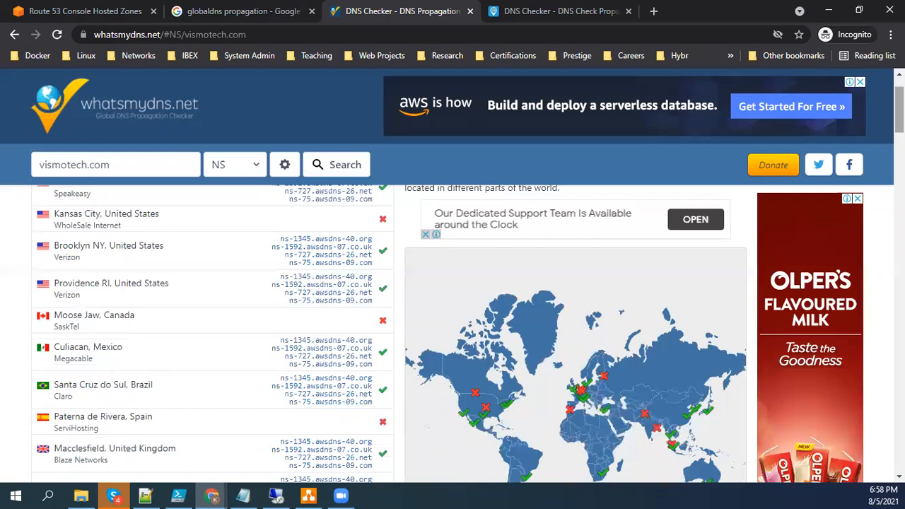
scroll(213, 333, down, 3)
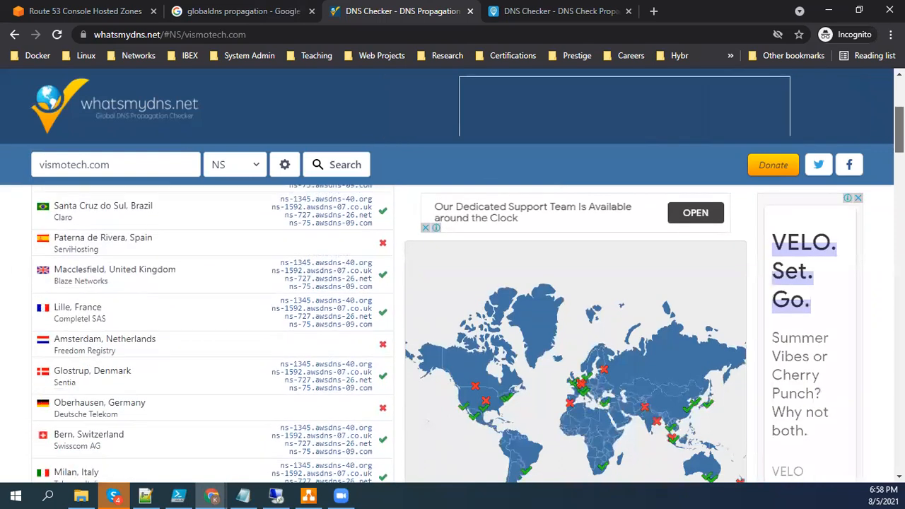
scroll(453, 318, up, 4)
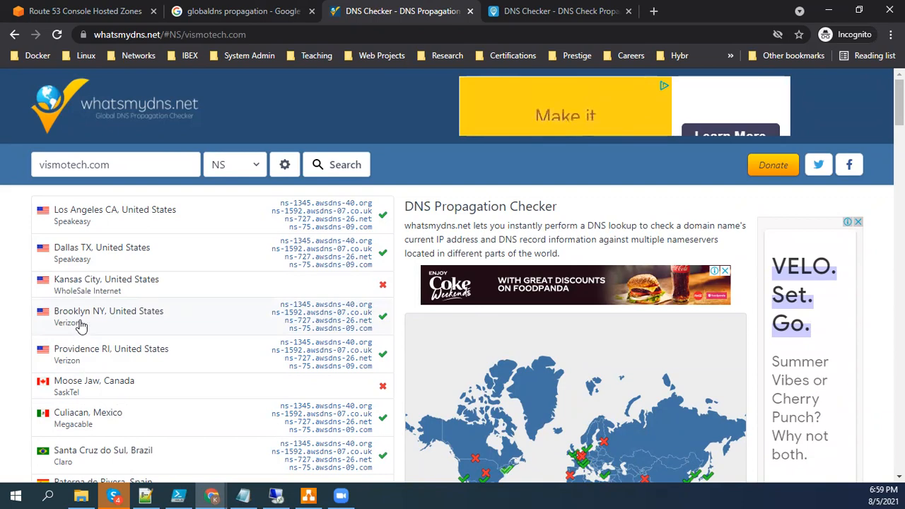
click(542, 10)
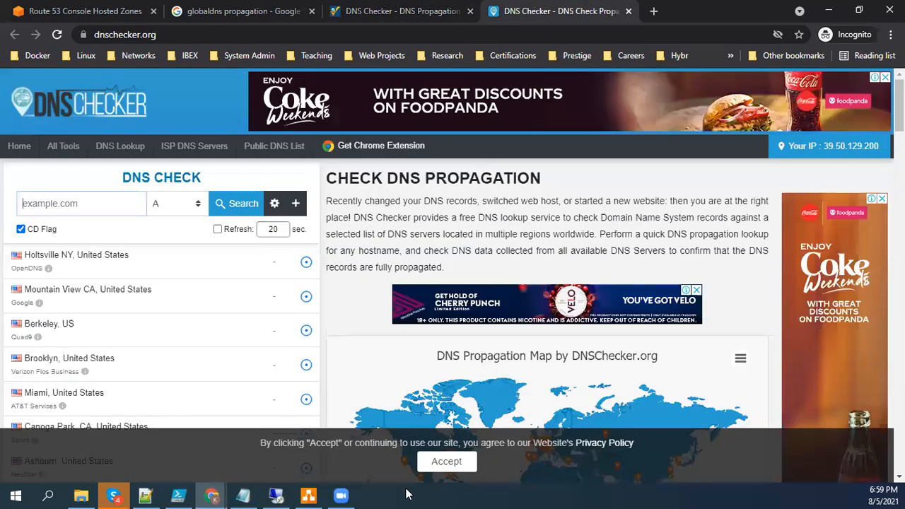
click(308, 495)
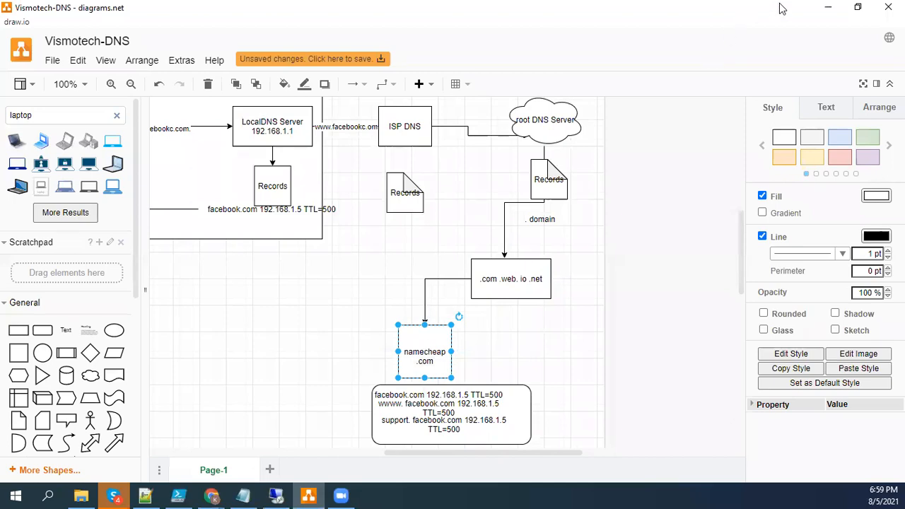
click(828, 7)
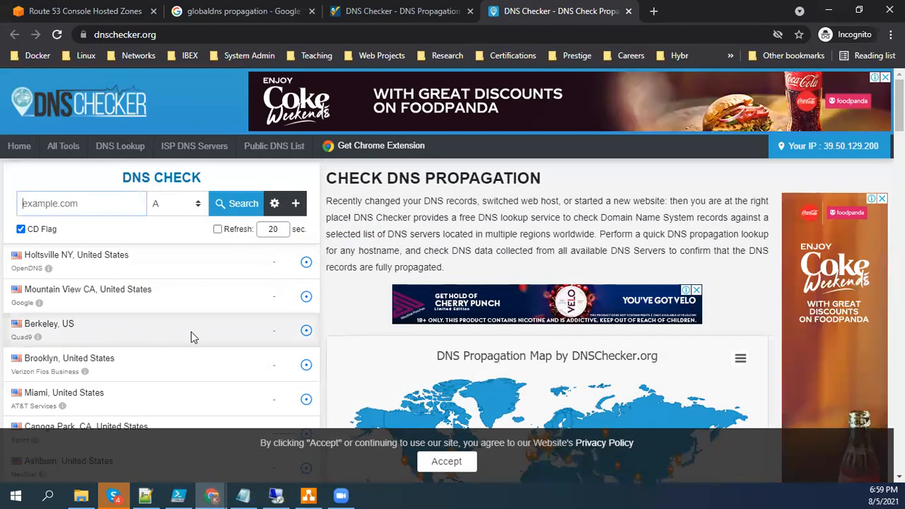
Step: Return to whatsmydns.net and examine which name servers each worldwide location reports for vismotech.com, down to Australia and New Zealand
click(399, 11)
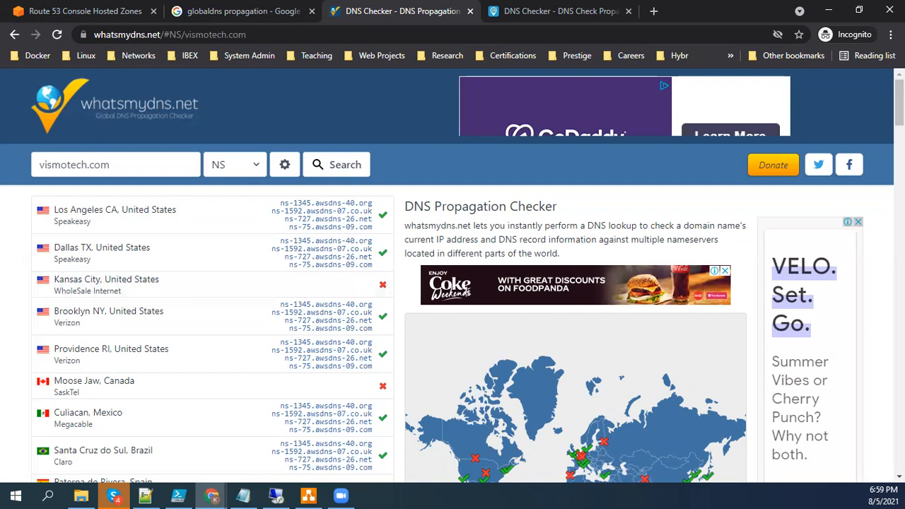
scroll(462, 333, down, 1)
scroll(212, 333, down, 1)
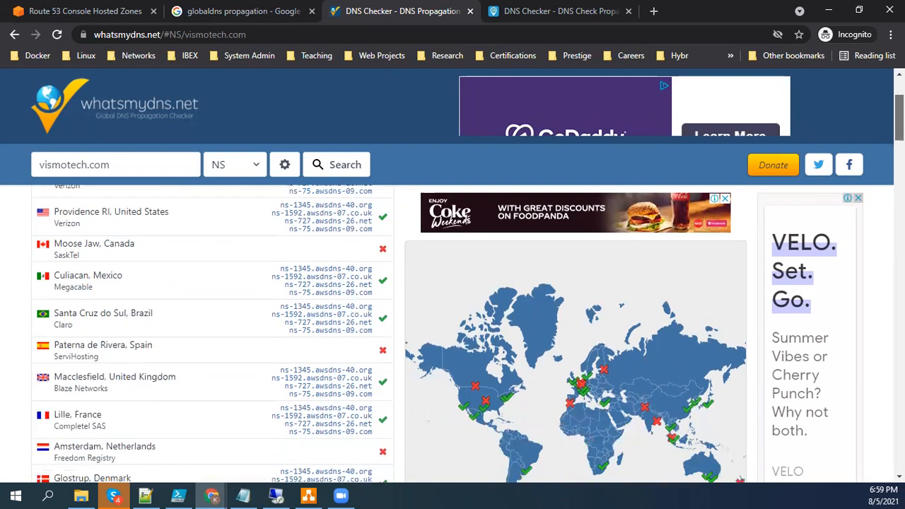
scroll(239, 331, down, 2)
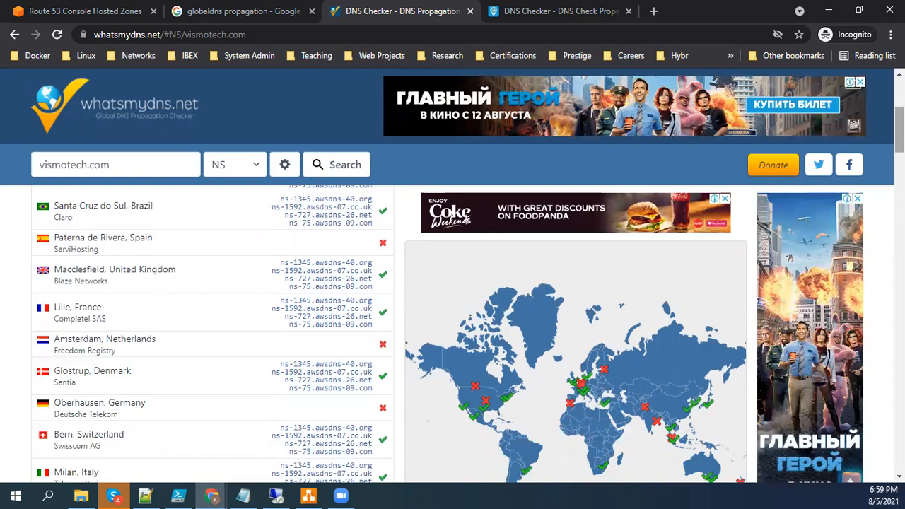
scroll(162, 382, down, 1)
scroll(212, 333, down, 3)
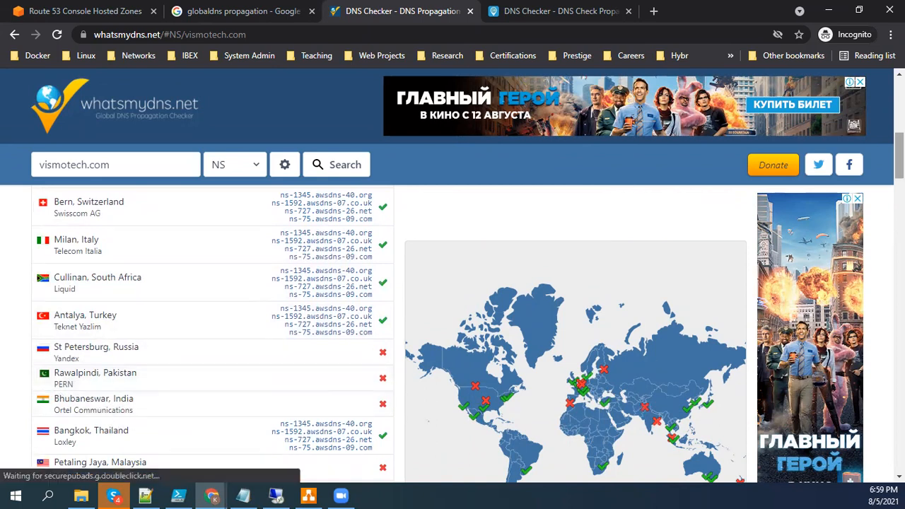
scroll(213, 333, down, 3)
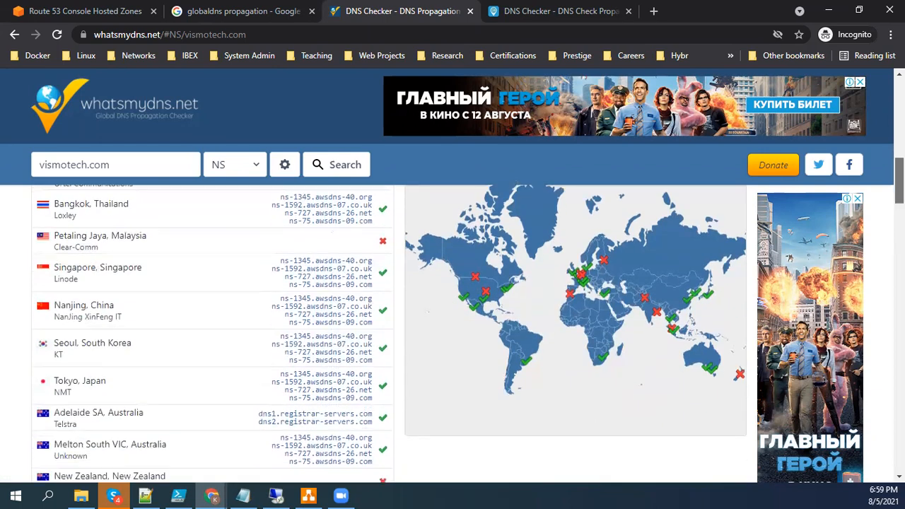
scroll(212, 333, up, 1)
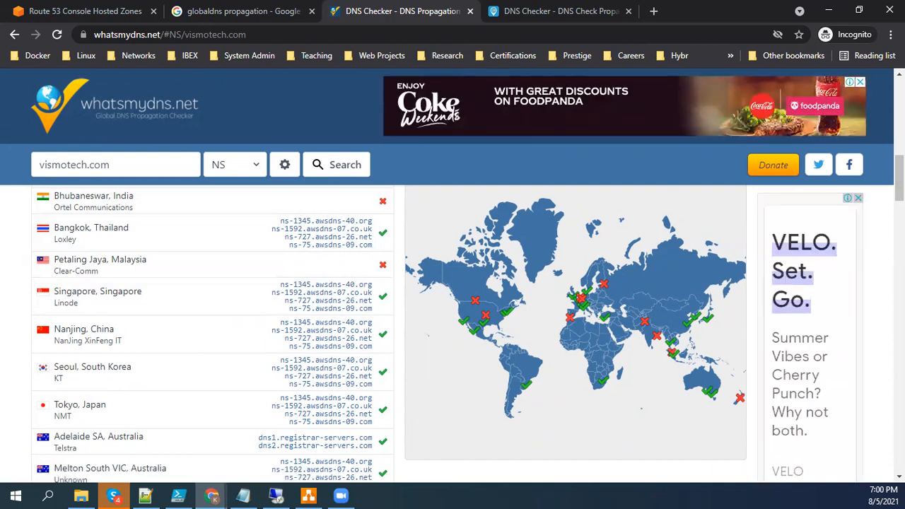
Step: Look over the lookup path in the Vismotech-DNS diagram, from the laptop to the namecheap .com box, and return to the Chrome DNS results
key(alt+Tab)
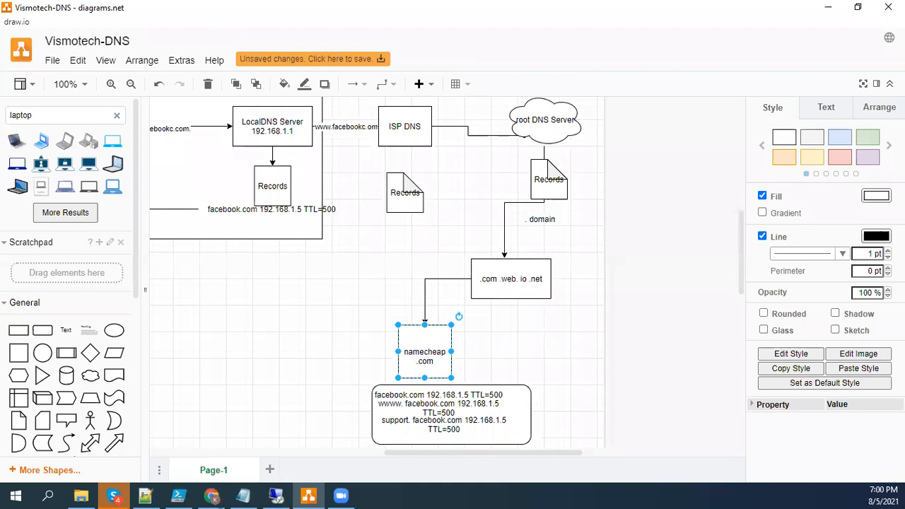
drag(437, 455, 393, 454)
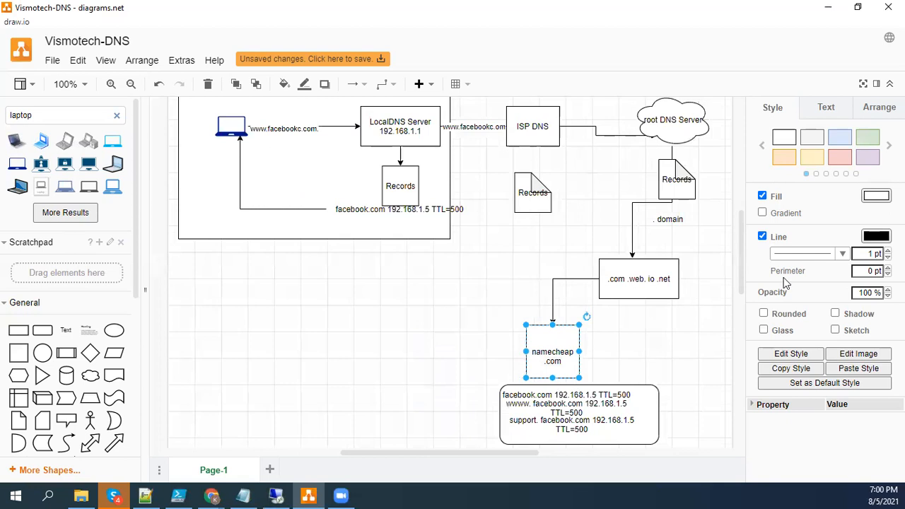
drag(740, 256, 749, 234)
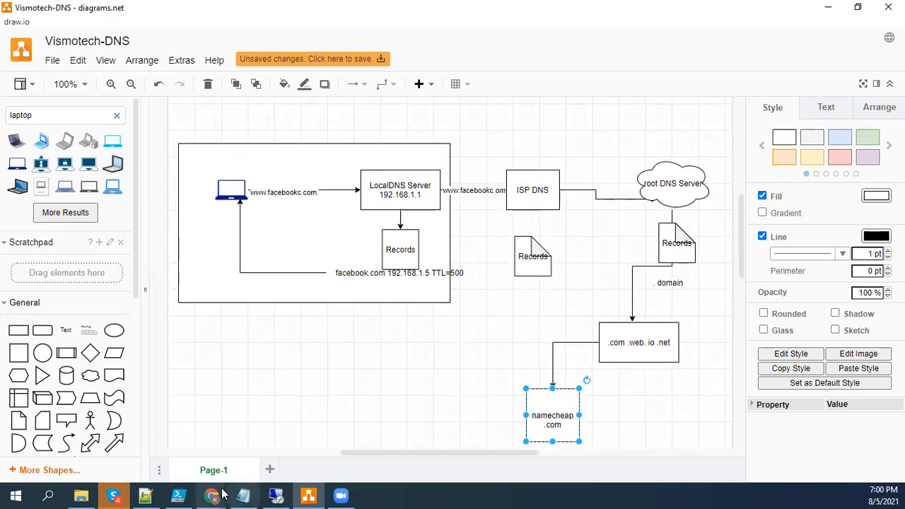
mouse_move(219, 495)
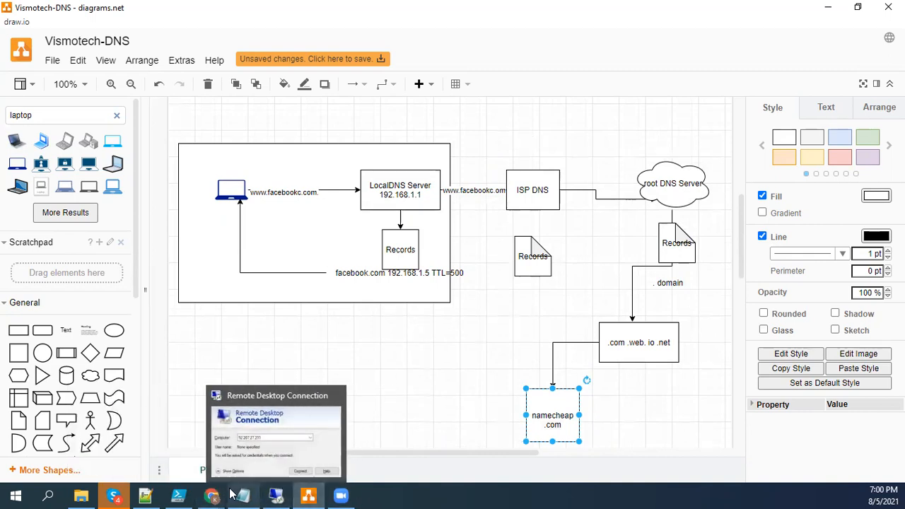
click(301, 426)
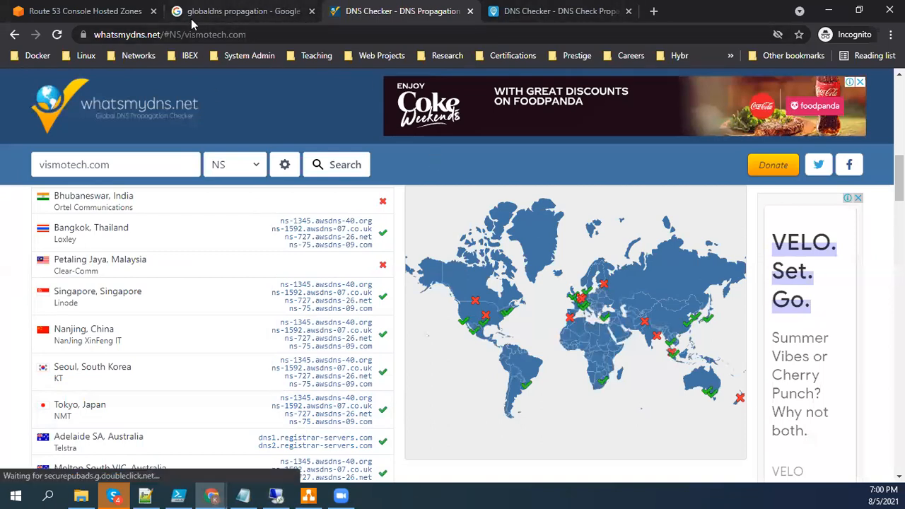
Step: Check the worldwide A record propagation of vismotech.com on whatsmydns.net
click(247, 168)
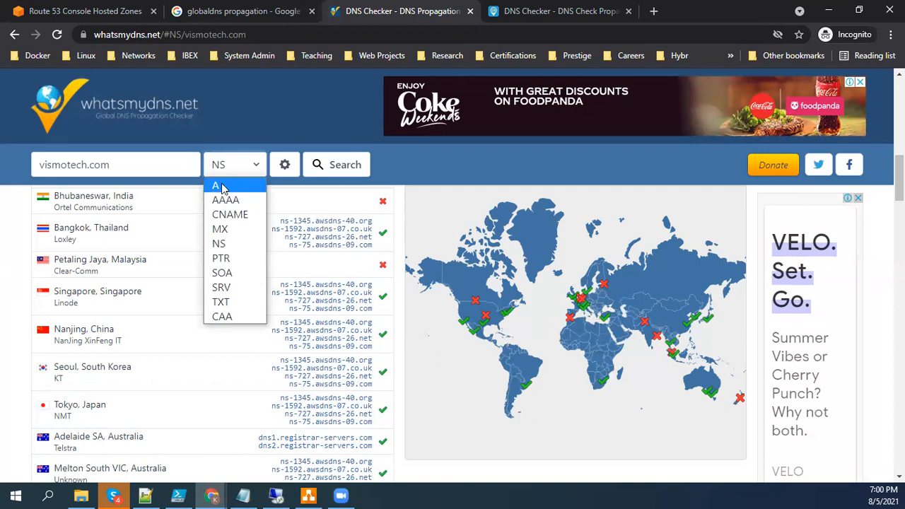
click(221, 186)
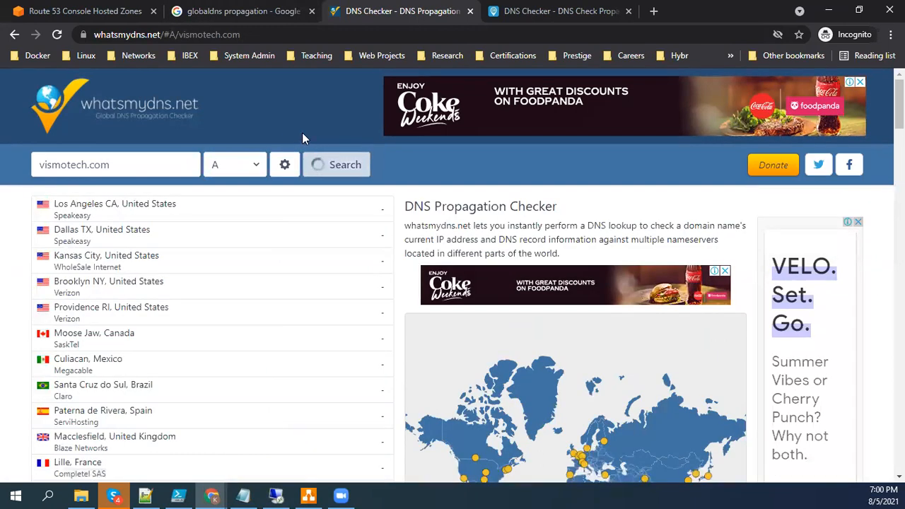
scroll(348, 323, down, 5)
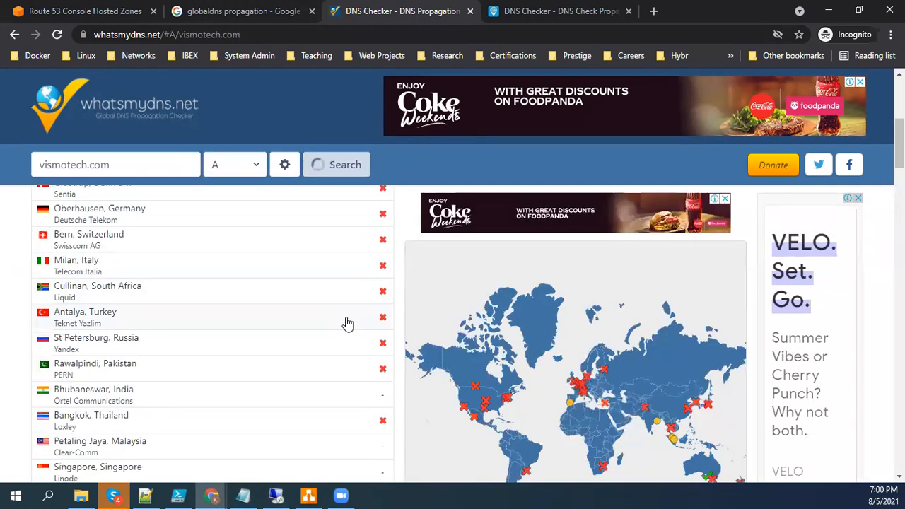
scroll(336, 354, up, 4)
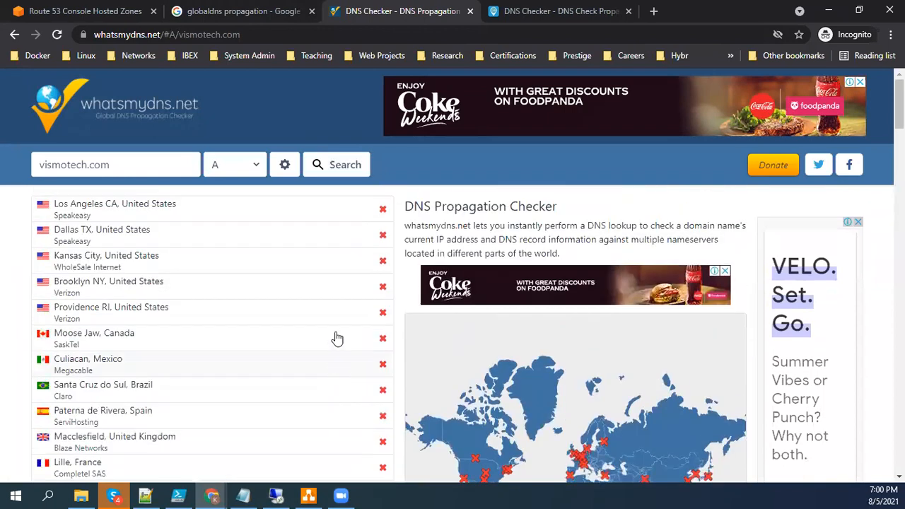
Step: Copy the record name raees.vismotech.com from the Route 53 hosted zone and look up its A record on whatsmydns.net
click(77, 11)
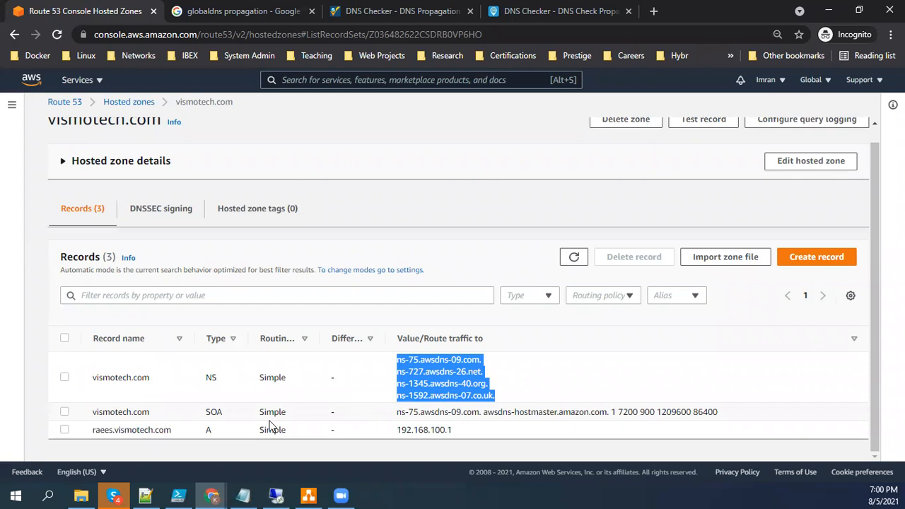
double_click(99, 433)
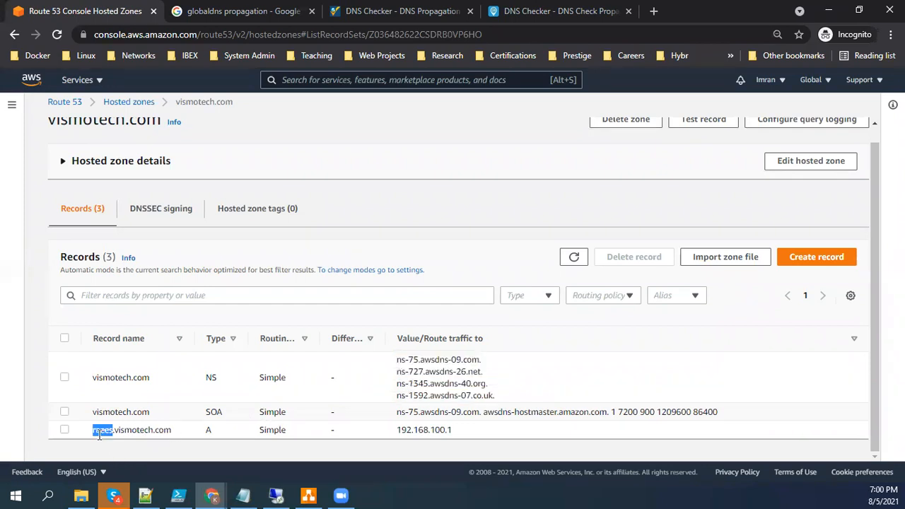
drag(165, 431, 90, 433)
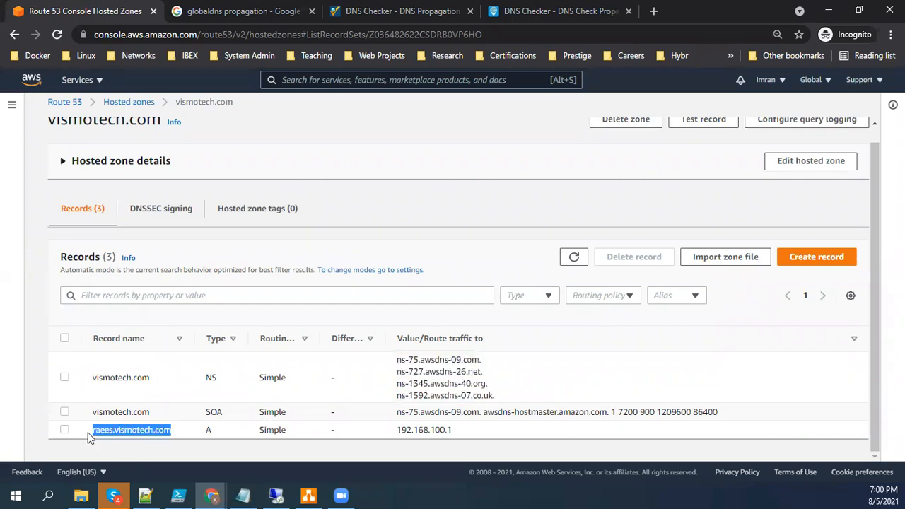
click(396, 10)
drag(113, 165, 40, 165)
text(raees.vismotech.com)
click(319, 166)
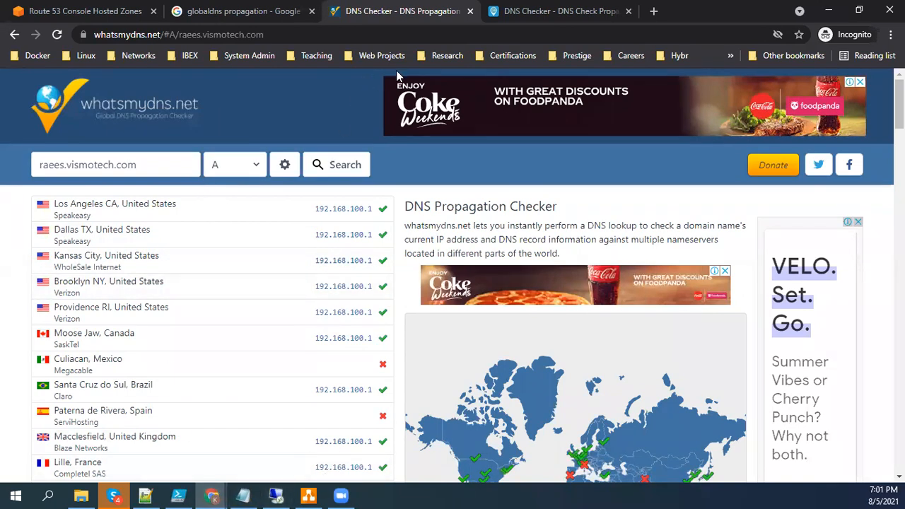
Step: Get the web server address in a new browser tab, then set the raees.vismotech.com A record's value to 52.207.27.231 and save it
click(648, 5)
text(52.207.27.231)
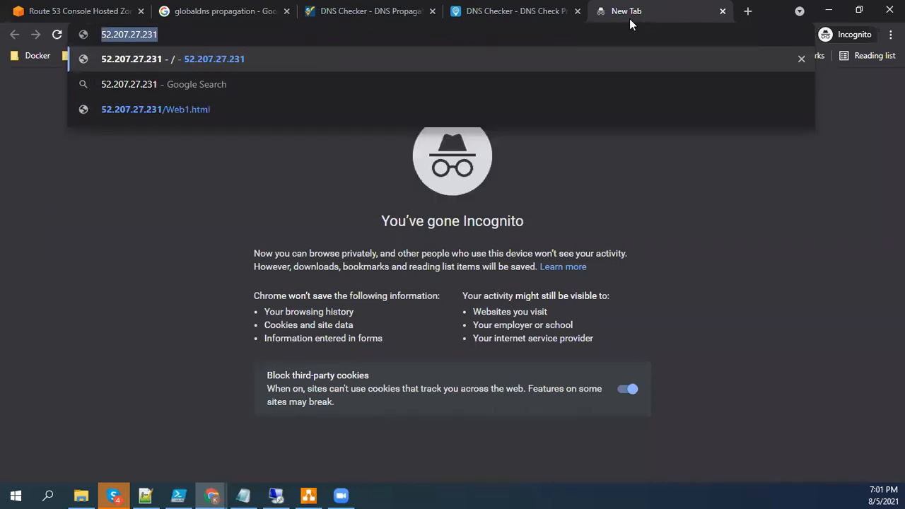
click(117, 10)
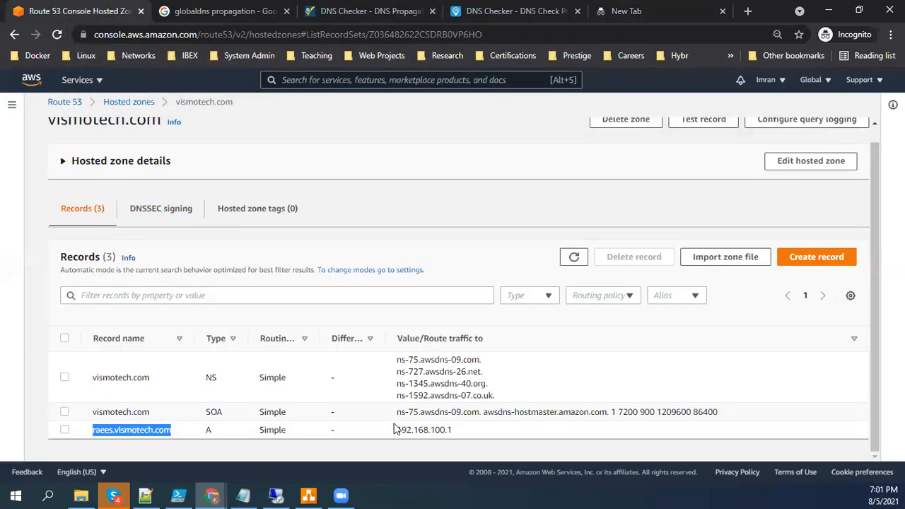
click(64, 430)
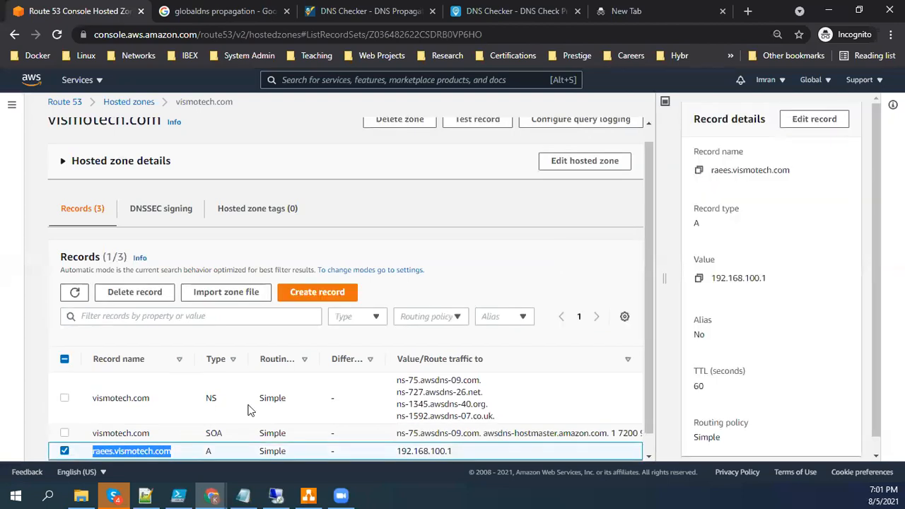
click(814, 119)
triple_click(760, 290)
text(http://52.207.27.231/)
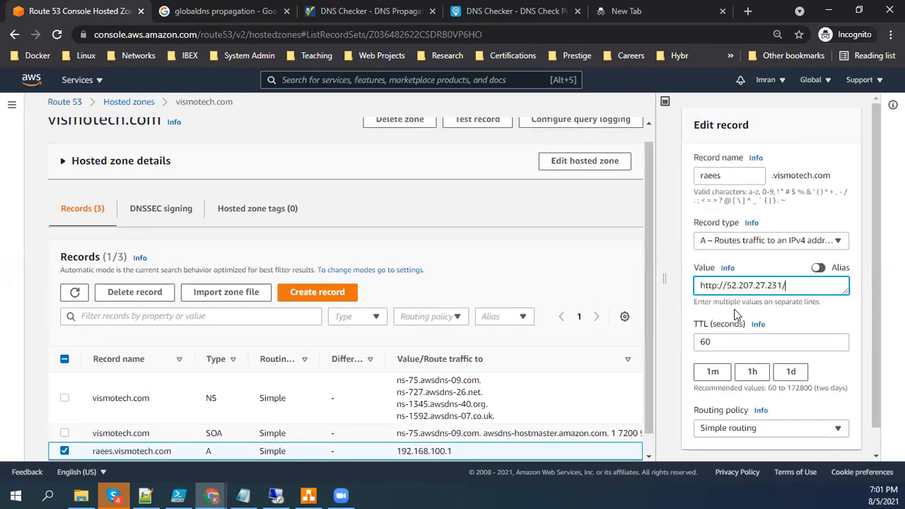
key(Delete)
key(Delete)
key(Delete)
key(Delete)
key(Delete)
key(Delete)
key(Delete)
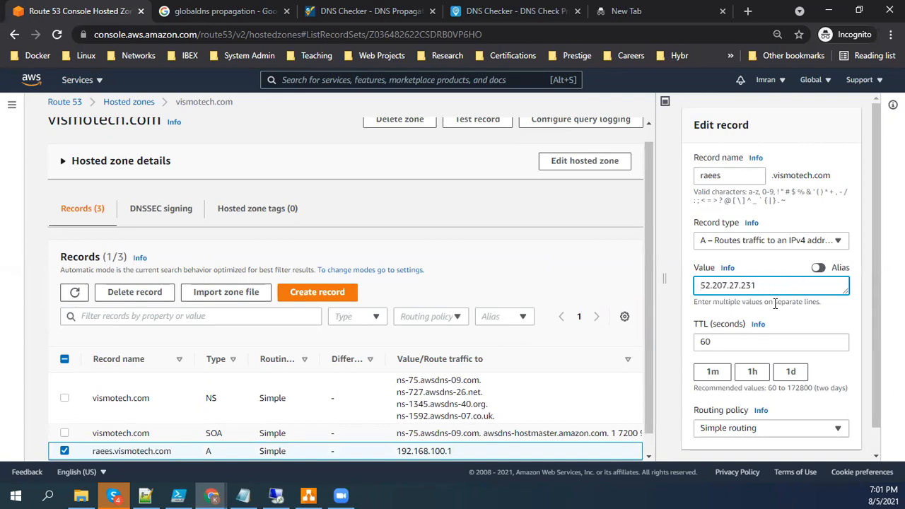
scroll(775, 302, down, 1)
click(835, 447)
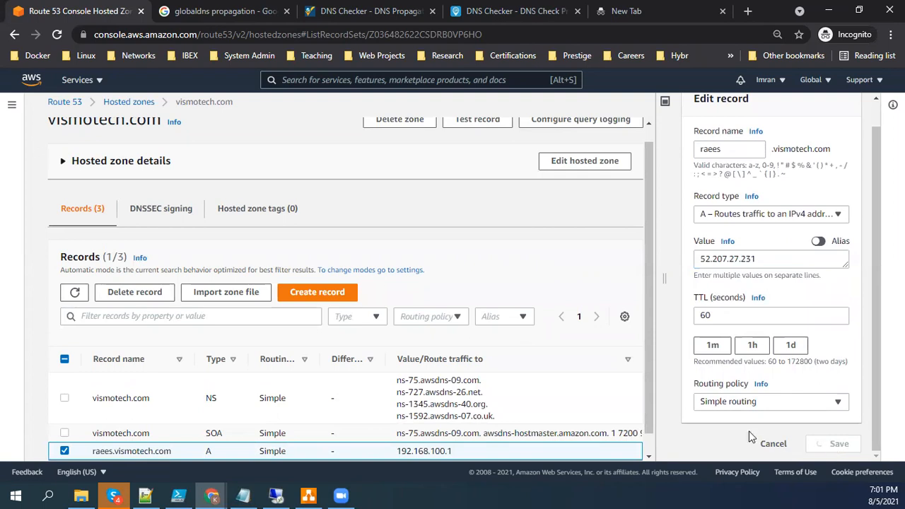
Step: Copy raees.vismotech.com, close the Google results tab, and run the A record check for that name twice on dnschecker.org
drag(182, 437, 95, 429)
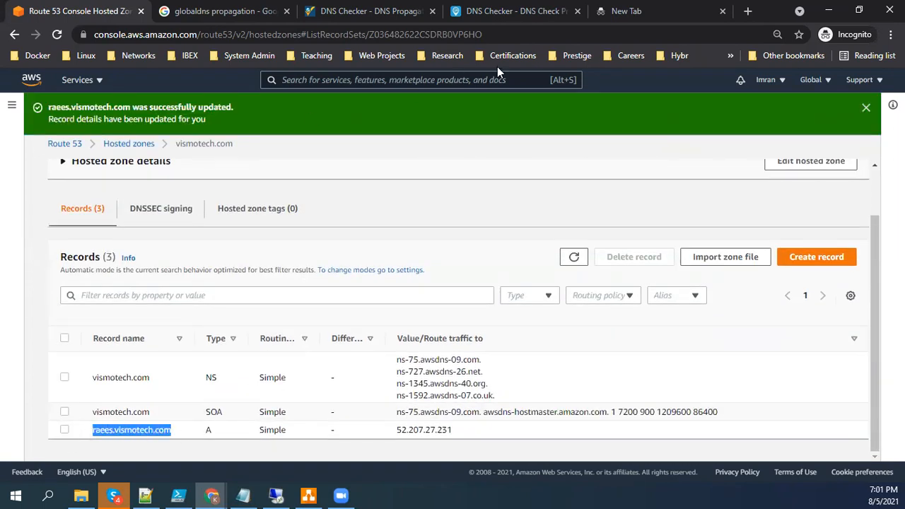
click(261, 7)
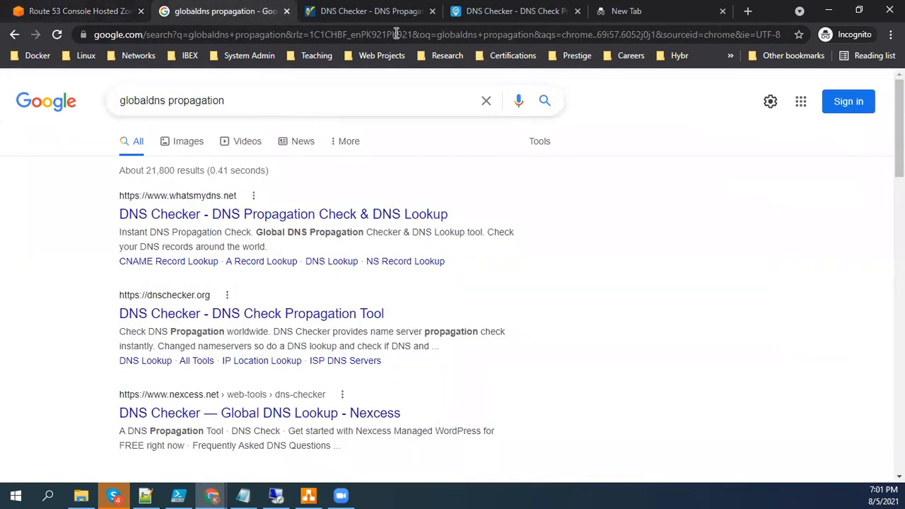
click(287, 11)
click(303, 9)
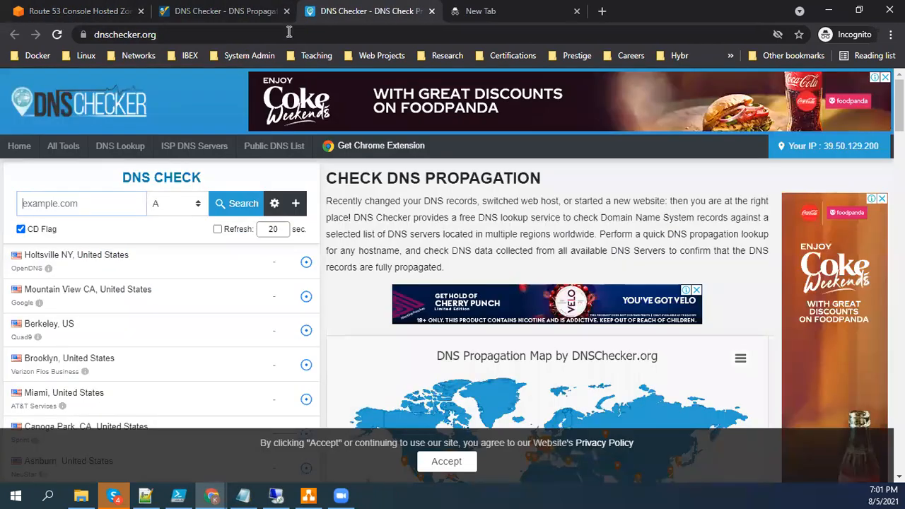
click(119, 203)
text(raees.vismotech.com)
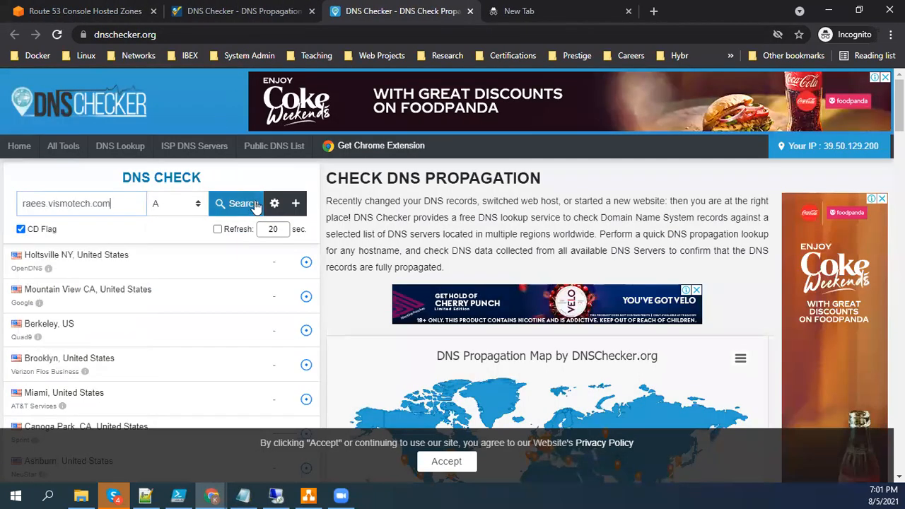
click(256, 204)
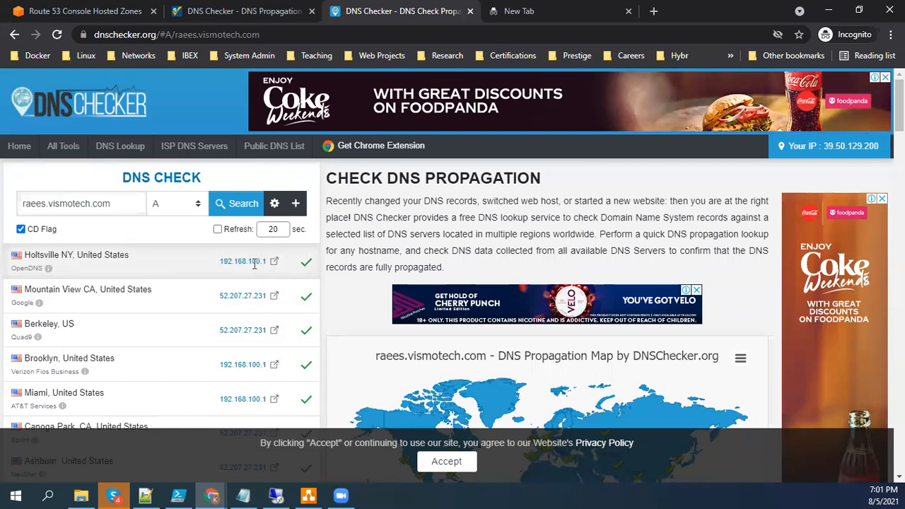
click(236, 204)
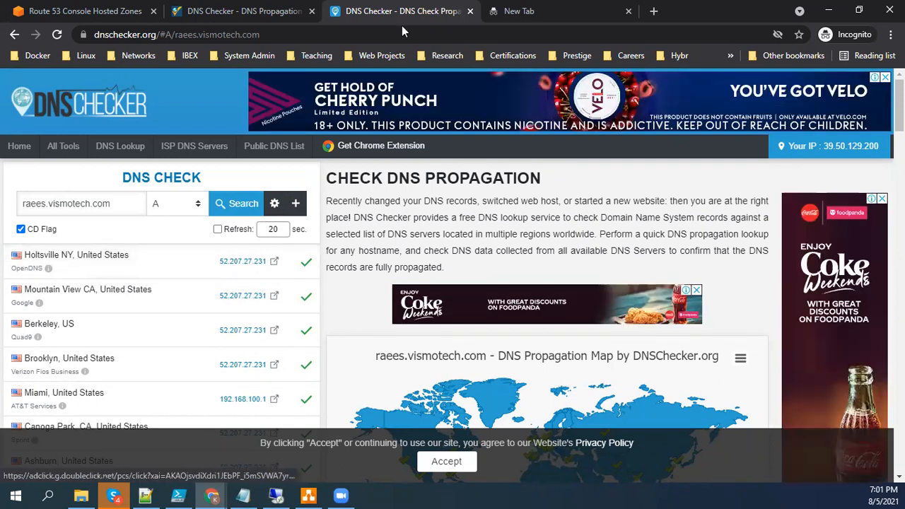
Step: Load raees.vismotech.com in the empty browser tab
click(523, 15)
text(raees.vismotech.com)
key(Return)
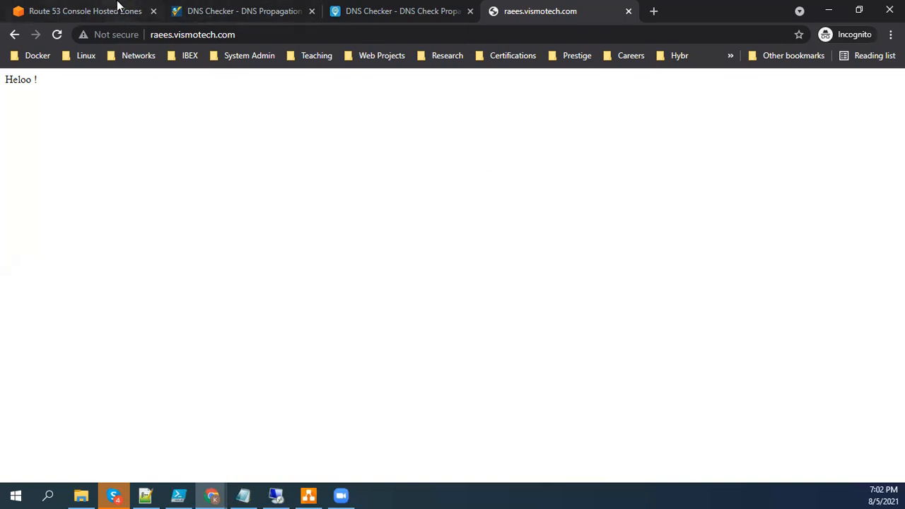
Step: Switch to the Notepad lecture notes and highlight the line "What is TTL in DNS?"
click(247, 495)
click(202, 380)
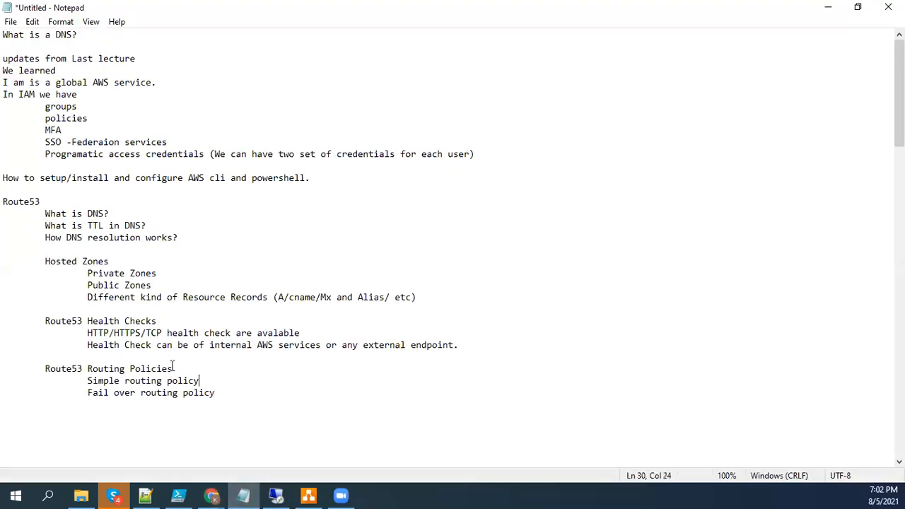
mouse_move(39, 213)
mouse_down()
mouse_move(131, 200)
mouse_move(135, 226)
mouse_move(40, 227)
mouse_up()
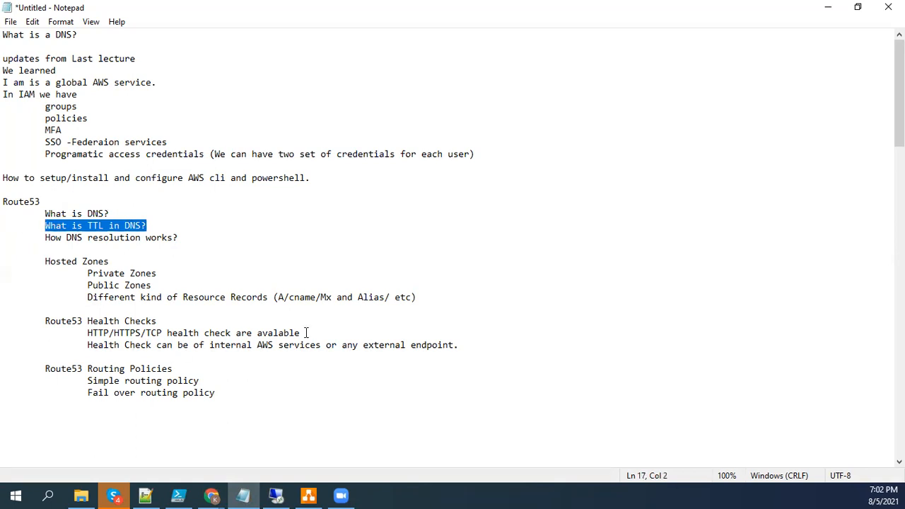
Step: Open a Command Prompt window and move it over the middle of the notes
click(4, 495)
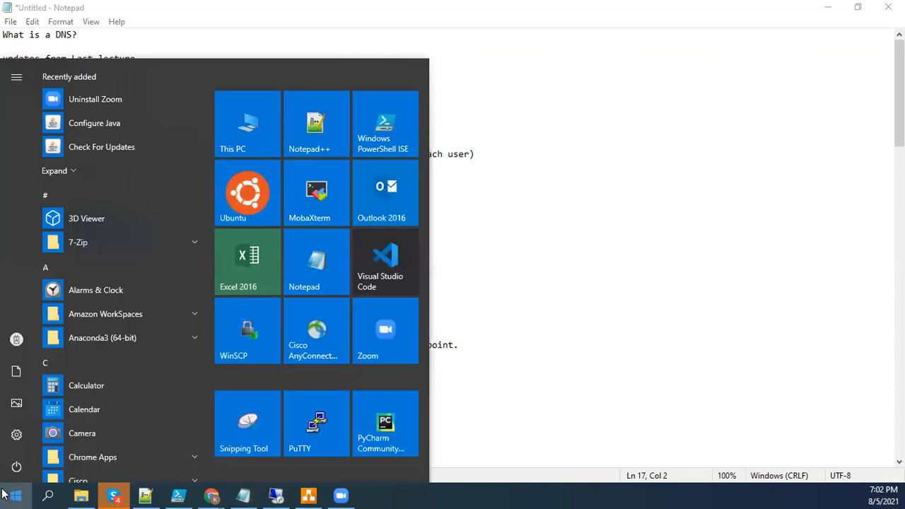
key(super+r)
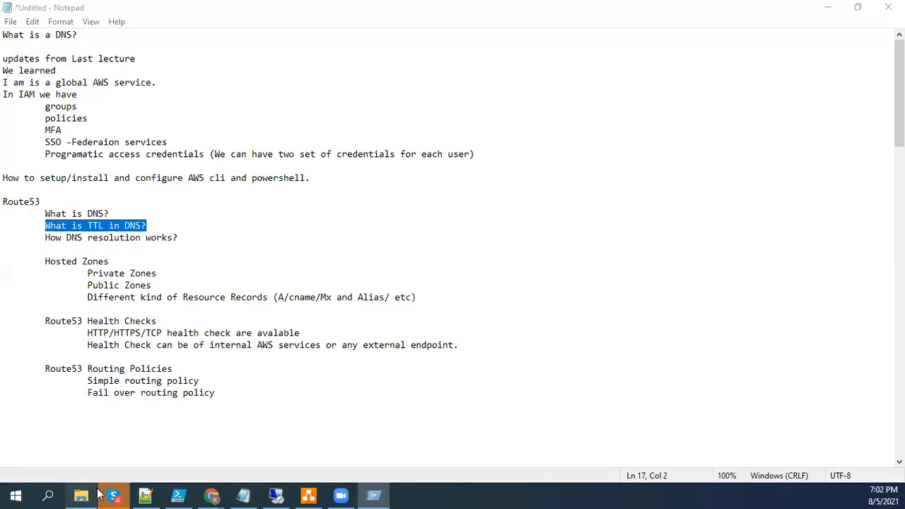
key(Return)
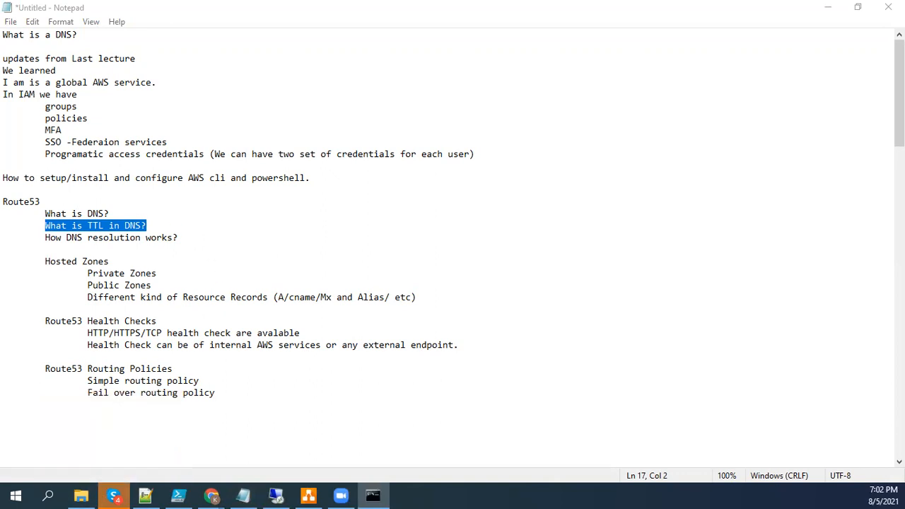
drag(156, 87, 549, 139)
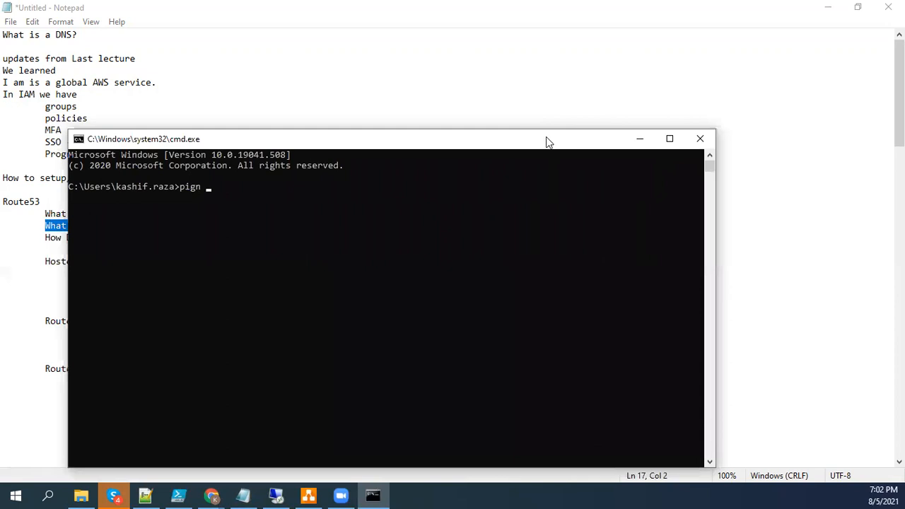
Step: Try to ping raees.vismotech.com using the copied host name
right_click(294, 248)
text(-t)
key(BackSpace)
key(BackSpace)
key(Return)
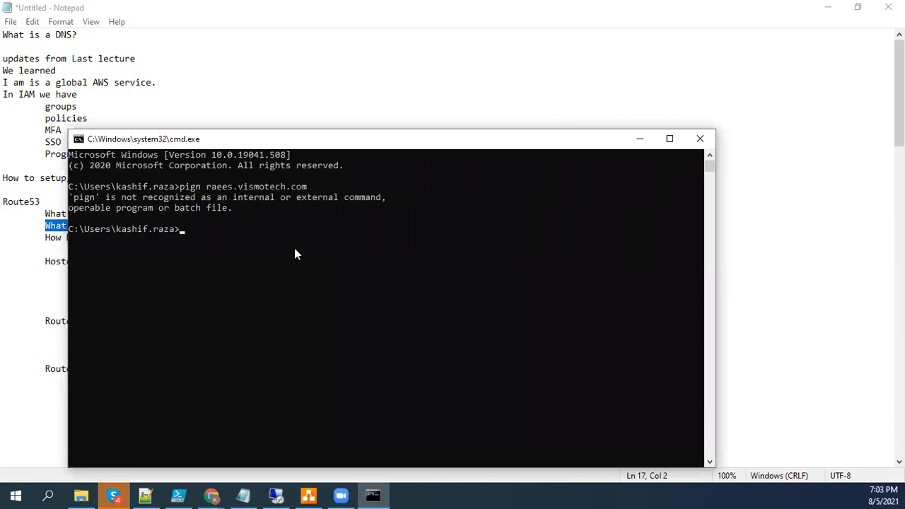
Step: Recall the previous command, correct its misspelling to ping raees.vismotech.com, and run it
key(Up)
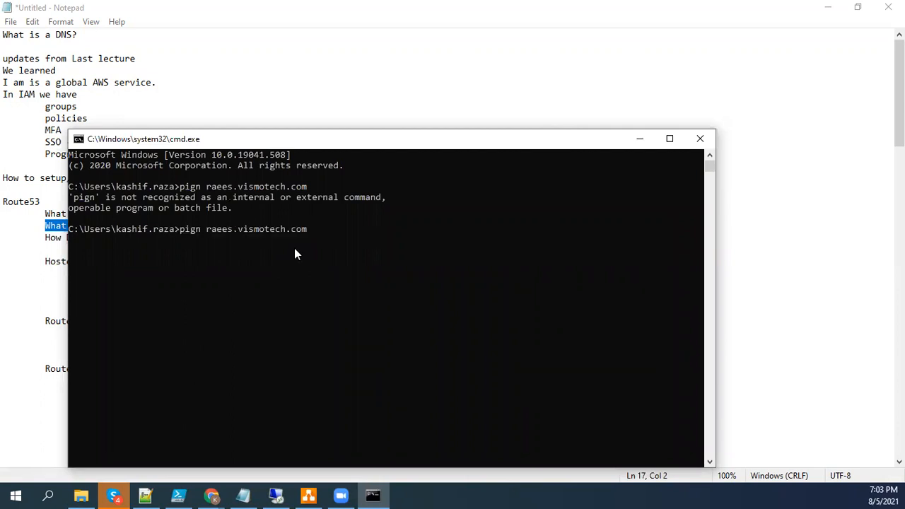
key(Left)
key(Left)
key(Left)
key(Left)
key(Left)
key(Left)
key(Left)
key(Left)
key(Left)
key(Left)
key(Left)
key(Left)
key(Left)
key(Left)
key(Left)
key(Left)
key(Left)
key(Left)
key(Left)
key(Left)
key(BackSpace)
key(Right)
text(g)
key(Return)
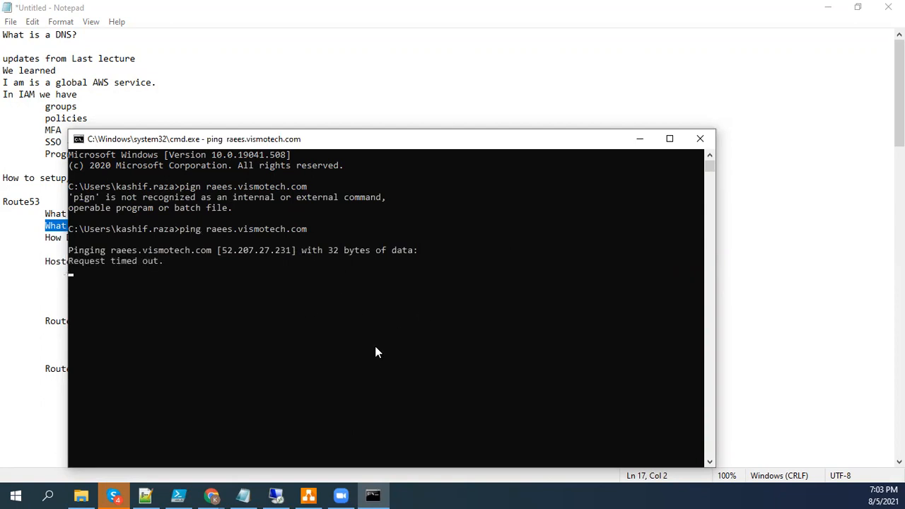
Step: Stop the running ping, then ping 192.168.10.1 and interrupt it after a couple of replies
key(ctrl+c)
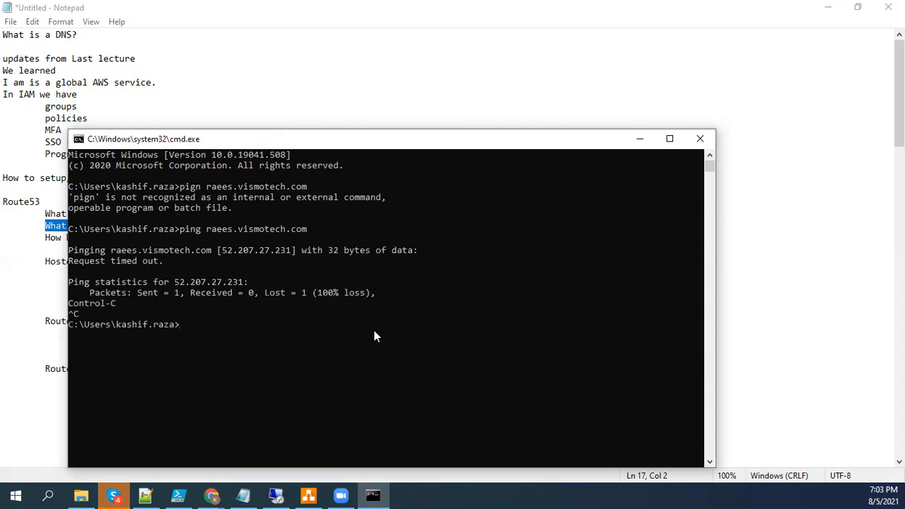
text(ping 192.168.10.1)
key(Return)
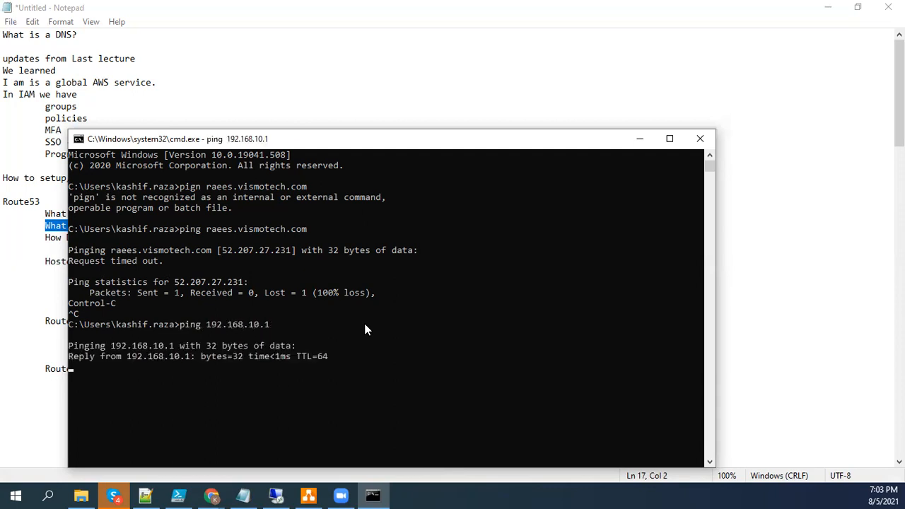
key(ctrl+c)
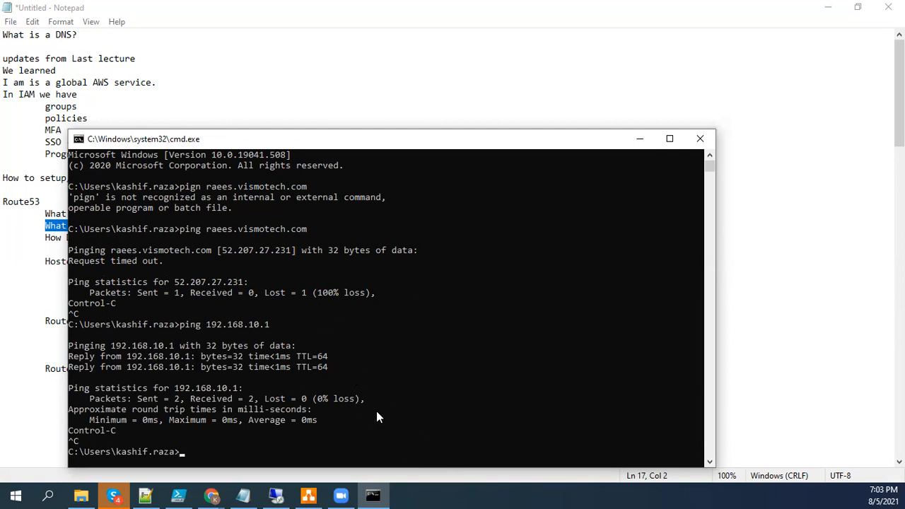
Step: List the local DNS cache with ipconfig /displaydns and highlight the Time To Live line of the raees.vismotech.com entry
text(ipconfig /displaydns)
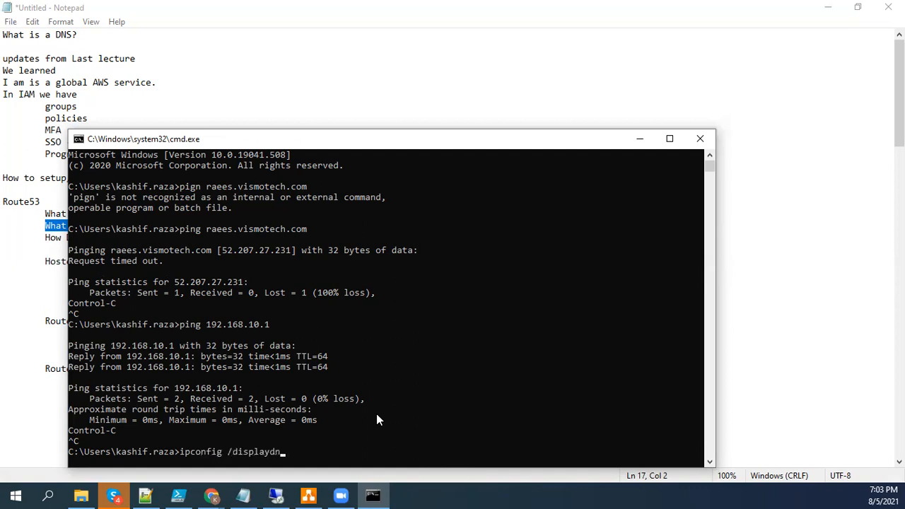
key(Return)
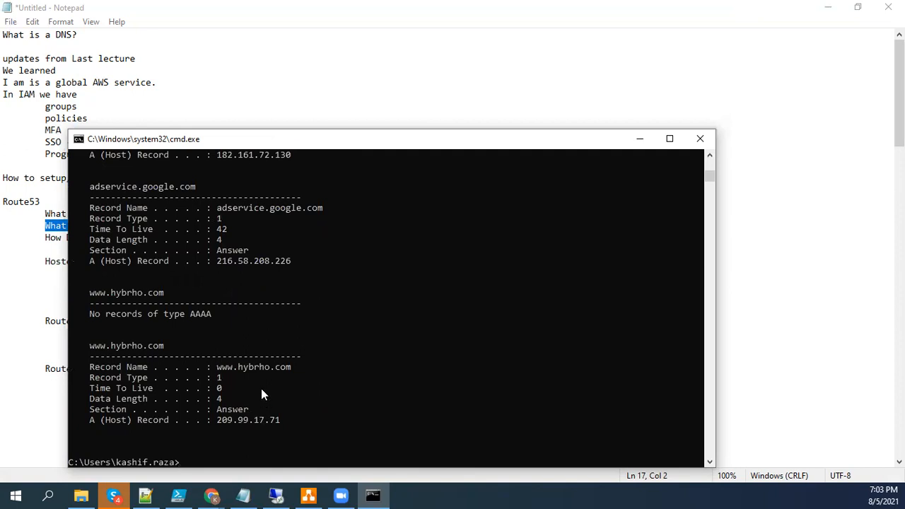
scroll(261, 388, up, 15)
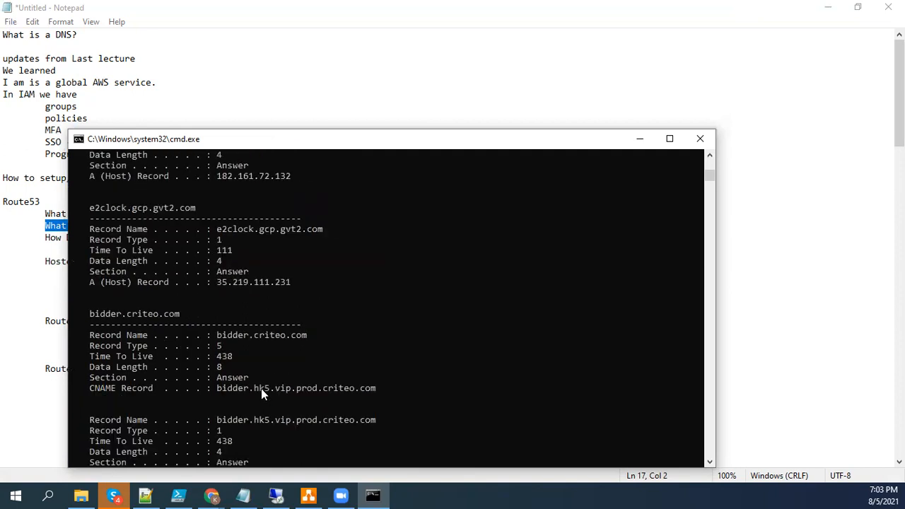
scroll(263, 379, up, 15)
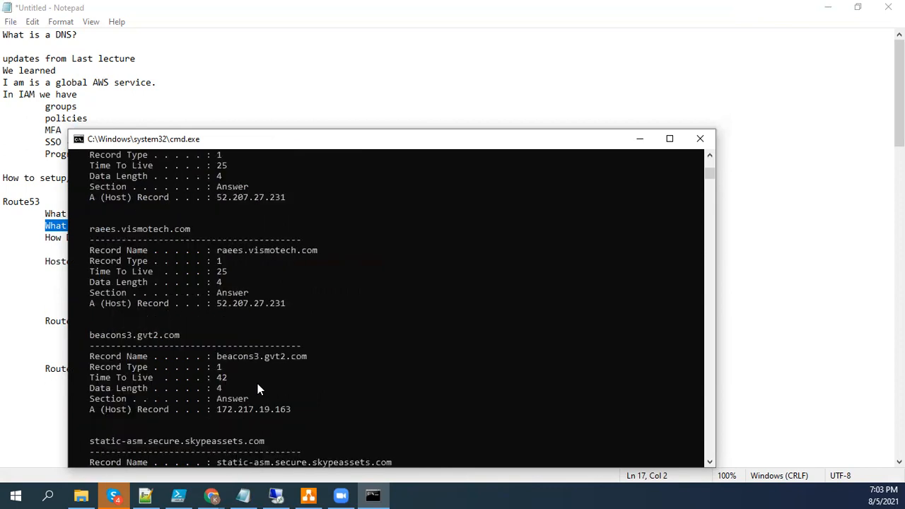
drag(214, 247, 321, 247)
click(260, 292)
drag(93, 268, 227, 269)
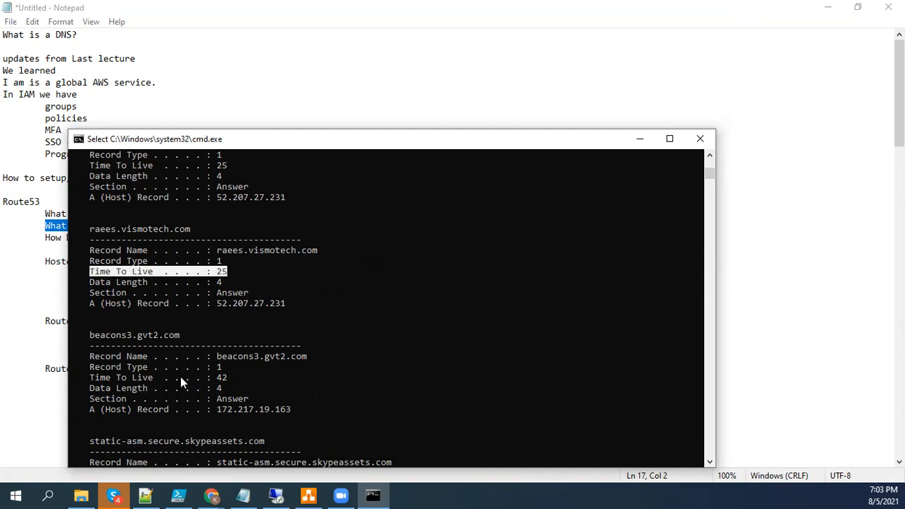
Step: Switch to the Route 53 records in Chrome, select the raees.vismotech.com A record and highlight its TTL value
click(213, 496)
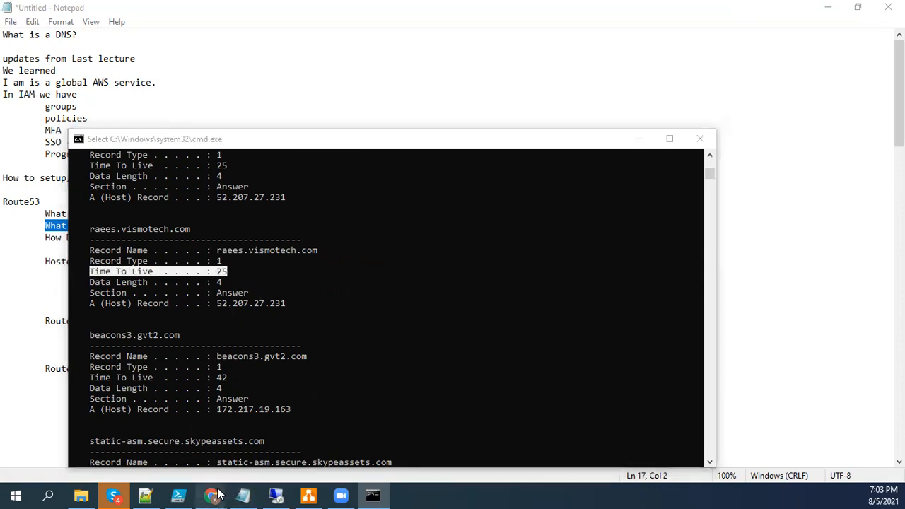
click(279, 438)
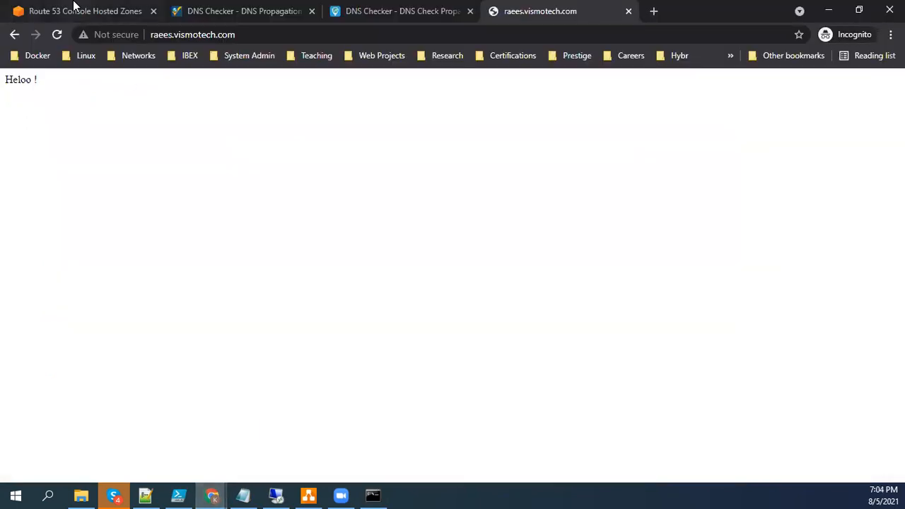
click(74, 7)
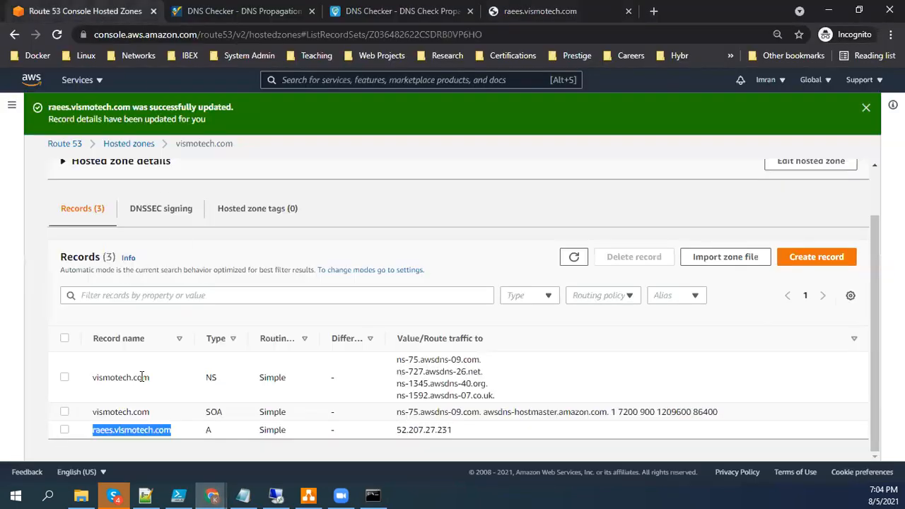
click(65, 430)
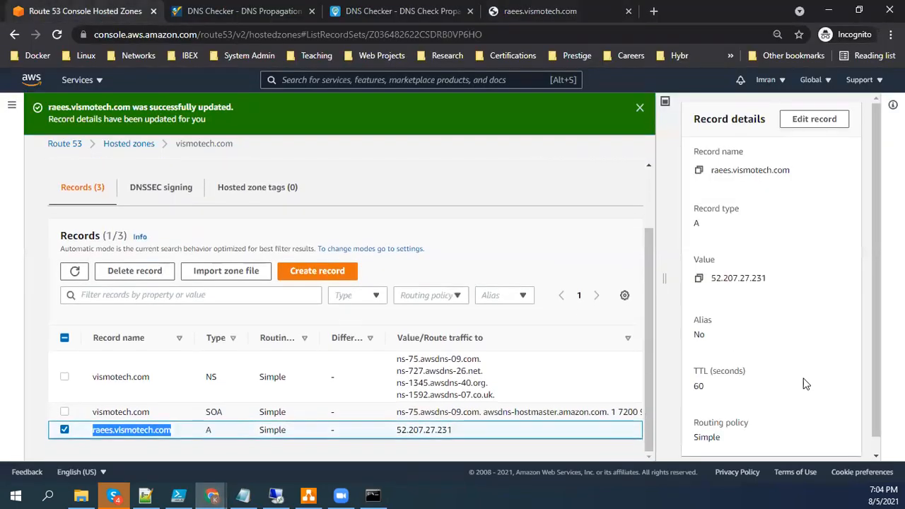
double_click(700, 387)
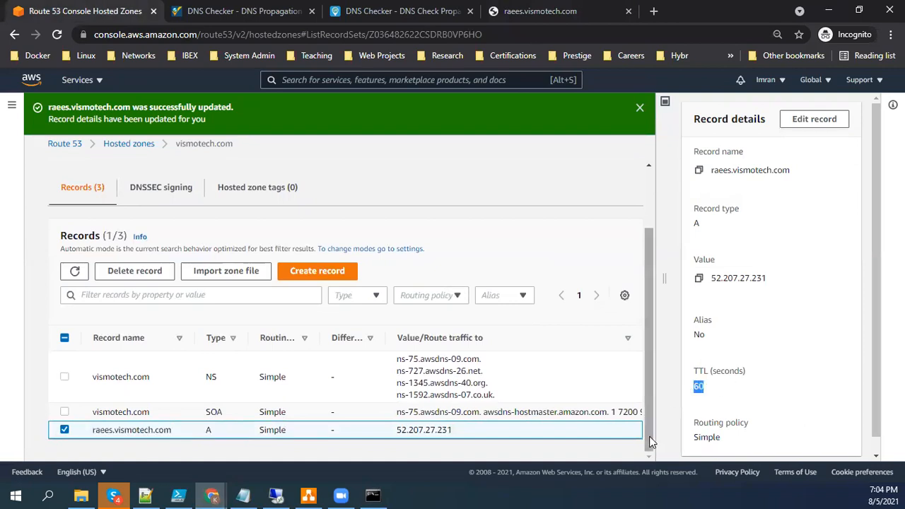
Step: Return to the Command Prompt and compare the cached Time To Live of raees.vismotech.com with the record's TTL in Route 53
click(373, 495)
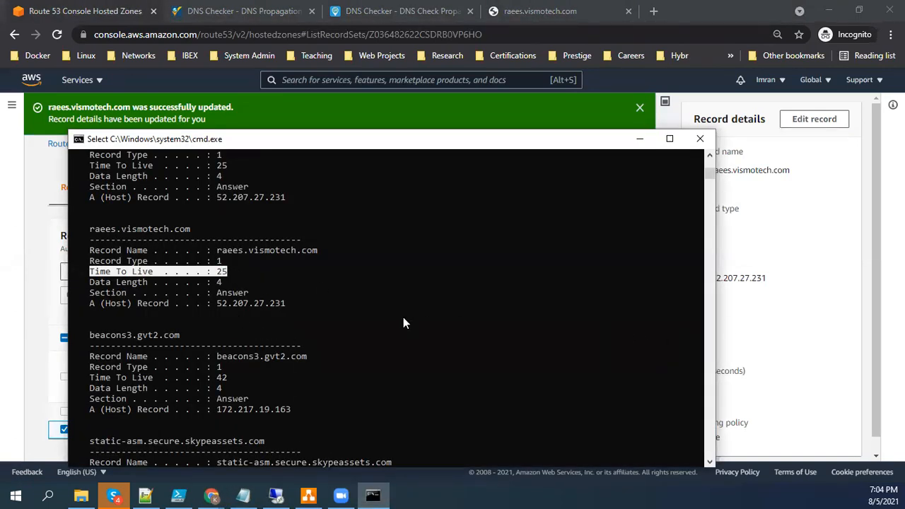
click(304, 305)
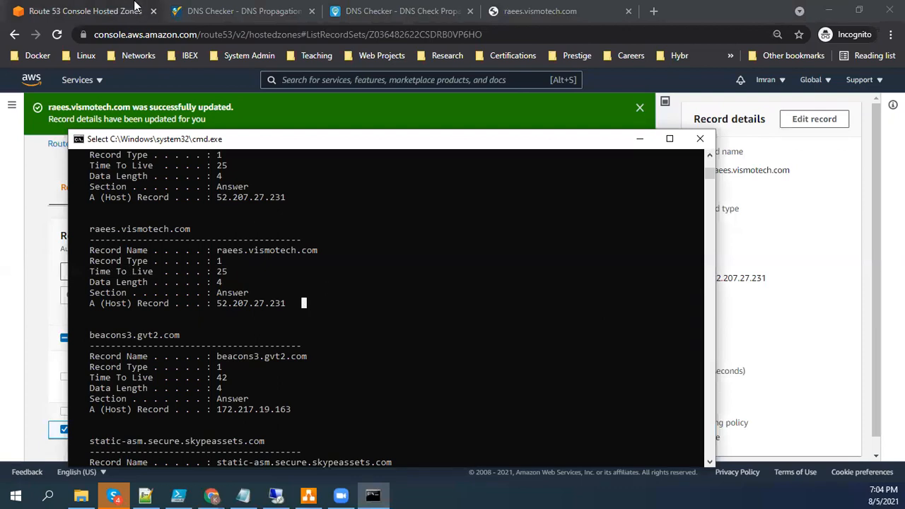
click(753, 384)
click(372, 495)
drag(217, 272, 234, 279)
Step: Run ipconfig /displaydns again and look through the new cache listing for a raees.vismotech.com entry
key(Up)
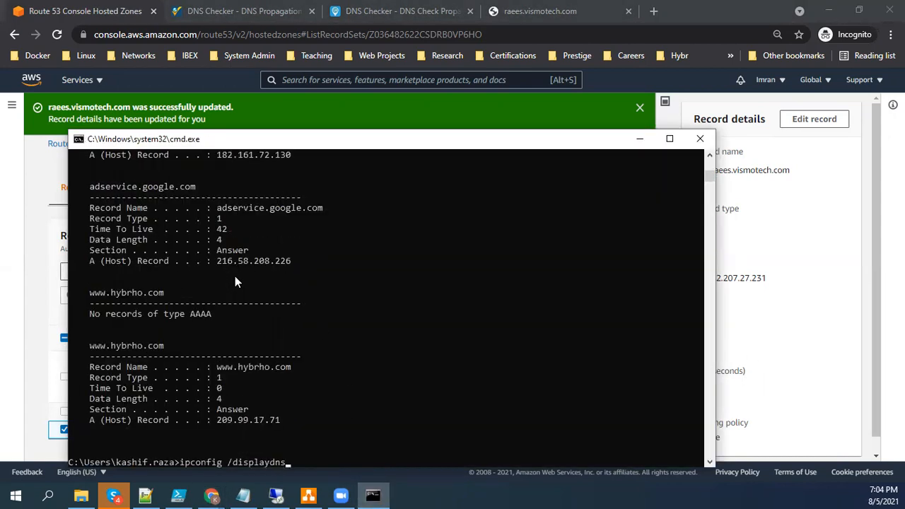
key(Return)
scroll(418, 356, up, 10)
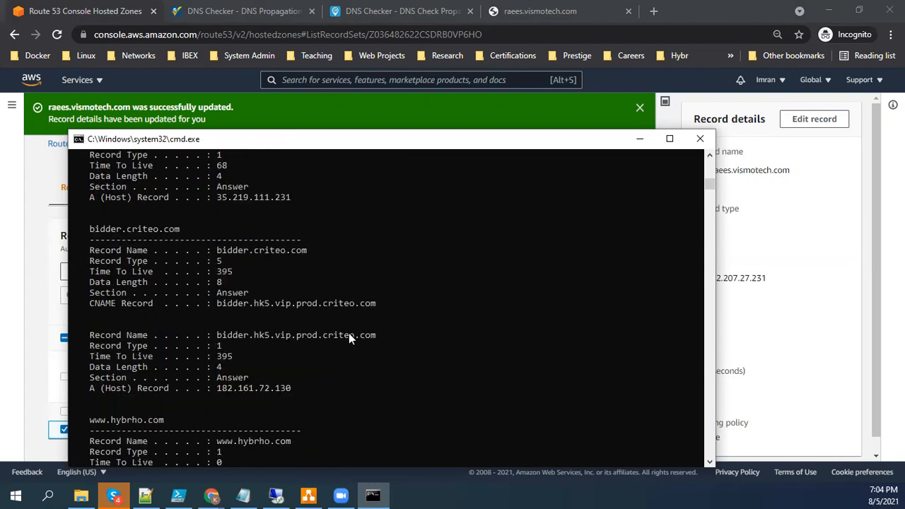
scroll(205, 322, up, 5)
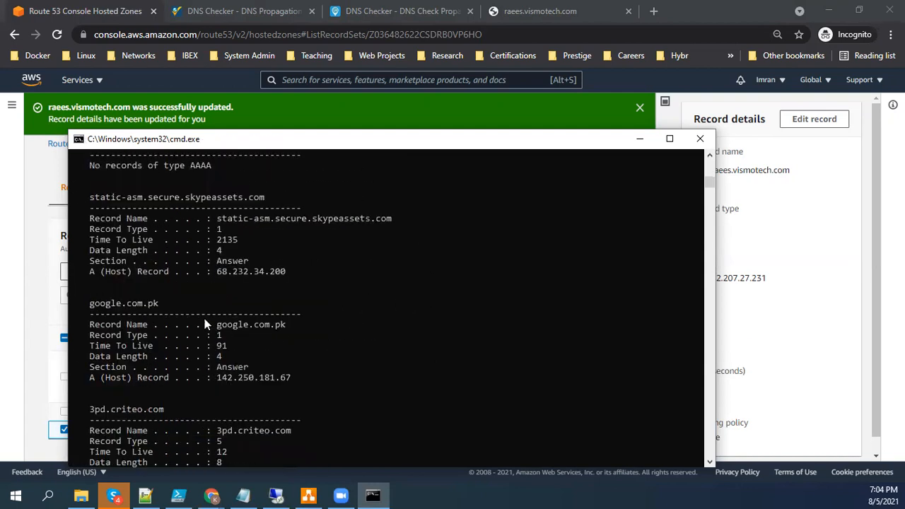
scroll(205, 322, up, 6)
scroll(204, 322, up, 10)
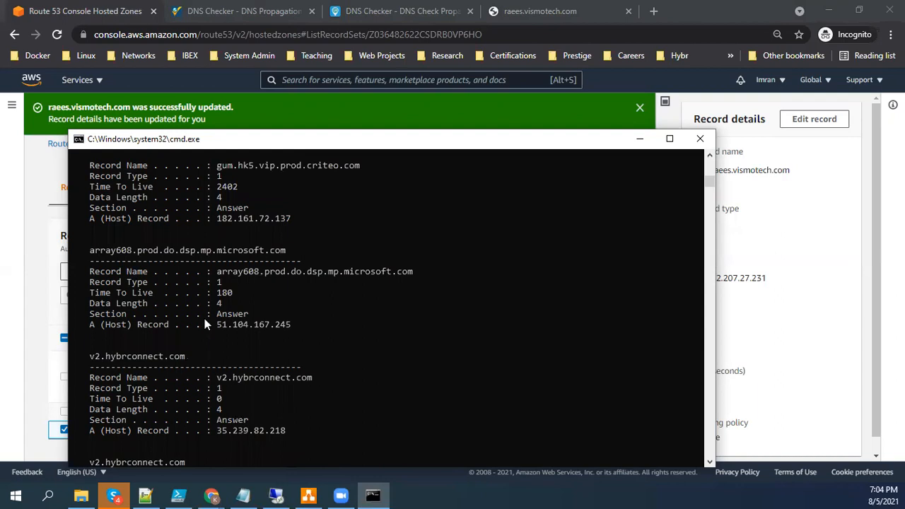
scroll(205, 318, down, 10)
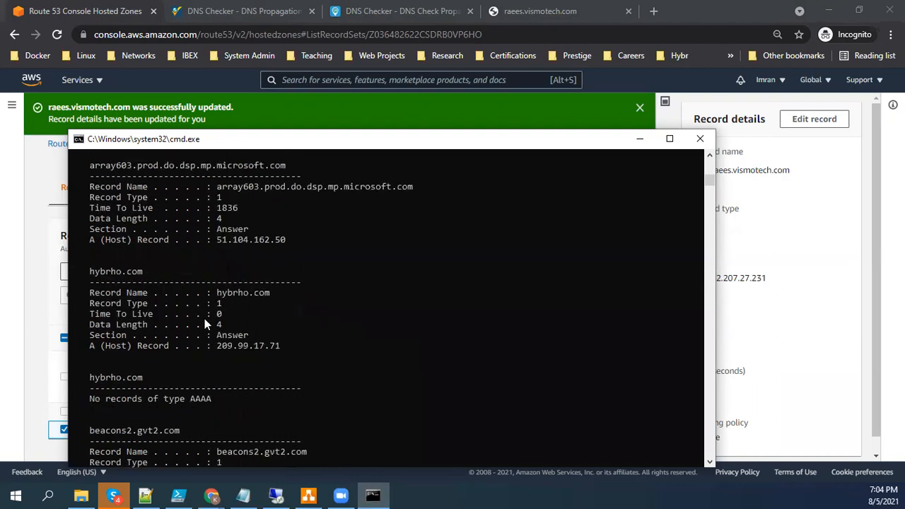
scroll(208, 336, up, 5)
scroll(208, 337, up, 5)
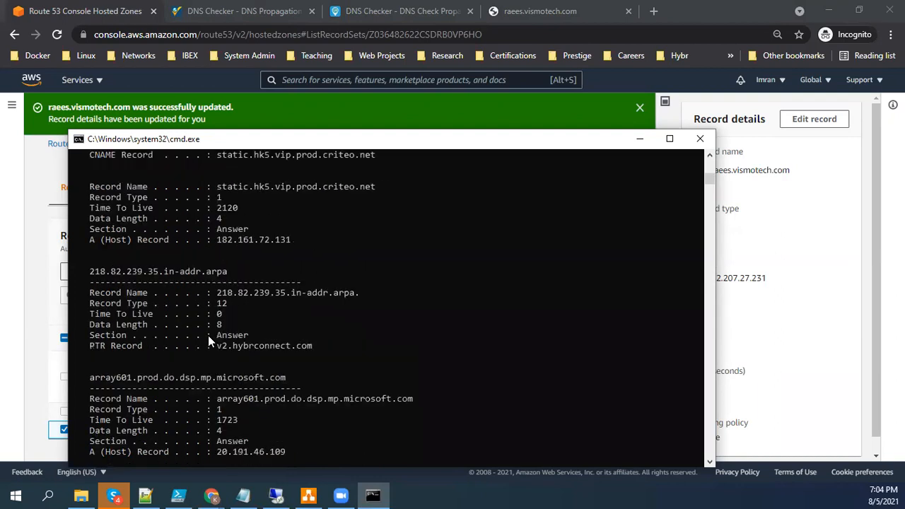
scroll(207, 335, up, 10)
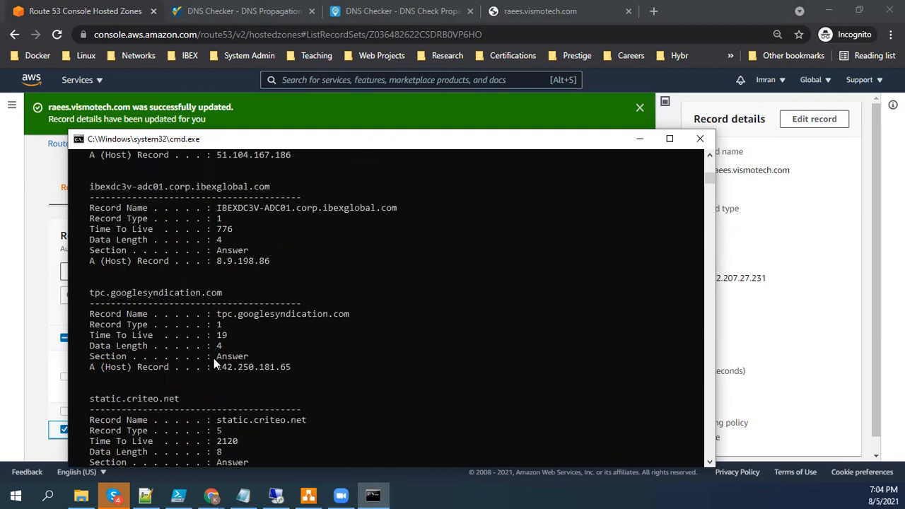
scroll(212, 353, up, 4)
scroll(211, 352, up, 11)
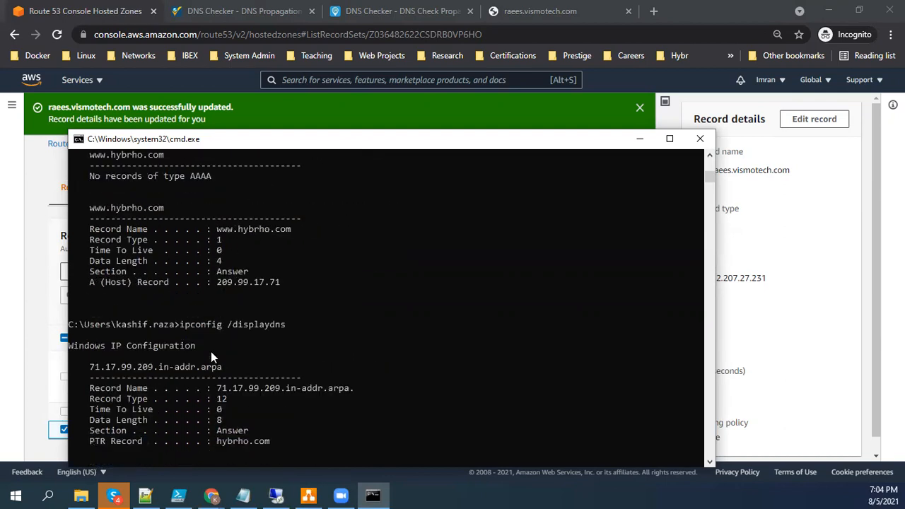
scroll(221, 376, up, 10)
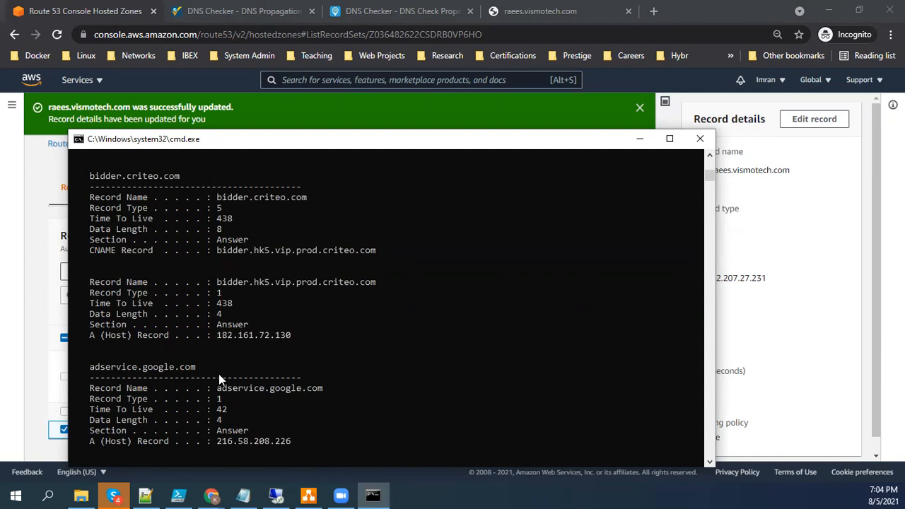
Step: Find the raees.vismotech.com entry in the earlier cache listing, highlight its Time To Live line, and clear the selection
scroll(177, 388, up, 5)
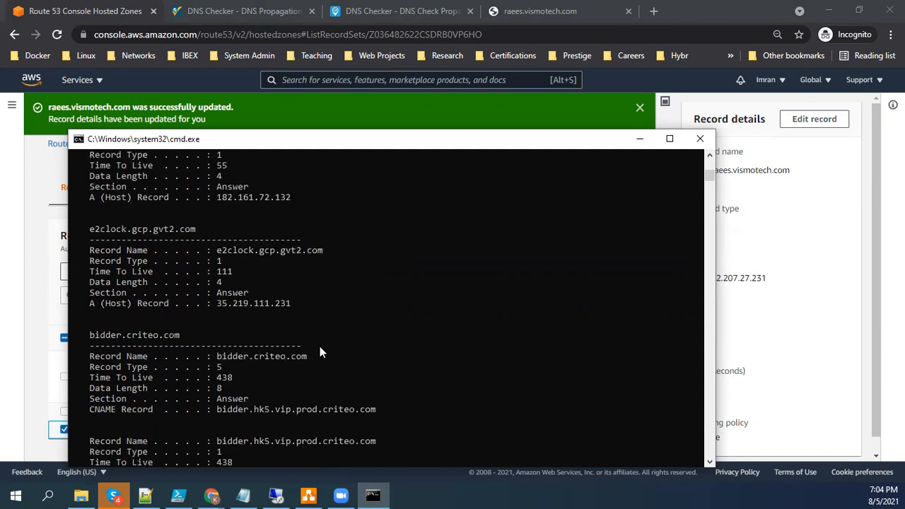
scroll(348, 380, up, 7)
scroll(346, 382, up, 6)
scroll(344, 381, up, 12)
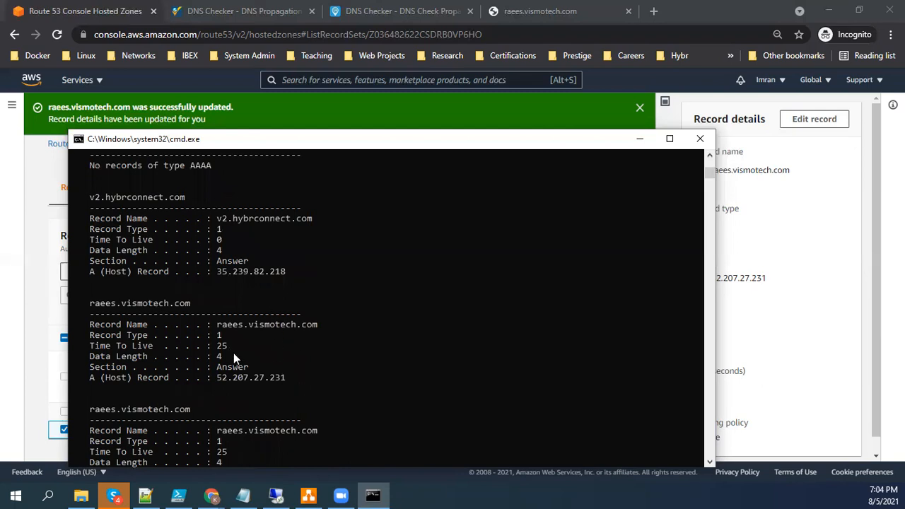
drag(220, 347, 235, 352)
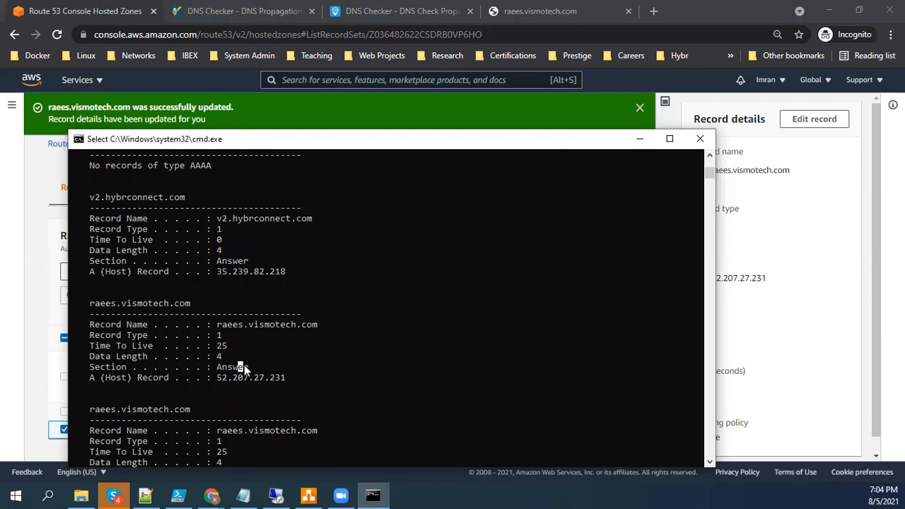
drag(91, 345, 227, 347)
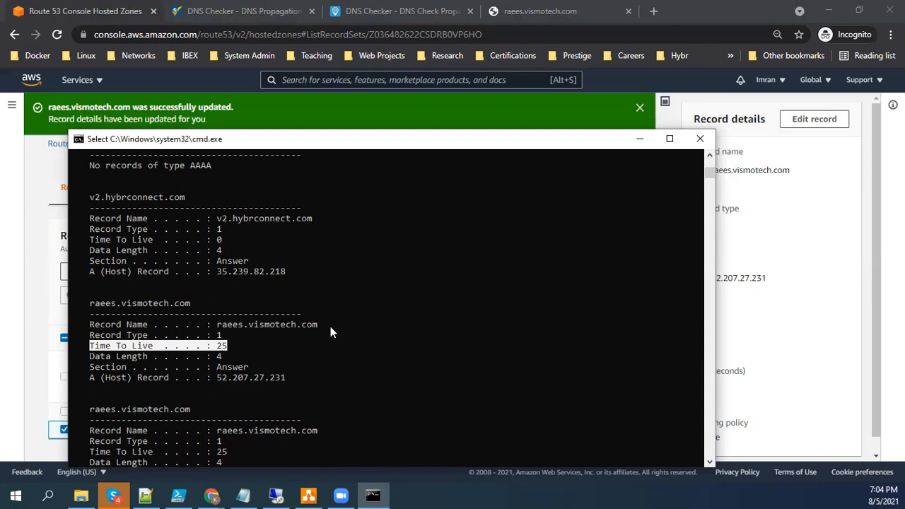
click(534, 325)
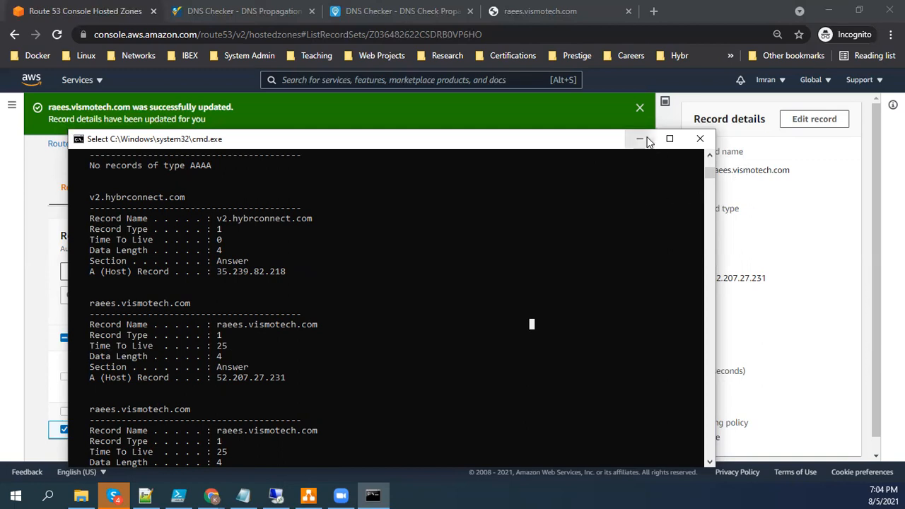
key(Escape)
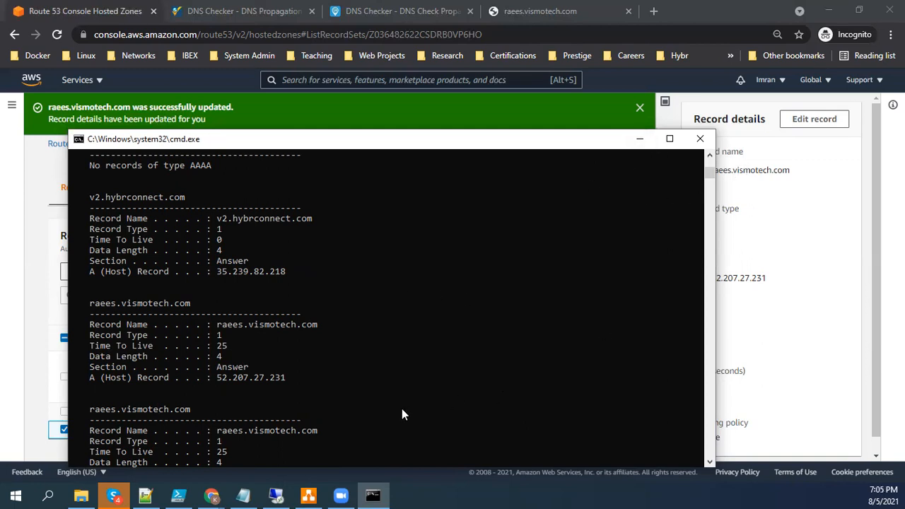
drag(458, 150, 473, 174)
drag(440, 324, 438, 314)
key(Escape)
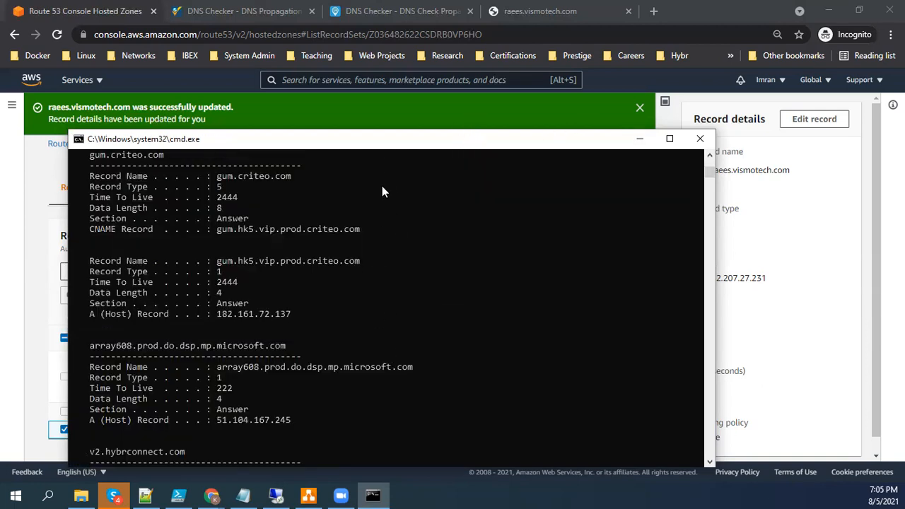
Step: Move the Command Prompt window higher on the screen and start an interactive nslookup session
drag(378, 145, 420, 87)
text(nsl)
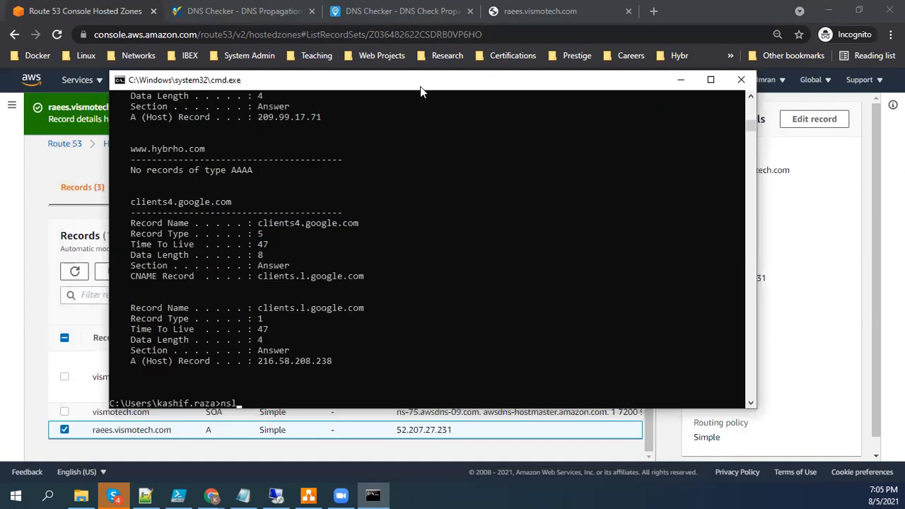
text(ookup)
key(Return)
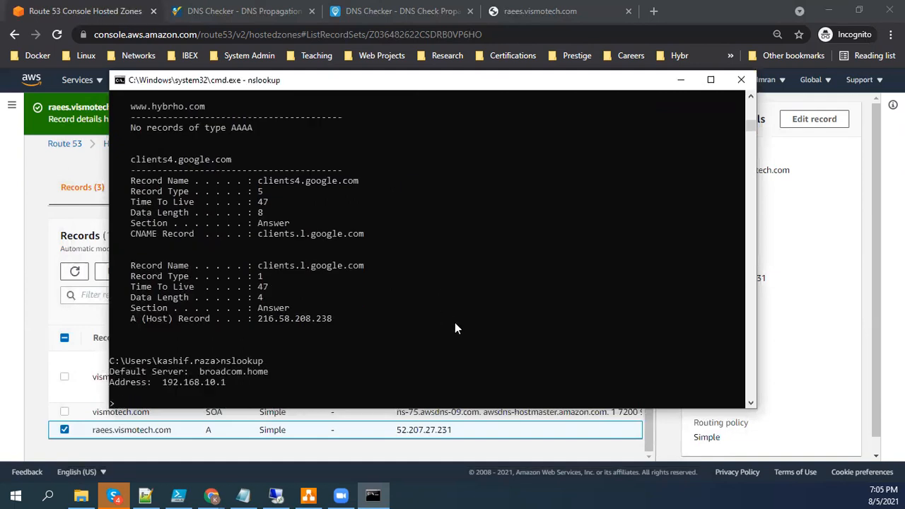
Step: Look up raees.vismotech.com in the nslookup session, using the record name copied from the Route 53 record list
key(Return)
text(rae)
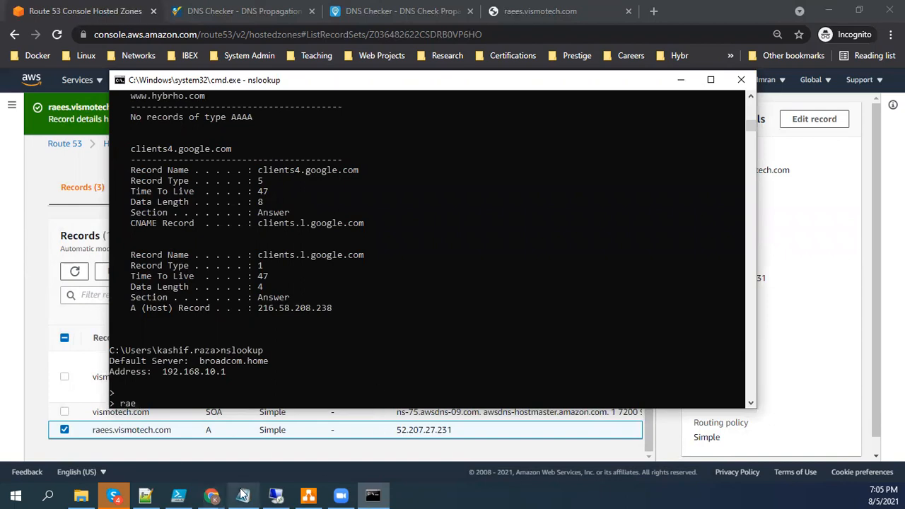
double_click(150, 429)
key(super+c)
click(372, 495)
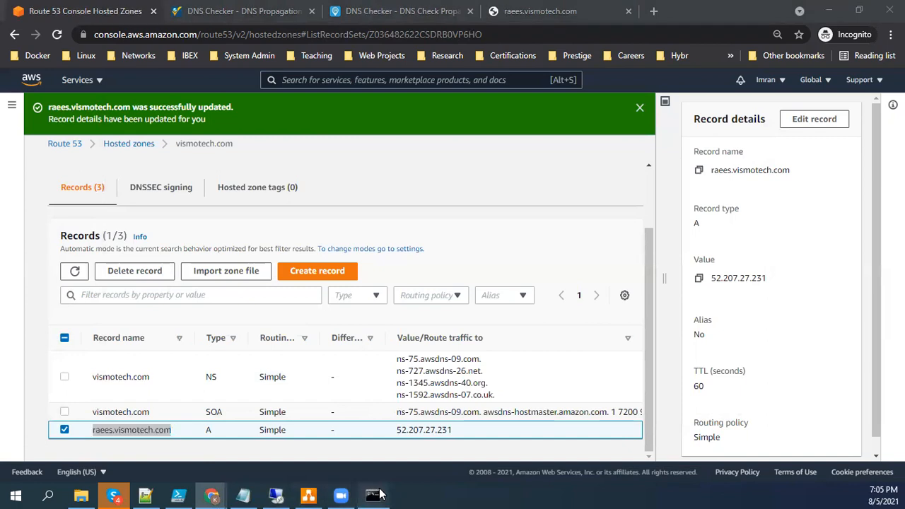
key(BackSpace)
key(BackSpace)
key(BackSpace)
right_click(334, 385)
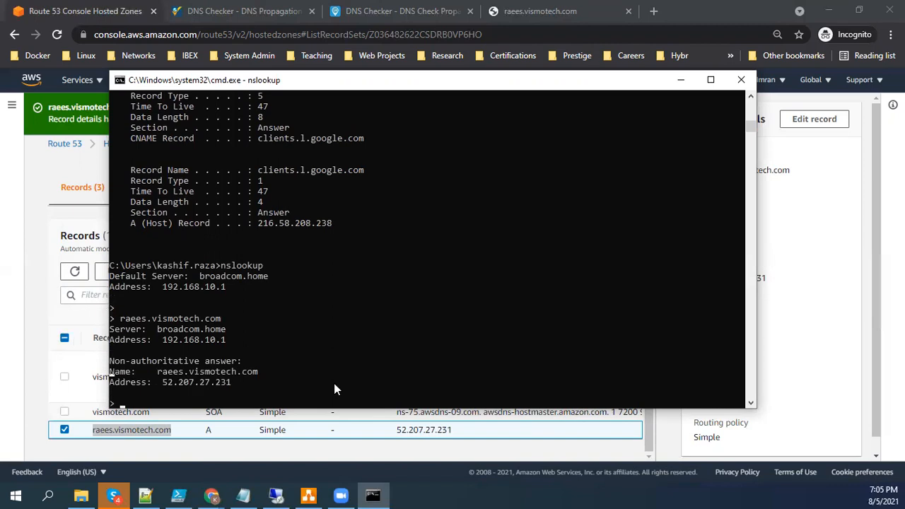
Step: Highlight the "Non-authoritative answer" line in the lookup result and clear the selection
drag(110, 363, 239, 366)
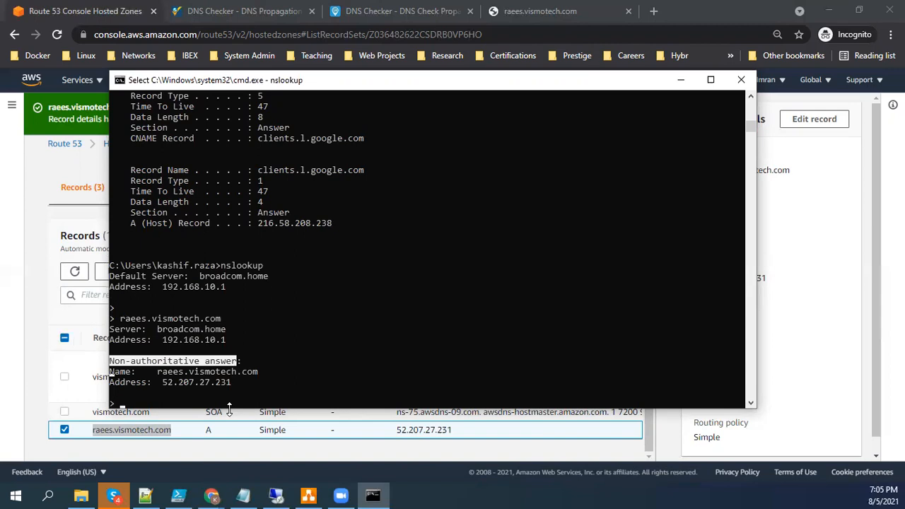
click(206, 373)
click(206, 391)
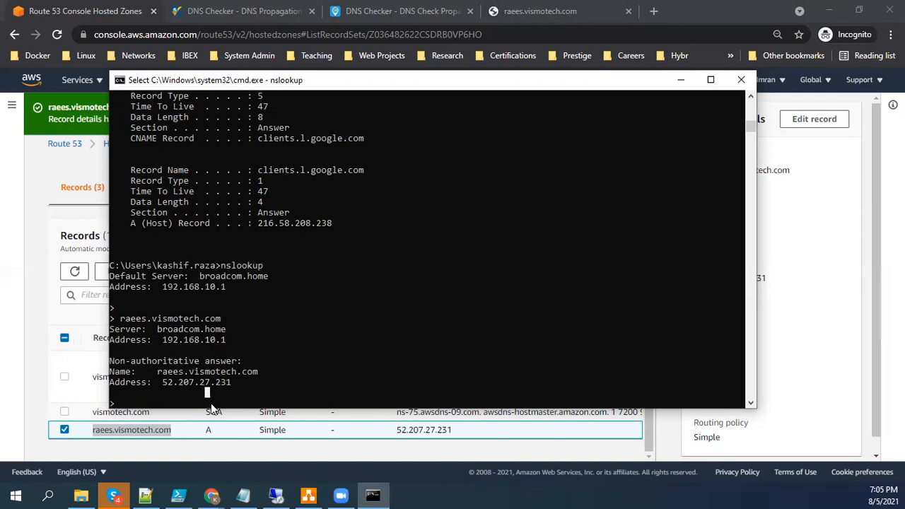
Step: Compare the LocalDNS Server in the Vismotech-DNS diagram with the server address in the nslookup answer, highlighting that address
click(308, 495)
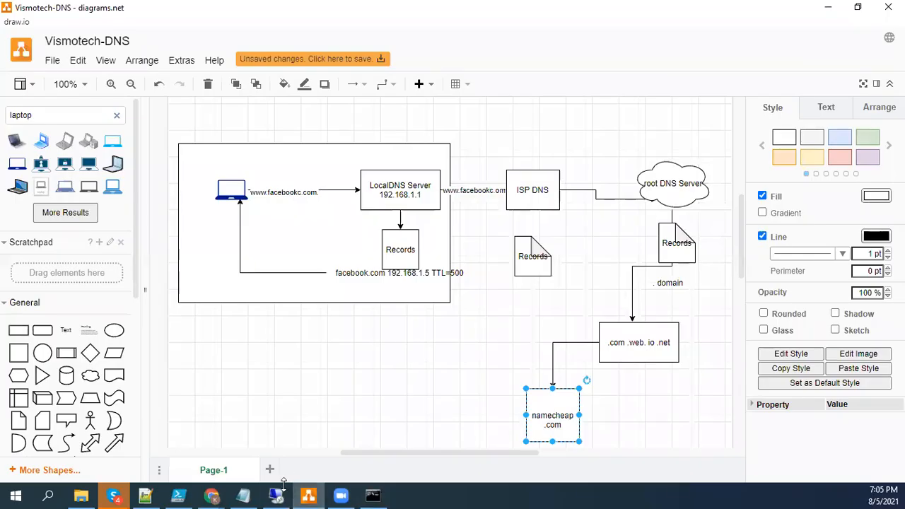
click(368, 495)
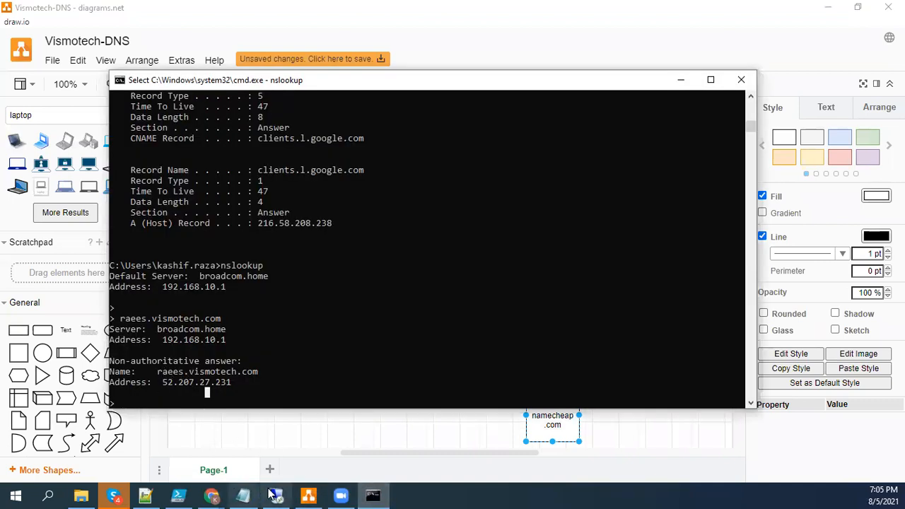
click(408, 435)
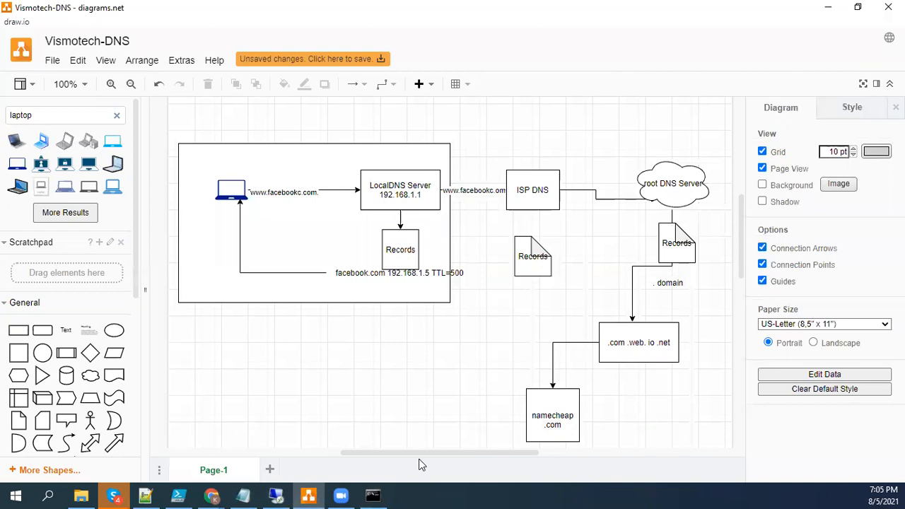
click(364, 191)
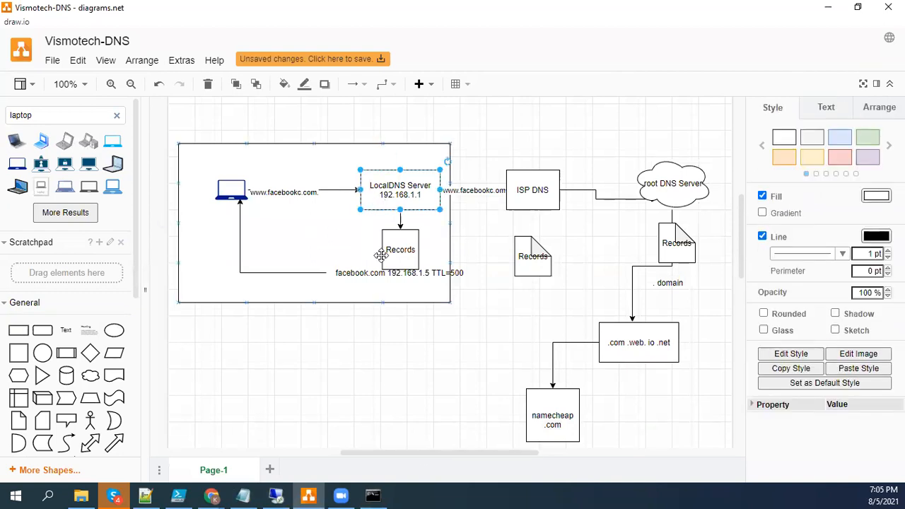
click(372, 495)
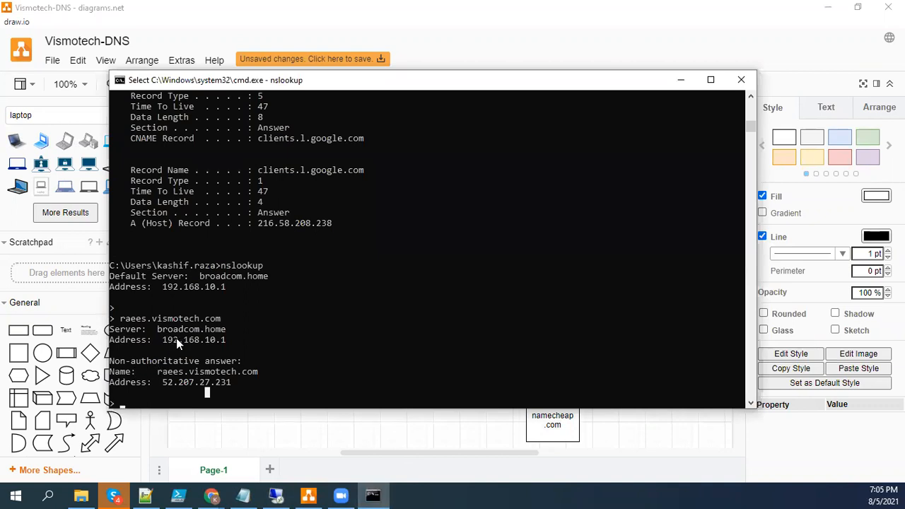
drag(163, 340, 190, 339)
click(365, 427)
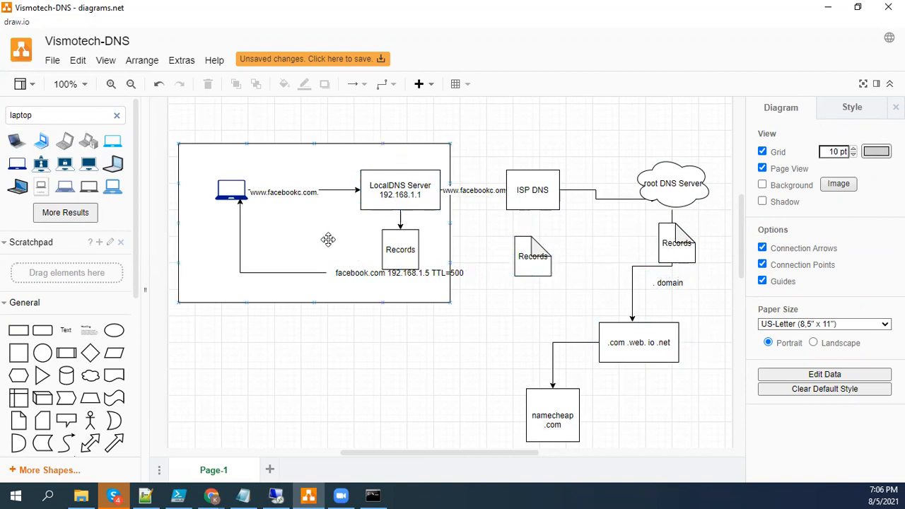
click(370, 495)
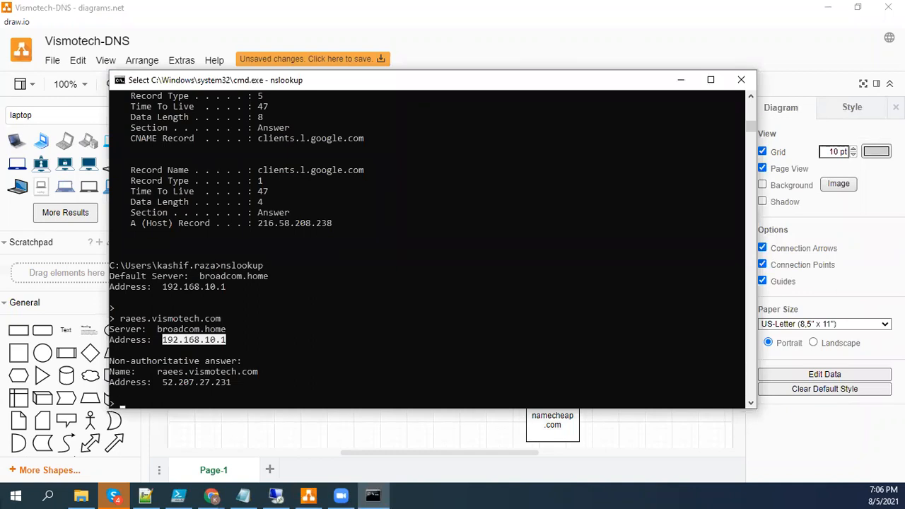
Step: Set the nslookup server to ns-75.awsdns-09.com., copying the name from the vismotech.com NS record in Route 53
text(ser)
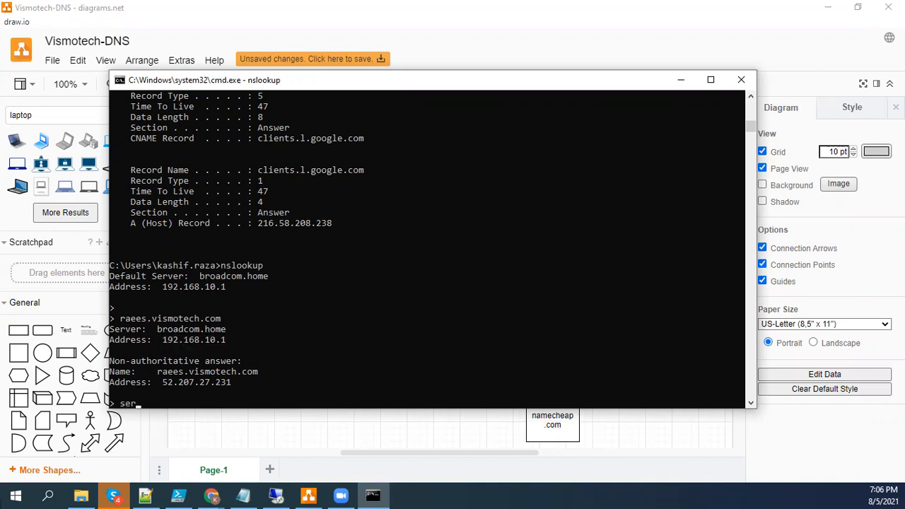
text(ver)
click(212, 495)
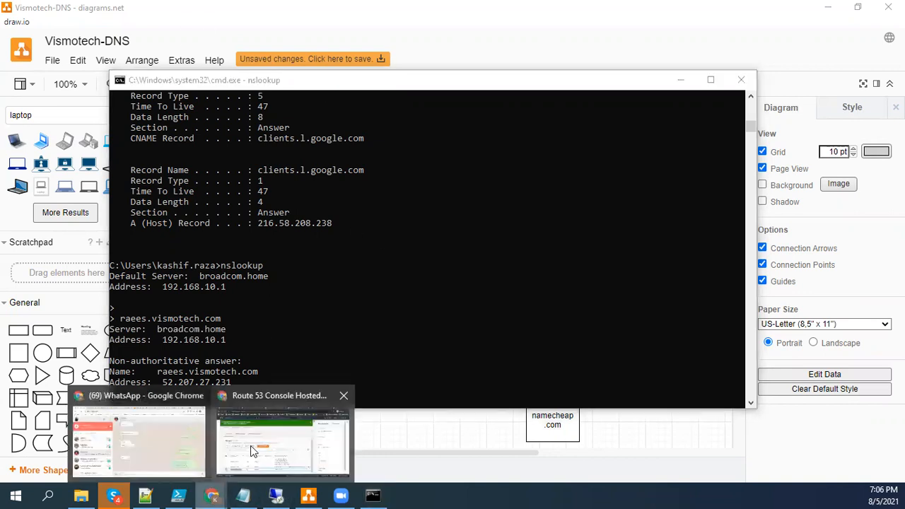
click(251, 451)
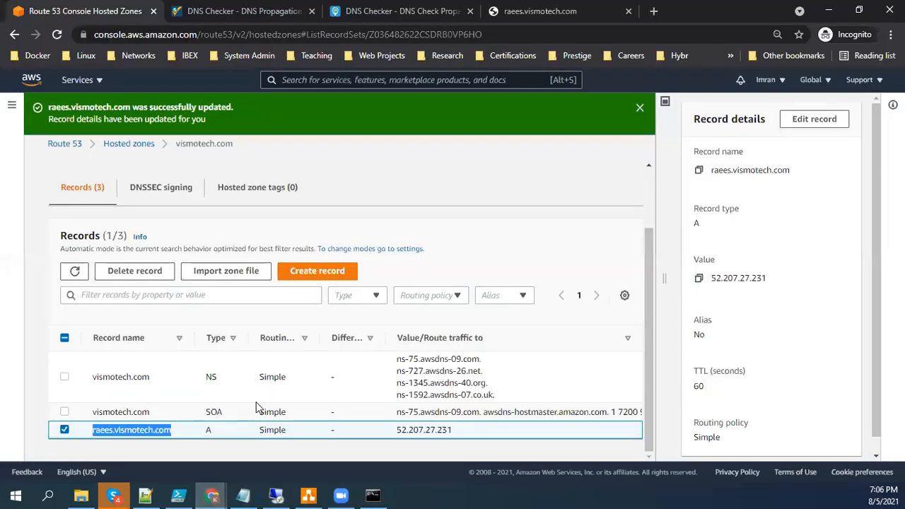
triple_click(456, 359)
key(ctrl+c)
click(372, 495)
right_click(388, 343)
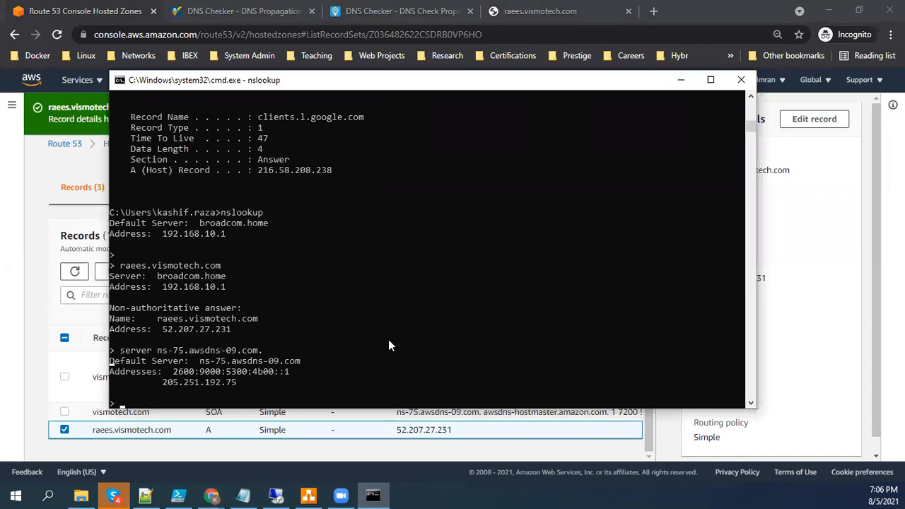
Step: Query raees.vismotech.com against the ns-75.awsdns-09.com name server and exit nslookup
drag(161, 285, 219, 286)
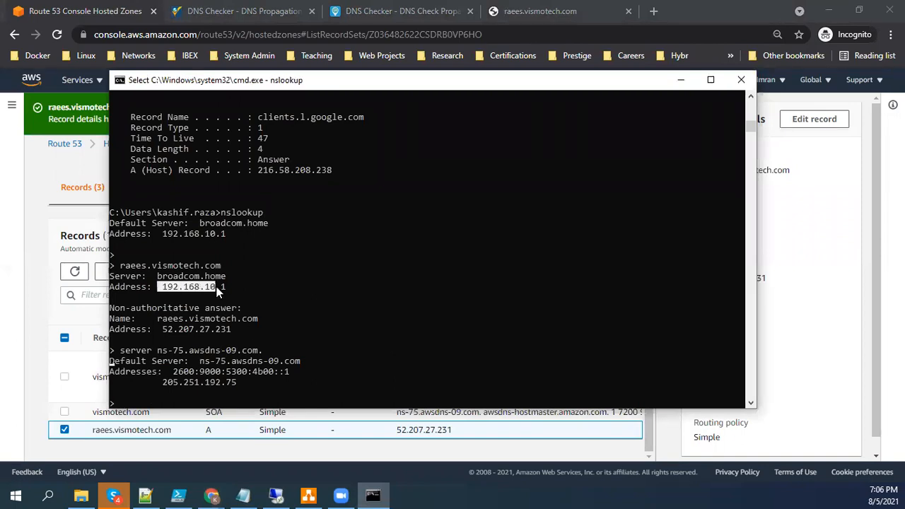
click(216, 389)
key(Up)
key(Up)
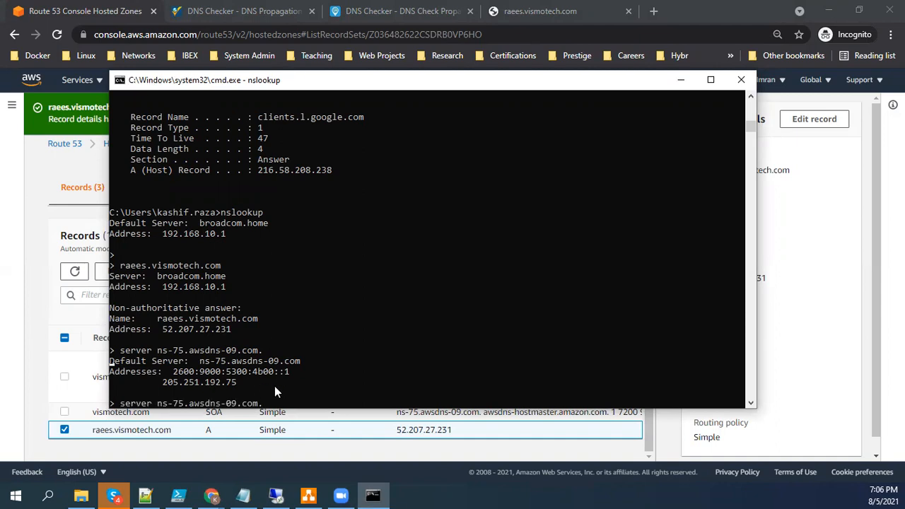
key(Return)
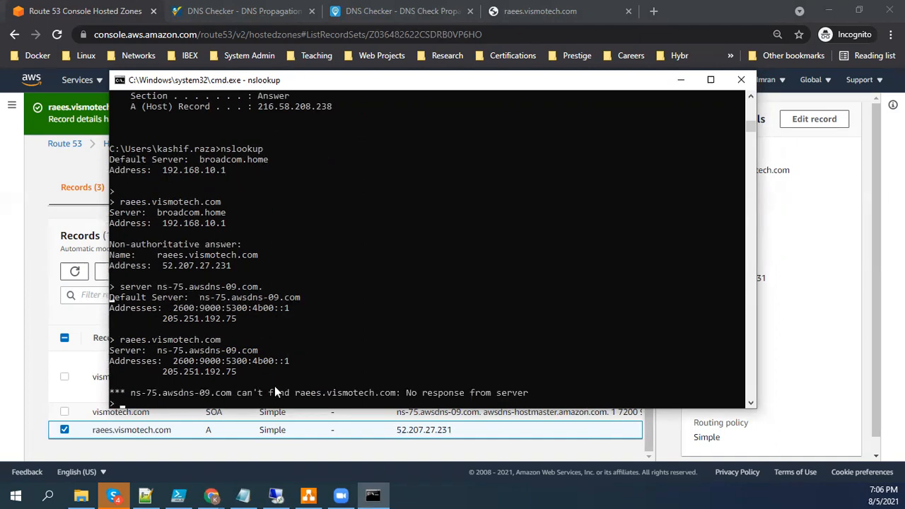
key(Up)
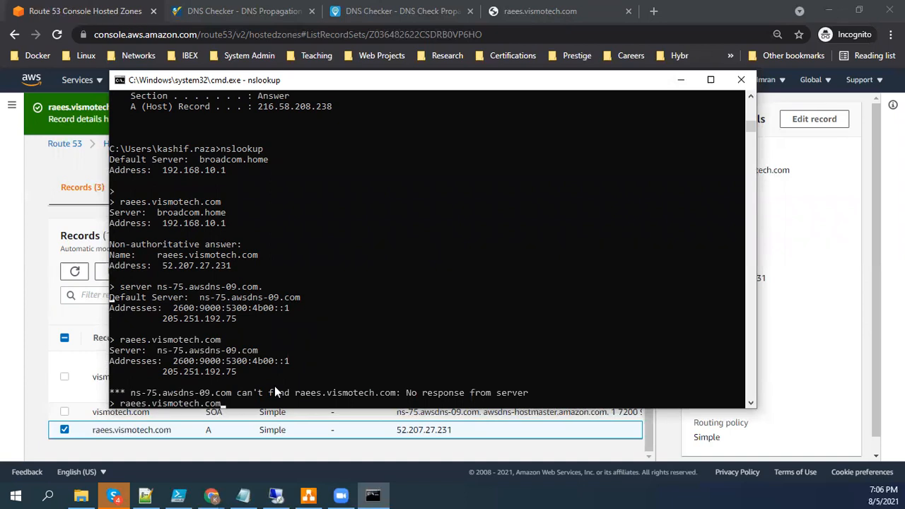
key(ctrl+c)
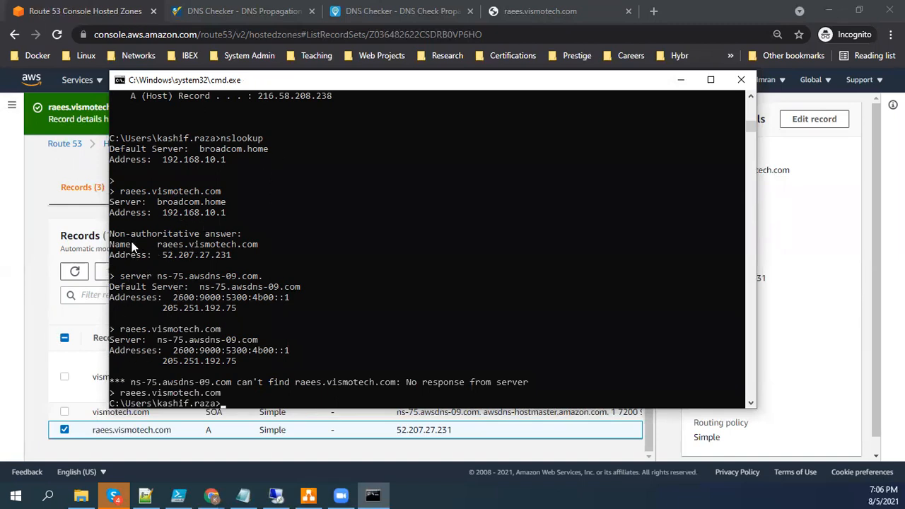
Step: Highlight the "Non-authoritative" wording in the first lookup result again and return to the Route 53 records
drag(111, 236, 207, 239)
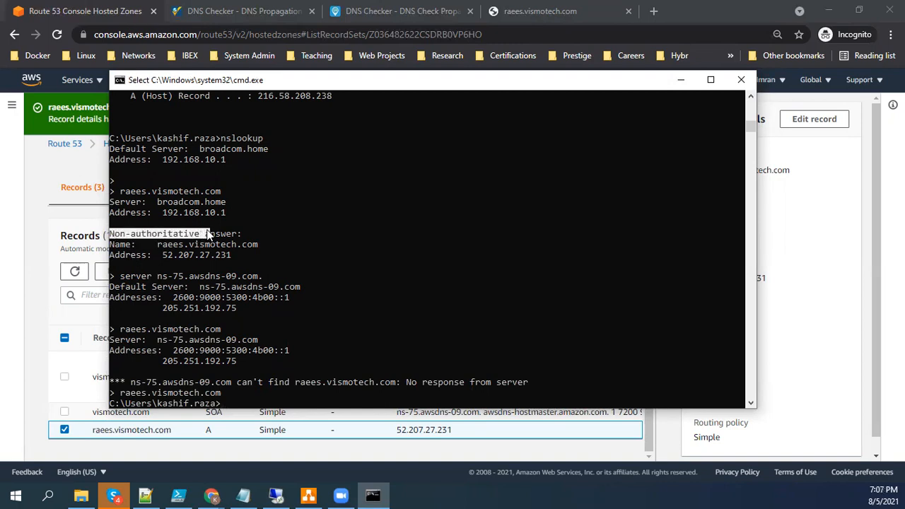
click(159, 238)
drag(132, 236, 174, 234)
click(39, 327)
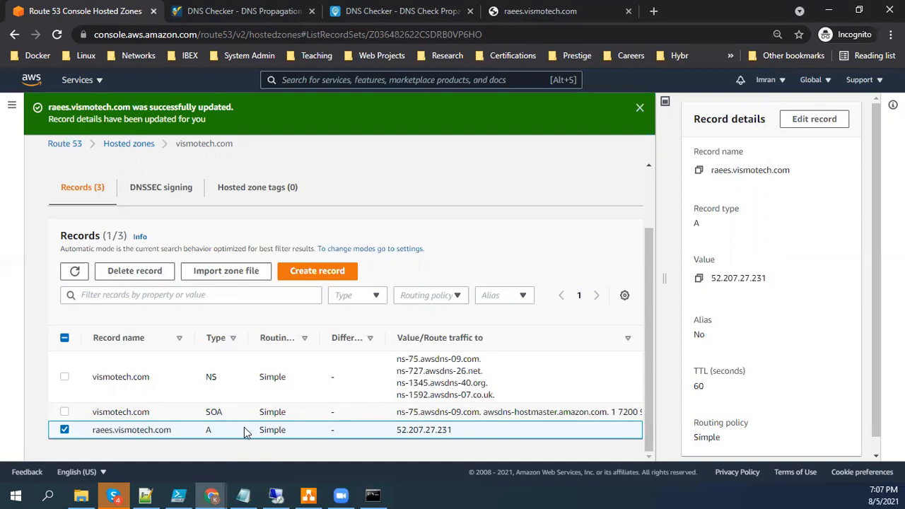
Step: Switch to the Notepad lecture notes and review the Route53 outline from the DNS topics to the health checks
click(243, 495)
click(166, 381)
drag(460, 350, 3, 200)
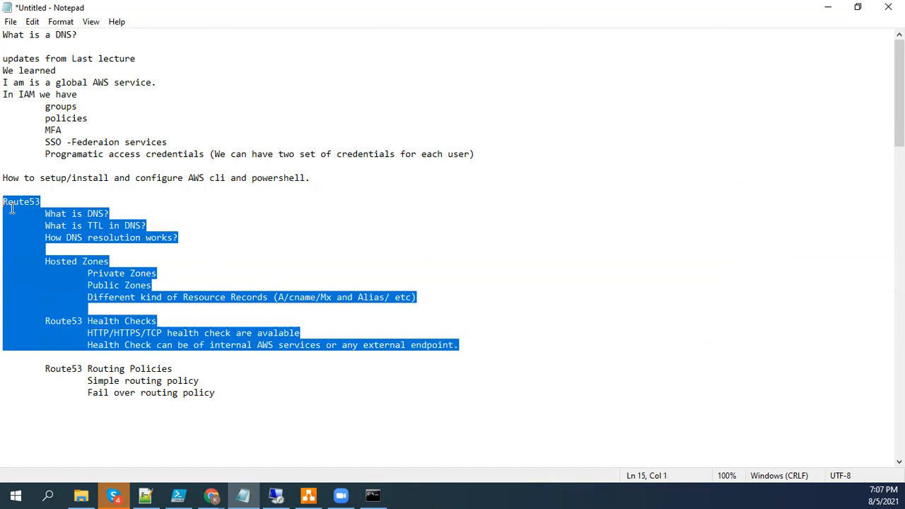
click(27, 213)
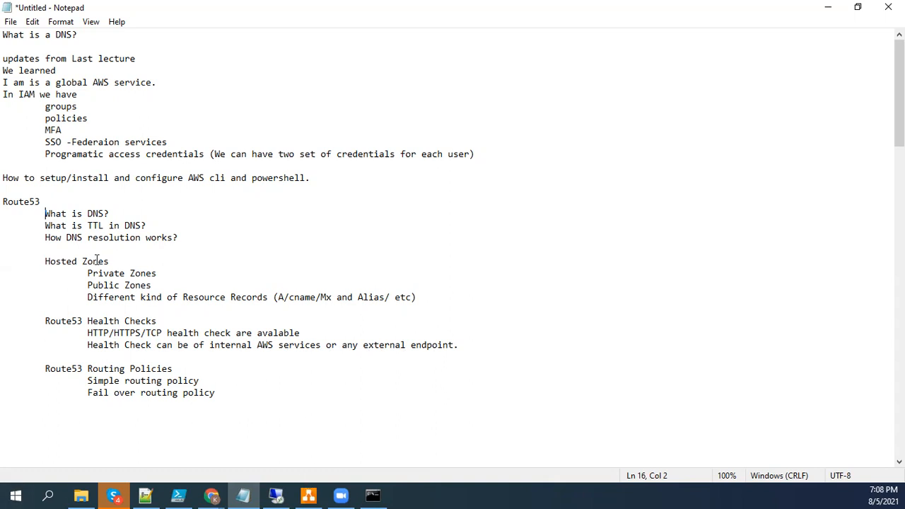
click(61, 249)
click(66, 227)
click(88, 227)
click(372, 495)
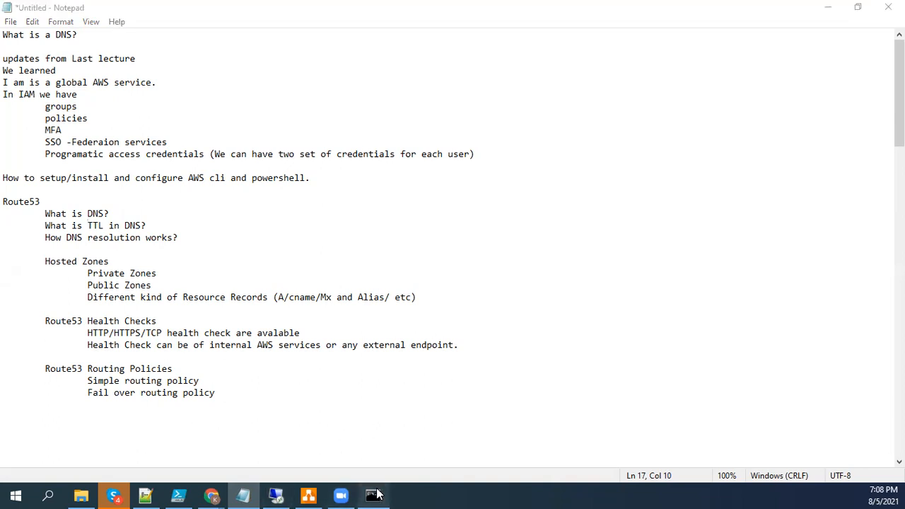
click(65, 417)
click(41, 369)
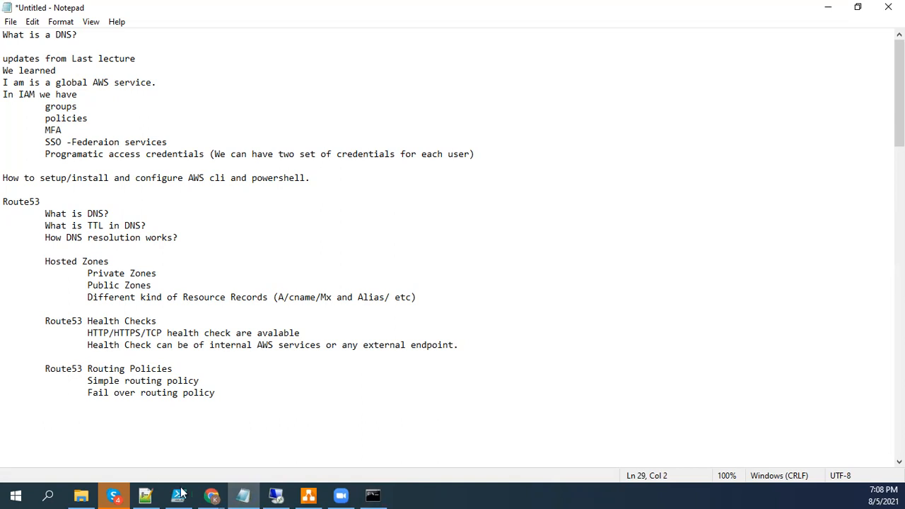
click(341, 494)
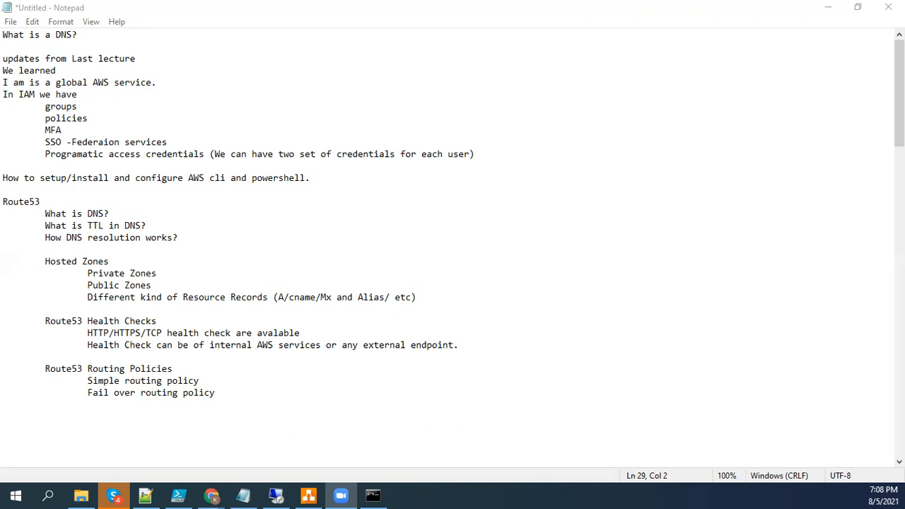
Step: Highlight the "Route53 Routing Policies" heading and the "Simple routing policy" line in the notes, clearing each selection
click(247, 393)
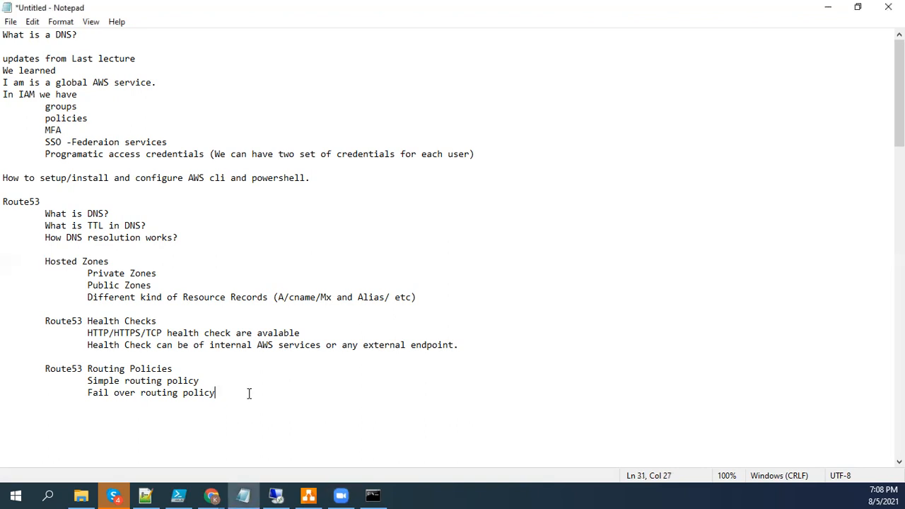
drag(182, 369, 51, 369)
click(54, 369)
click(133, 403)
drag(85, 383, 203, 380)
click(205, 383)
Step: Switch to the Route 53 console, dismiss the record update notification and widen the record details pane
mouse_move(178, 495)
mouse_move(219, 487)
click(274, 433)
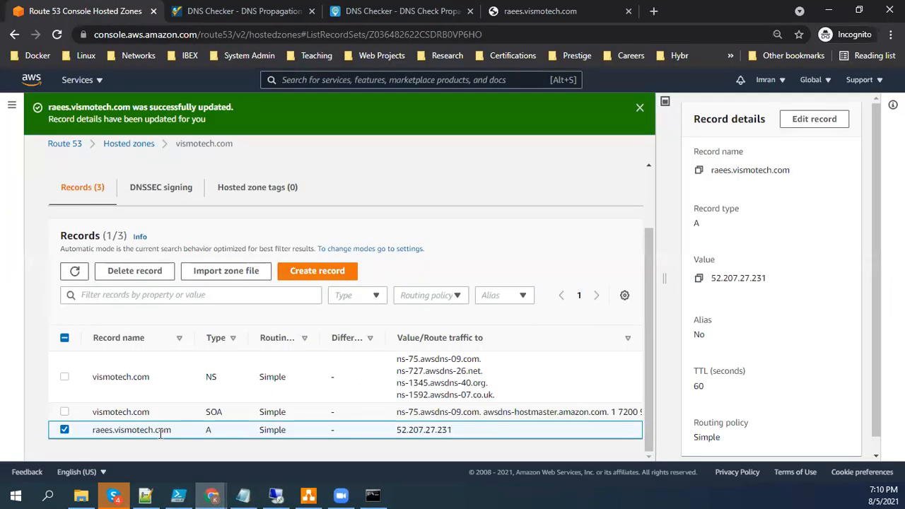
click(640, 110)
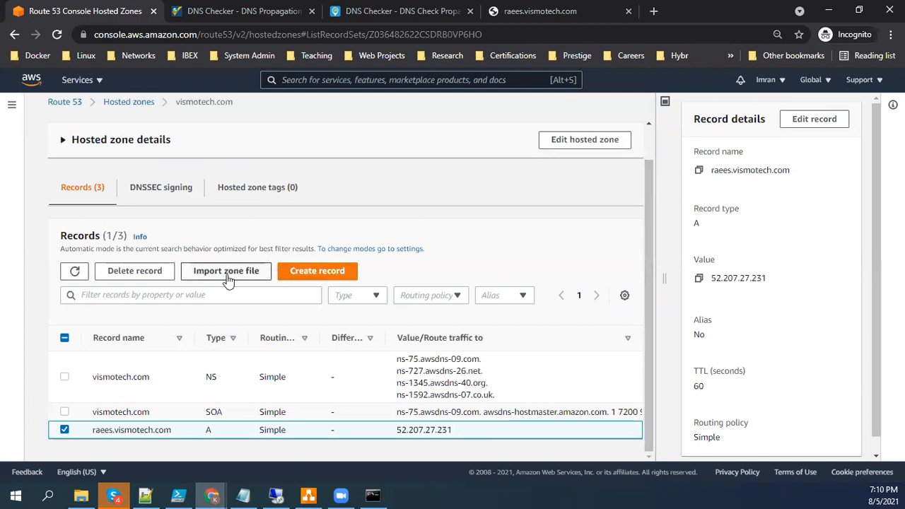
drag(669, 281, 456, 274)
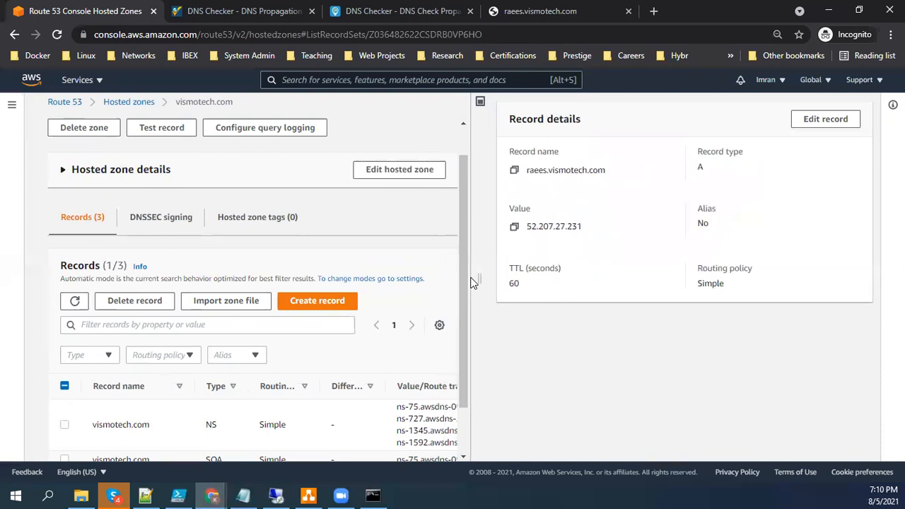
Step: Open the raees.vismotech.com record for editing and select Simple routing as its routing policy
click(826, 119)
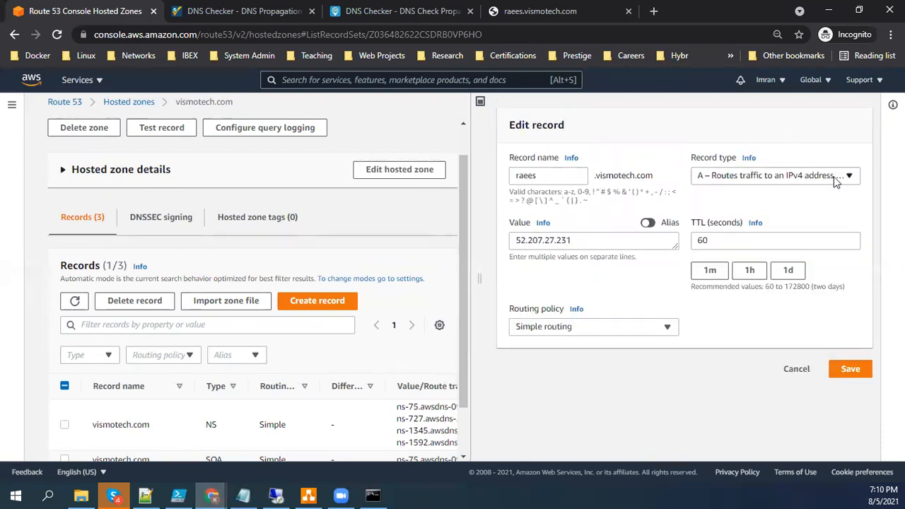
click(668, 329)
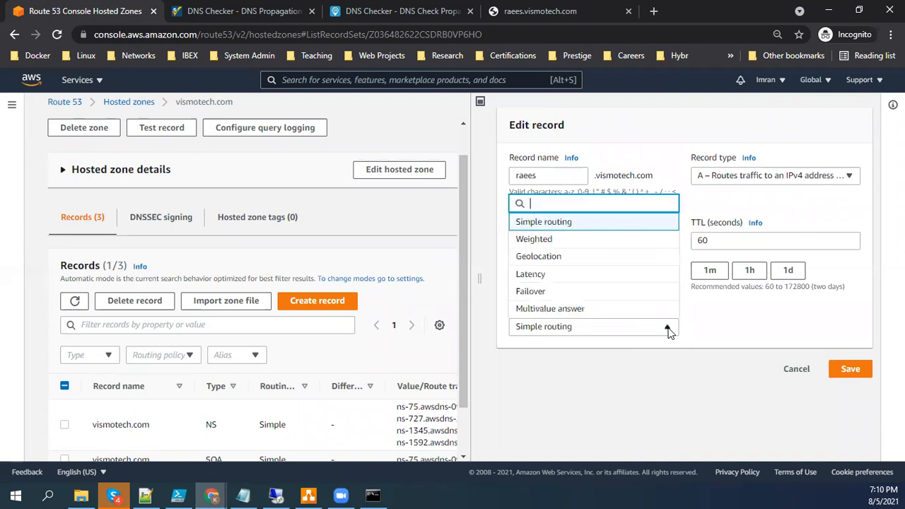
click(568, 229)
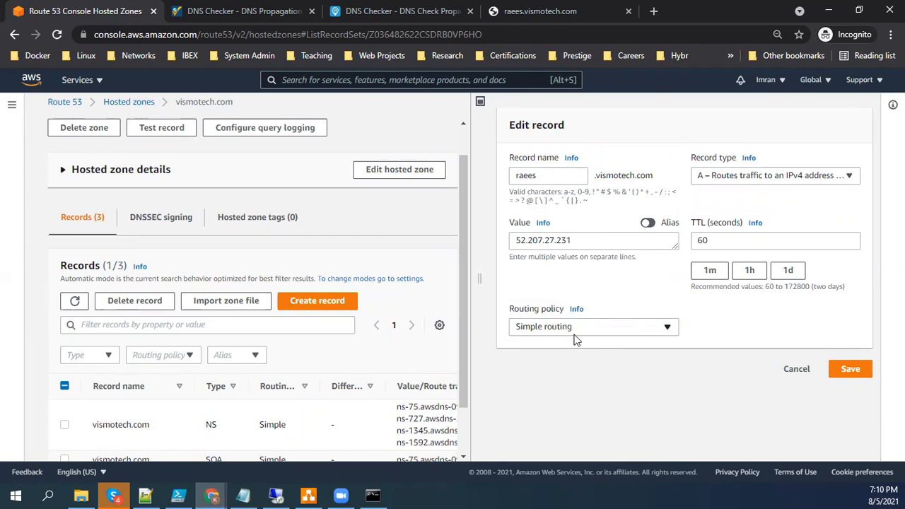
Step: Compare the value in the raees.vismotech.com record with the nslookup answer in Command Prompt, returning to the Route 53 records list
drag(657, 241, 416, 237)
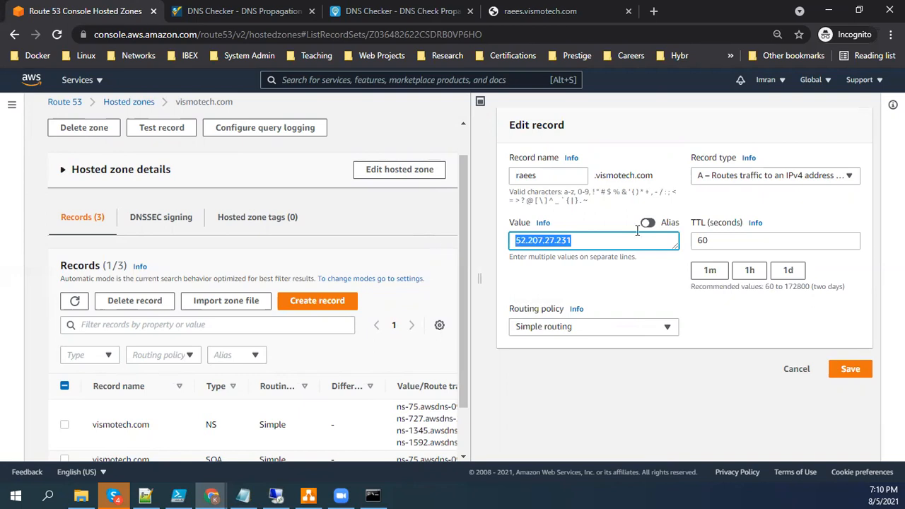
click(373, 495)
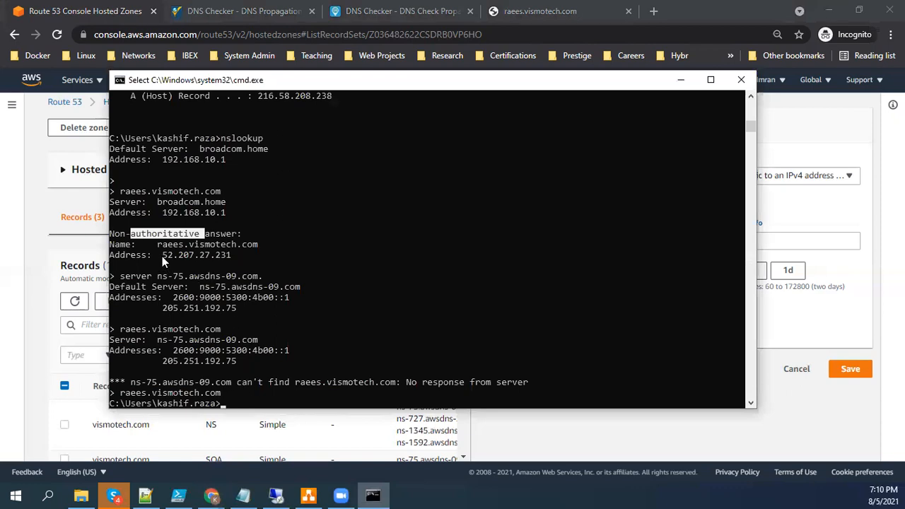
drag(162, 256, 224, 256)
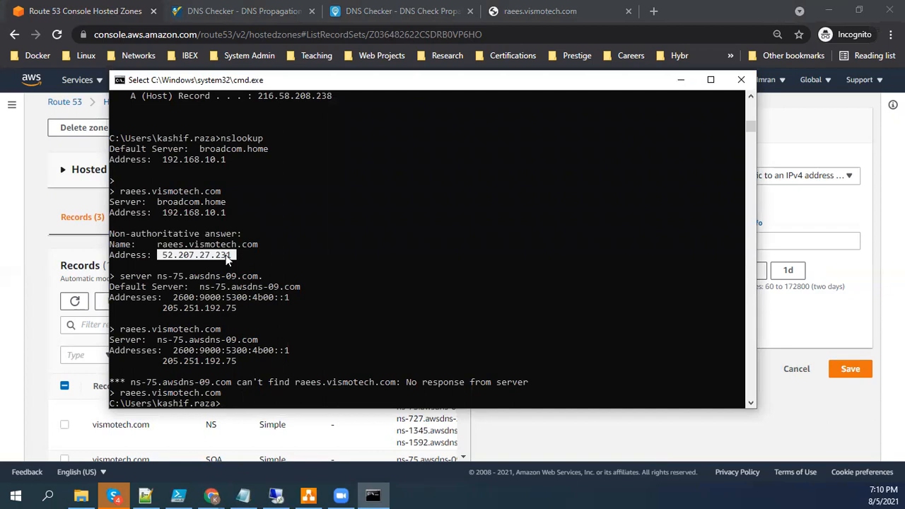
click(616, 441)
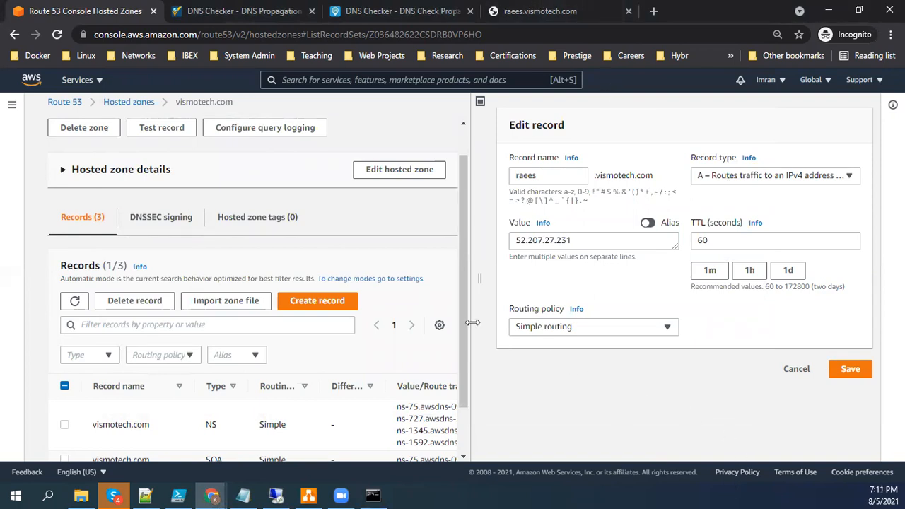
scroll(464, 324, down, 2)
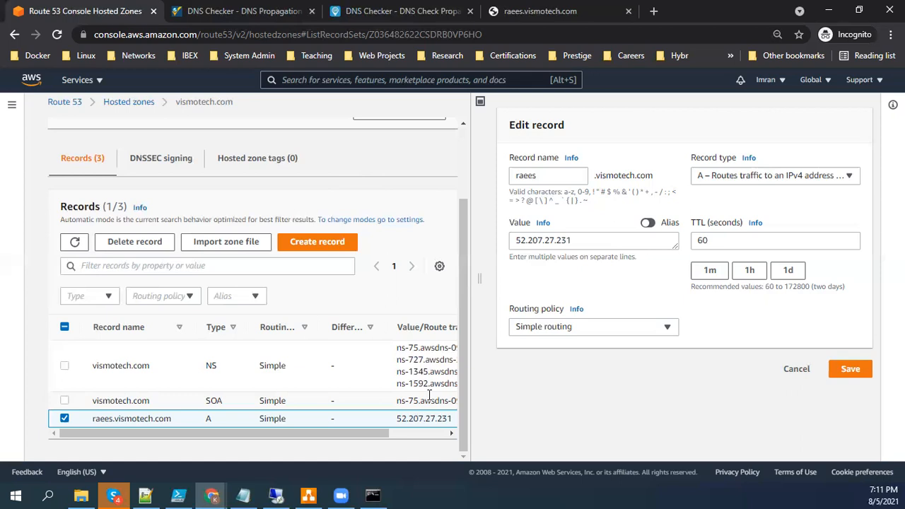
Step: Try the Multivalue answer and Failover routing policies on the raees.vismotech.com record, choosing failover record type Primary and checking the health check choices
click(669, 327)
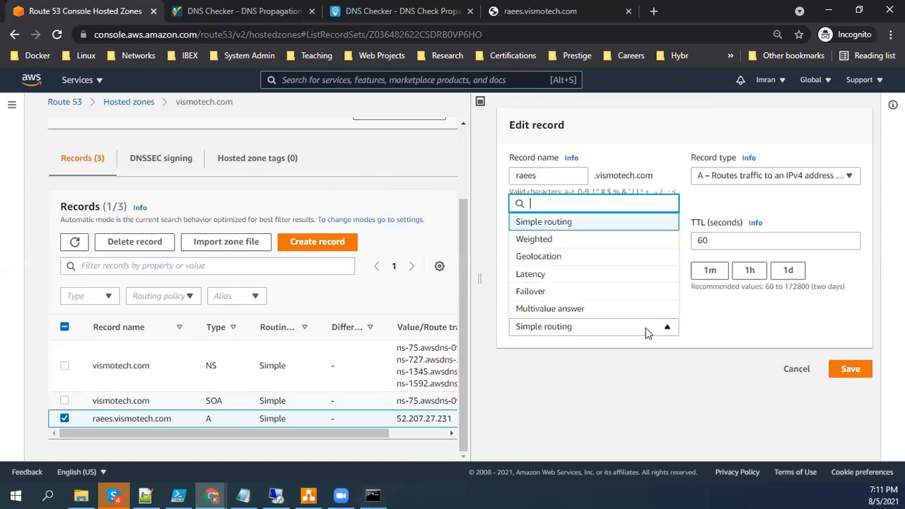
click(550, 309)
click(556, 326)
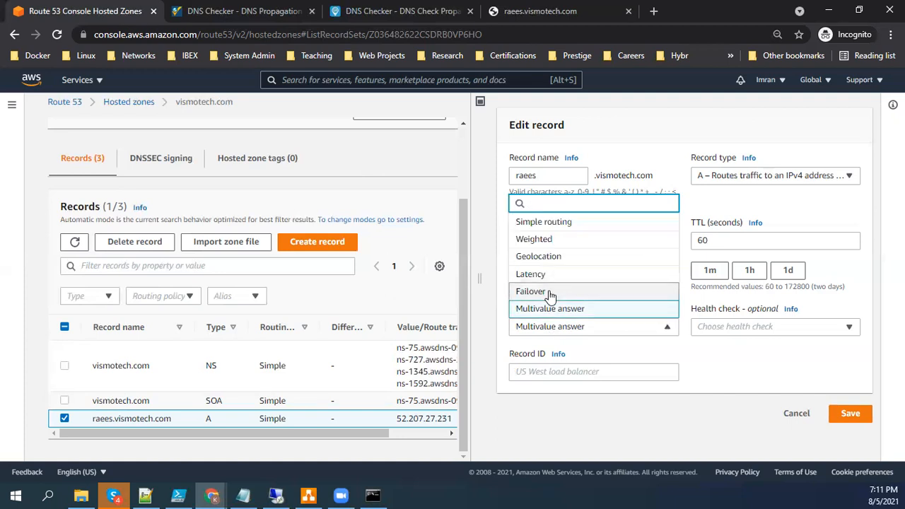
click(541, 292)
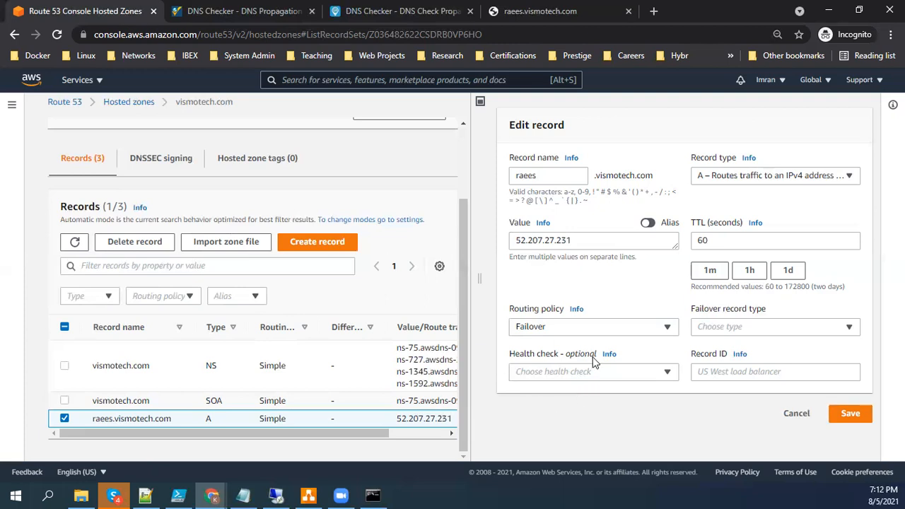
click(729, 329)
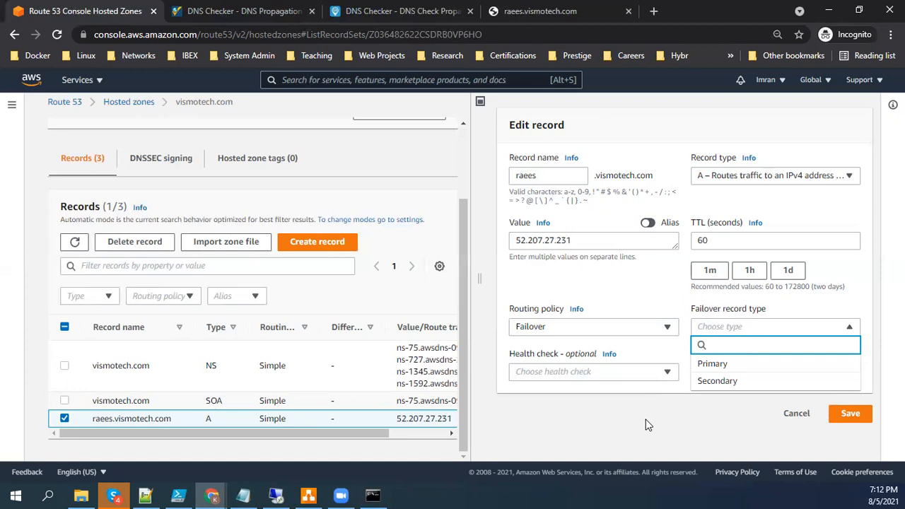
click(707, 363)
click(635, 376)
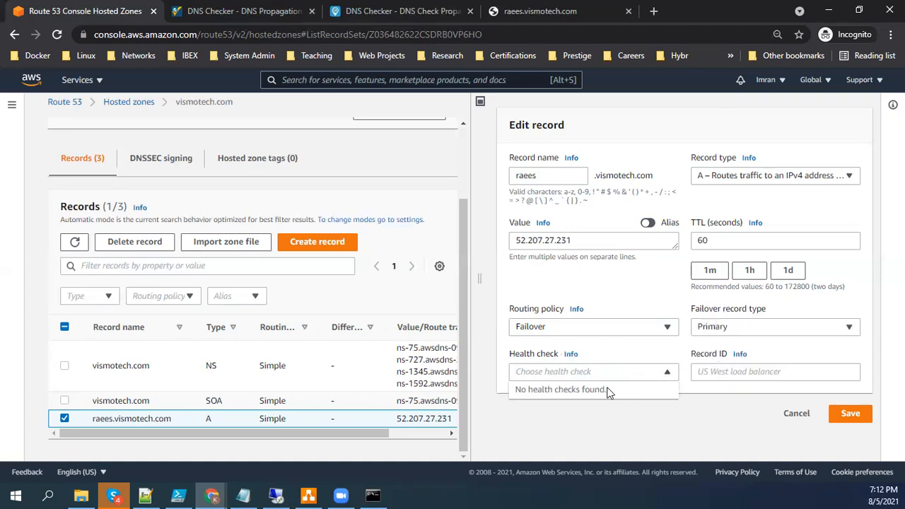
click(604, 414)
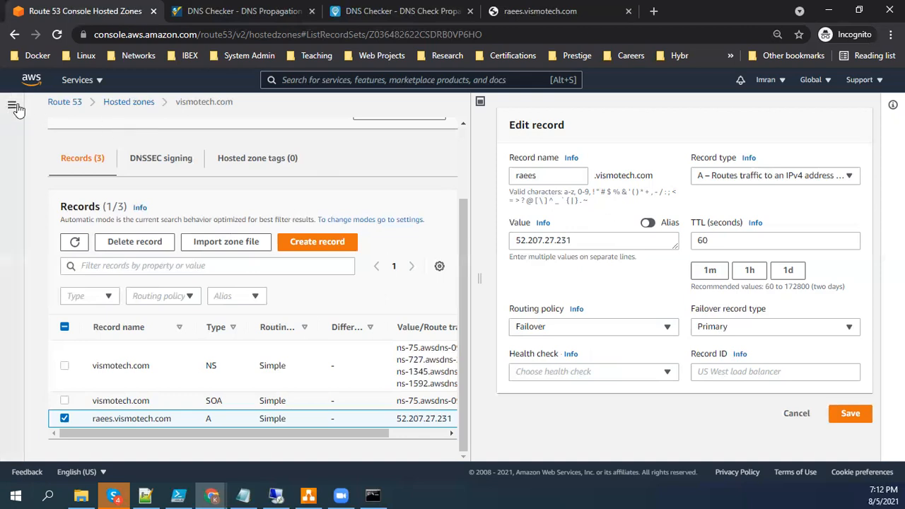
Step: Leave the record edit for the Route 53 health checks page and start creating a health check
click(72, 104)
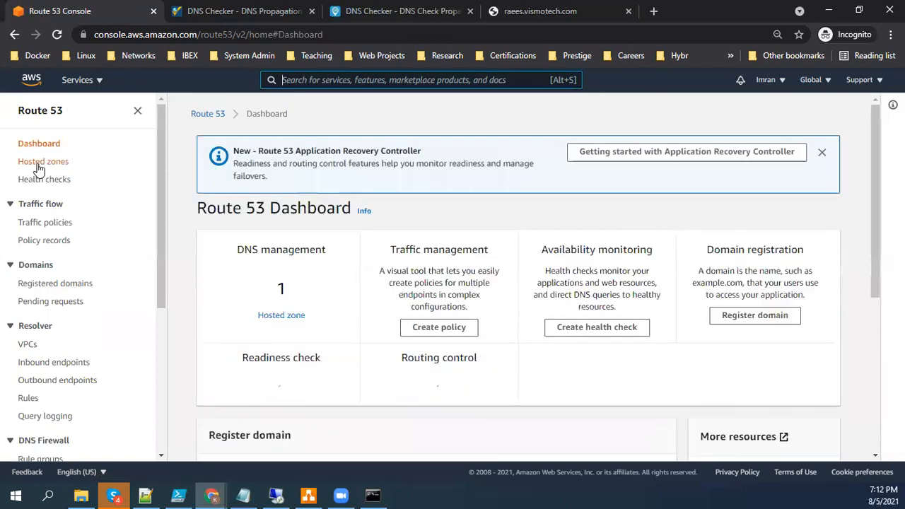
click(39, 166)
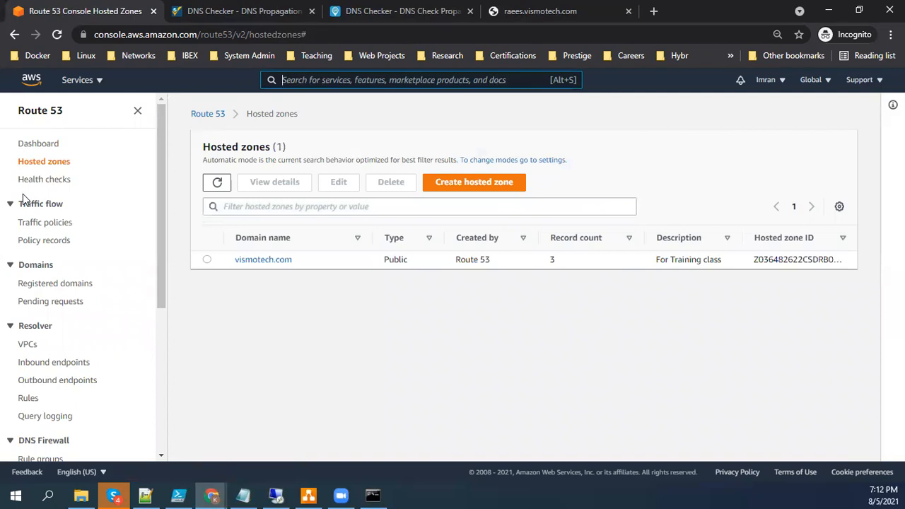
click(40, 178)
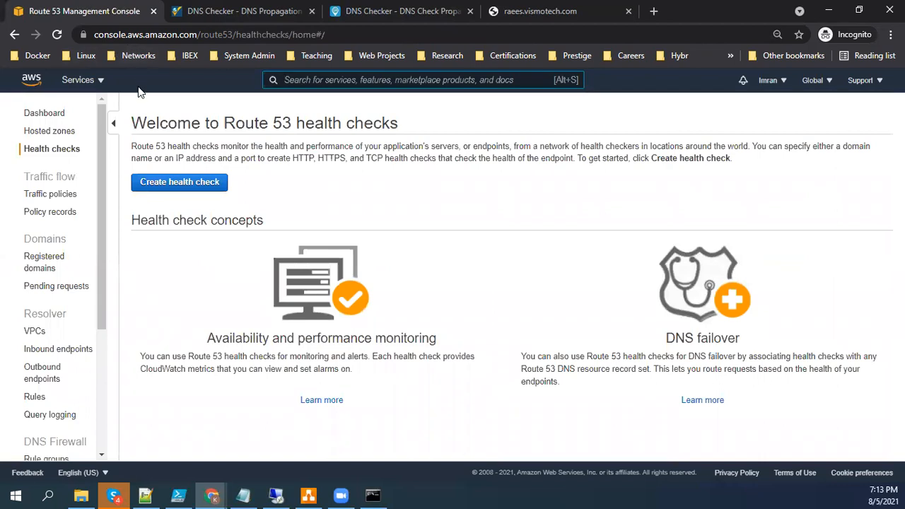
click(181, 183)
Step: Copy raees.vismotech.com from the nslookup output in Command Prompt and enter it as the health check's name
click(423, 209)
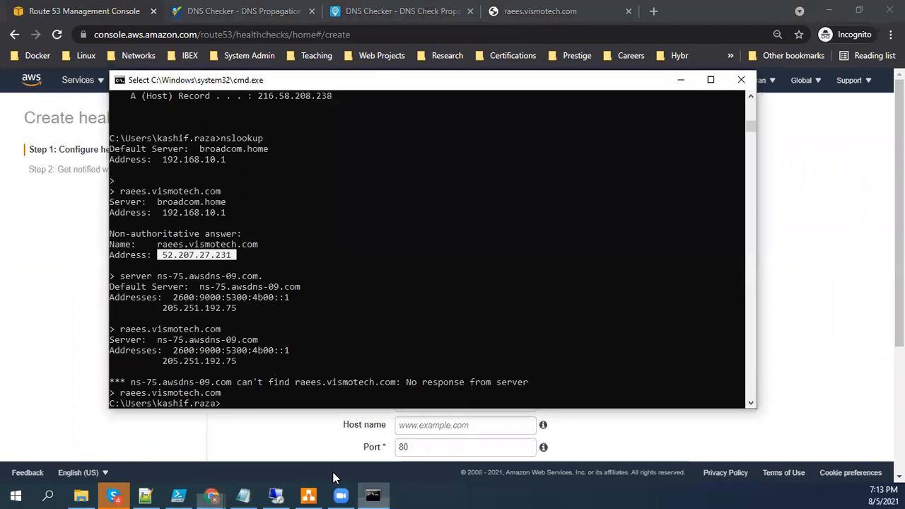
click(373, 495)
click(181, 307)
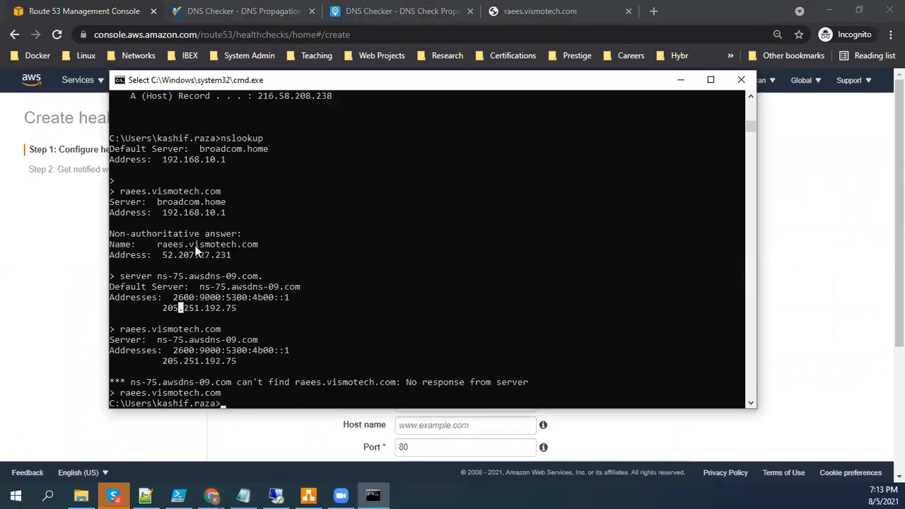
scroll(201, 162, down, 5)
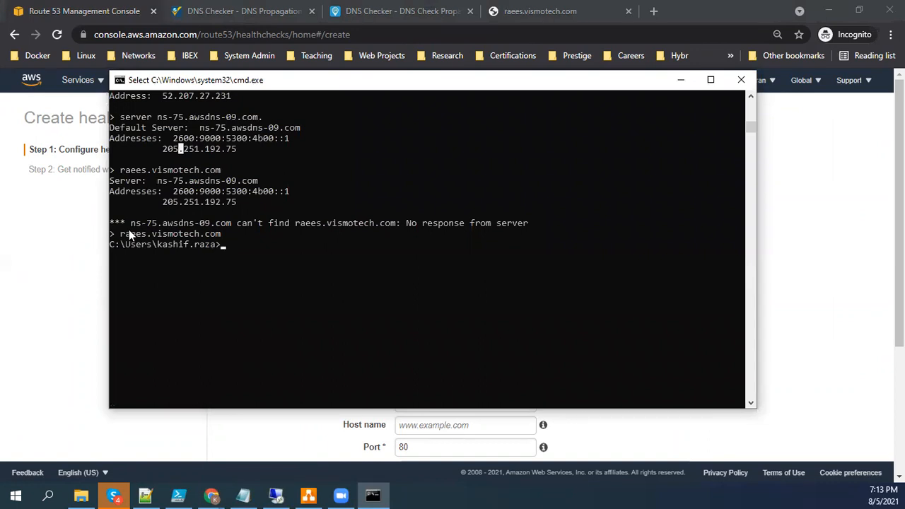
drag(120, 234, 159, 238)
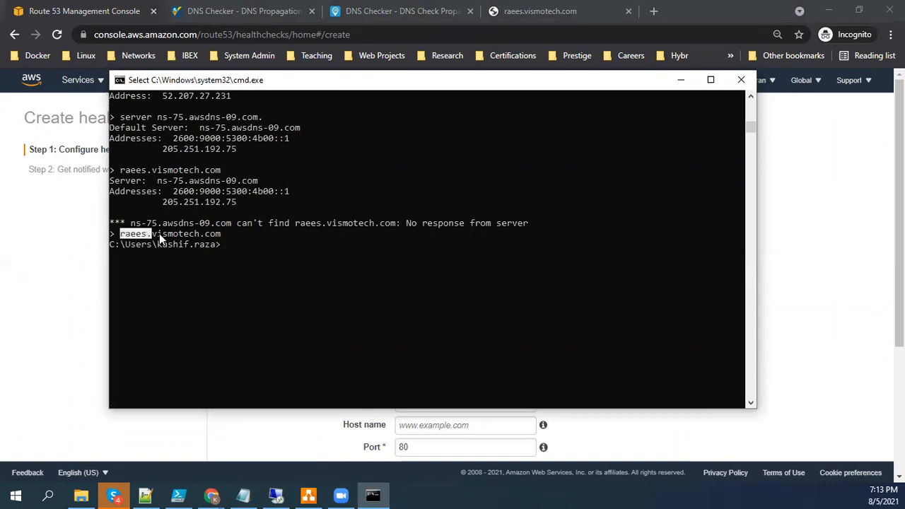
right_click(215, 233)
click(62, 262)
click(457, 212)
text(raees.vismotech.com)
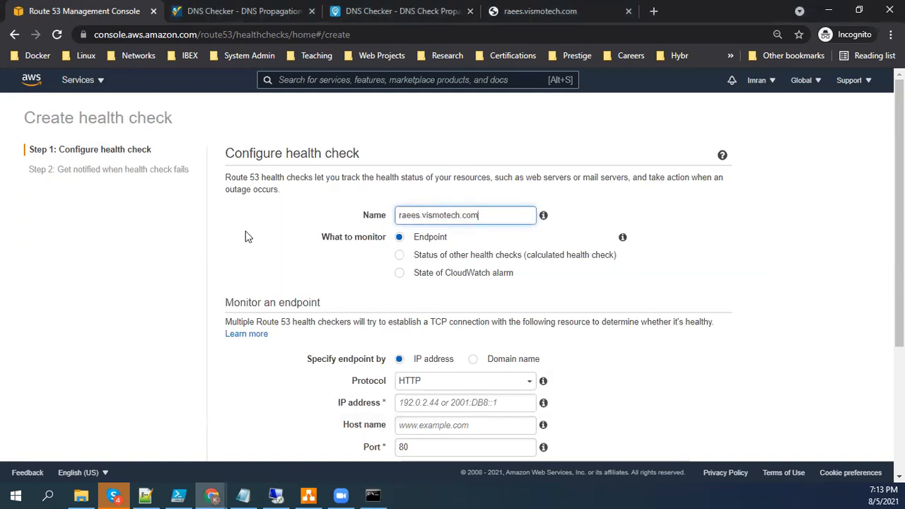
Step: Specify the monitored endpoint by domain name and enter raees.vismotech.com as the domain, leaving the path empty
click(472, 359)
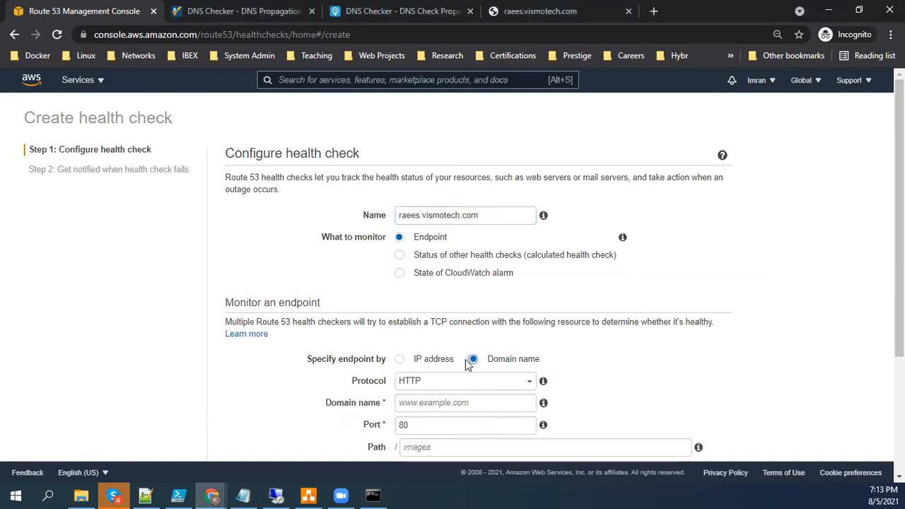
click(463, 402)
text(raees.vismotech.com)
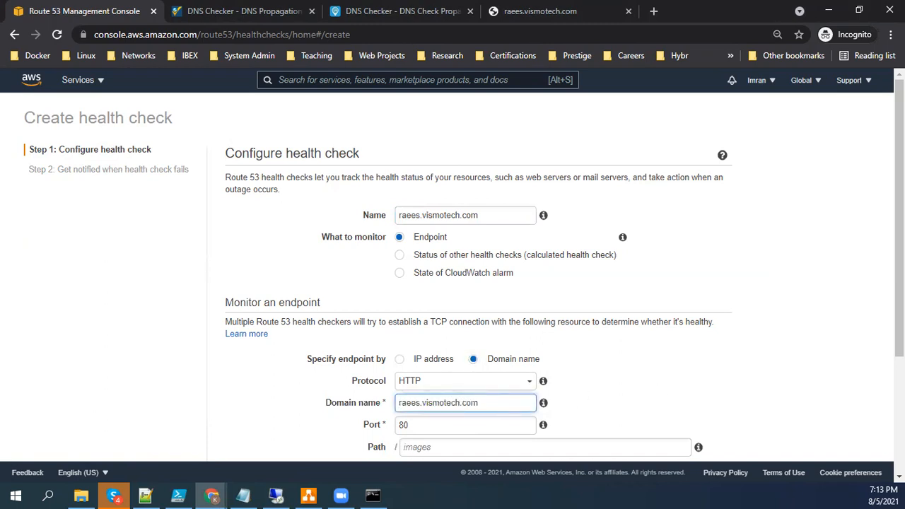
scroll(517, 380, down, 1)
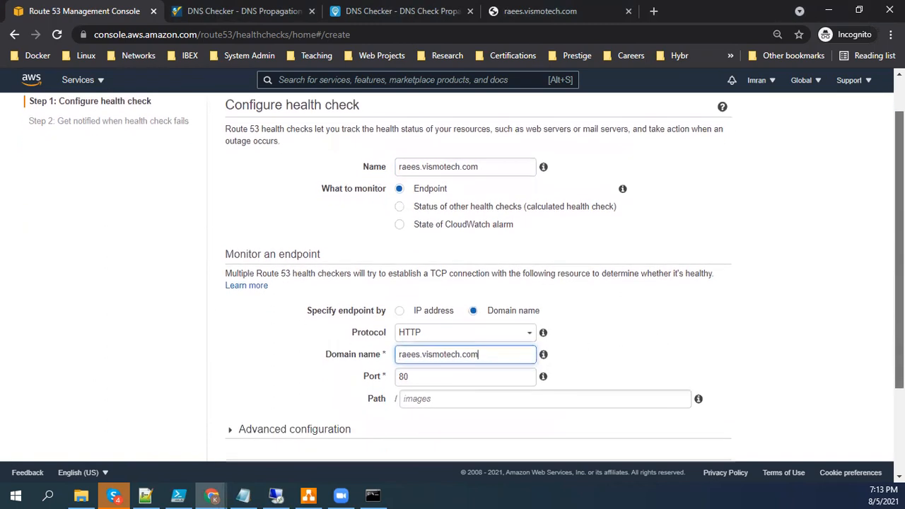
click(452, 396)
scroll(898, 319, down, 1)
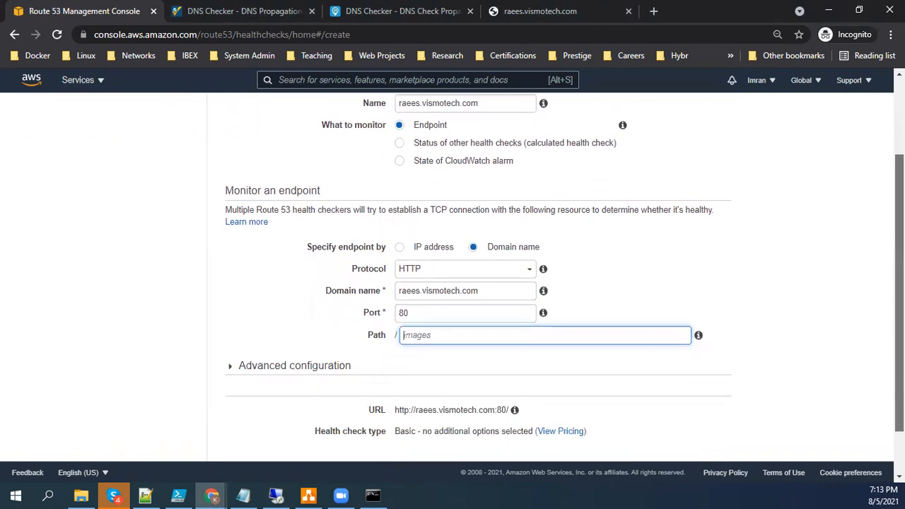
scroll(865, 352, up, 2)
scroll(865, 351, down, 1)
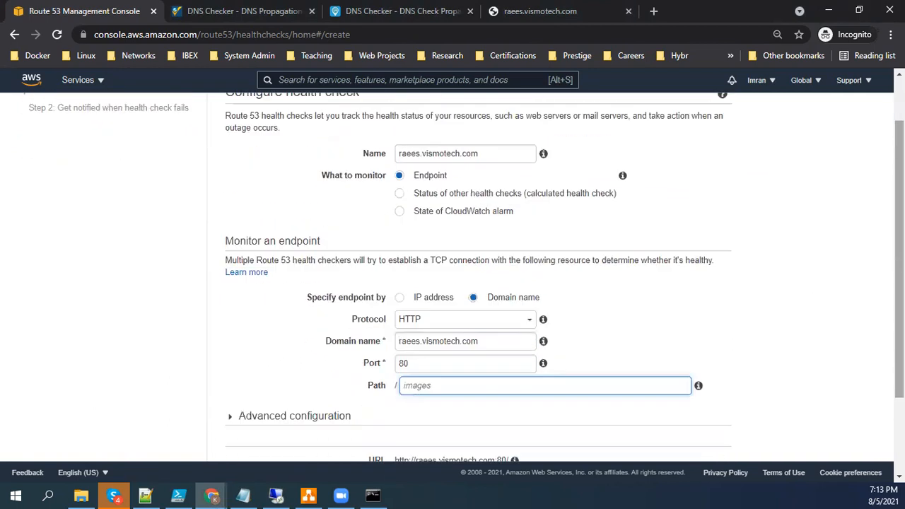
scroll(259, 329, down, 2)
Step: Review the advanced configuration, keep its default options, and create the health check without an alarm
click(252, 309)
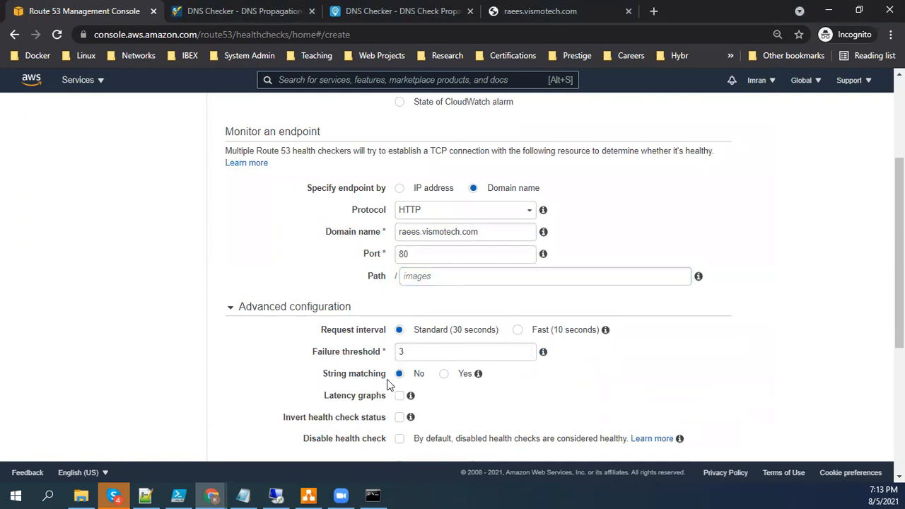
drag(899, 253, 899, 377)
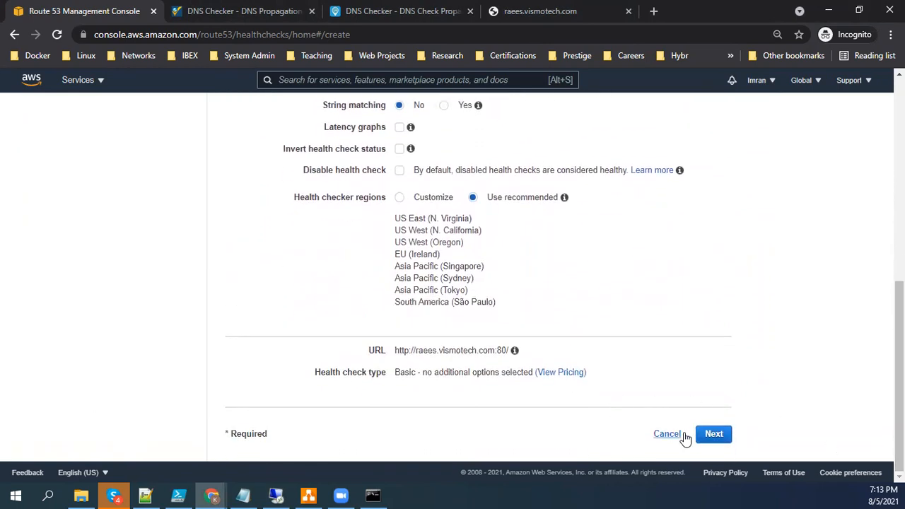
click(714, 434)
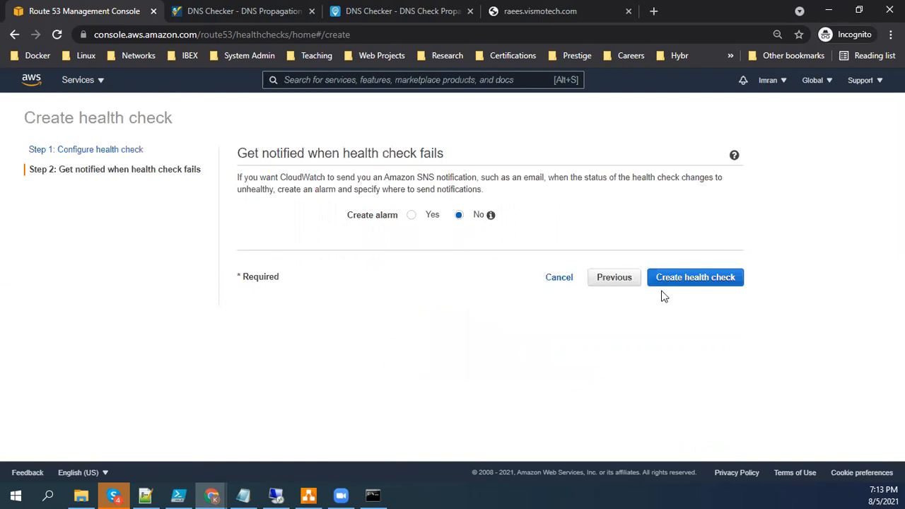
click(709, 282)
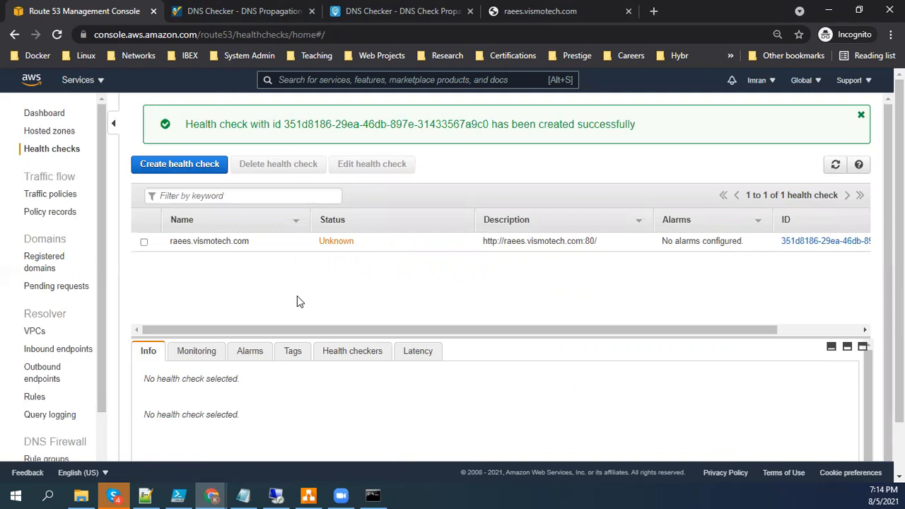
Step: Open the raees.vismotech.com health check for editing and examine its request interval, failure threshold and health checker regions
click(144, 242)
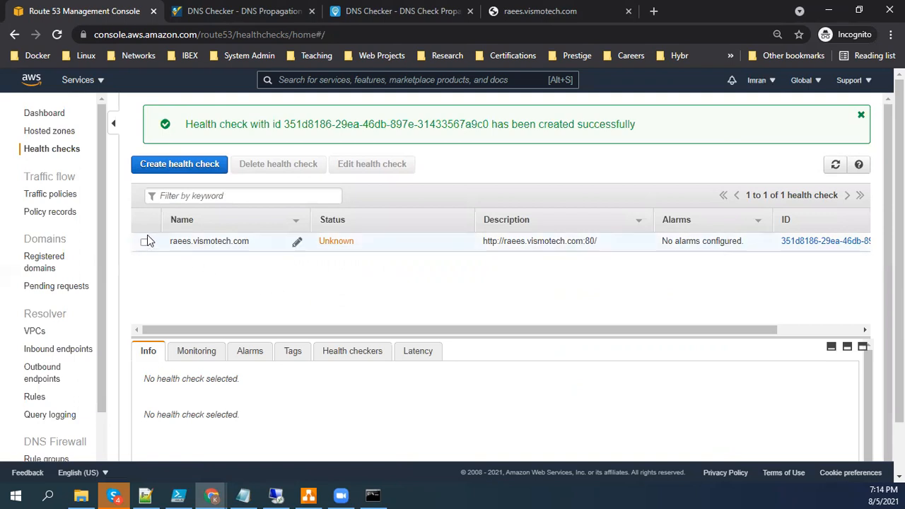
click(359, 172)
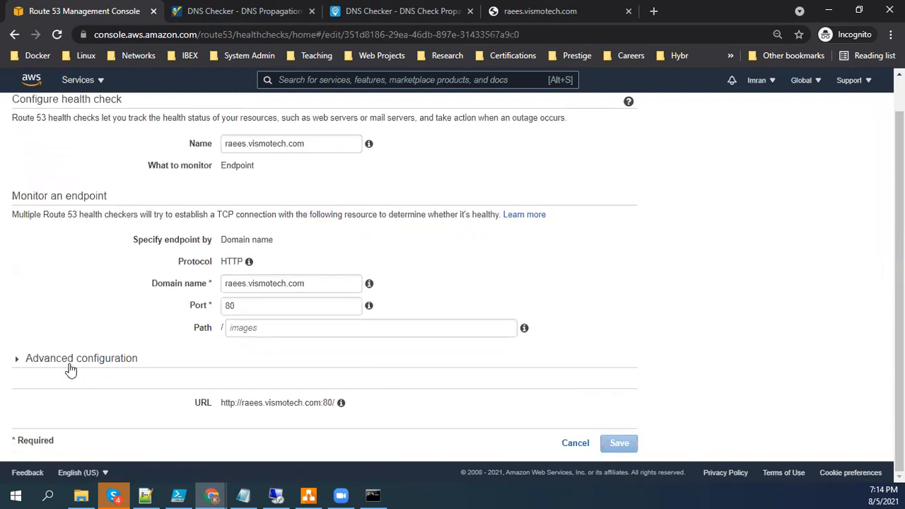
click(68, 361)
scroll(223, 294, down, 5)
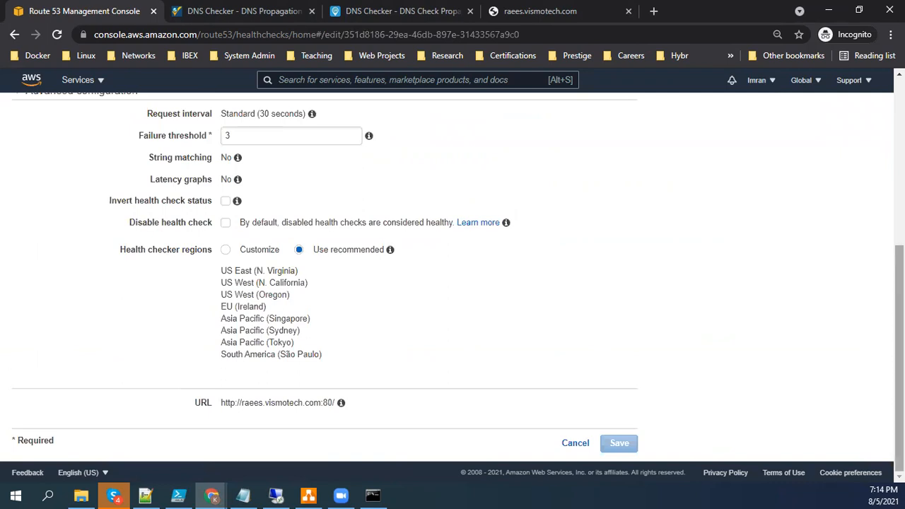
scroll(315, 216, up, 1)
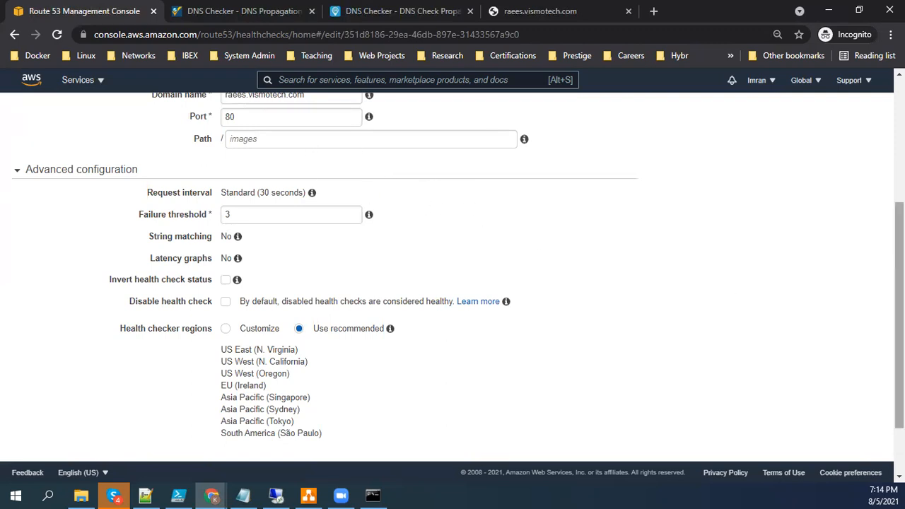
drag(899, 311, 900, 280)
drag(239, 271, 202, 263)
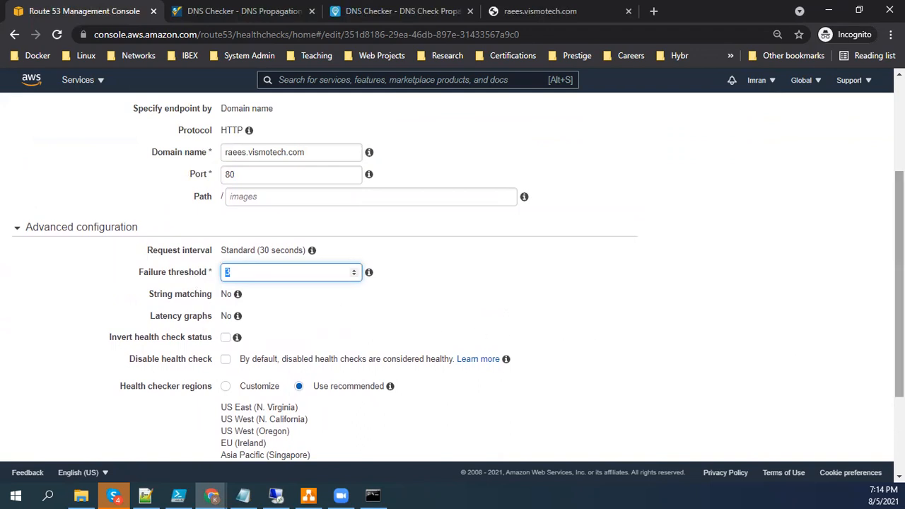
scroll(864, 289, up, 1)
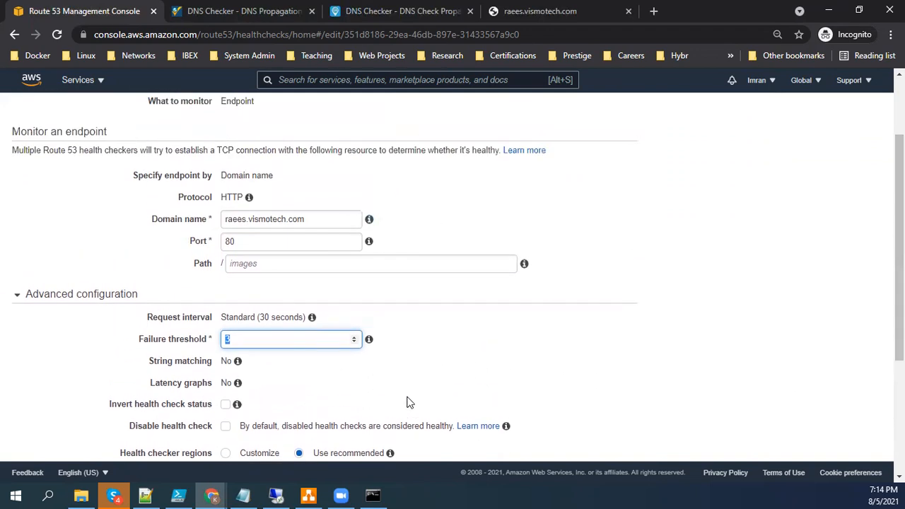
scroll(407, 402, down, 3)
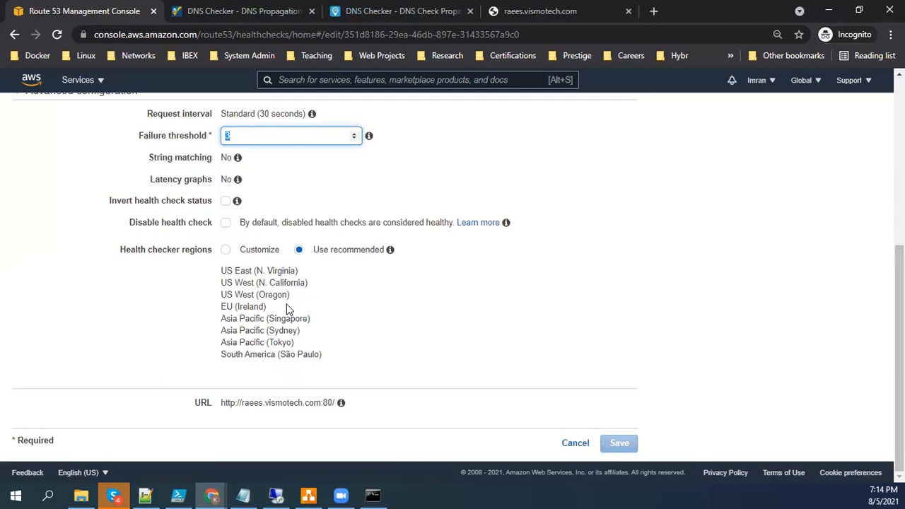
Step: Cancel editing the raees.vismotech.com health check and refresh the health check list to read its status
click(562, 445)
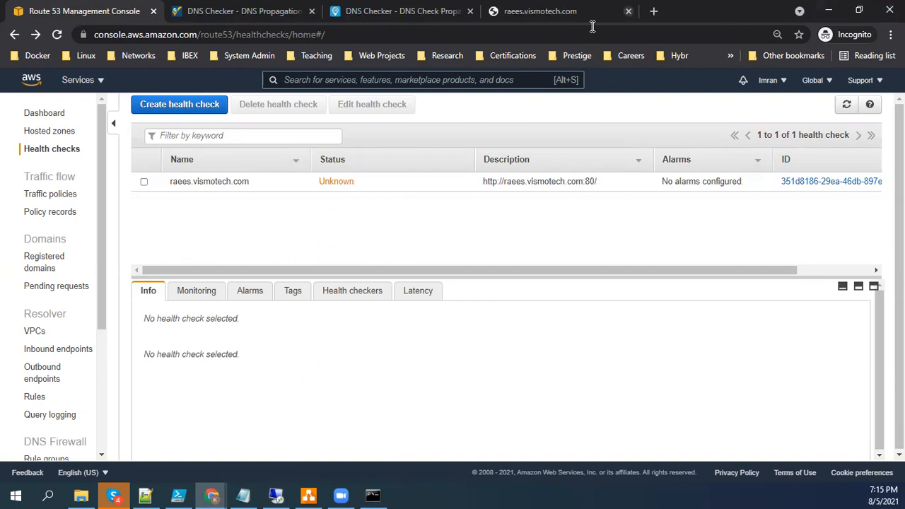
click(847, 105)
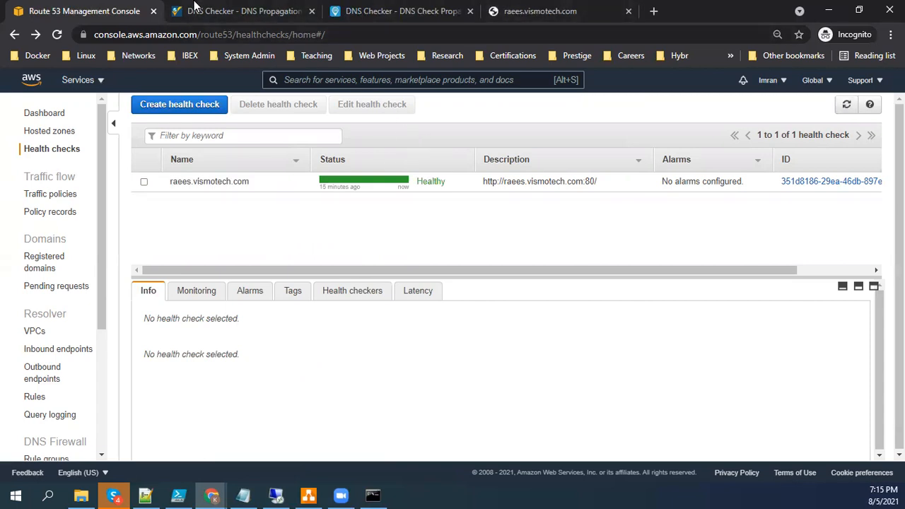
Step: Open the hosted zones in a separate browser tab and close the DNS Checker and raees.vismotech.com tabs
right_click(64, 133)
click(75, 141)
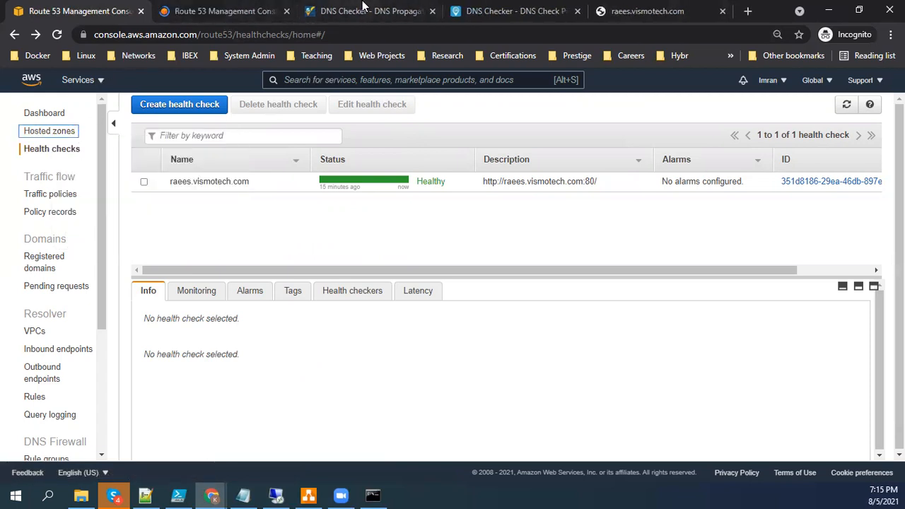
click(382, 11)
click(432, 11)
click(432, 12)
click(433, 13)
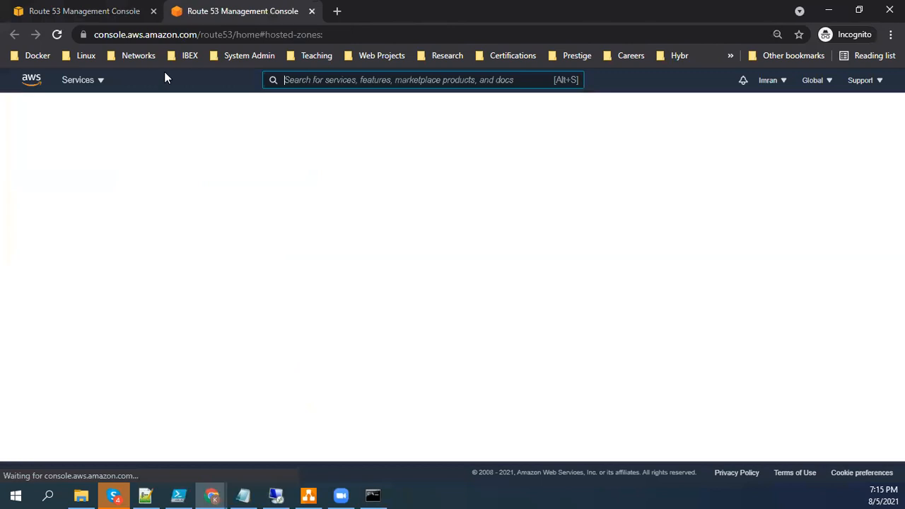
click(67, 9)
click(248, 5)
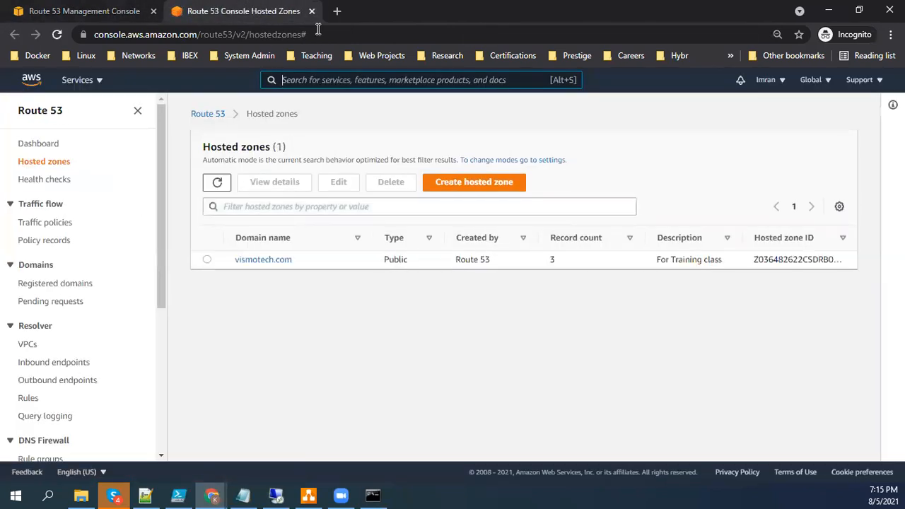
Step: In the vismotech.com hosted zone, set the raees A record's value to 52.207.27.232 and save the record
click(263, 261)
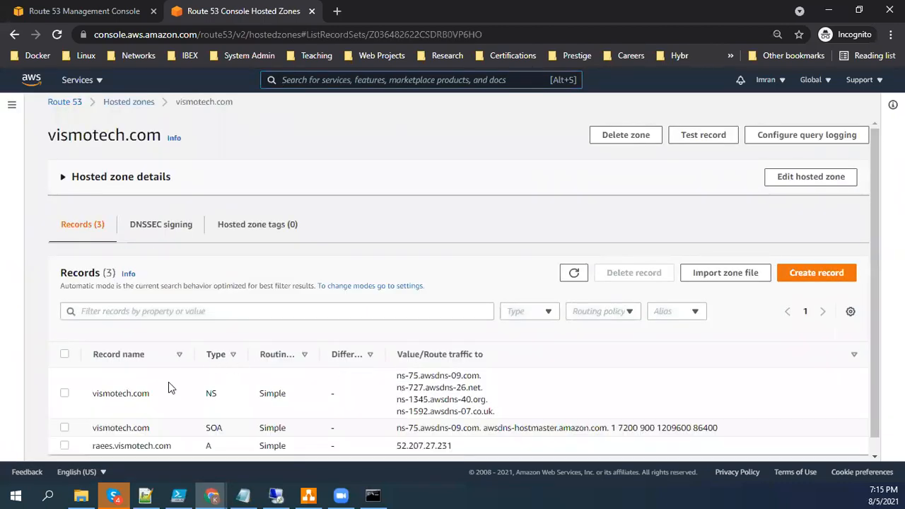
scroll(170, 385, down, 1)
click(64, 430)
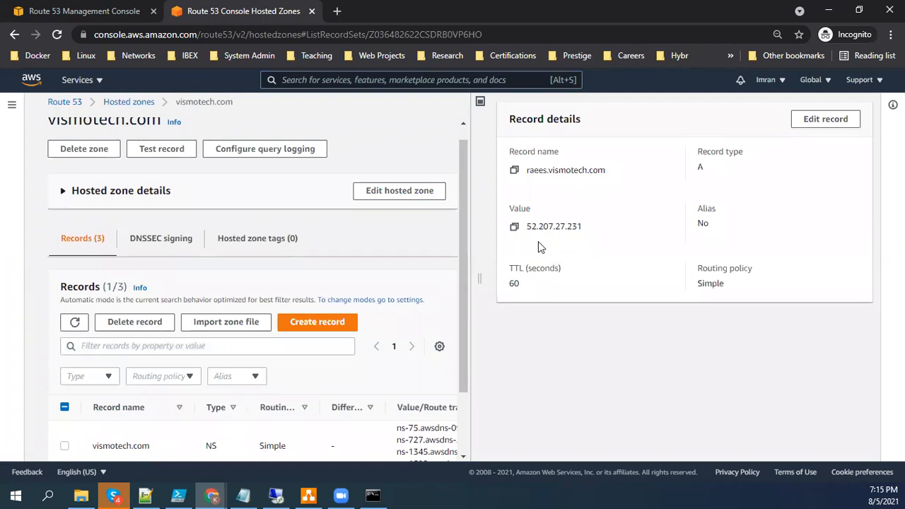
click(826, 118)
click(591, 241)
key(BackSpace)
text(2)
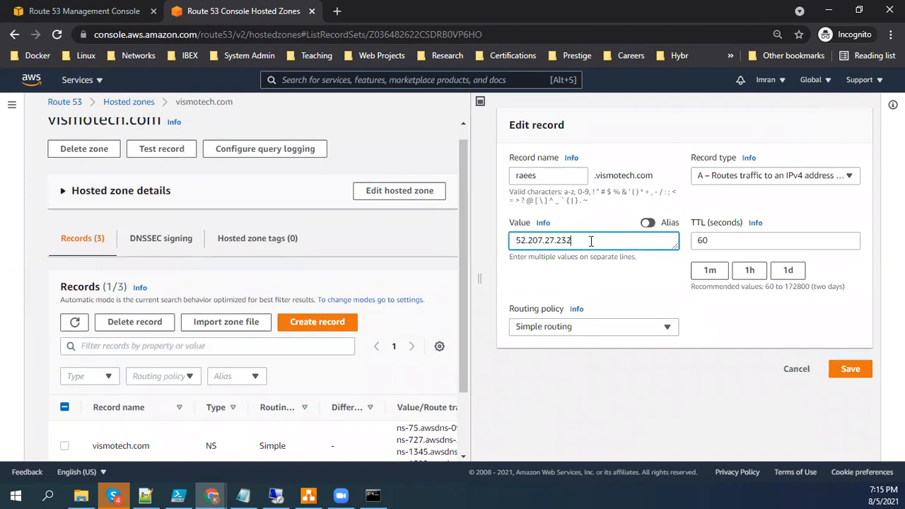
click(849, 370)
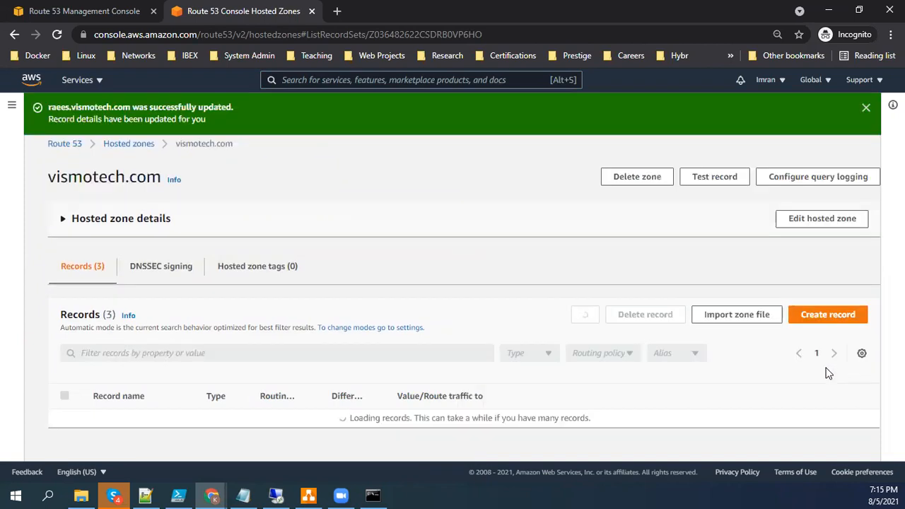
Step: Return to the health checks, refresh the list, and inspect the status and details of the raees.vismotech.com health check
click(97, 9)
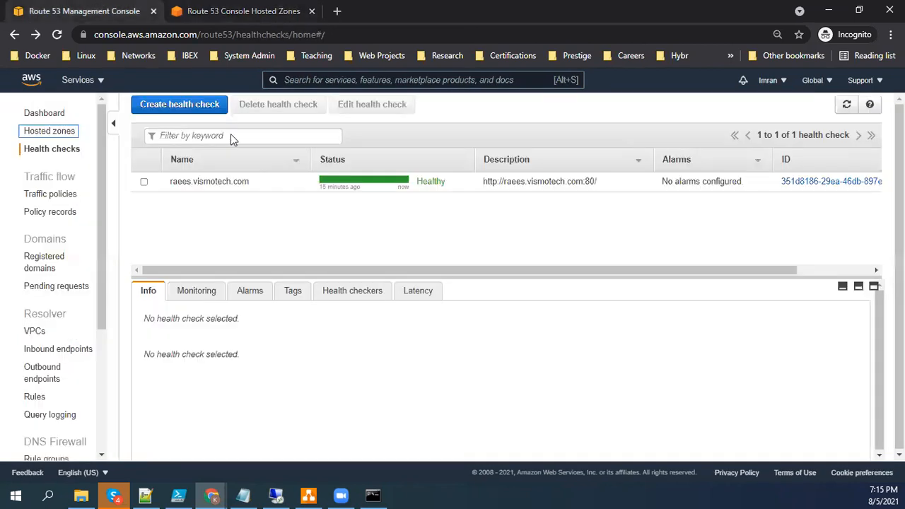
click(846, 105)
click(847, 104)
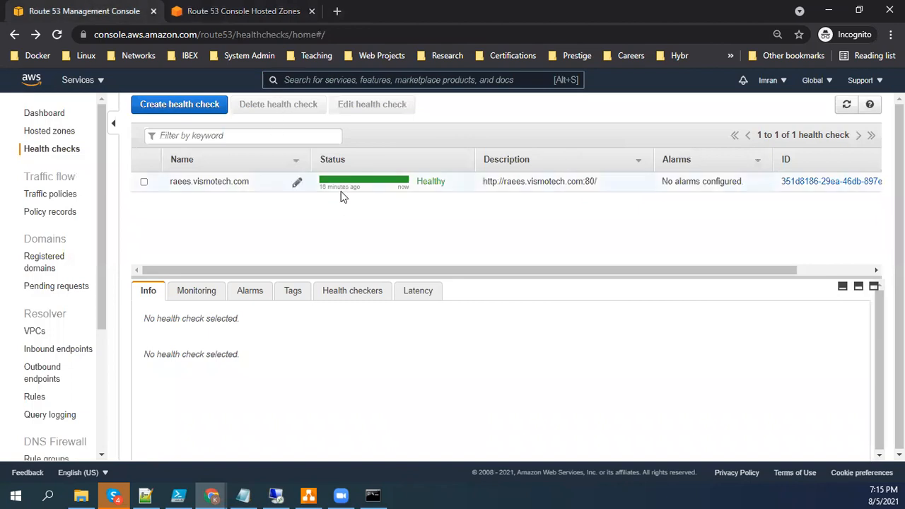
click(301, 188)
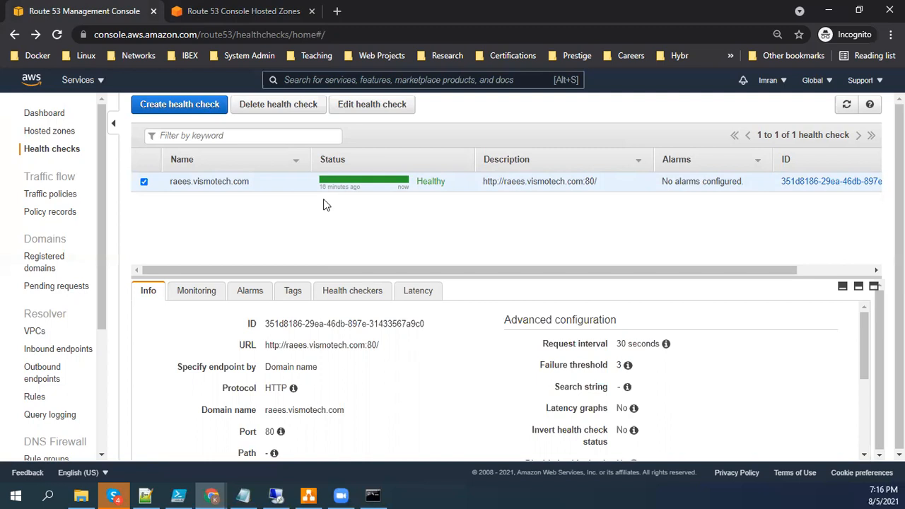
key(ctrl+plus)
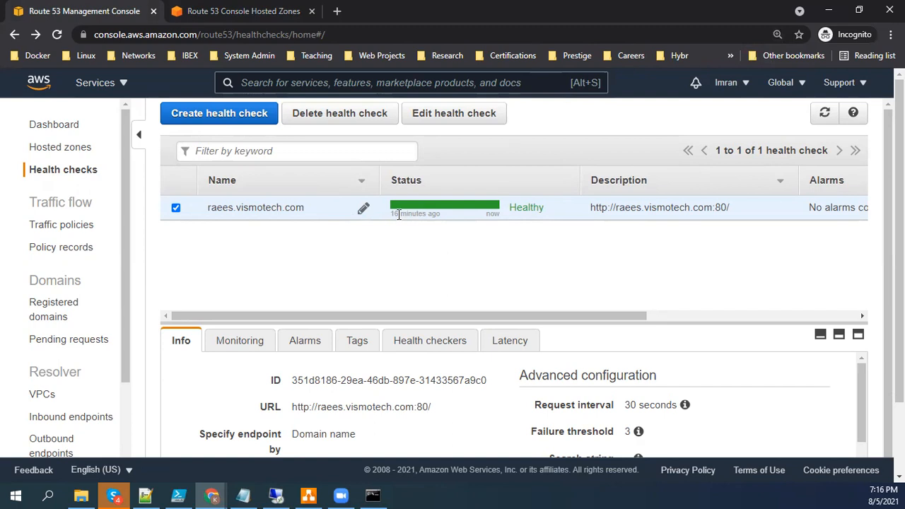
key(ctrl+minus)
key(ctrl+minus)
key(ctrl+plus)
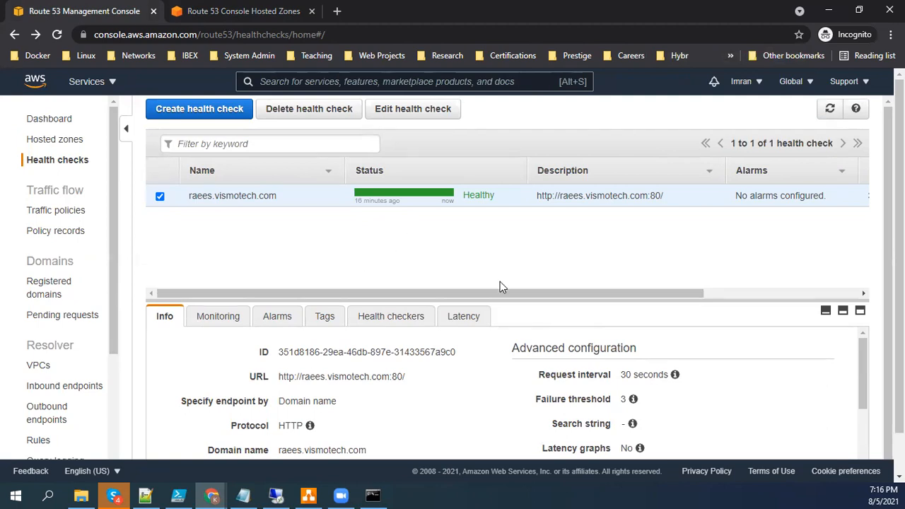
Step: Refresh the health check list repeatedly to monitor the status of raees.vismotech.com
click(827, 112)
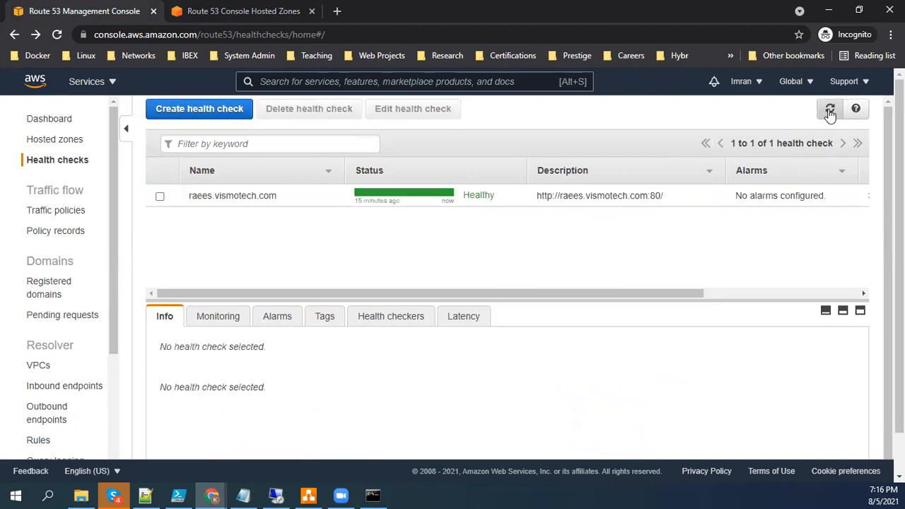
click(830, 112)
click(830, 112)
click(830, 111)
click(830, 111)
click(341, 495)
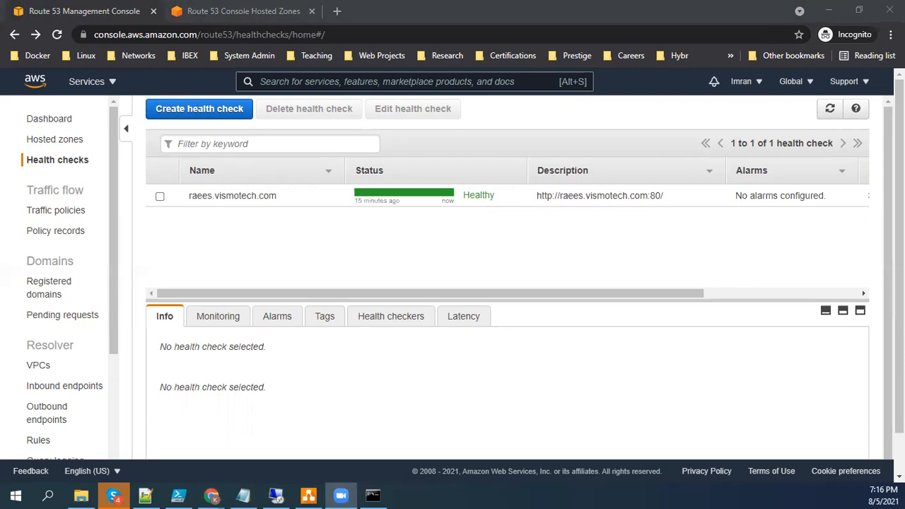
click(829, 111)
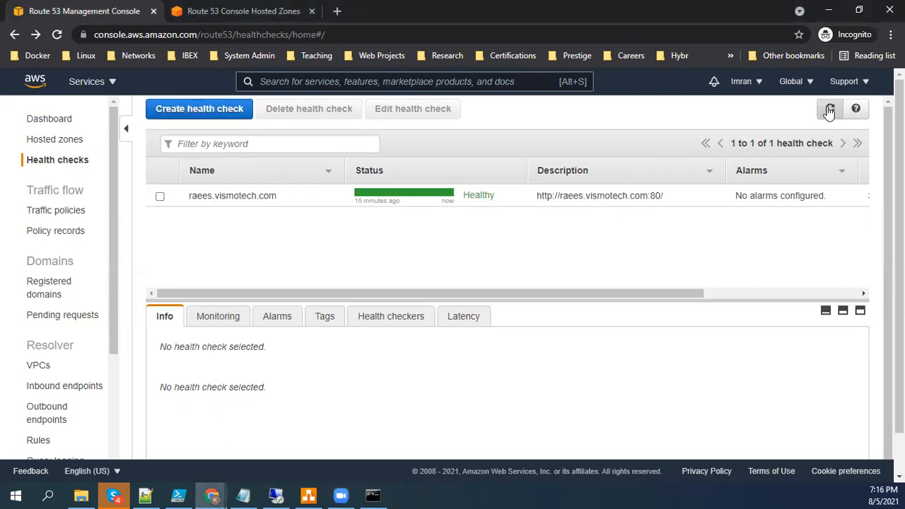
click(830, 111)
click(830, 111)
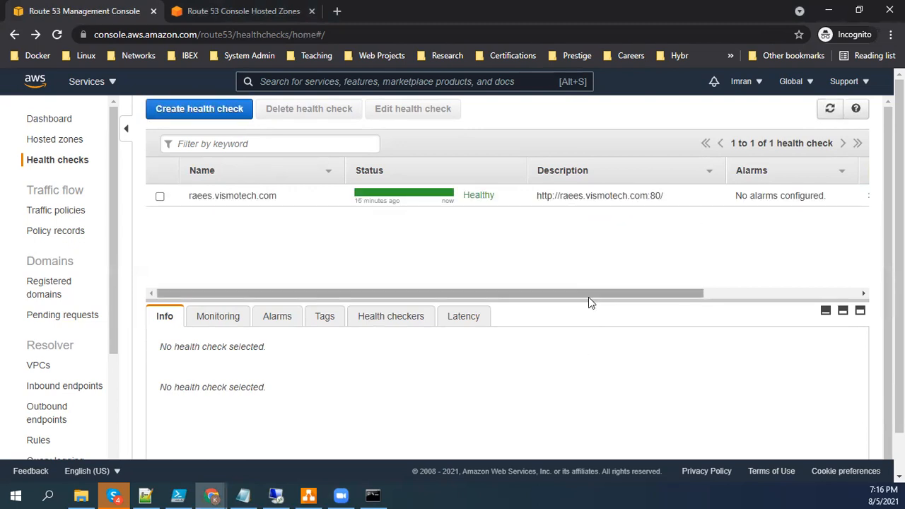
Step: Enlarge the details pane beneath the health check list
drag(588, 301, 586, 273)
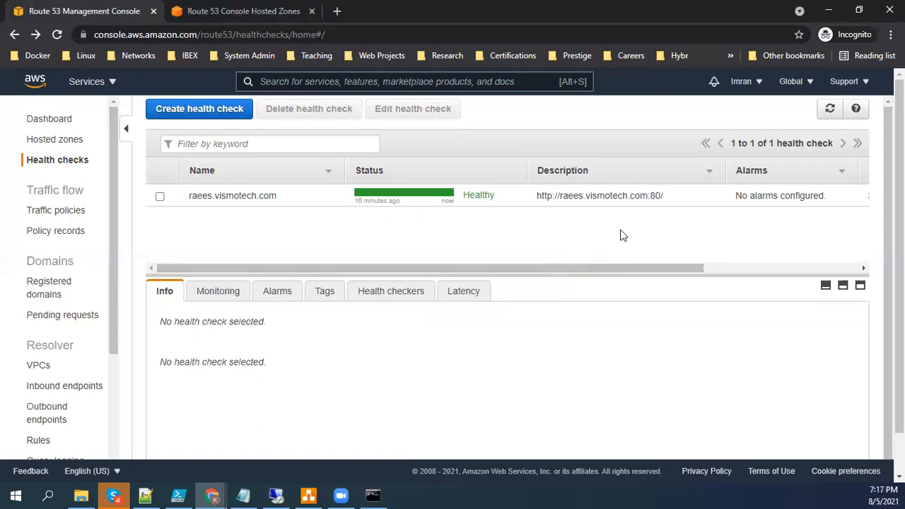
mouse_move(620, 277)
mouse_down()
mouse_move(623, 269)
mouse_move(572, 261)
mouse_up()
click(572, 256)
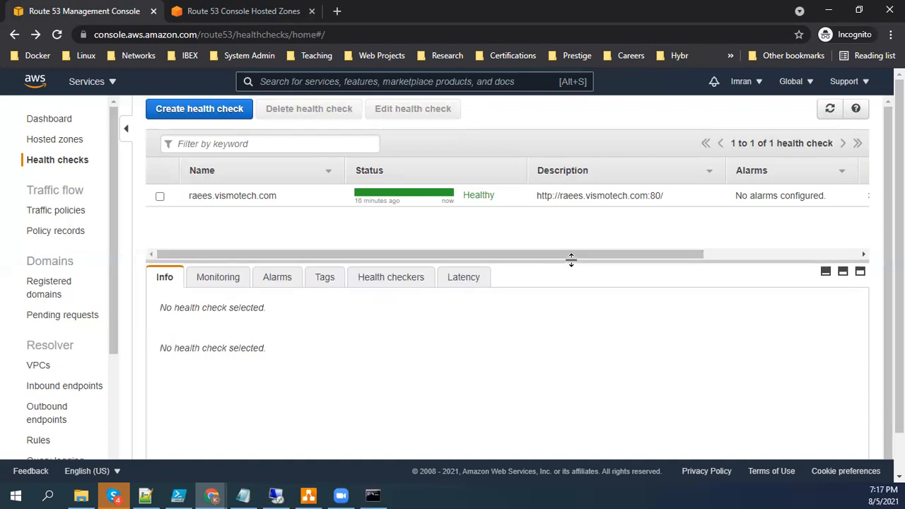
Step: Dismiss the update notice in the vismotech.com hosted zone and view the raees A record's details to verify its saved value
click(249, 9)
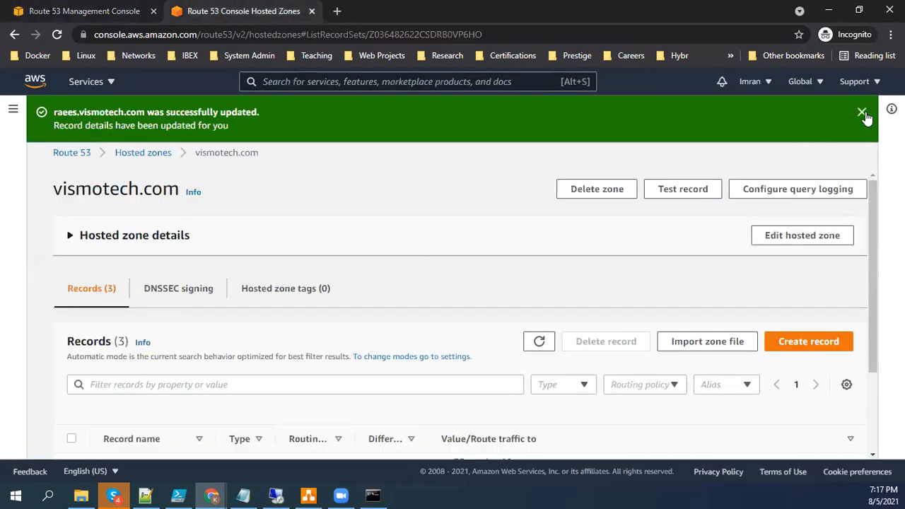
click(865, 111)
scroll(871, 213, down, 1)
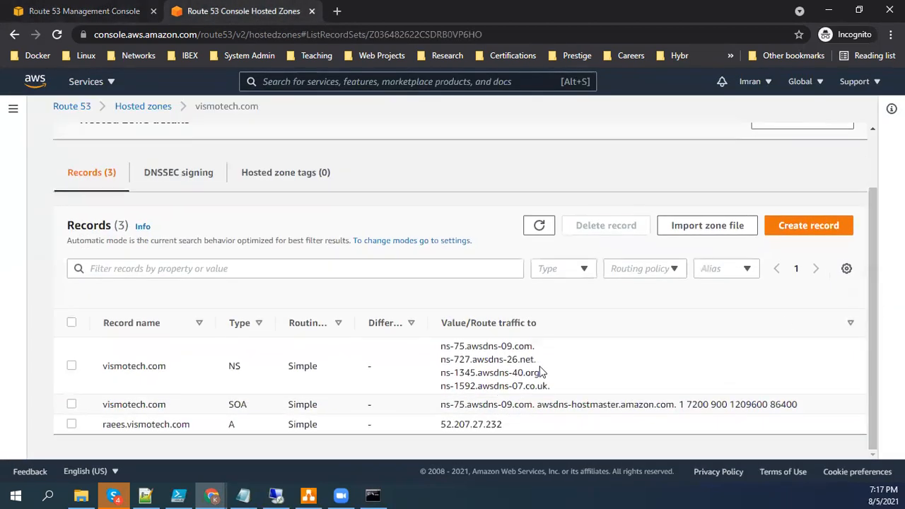
click(72, 424)
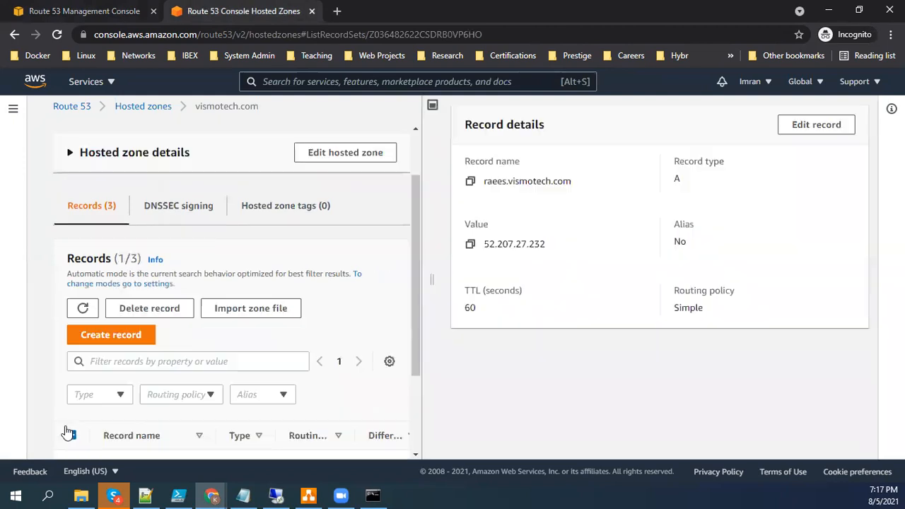
Step: Go back to the health checks and refresh the raees.vismotech.com status again
click(120, 10)
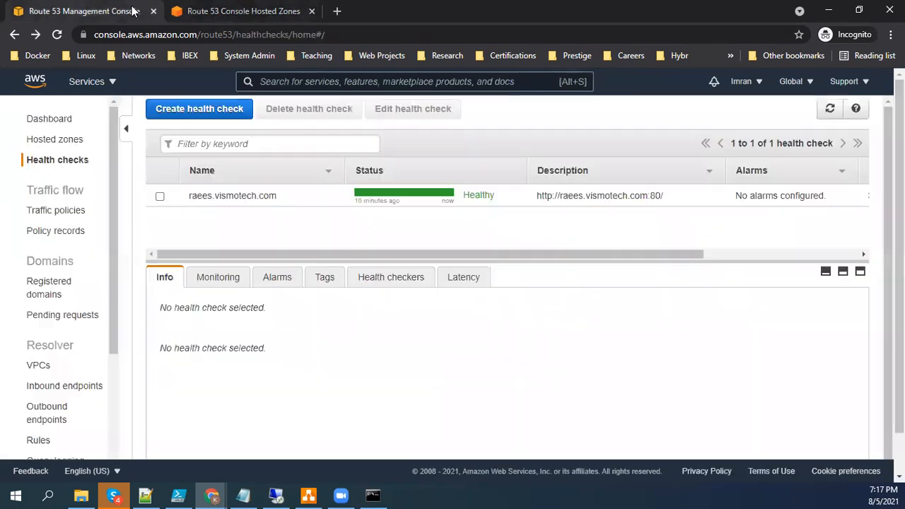
click(830, 109)
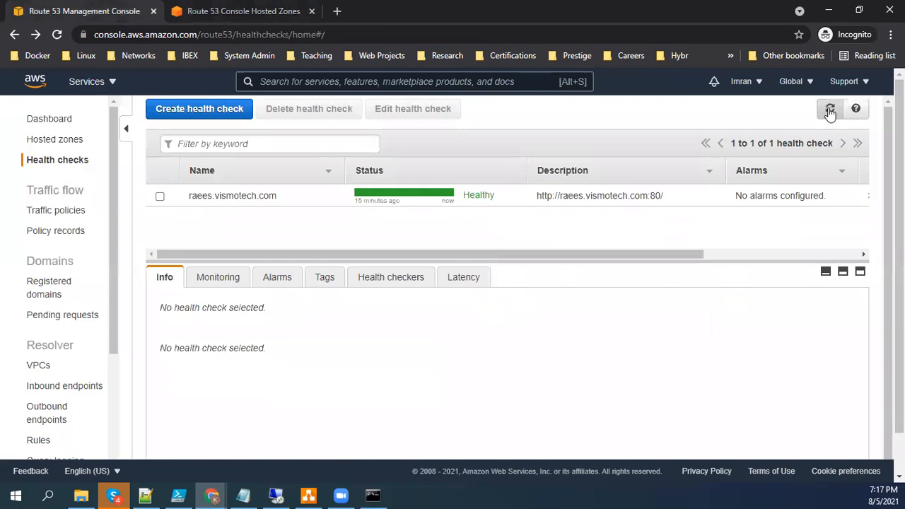
click(830, 111)
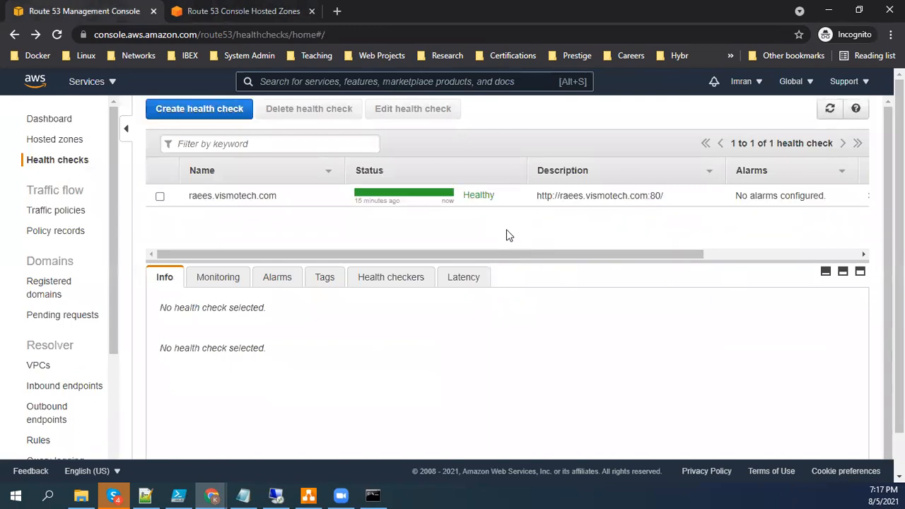
Step: Restore the raees A record's value to 52.207.27.231 in the vismotech.com hosted zone, save it and dismiss the notice
click(294, 8)
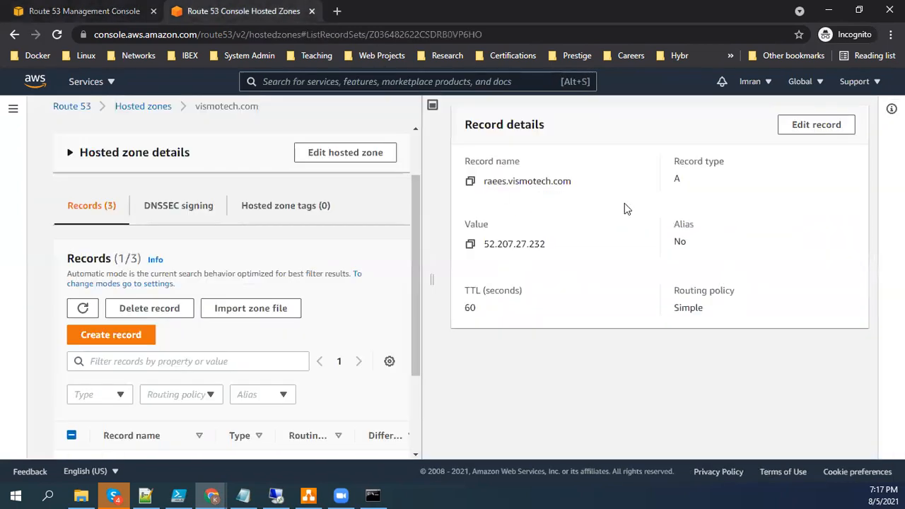
click(816, 125)
click(554, 259)
key(BackSpace)
text(1)
click(858, 404)
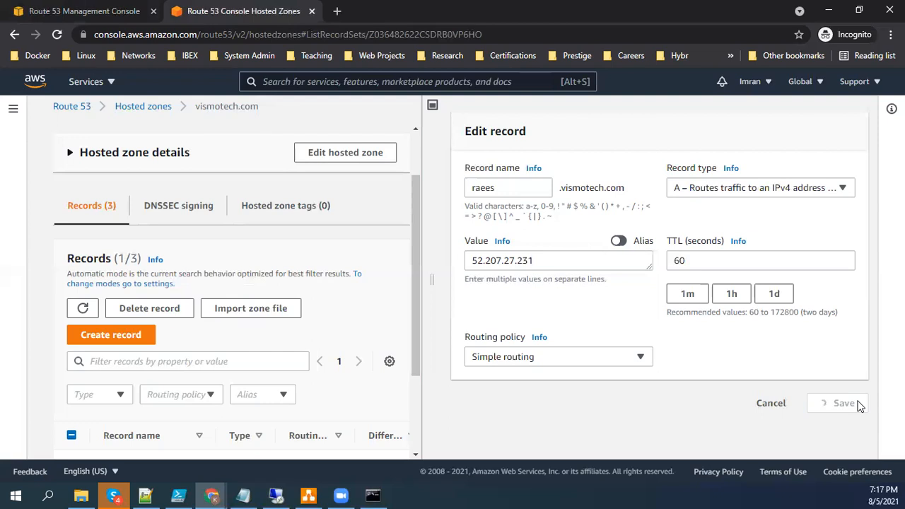
click(843, 142)
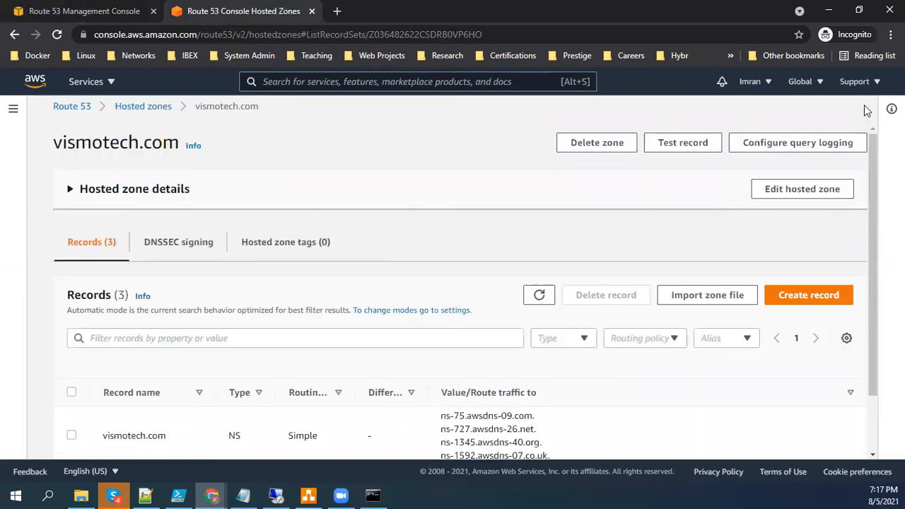
Step: Refresh the health check list and select the raees.vismotech.com health check to examine its request interval and failure threshold
click(113, 10)
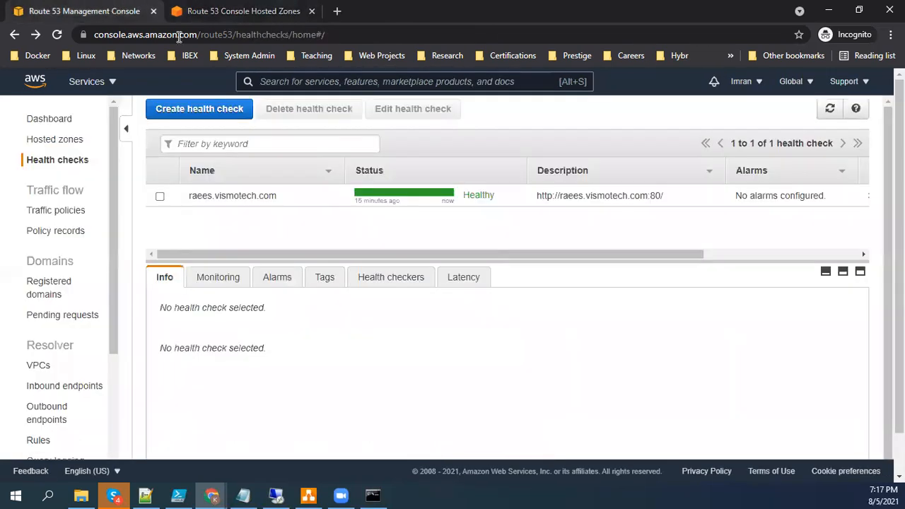
click(830, 111)
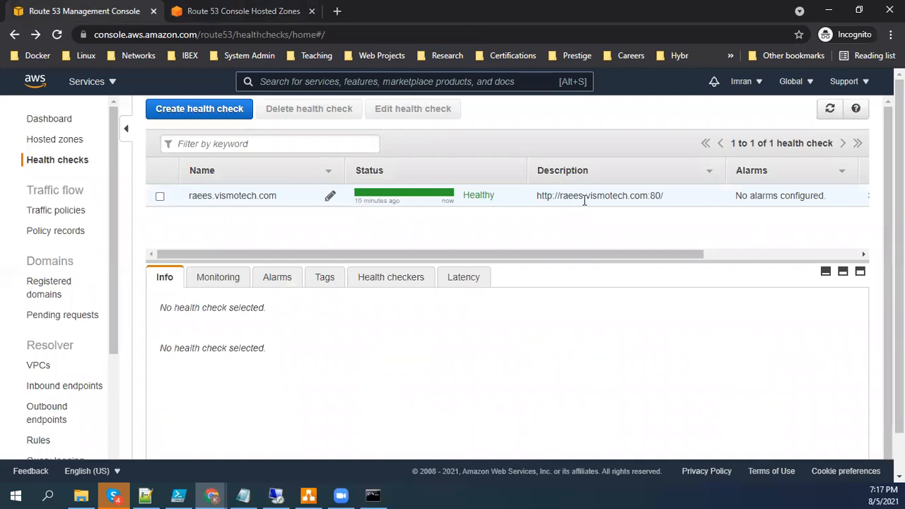
click(335, 494)
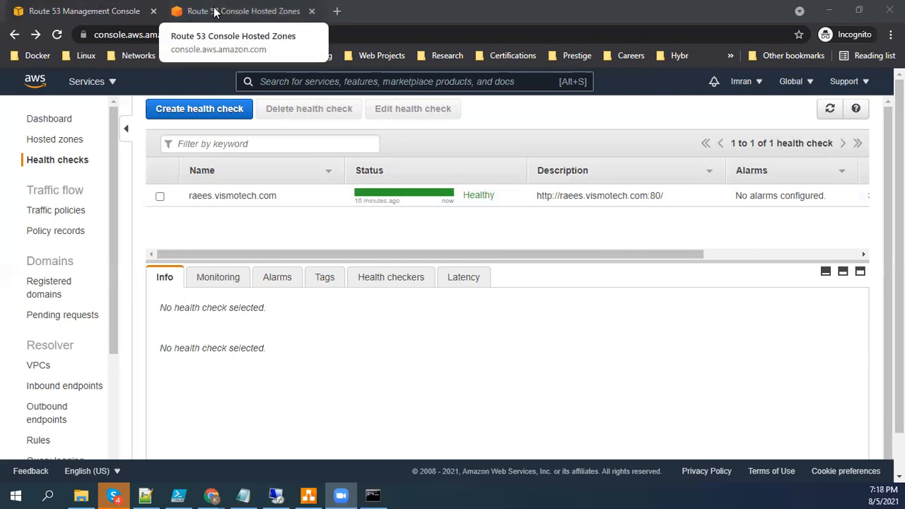
click(830, 115)
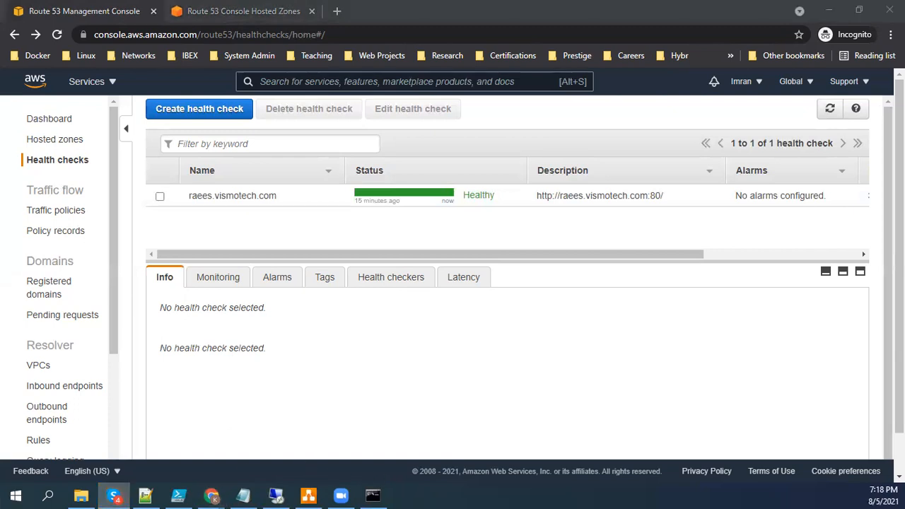
key(alt+Tab)
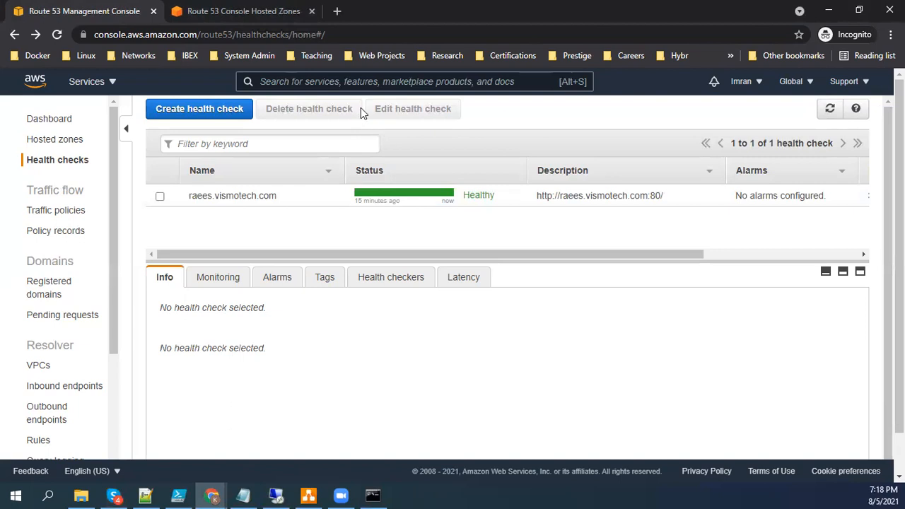
click(830, 109)
click(160, 198)
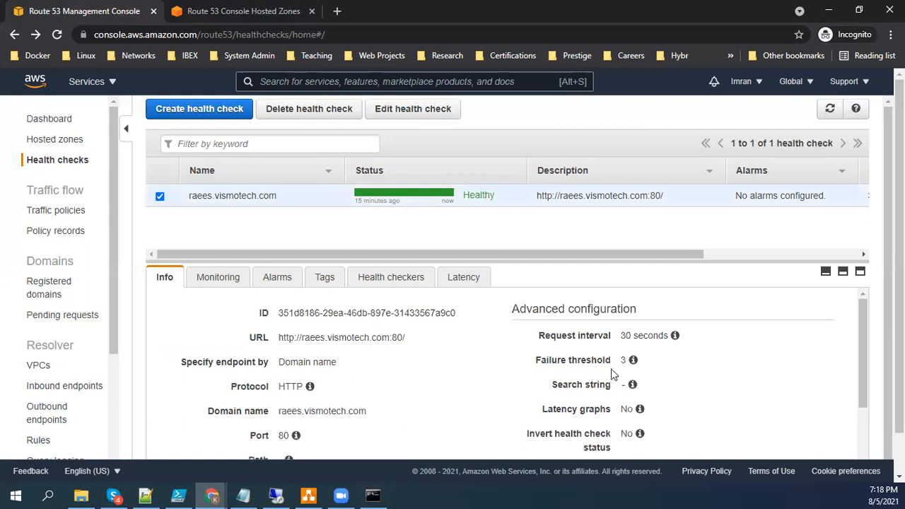
Step: Refresh the health check list and compare it with the vismotech.com hosted zone's records
mouse_move(633, 362)
click(829, 108)
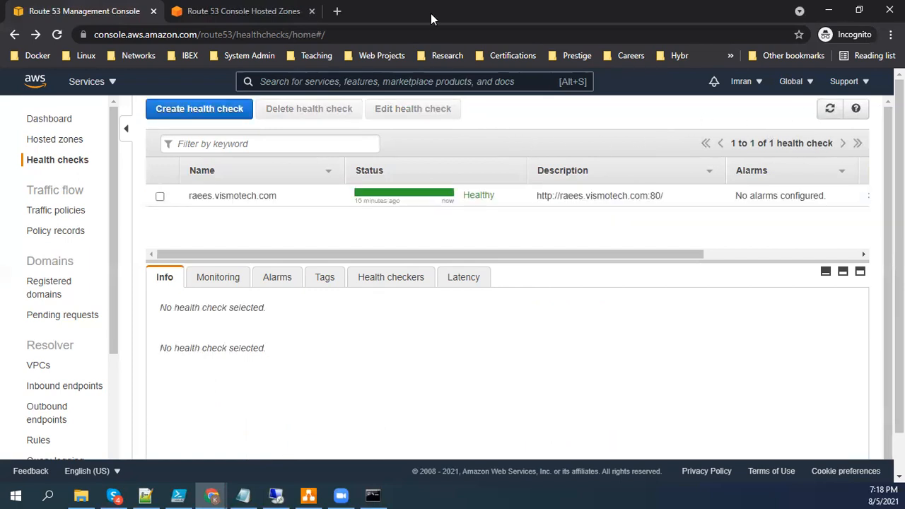
click(290, 10)
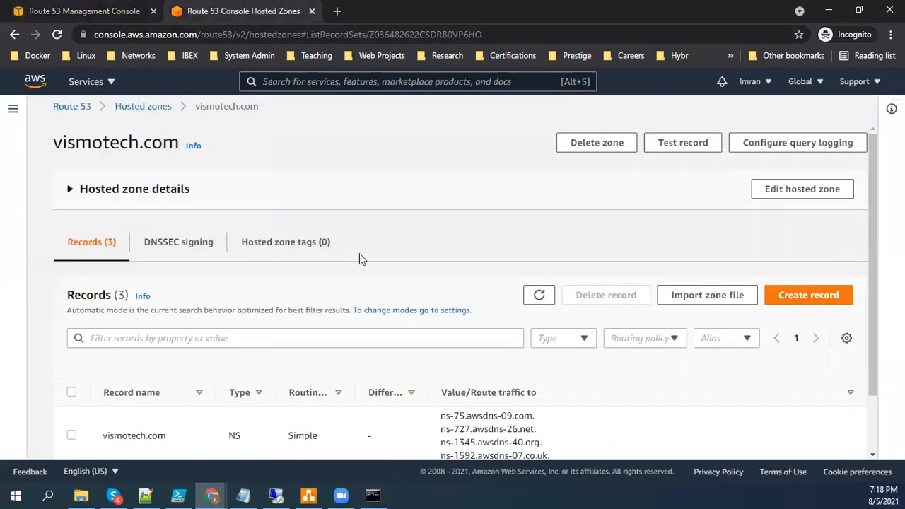
click(119, 9)
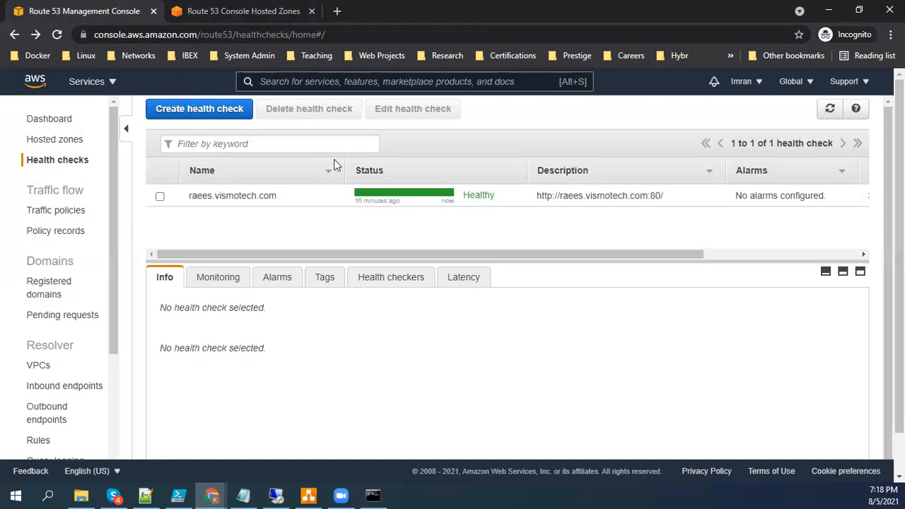
Step: Select the raees.vismotech.com health check and open its endpoint URL in a new browser tab to check the page
triple_click(598, 195)
click(647, 197)
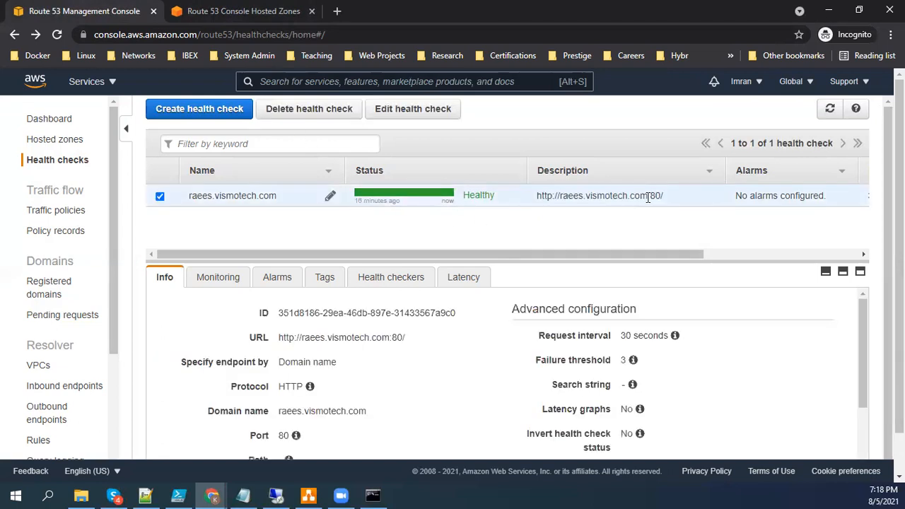
drag(647, 197, 338, 16)
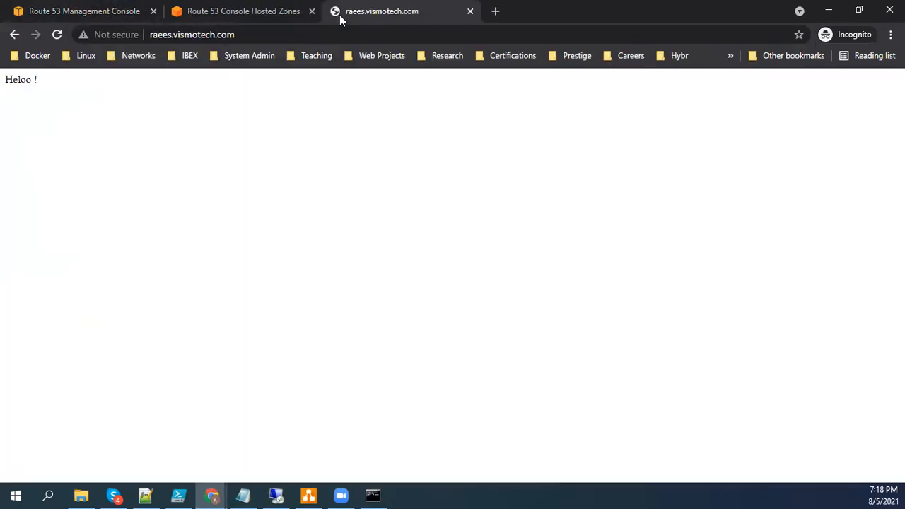
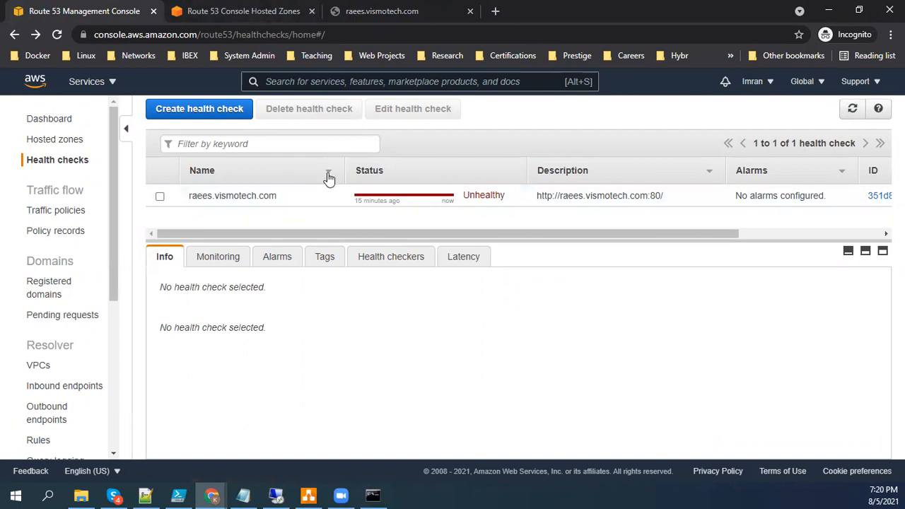
Step: Edit the raees A record in the vismotech.com hosted zone and set its routing policy to Failover
click(252, 6)
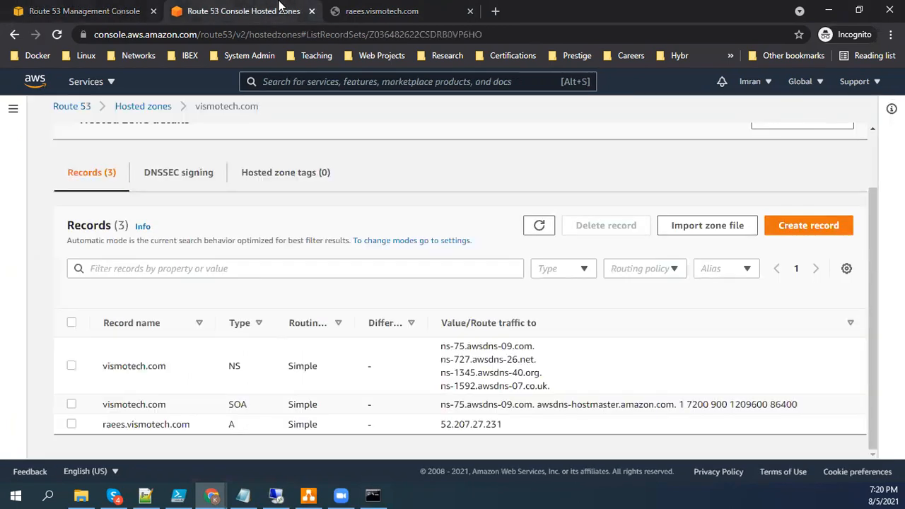
click(138, 9)
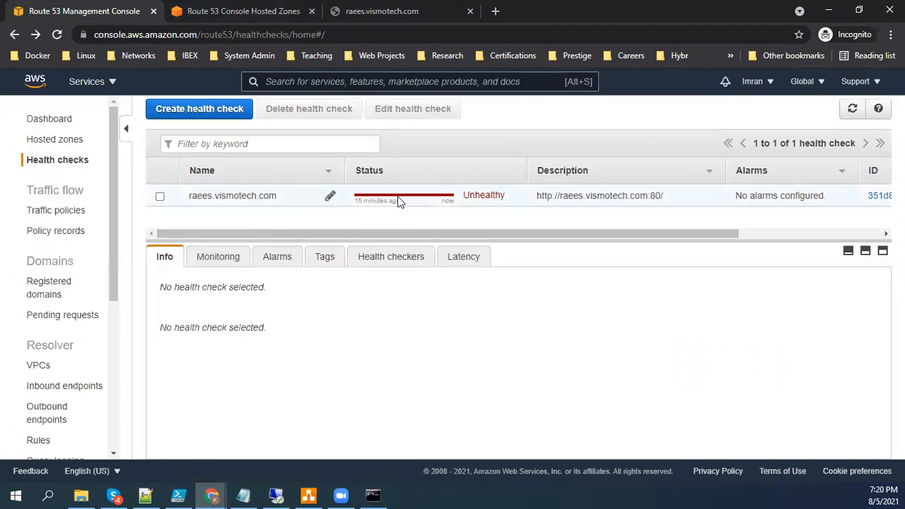
click(224, 7)
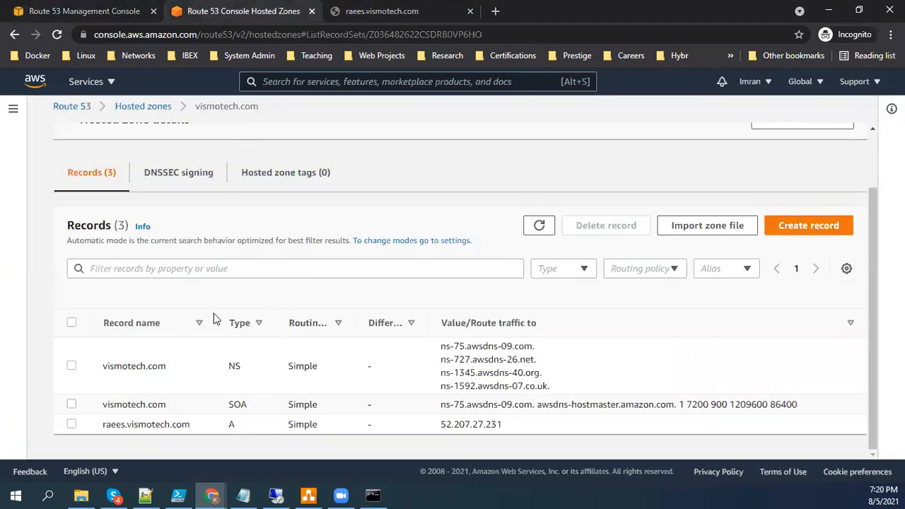
click(73, 424)
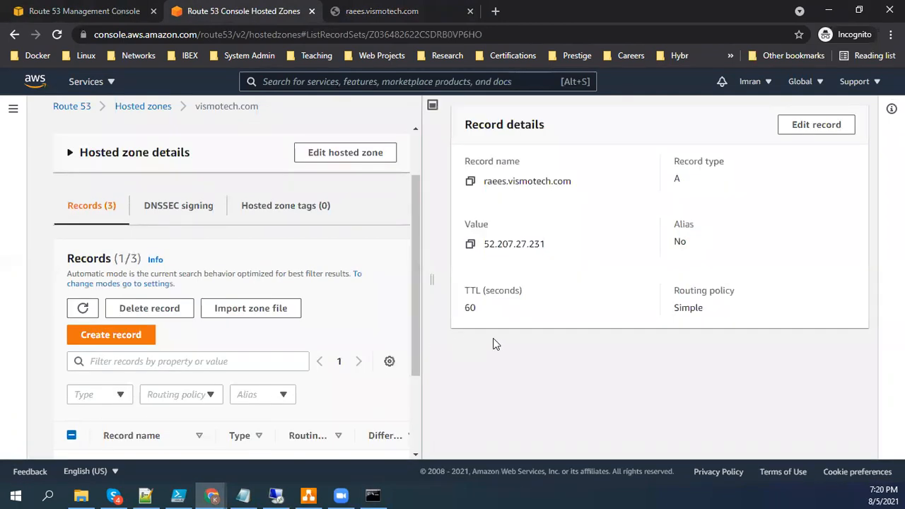
click(811, 127)
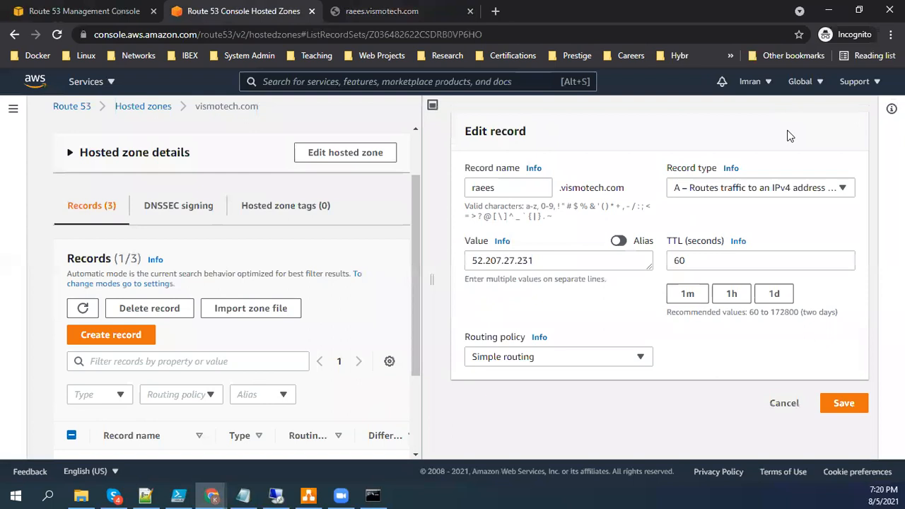
click(529, 358)
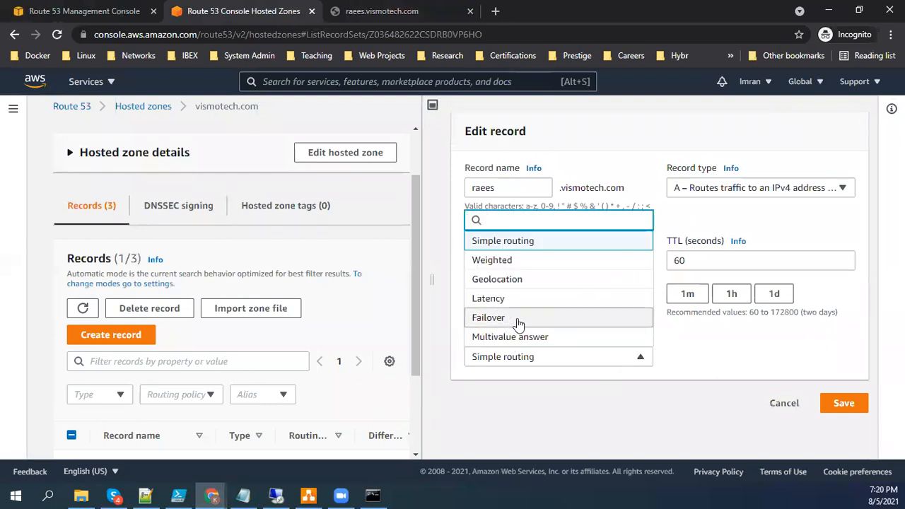
click(533, 319)
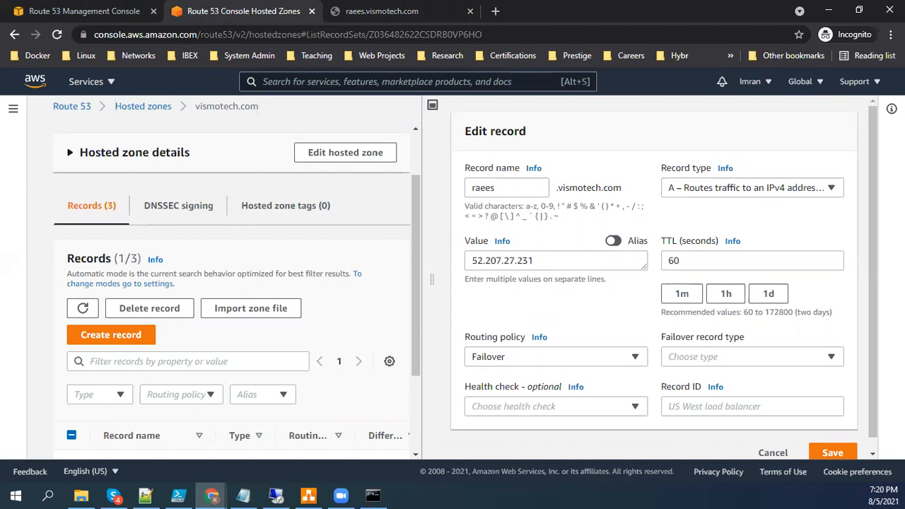
Step: Set the raees record's failover record type to Primary and associate it with the raees.vismotech.com health check
click(64, 10)
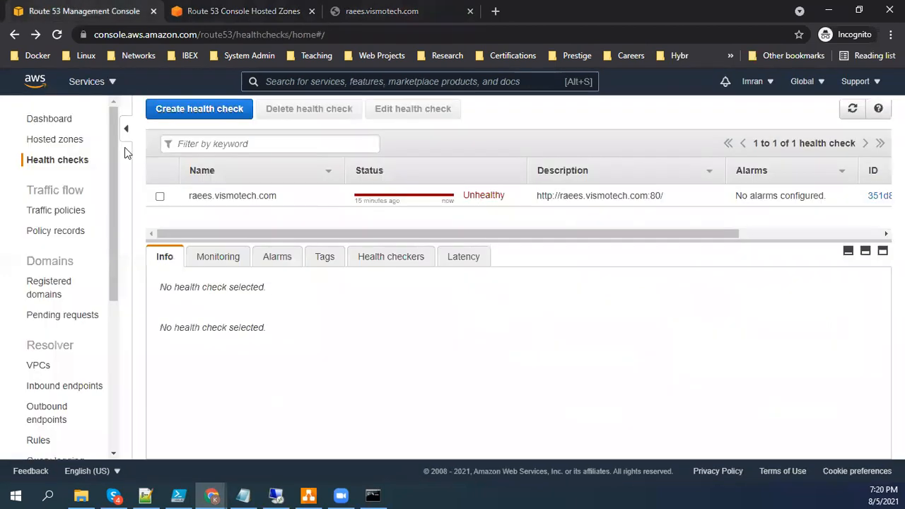
drag(281, 201, 187, 202)
click(246, 9)
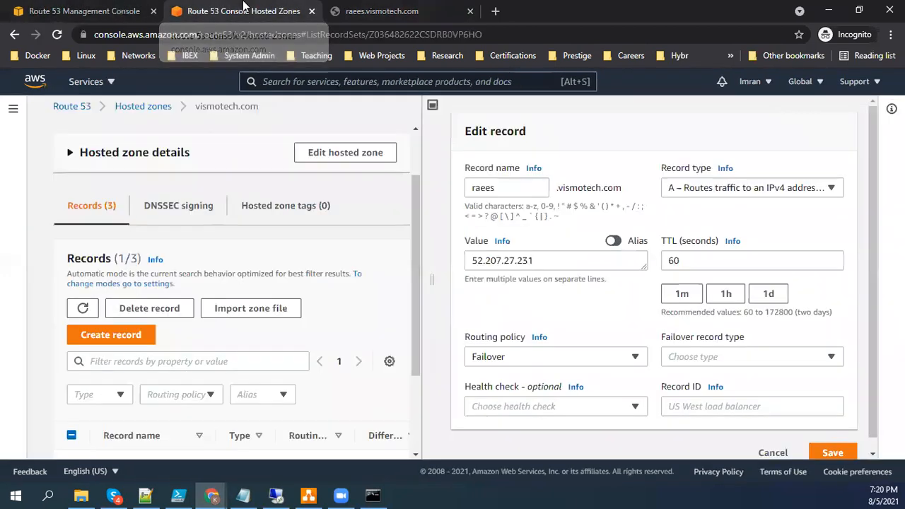
double_click(556, 267)
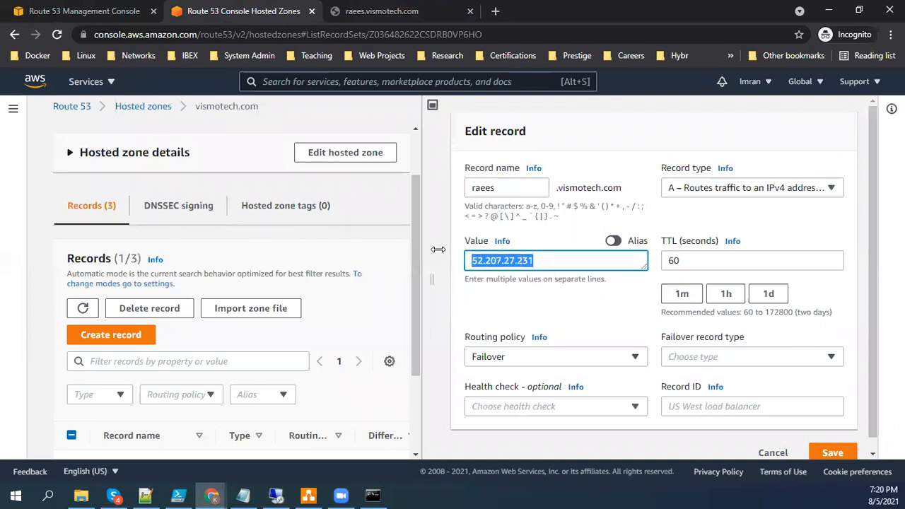
click(725, 360)
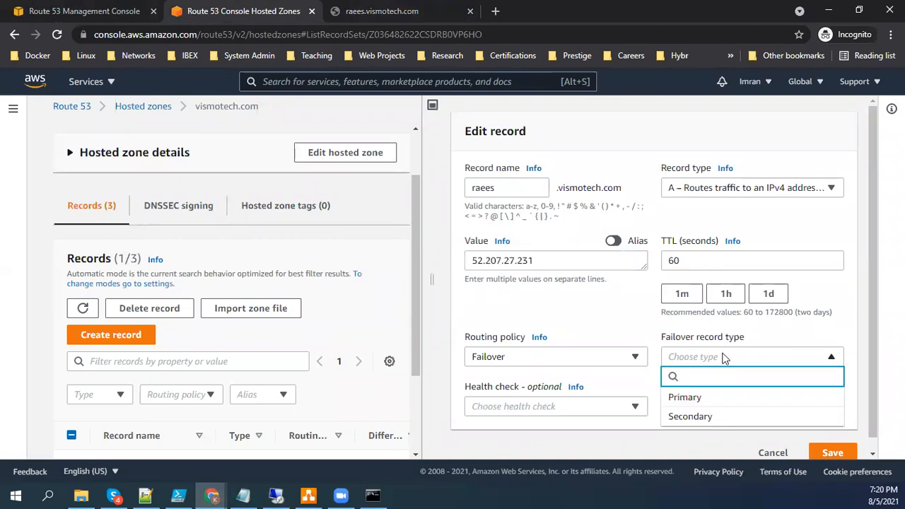
click(687, 396)
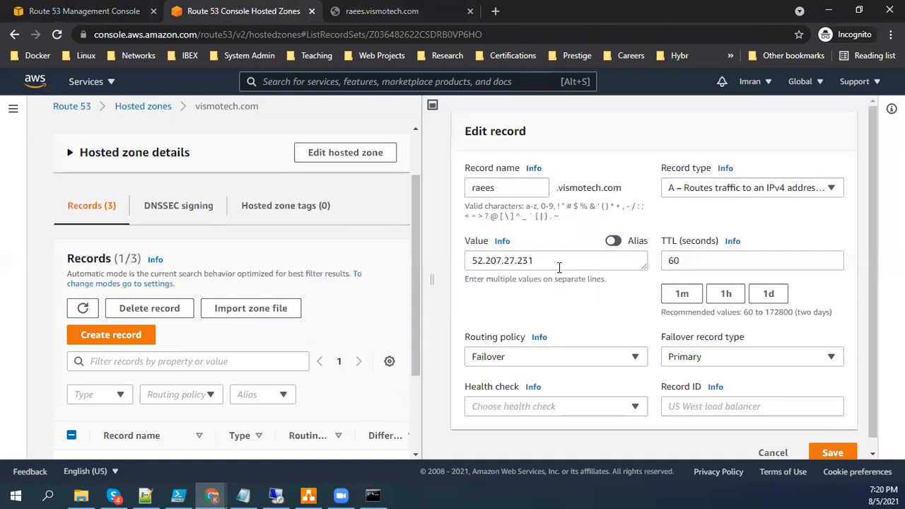
drag(559, 263, 467, 259)
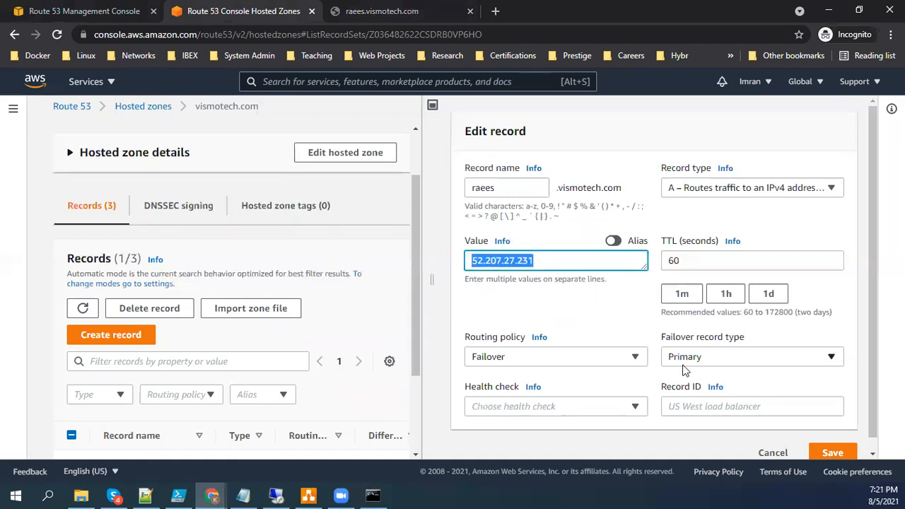
click(633, 408)
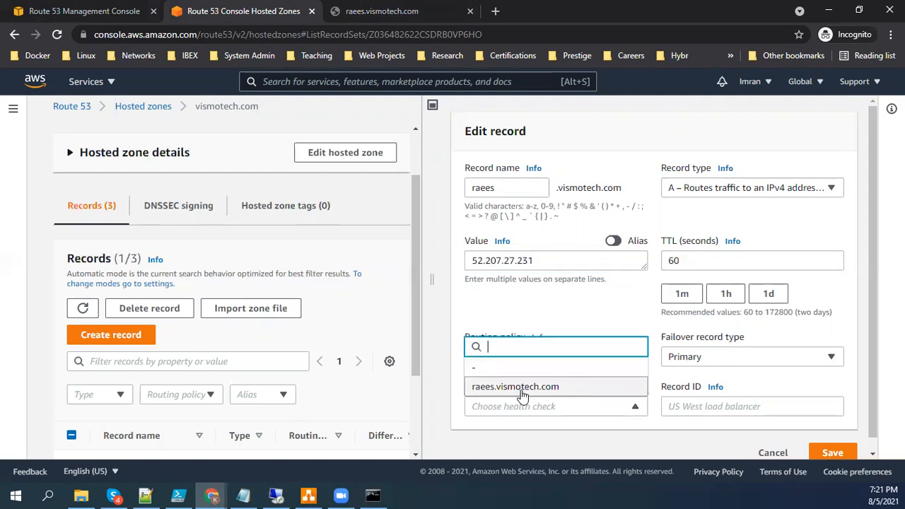
click(516, 386)
Step: Review the raees.vismotech.com health check against the IP value in the record being edited
click(60, 9)
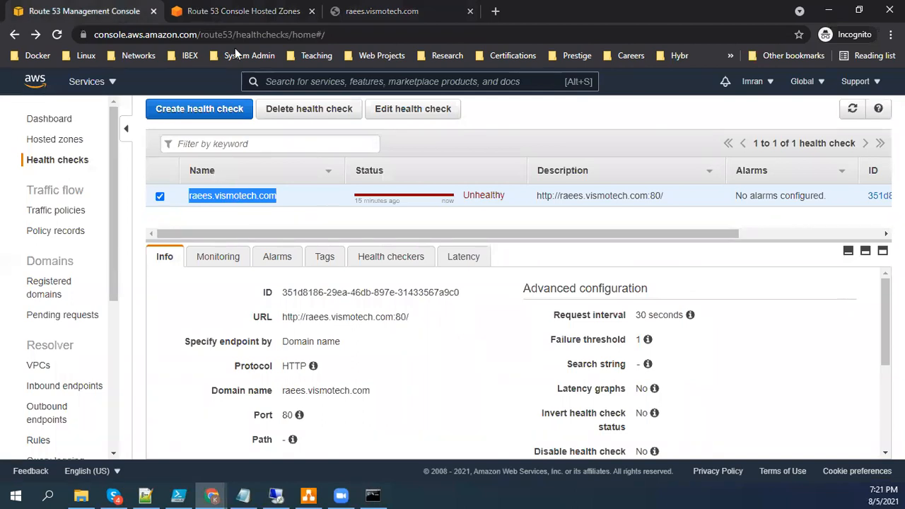
click(246, 10)
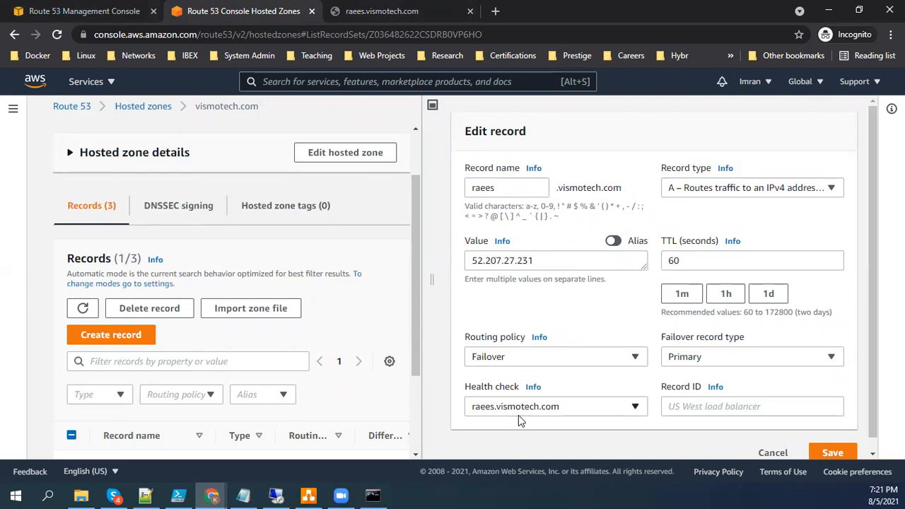
click(116, 12)
click(228, 8)
click(535, 261)
drag(535, 260, 453, 256)
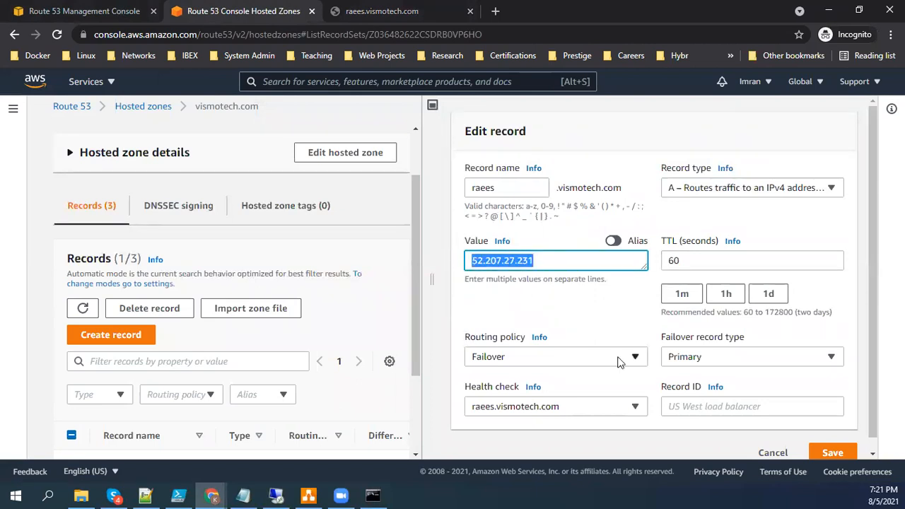
Step: Keep Primary as the failover record type, enter Pr as the record ID and save the raees record
click(734, 358)
click(685, 397)
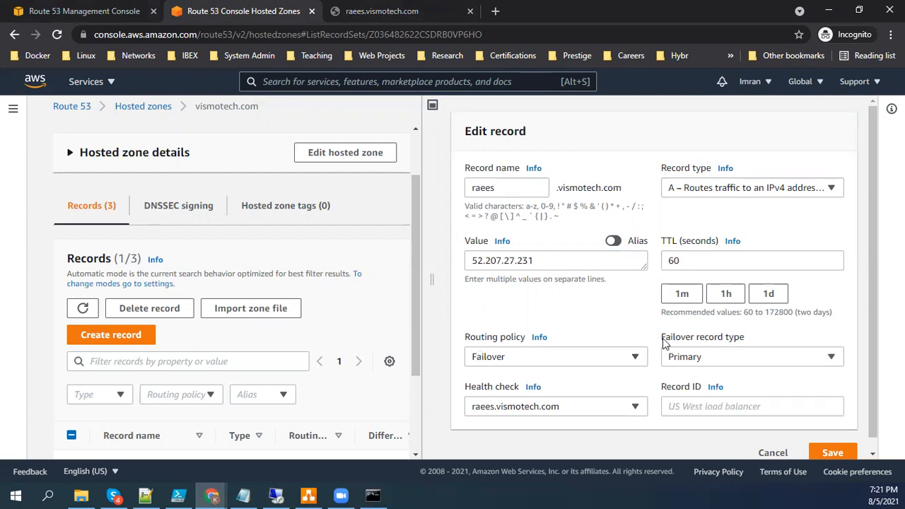
scroll(842, 442, down, 1)
click(845, 442)
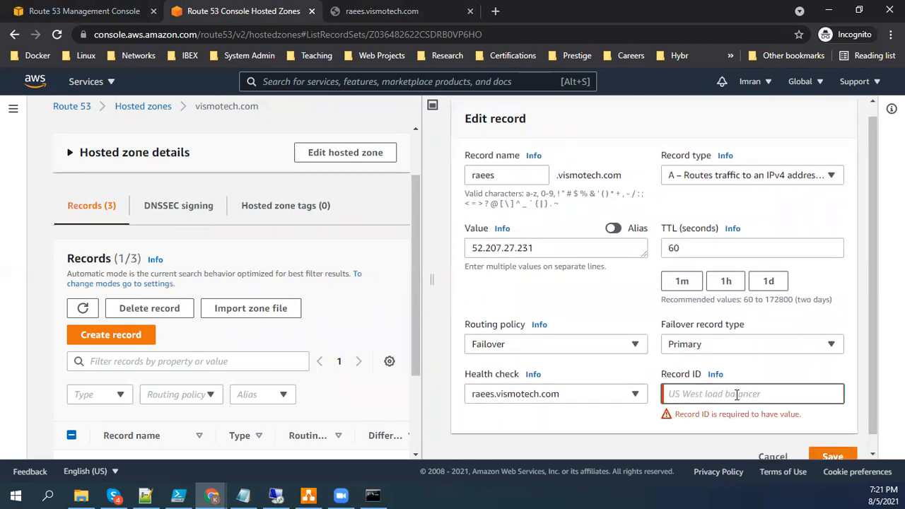
text(Pr)
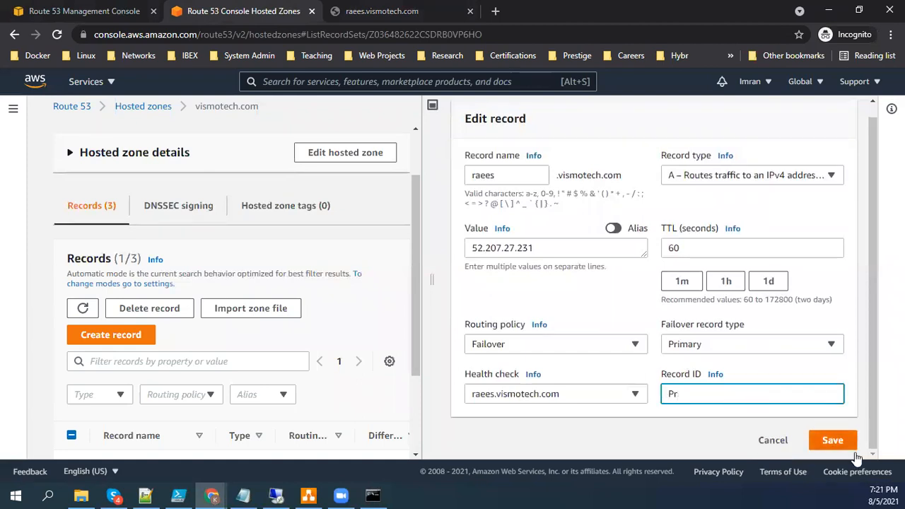
click(834, 441)
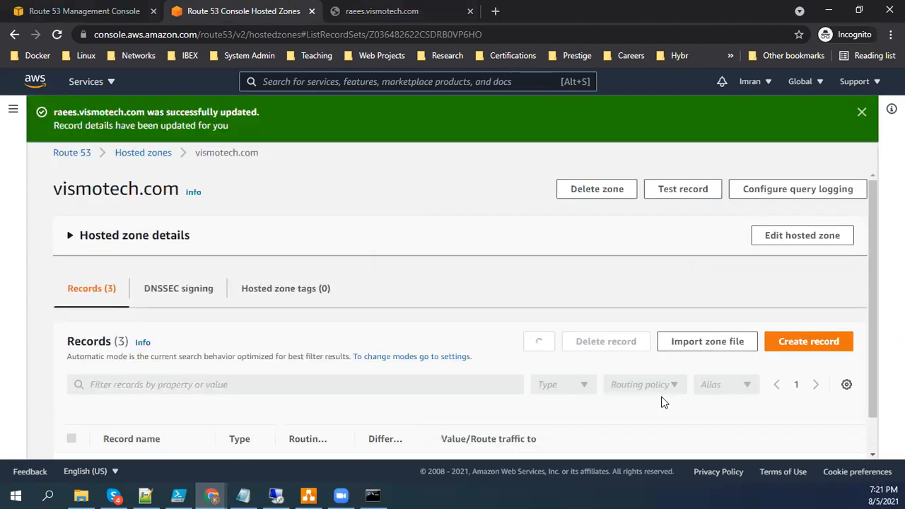
Step: Widen the routing policy column in the records list and examine the raees record's routing policy and differentiator
scroll(816, 354, down, 3)
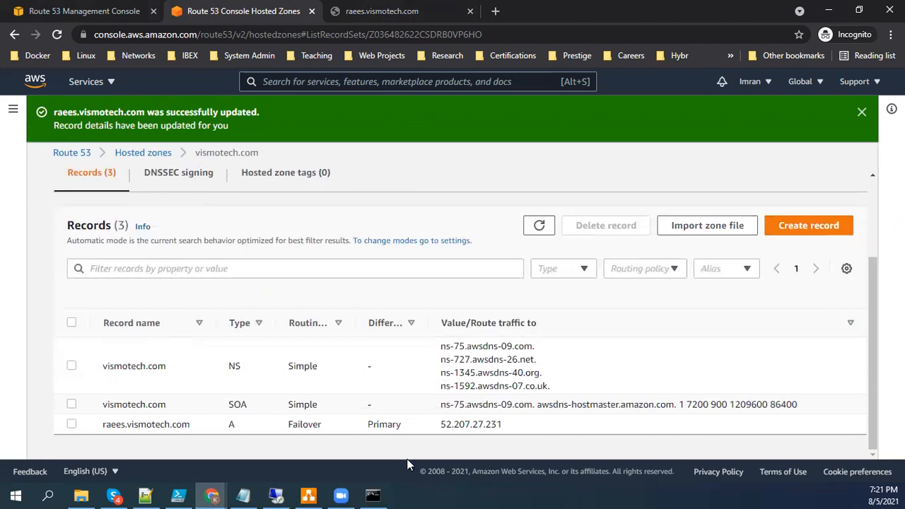
double_click(300, 425)
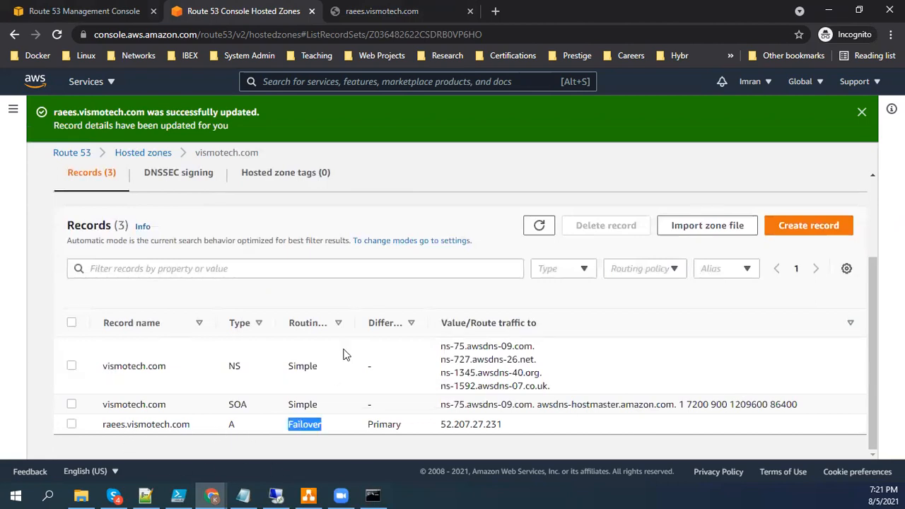
drag(352, 323, 395, 327)
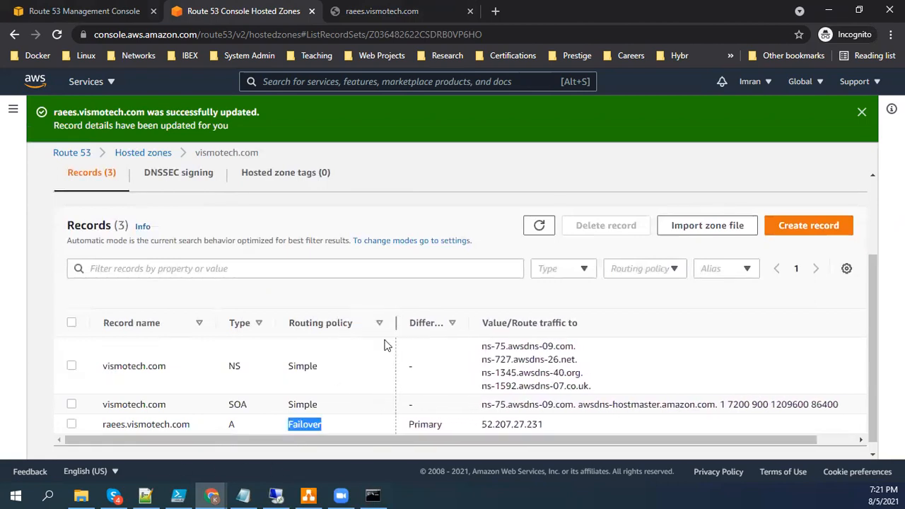
click(412, 419)
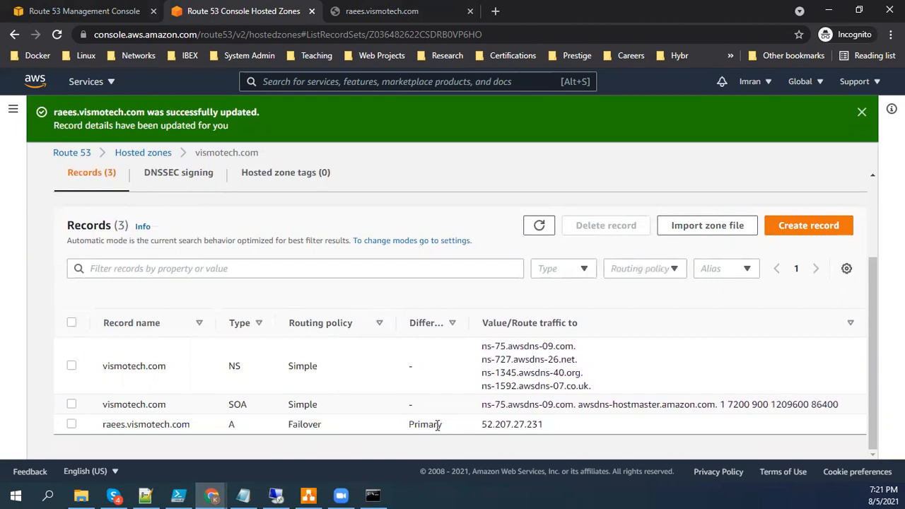
double_click(437, 425)
Step: Check the status of the raees.vismotech.com health check and compare it with the failover record in the hosted zone
click(79, 9)
click(200, 196)
drag(198, 196, 241, 196)
click(333, 208)
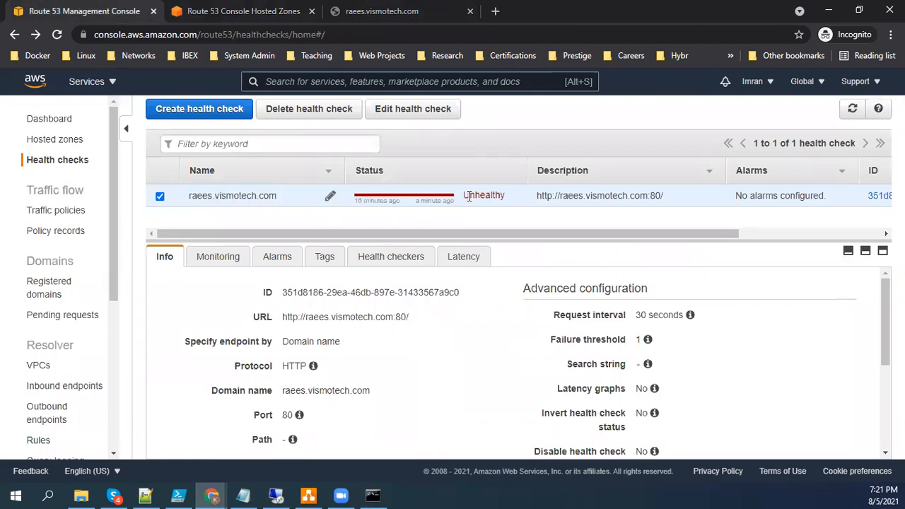
click(243, 10)
drag(104, 423, 537, 424)
click(538, 425)
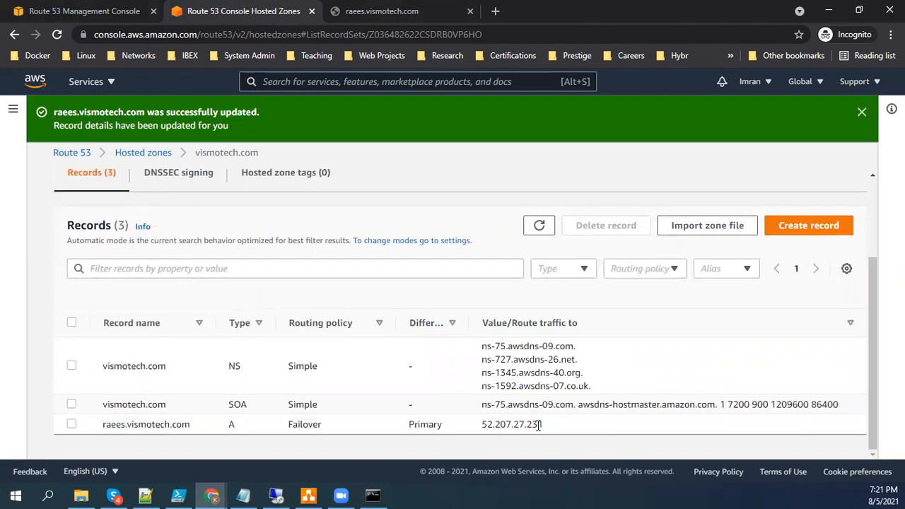
Step: Start a new record in the vismotech.com hosted zone and name it raees, copying the name from the command prompt
click(818, 232)
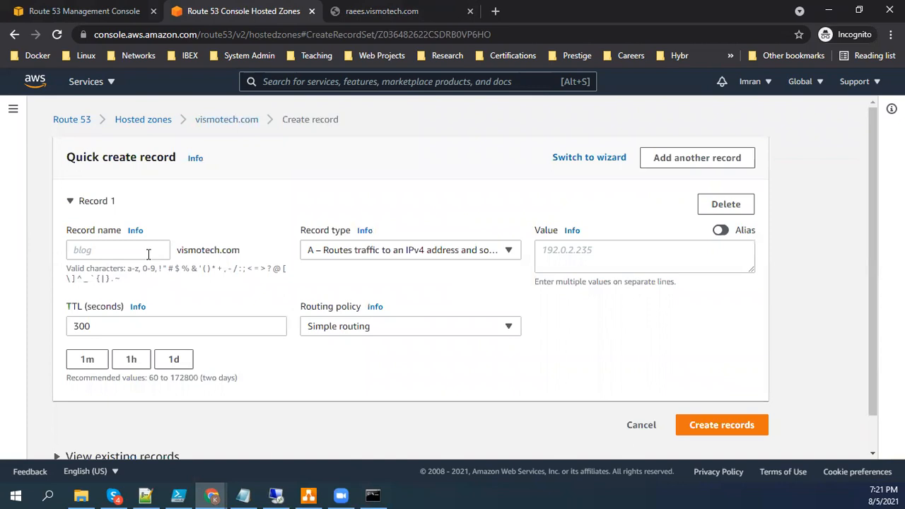
click(148, 254)
click(373, 495)
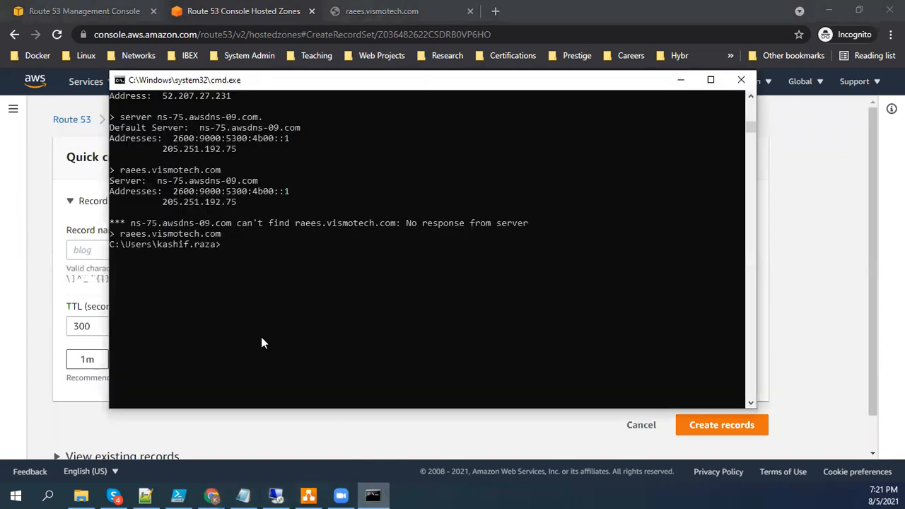
scroll(180, 207, up, 5)
scroll(185, 269, down, 5)
drag(119, 232, 149, 235)
key(ctrl+c)
right_click(150, 235)
click(103, 250)
key(ctrl+v)
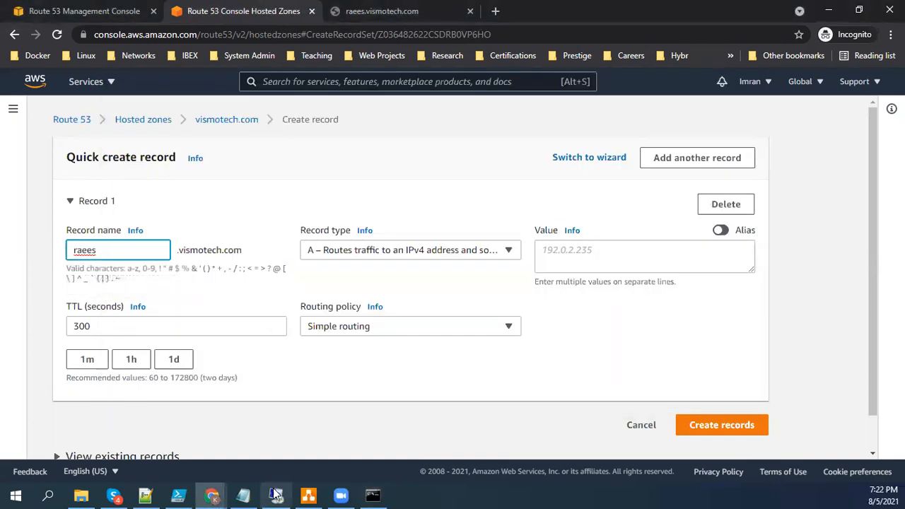
Step: Set the new raees record's value to 3.219.29.115 and its routing policy to Failover
click(309, 494)
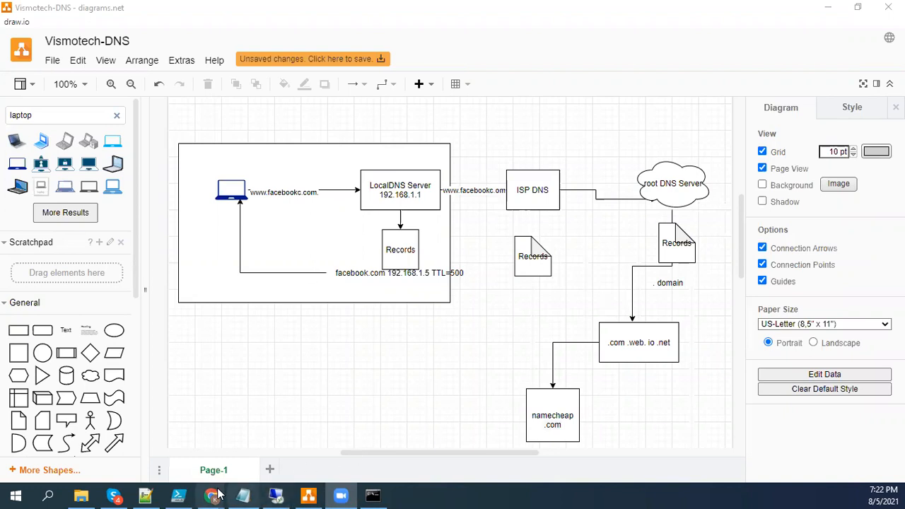
mouse_move(211, 495)
click(241, 440)
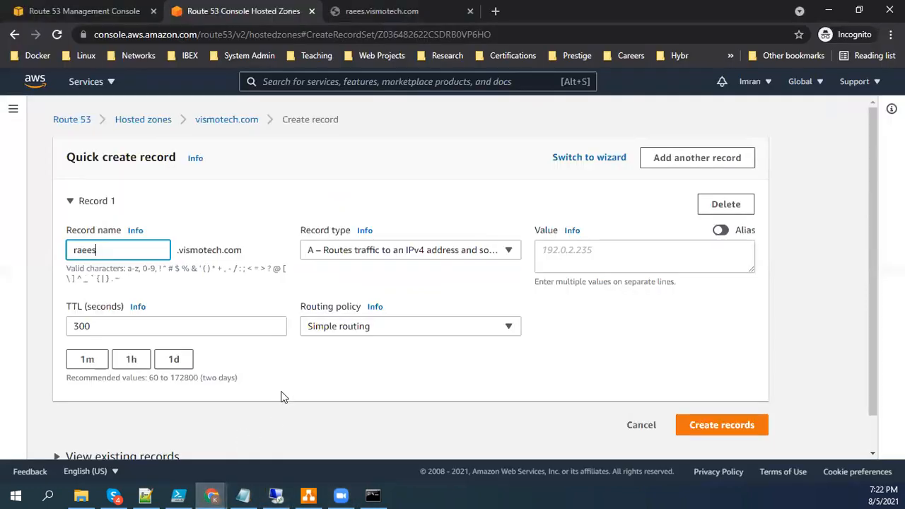
click(632, 255)
text(3.219.29.115)
click(410, 328)
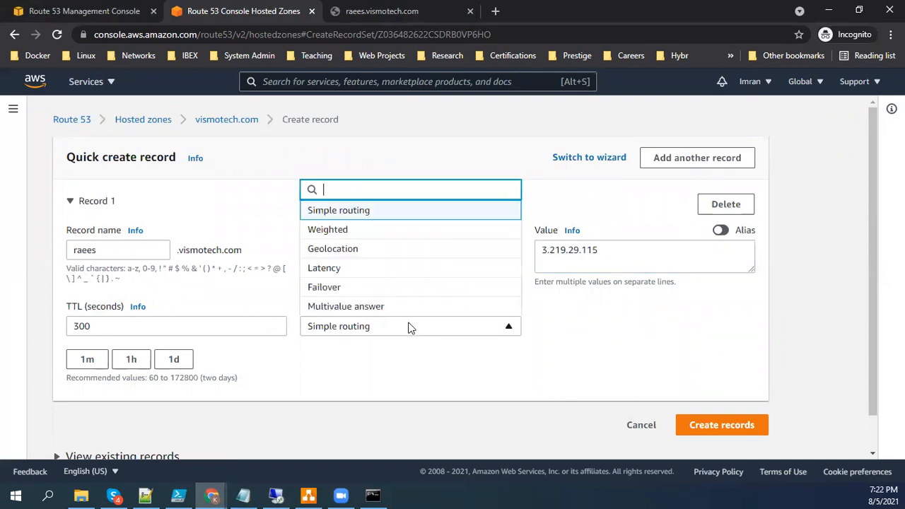
click(339, 288)
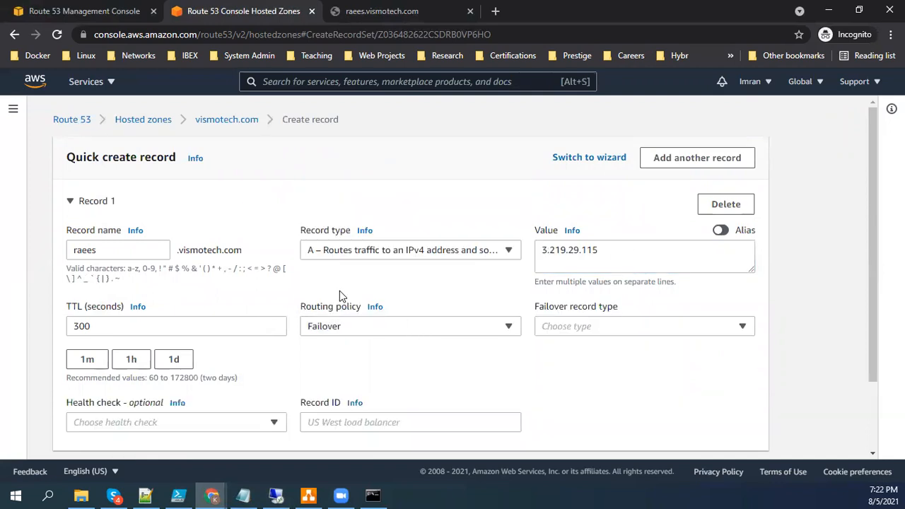
Step: Make the record Secondary with the raees.vismotech.com health check and record ID DR, and create it
click(611, 331)
click(597, 385)
click(270, 423)
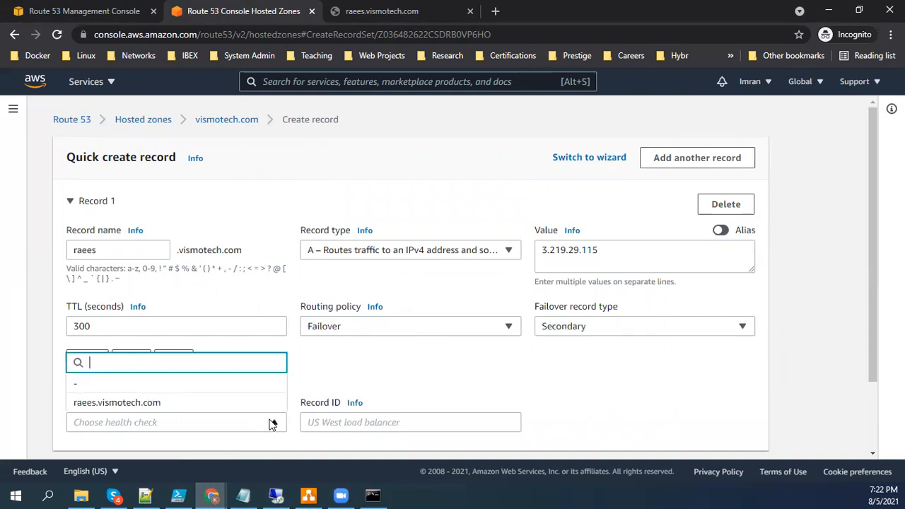
click(385, 383)
scroll(869, 292, down, 2)
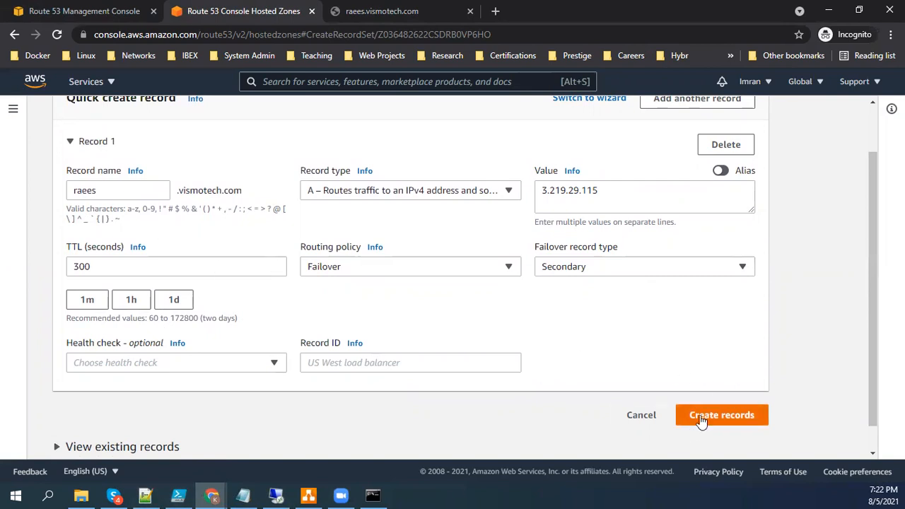
click(266, 371)
click(142, 346)
click(426, 367)
text(DR)
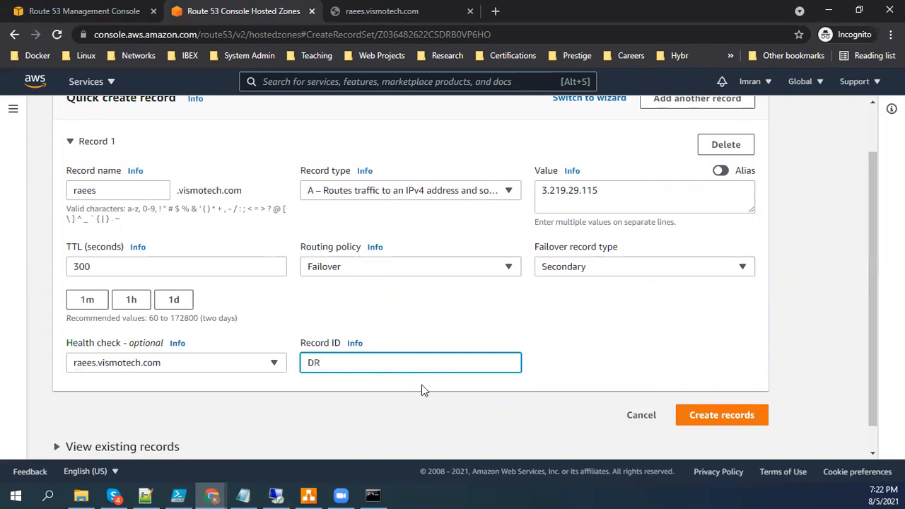
click(729, 415)
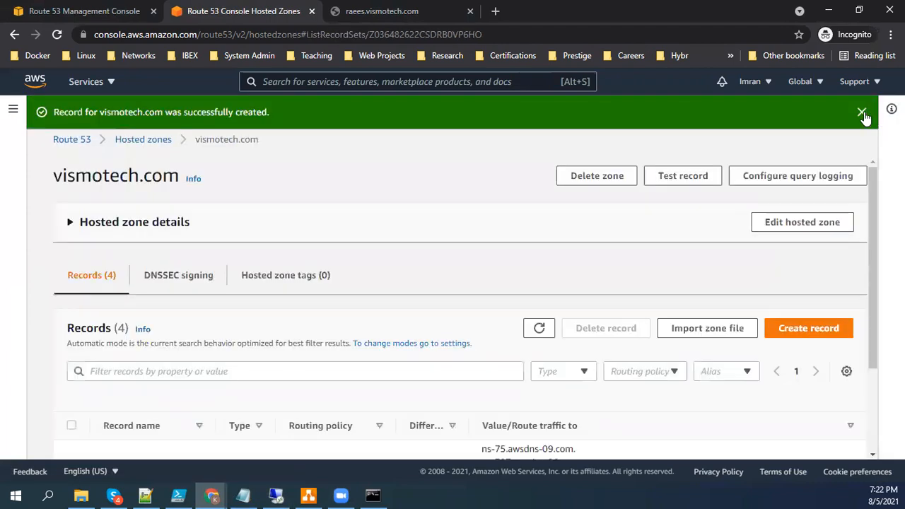
Step: Dismiss the notification and compare the secondary and primary raees.vismotech.com failover records in the records list
click(862, 114)
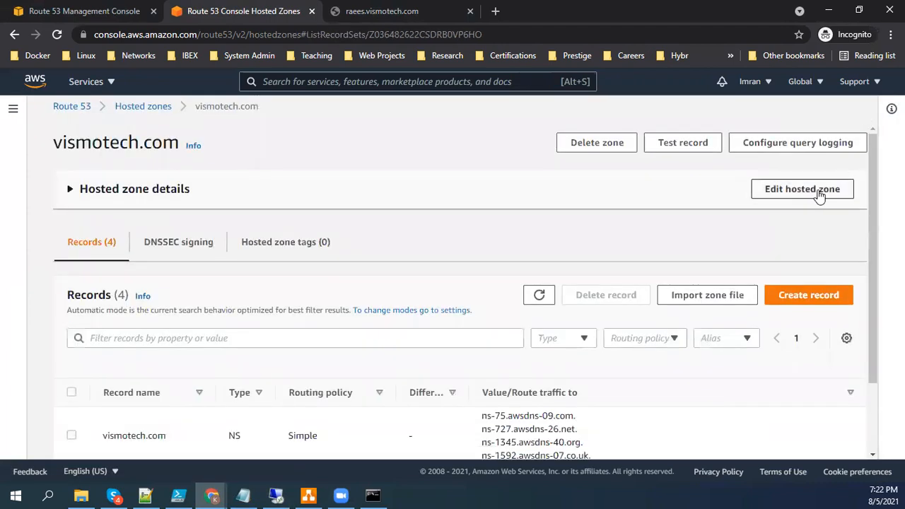
scroll(631, 327, down, 2)
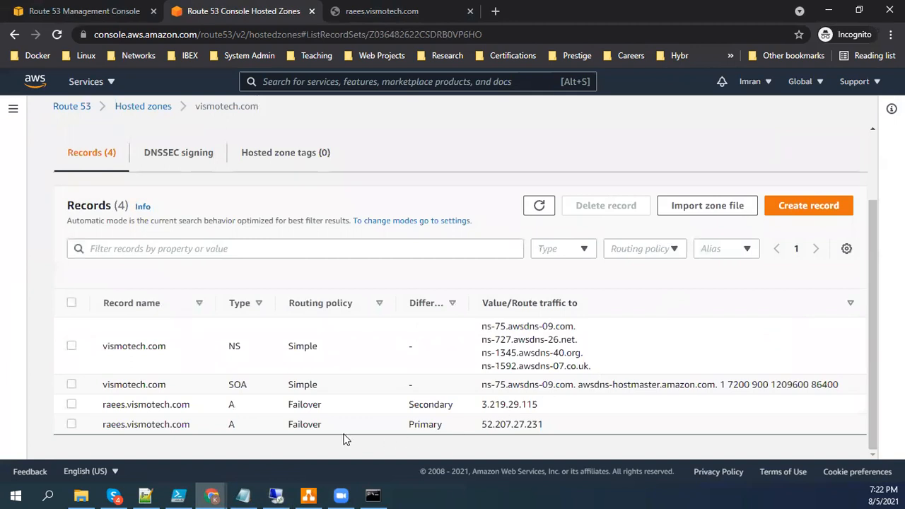
double_click(430, 403)
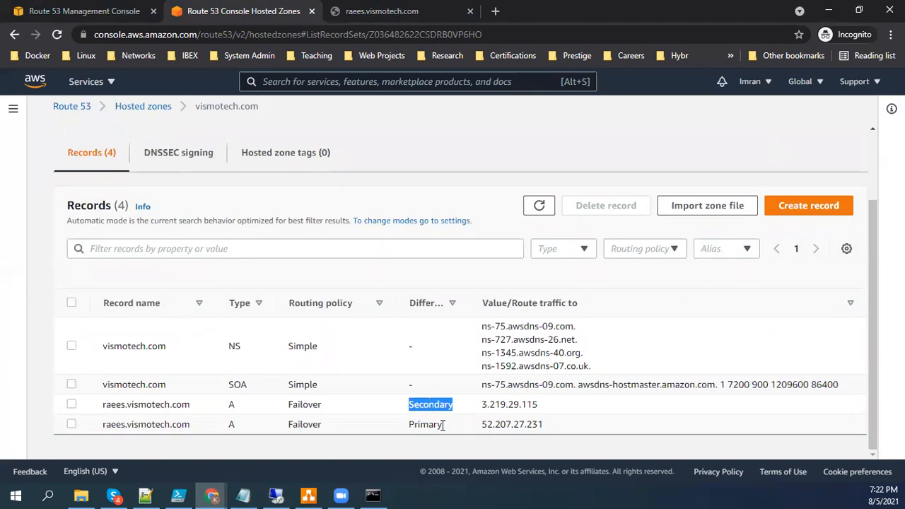
double_click(527, 424)
click(438, 403)
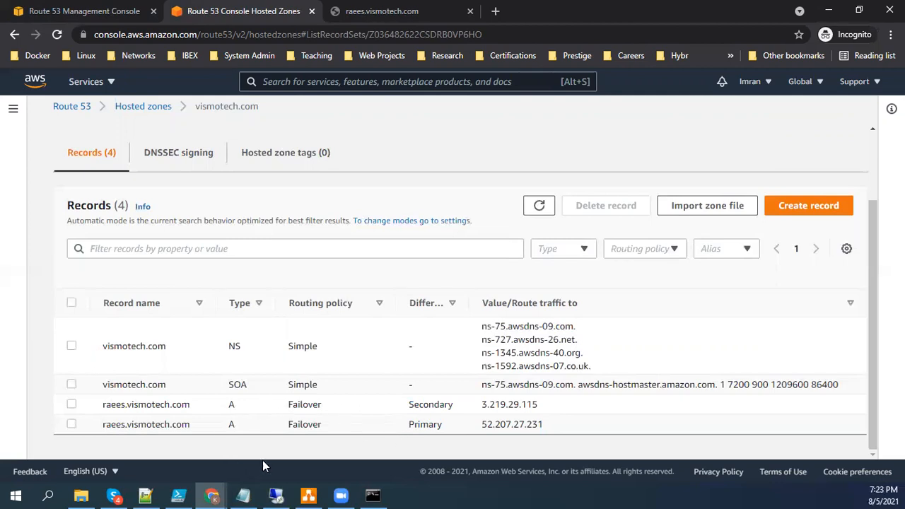
Step: Switch to the command prompt and flush the DNS resolver cache with ipconfig /flushdns
click(372, 495)
text(nslookup)
key(Return)
text(ipconfig)
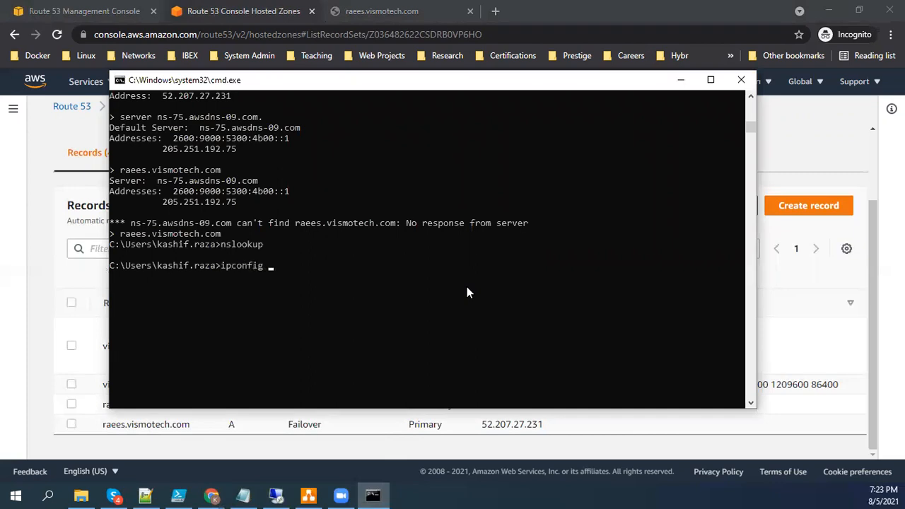
text( /slu)
key(BackSpace)
key(BackSpace)
text(flushdns)
key(Return)
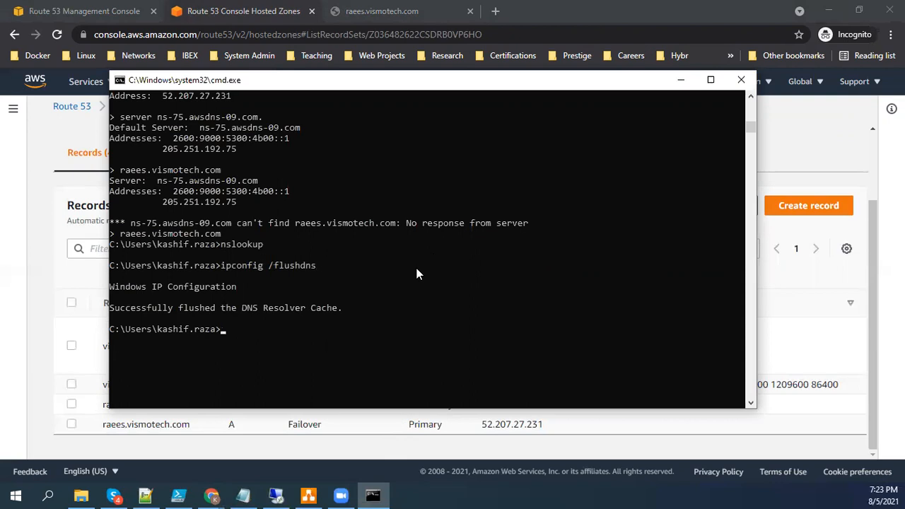
key(Up)
key(Return)
Step: Start nslookup and query raees.vismotech.com, copying the record name from the hosted zone's records list
key(Up)
key(Up)
key(Return)
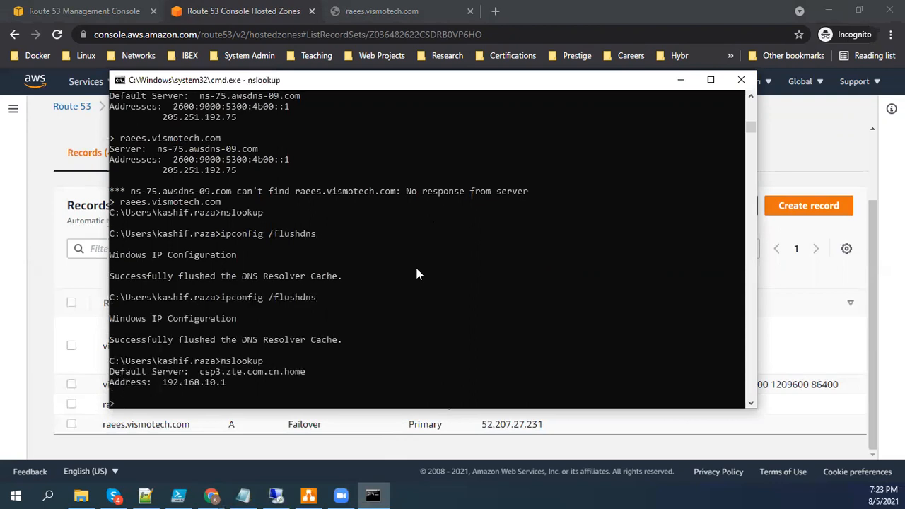
click(125, 429)
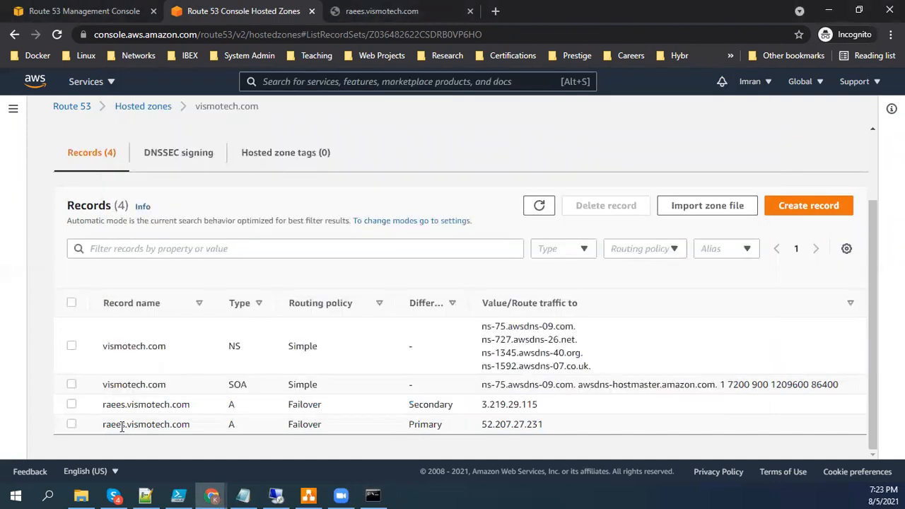
double_click(125, 425)
key(ctrl+c)
click(373, 495)
right_click(396, 391)
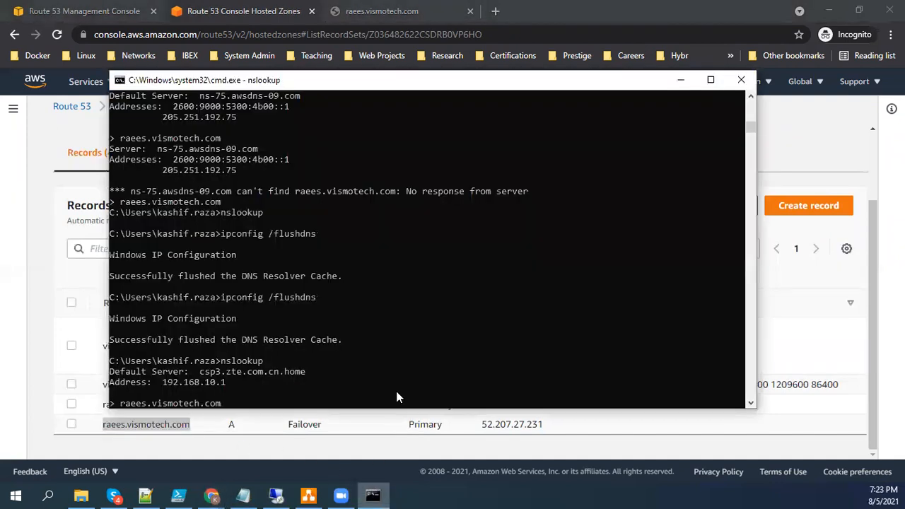
key(Return)
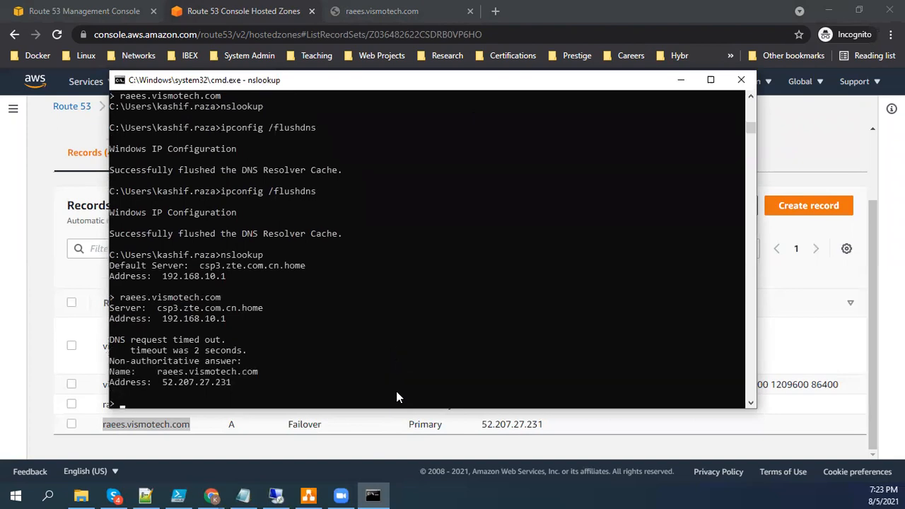
Step: Examine the timeout message and the responding server's address in the nslookup output
click(111, 338)
drag(246, 345, 246, 348)
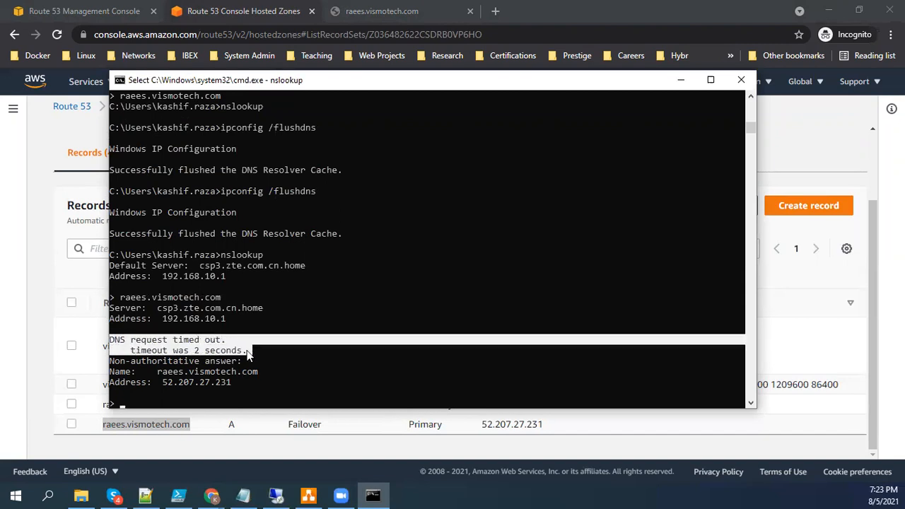
click(195, 347)
drag(135, 352, 244, 351)
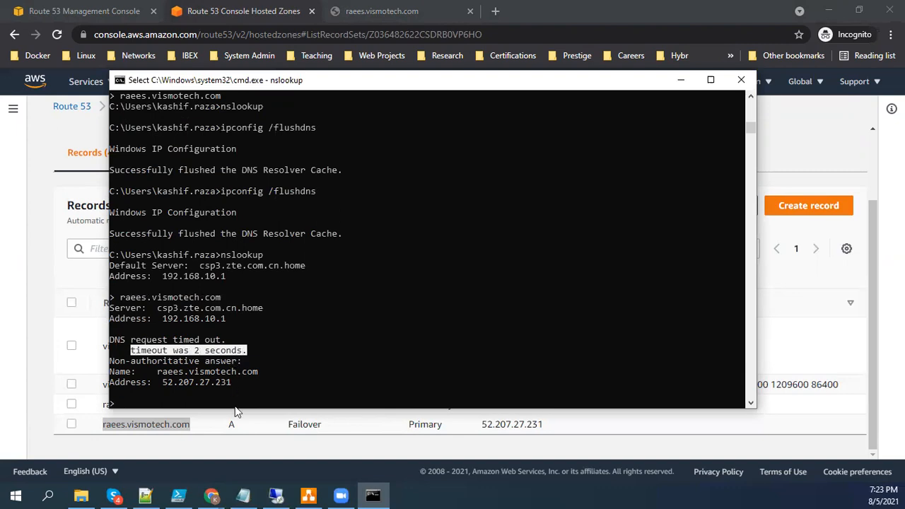
drag(169, 318, 224, 316)
click(226, 316)
click(227, 322)
drag(113, 336, 246, 350)
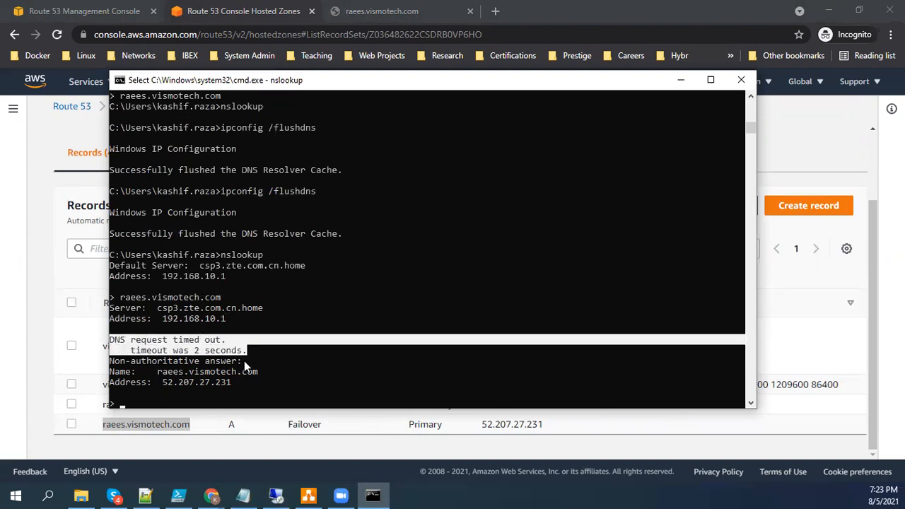
Step: Review the laptop client in the Vismotech-DNS diagram, then check the resolved address in the nslookup answer
click(308, 495)
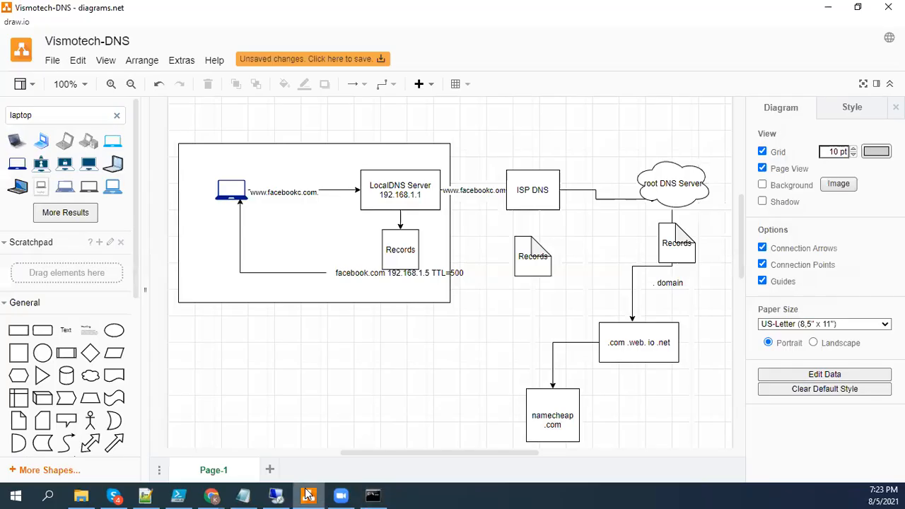
click(226, 198)
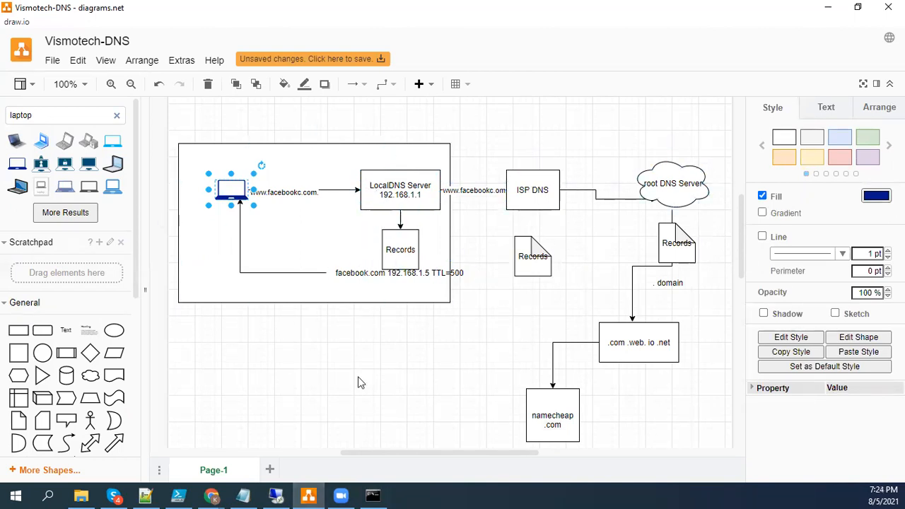
click(373, 495)
click(186, 380)
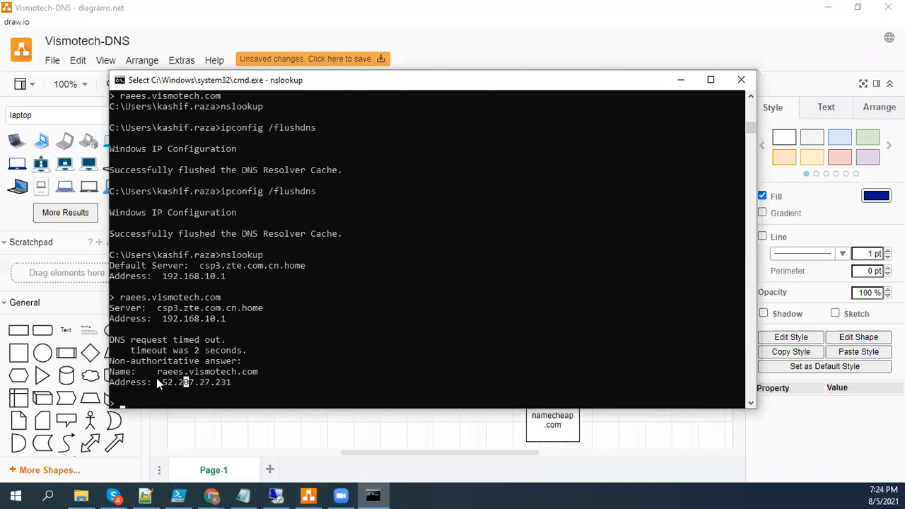
click(147, 379)
mouse_move(133, 359)
mouse_down()
mouse_move(183, 351)
mouse_move(212, 384)
mouse_move(234, 382)
mouse_up()
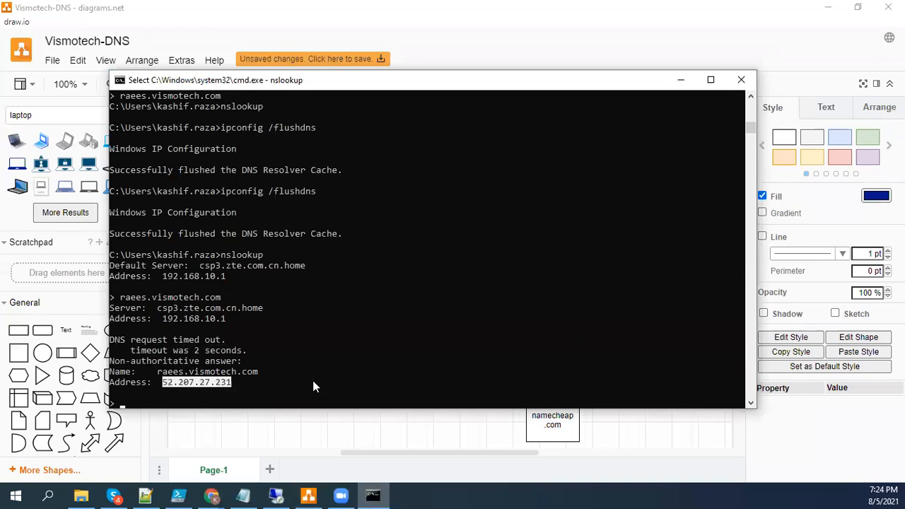
Step: Switch to the browser and reload the raees.vismotech.com page
click(211, 495)
click(249, 442)
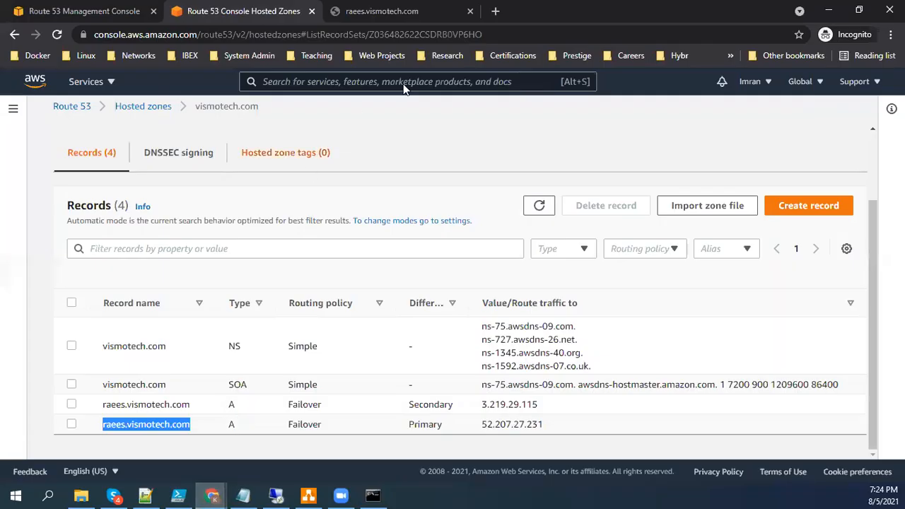
click(424, 9)
click(55, 34)
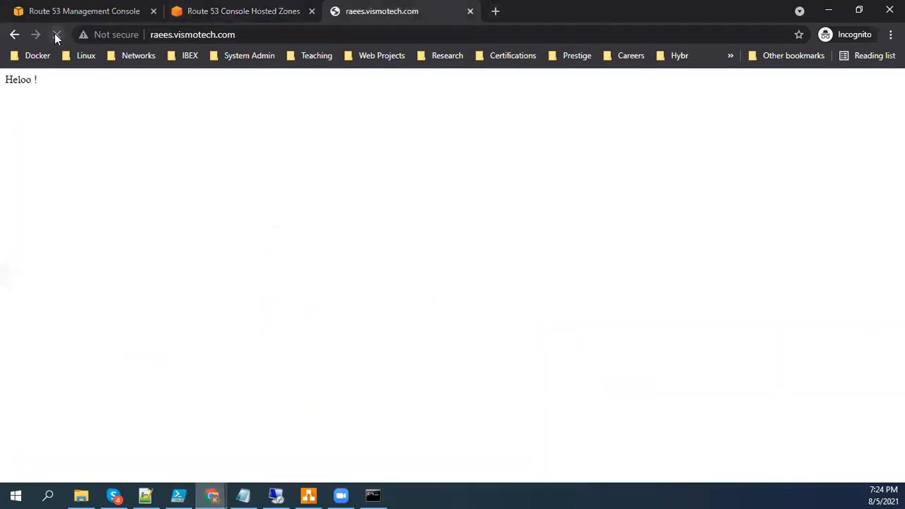
Step: Search Google for "global dns propagation" in a new browser tab
click(495, 12)
text(dns)
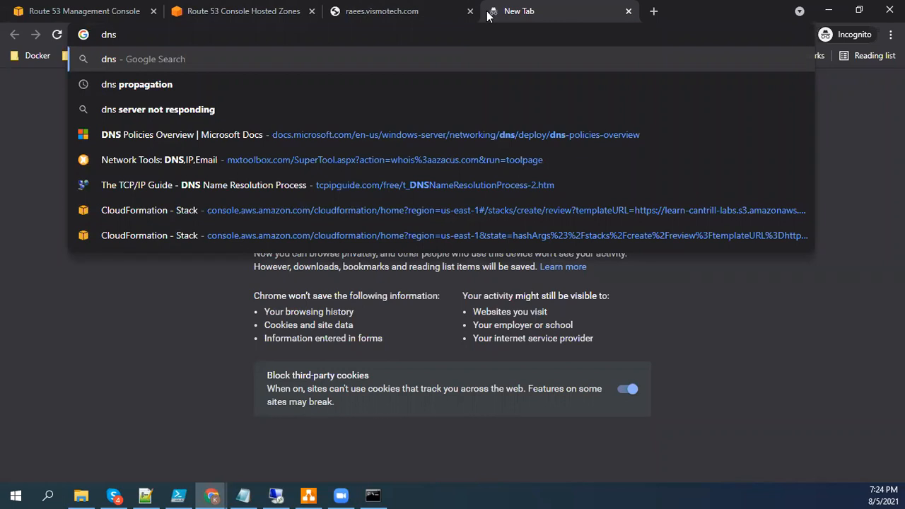
key(BackSpace)
key(BackSpace)
key(BackSpace)
text(gl)
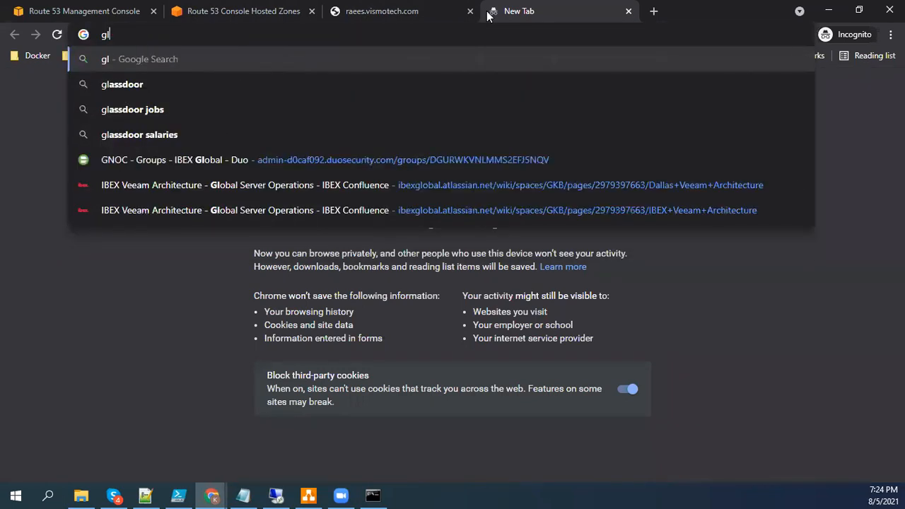
text(oba)
key(BackSpace)
text(l)
key(BackSpace)
text(al dns propagation)
key(Return)
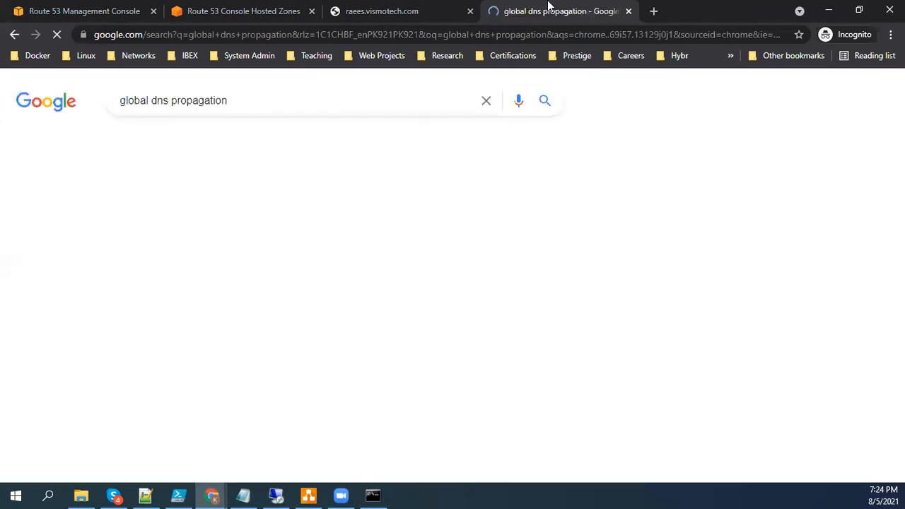
Step: Open the whatsmydns.net DNS Checker result in a separate tab and bring it to the front
right_click(213, 222)
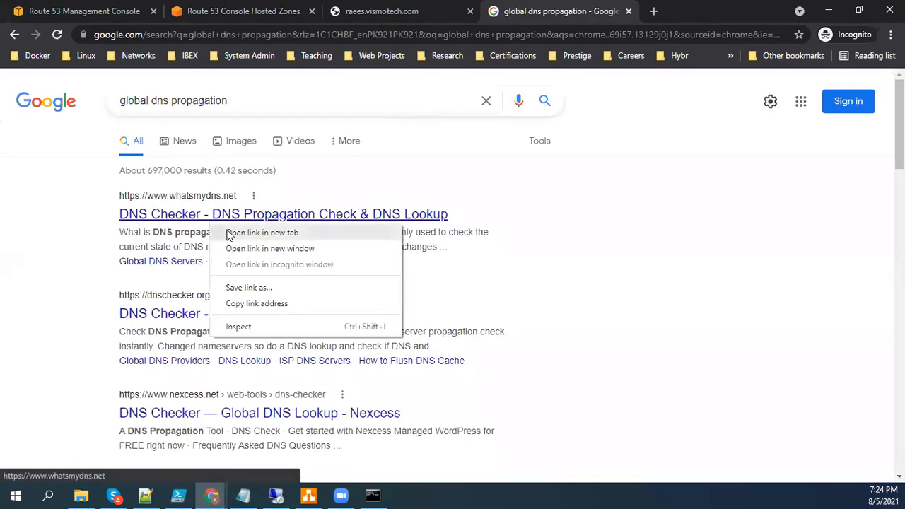
click(230, 235)
click(617, 10)
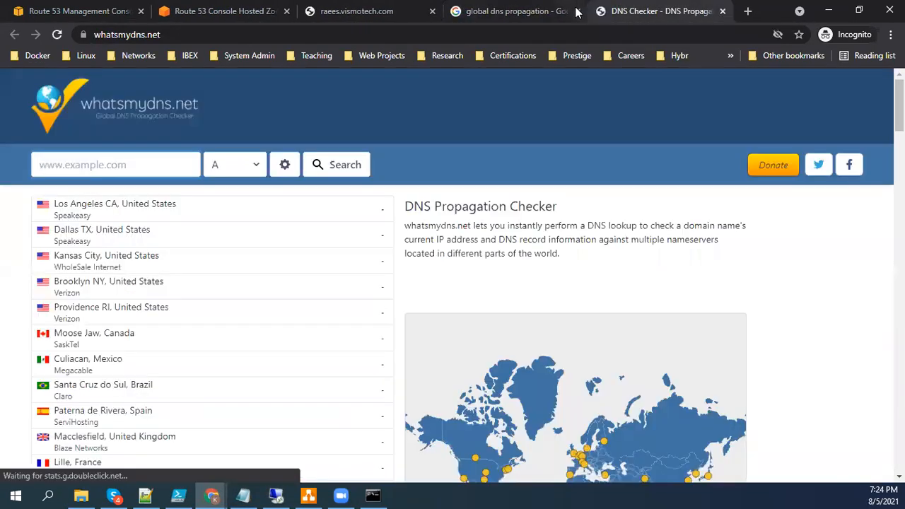
Step: Look up the A record propagation of raees.vismotech.com on whatsmydns.net and review the results across the listed locations
click(125, 166)
text(raees.vismotech.com)
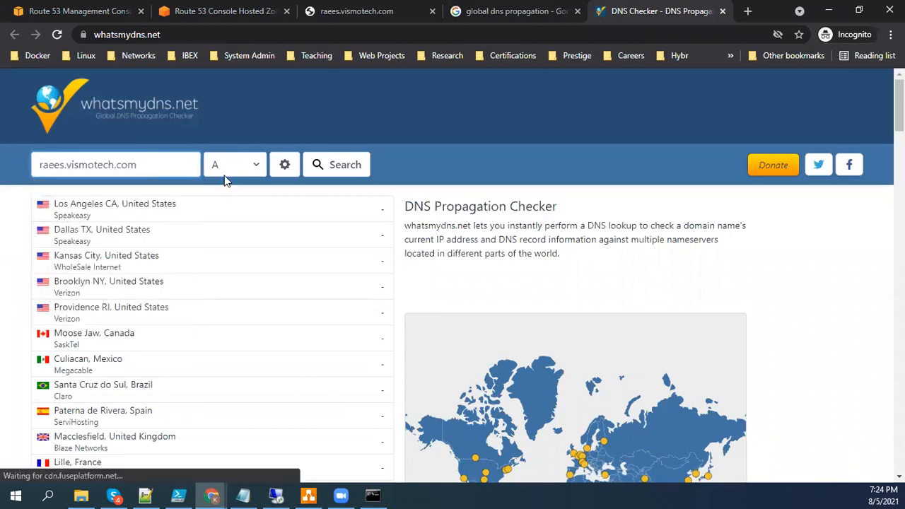
click(318, 165)
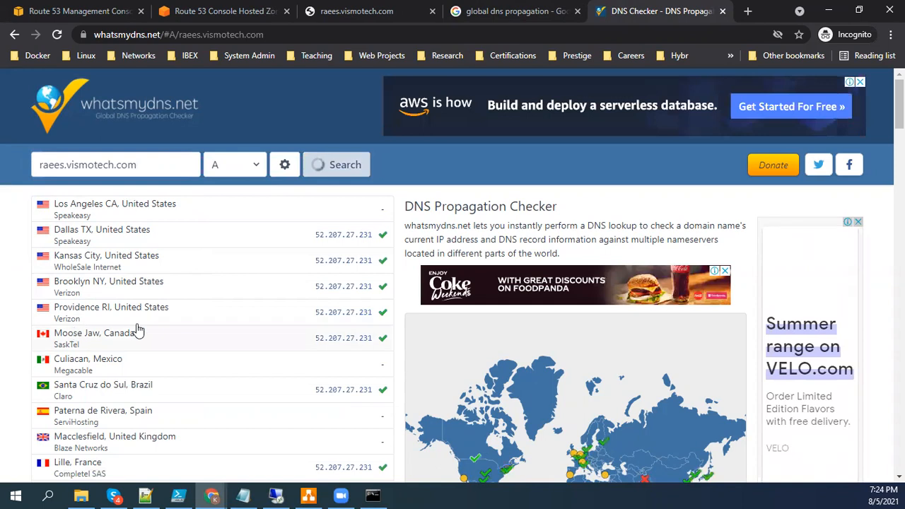
scroll(319, 371, down, 10)
scroll(343, 358, up, 5)
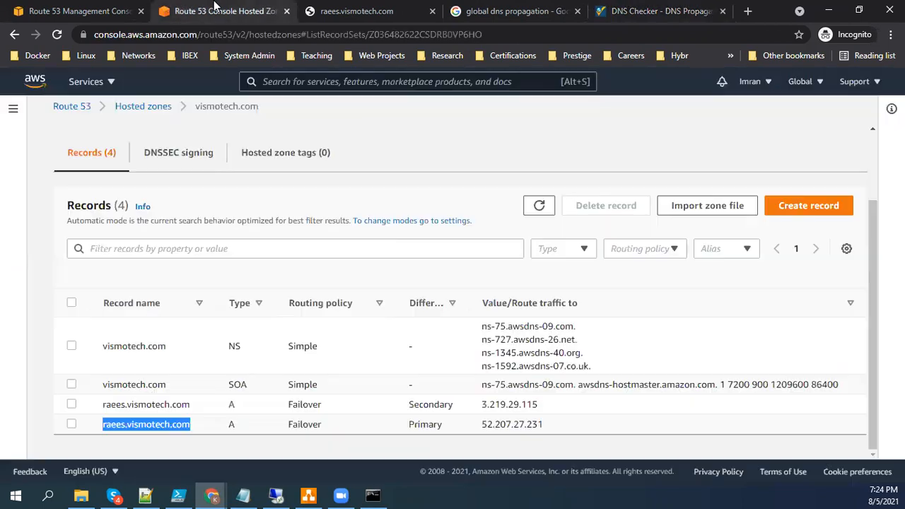
Step: Return to the vismotech.com hosted zone and examine the primary and secondary failover record values for raees.vismotech.com
click(188, 11)
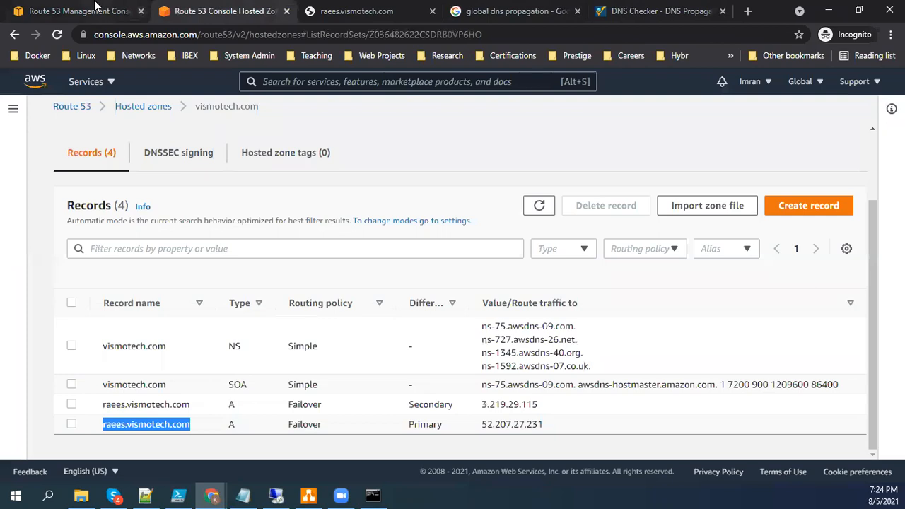
click(536, 423)
drag(539, 404, 405, 408)
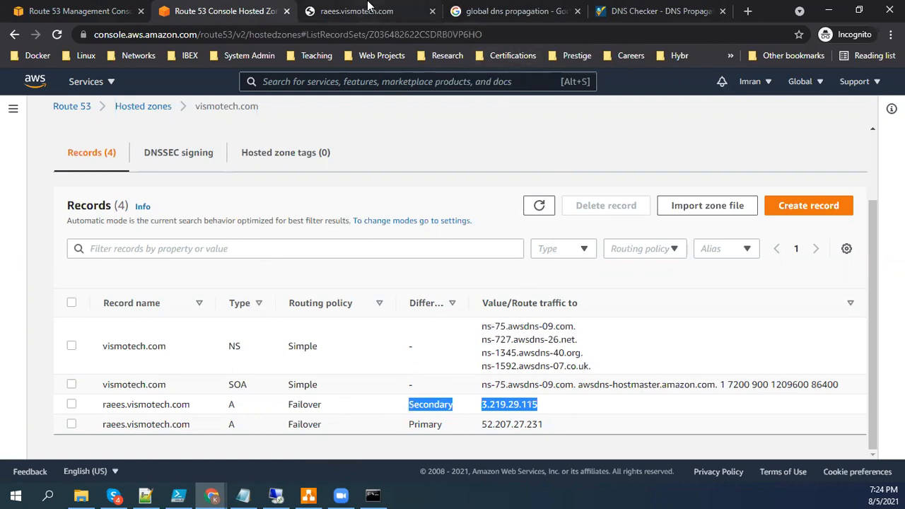
Step: Refresh the Route 53 health checks list repeatedly and examine the raees.vismotech.com check's status timeline and details
click(78, 11)
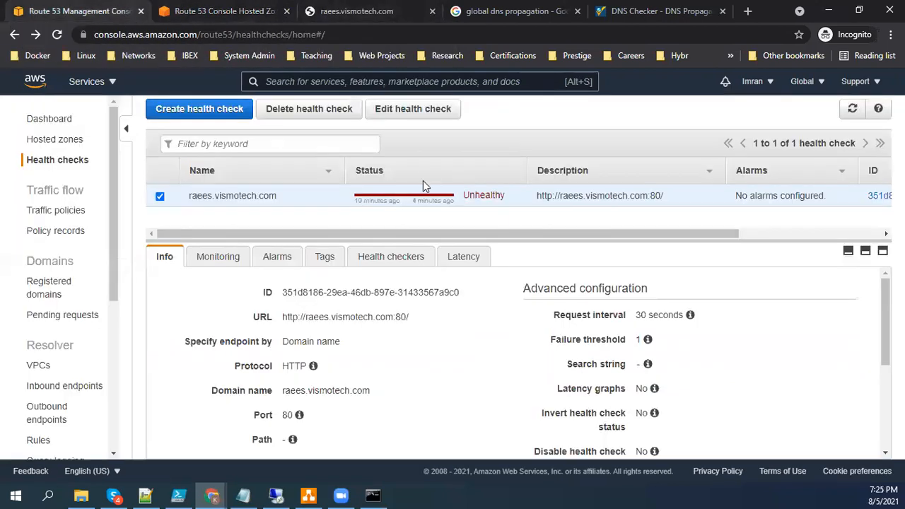
click(852, 109)
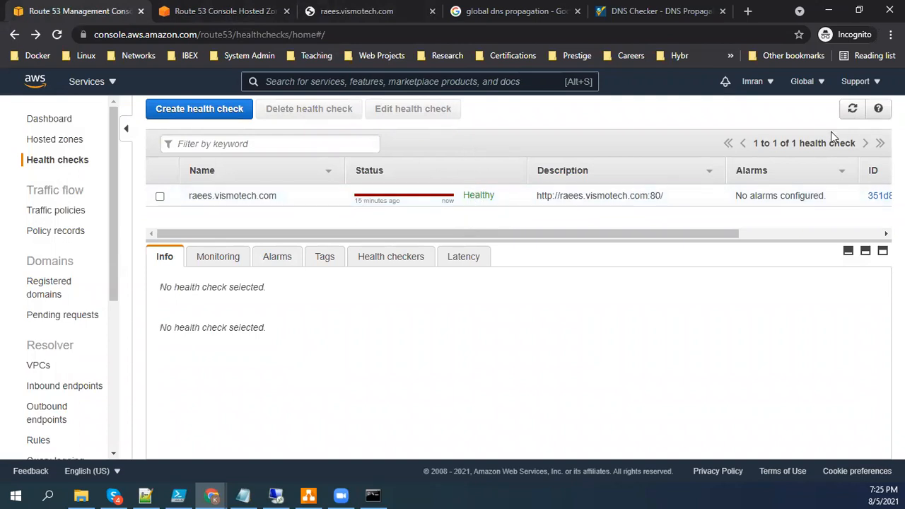
click(852, 111)
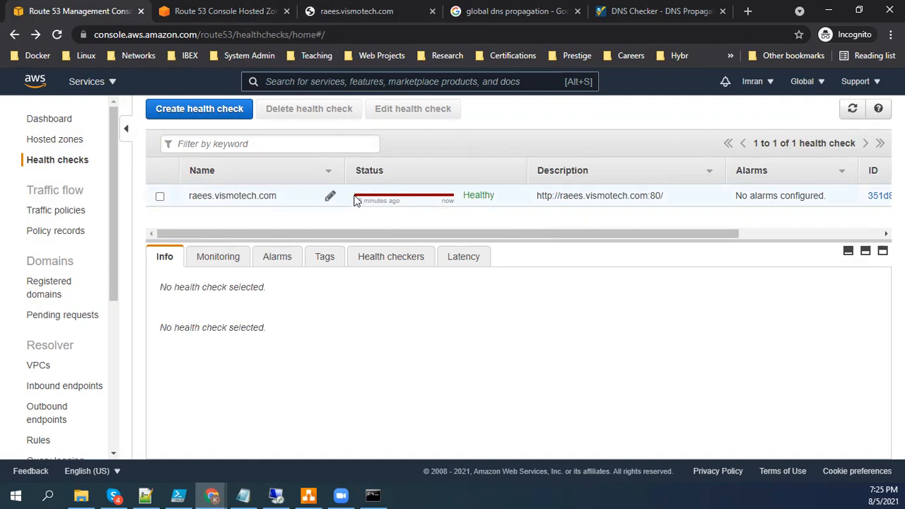
drag(355, 201, 447, 197)
click(452, 193)
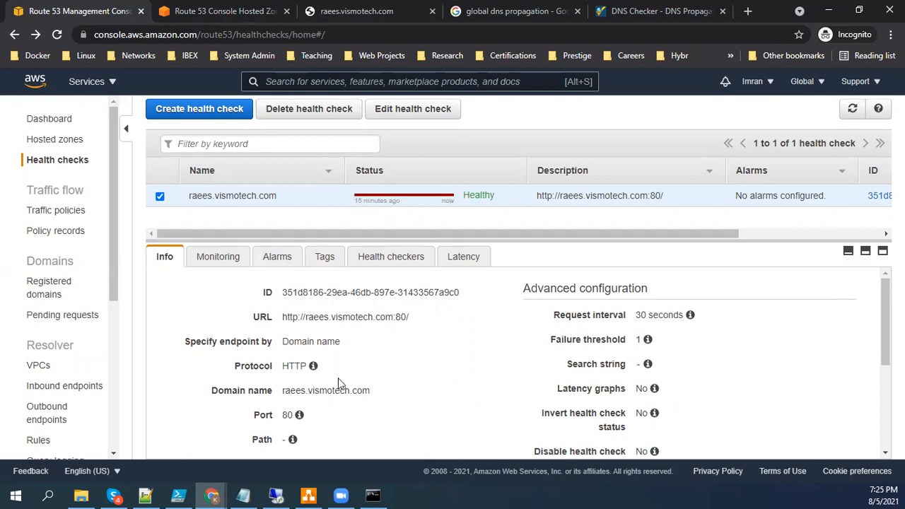
click(852, 110)
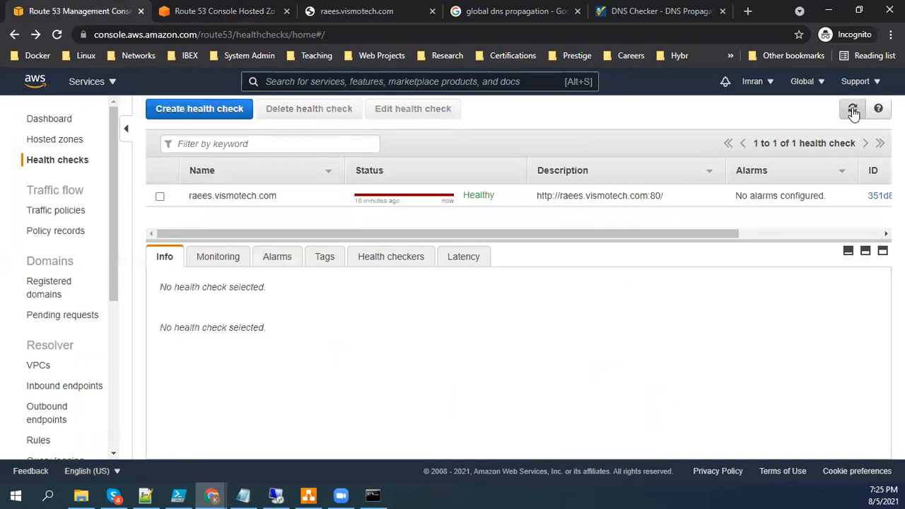
click(852, 110)
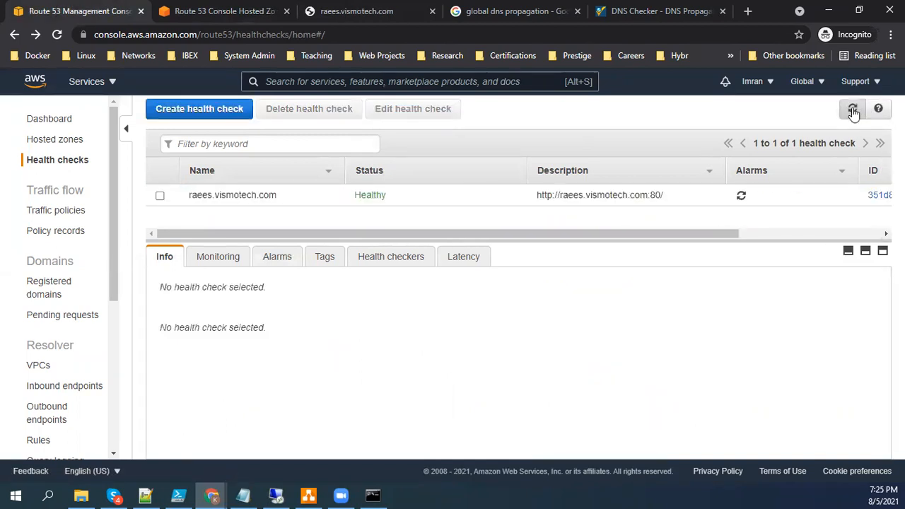
Step: Reload the raees.vismotech.com site, then return to the Route 53 health checks and refresh their status
click(352, 9)
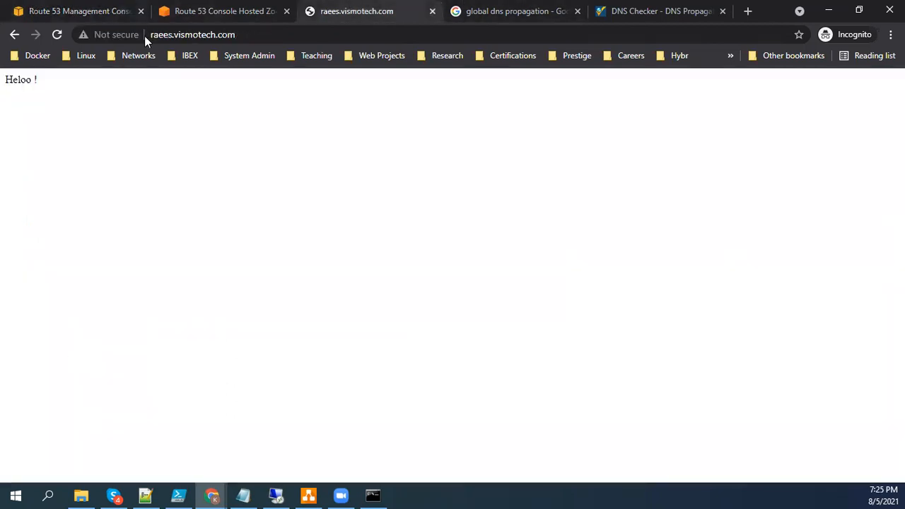
click(42, 8)
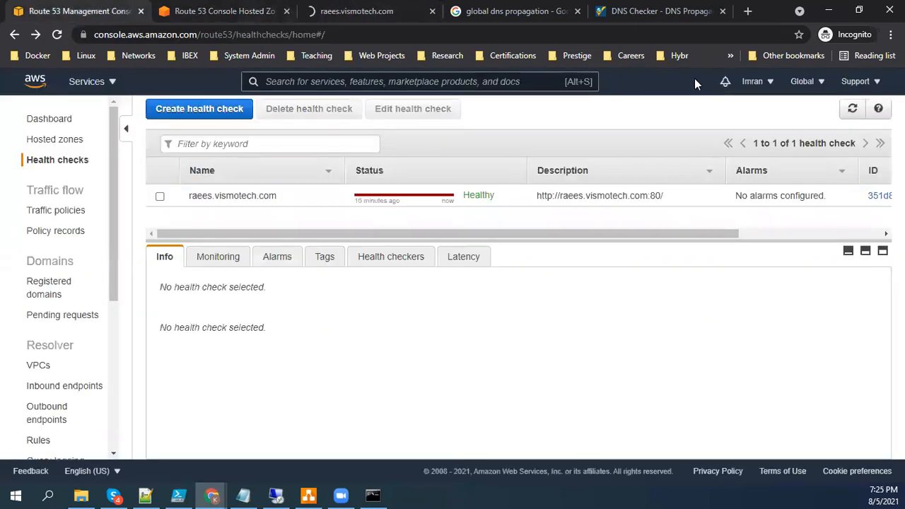
click(852, 111)
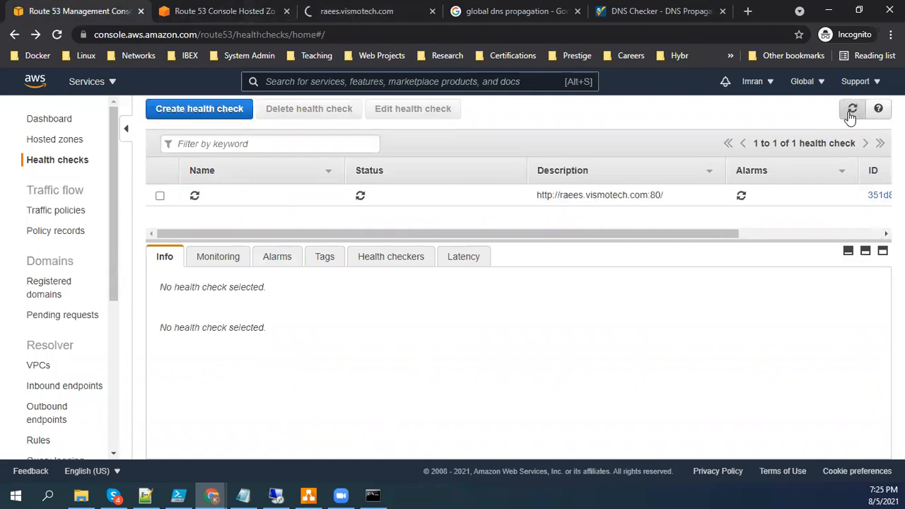
click(852, 111)
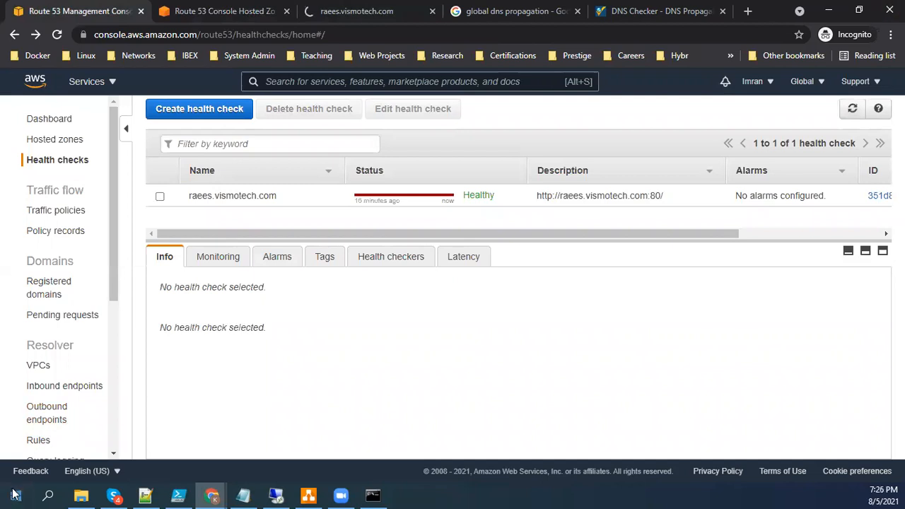
Step: Reload the whole Health checks console page and refresh its list to recheck the raees.vismotech.com status
click(57, 35)
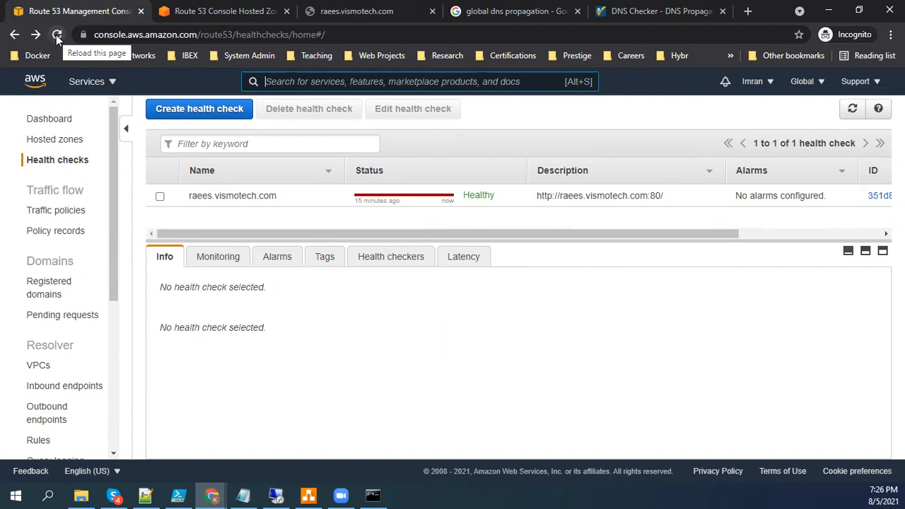
click(57, 35)
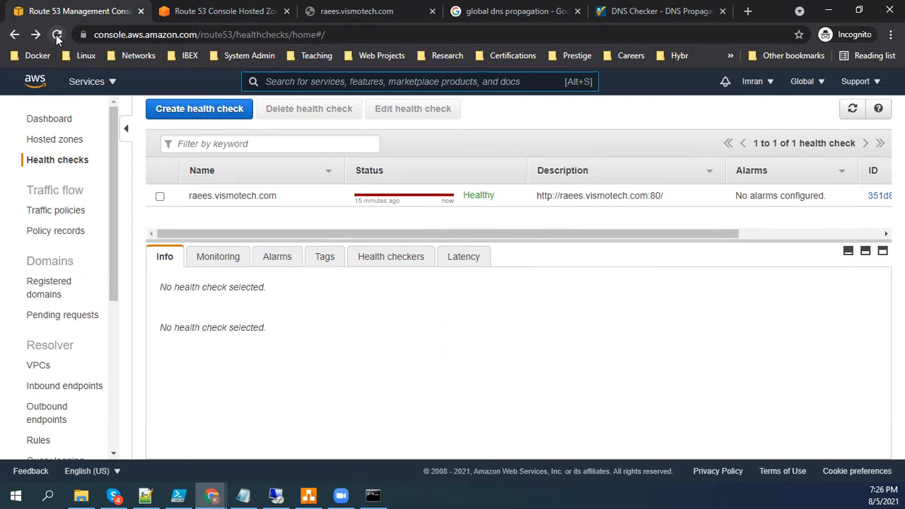
click(846, 112)
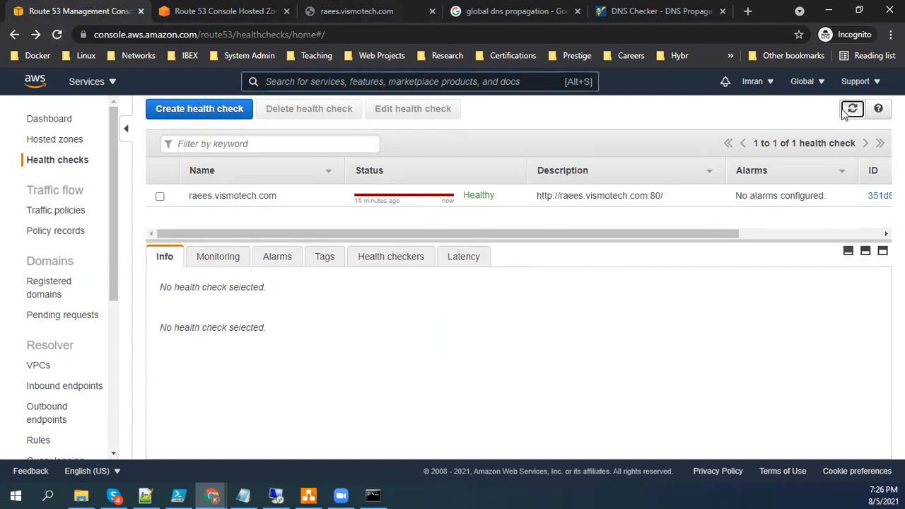
click(849, 111)
Step: Retry loading raees.vismotech.com in its browser tab, then refresh the health check status in Route 53 again
click(399, 11)
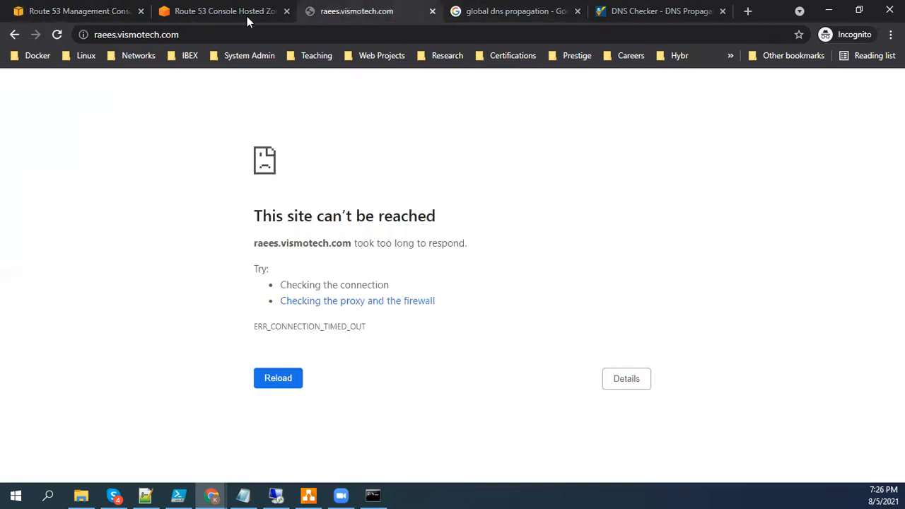
click(67, 12)
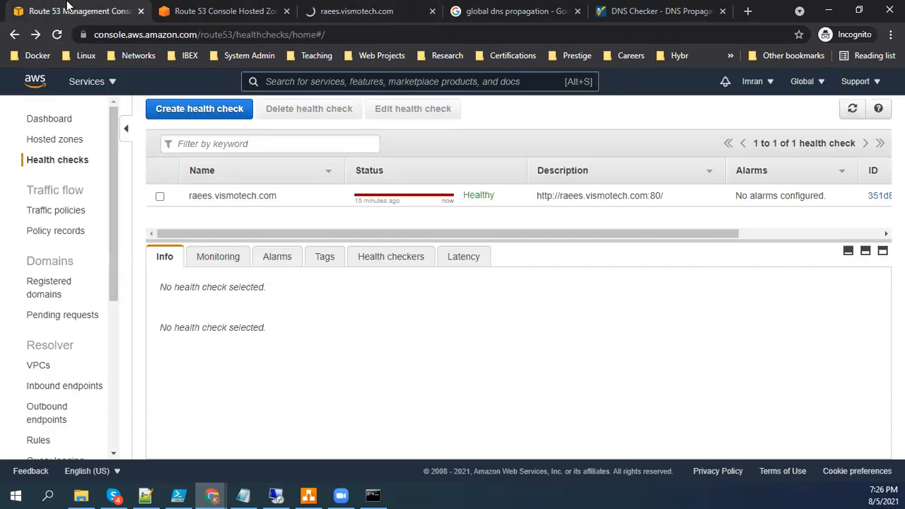
click(852, 112)
click(852, 112)
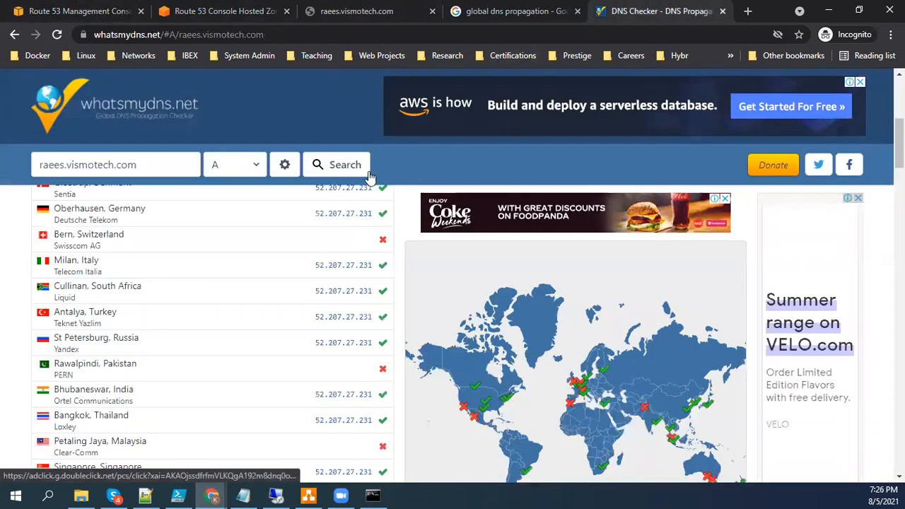
Step: Rerun the whatsmydns.net A record lookup for raees.vismotech.com, then recheck the refreshed Route 53 health check status
click(343, 166)
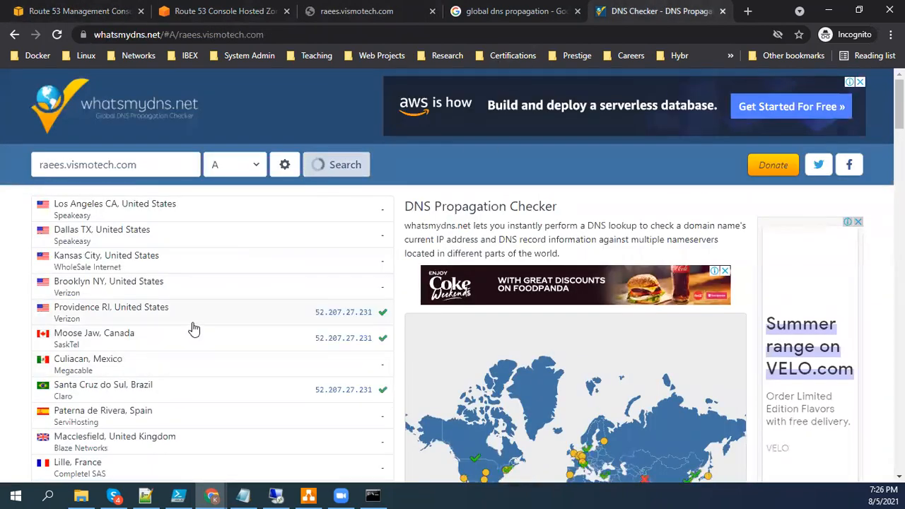
click(330, 169)
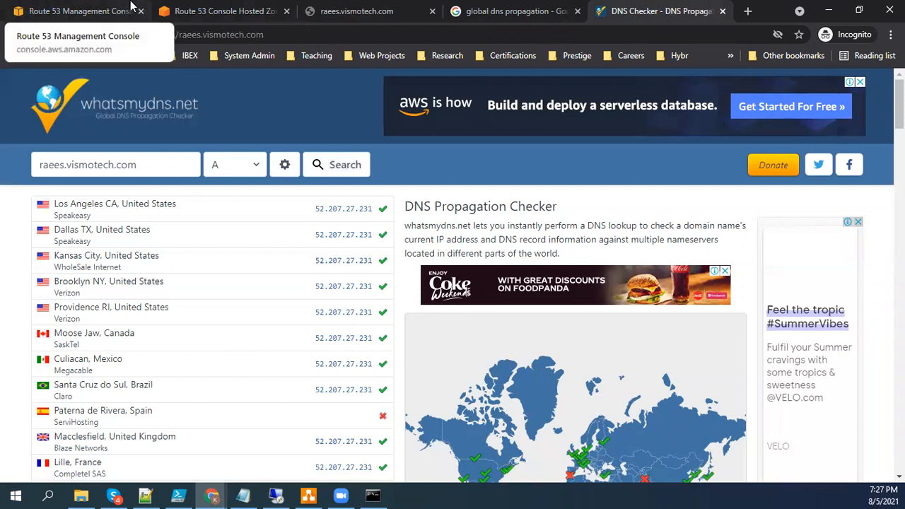
click(131, 6)
click(853, 110)
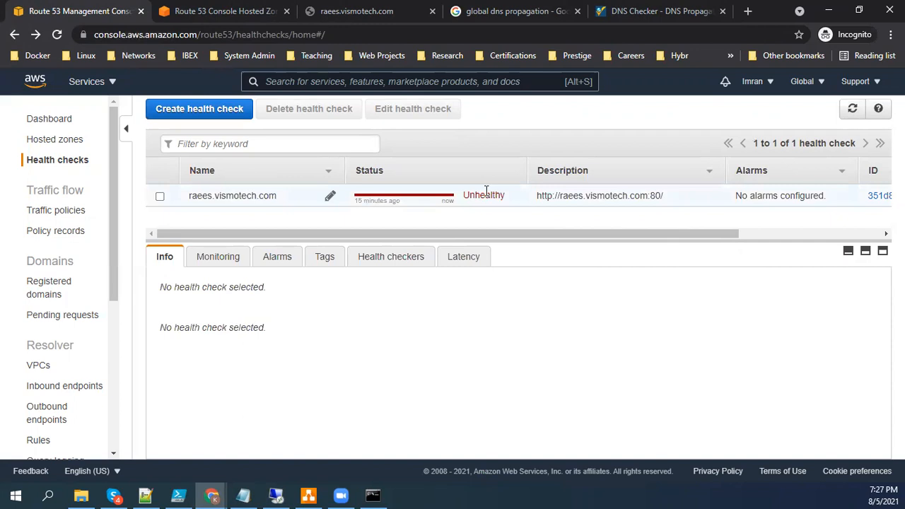
Step: Refresh the health check status in Route 53 and reload the raees.vismotech.com page to test failover
click(853, 111)
click(279, 9)
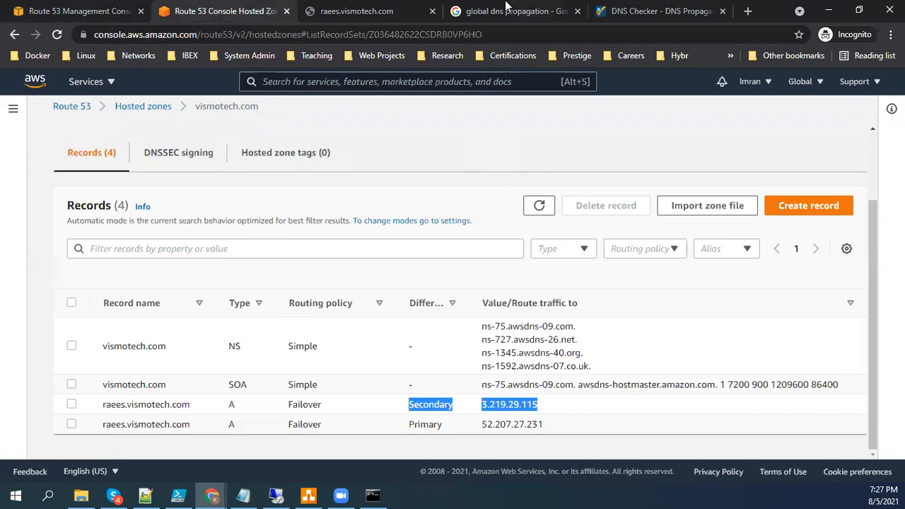
click(656, 9)
click(412, 14)
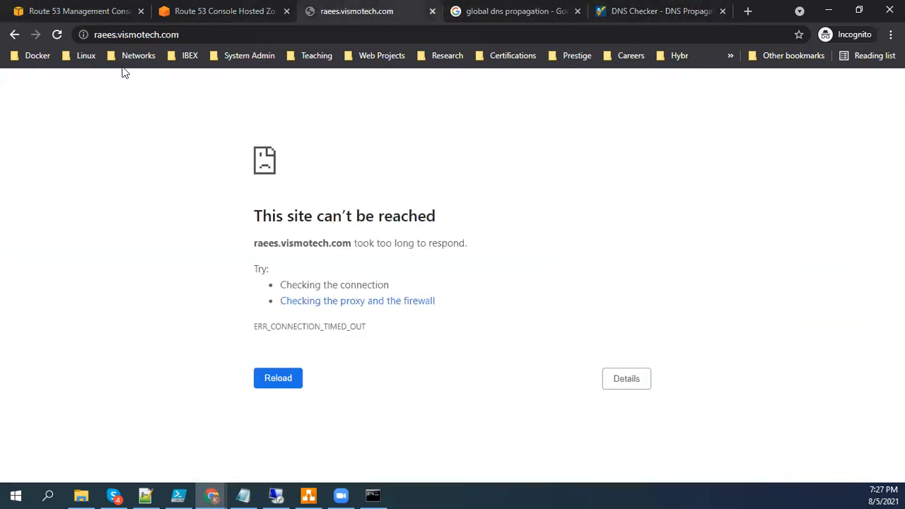
click(55, 35)
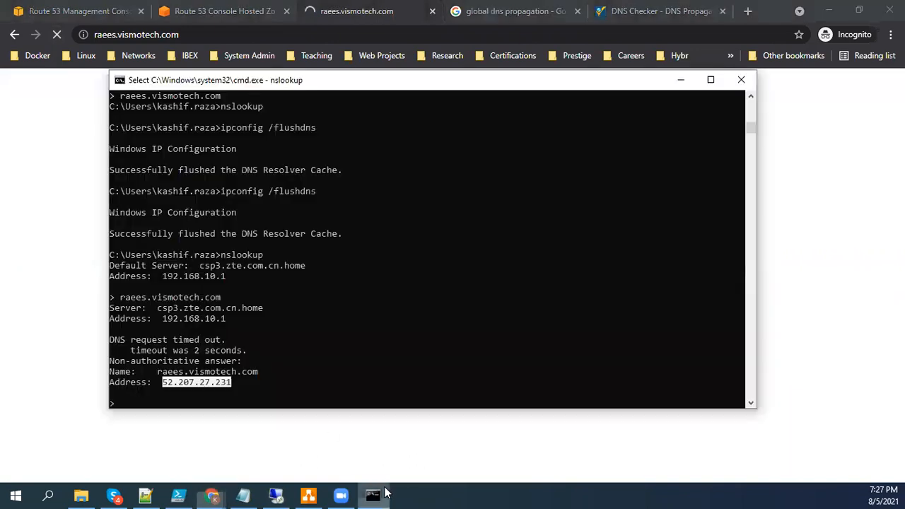
Step: In the command prompt, look up raees.vismotech.com twice with the running nslookup session, and exit nslookup
click(375, 495)
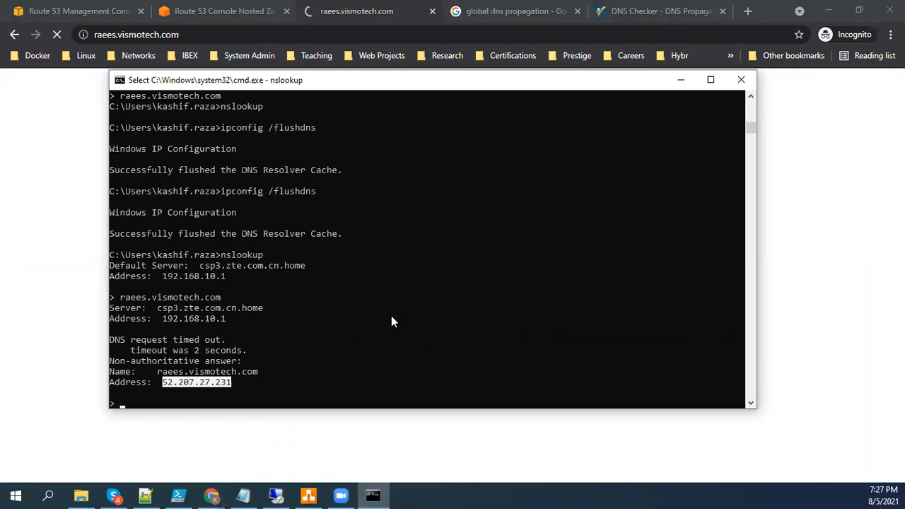
key(Up)
key(Return)
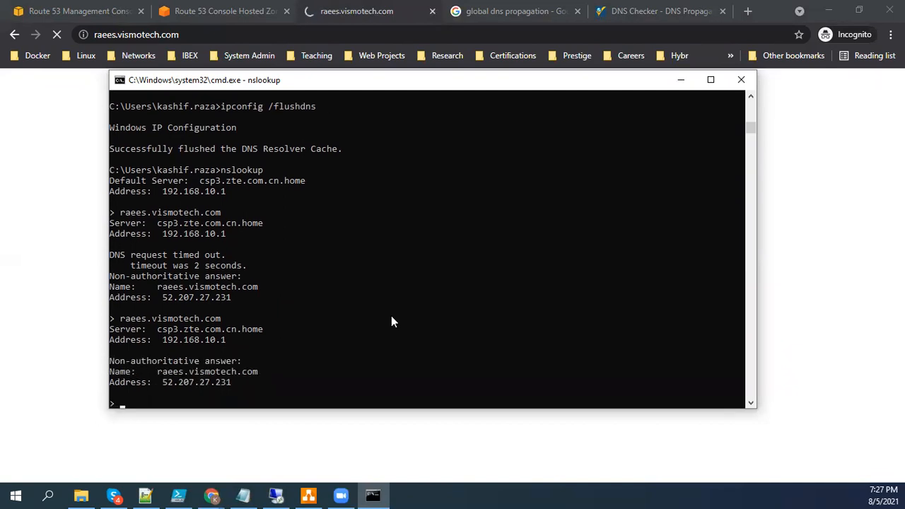
key(Up)
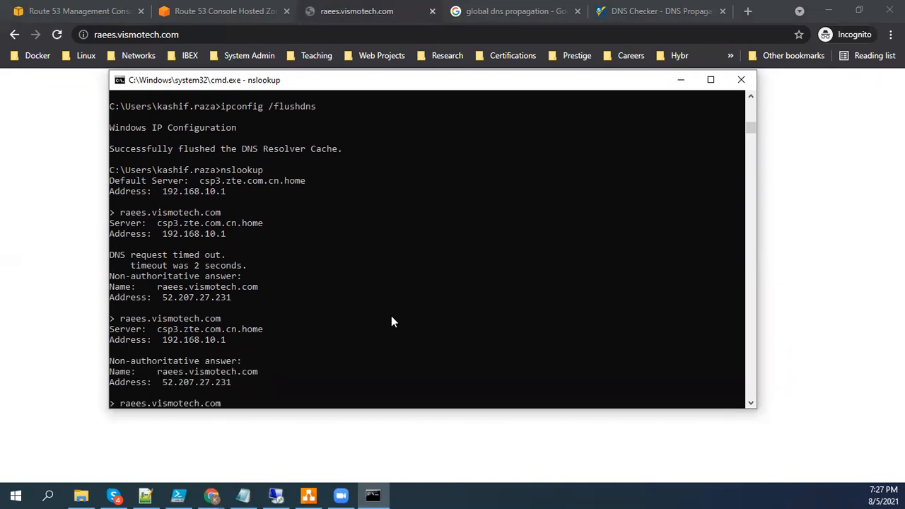
key(Return)
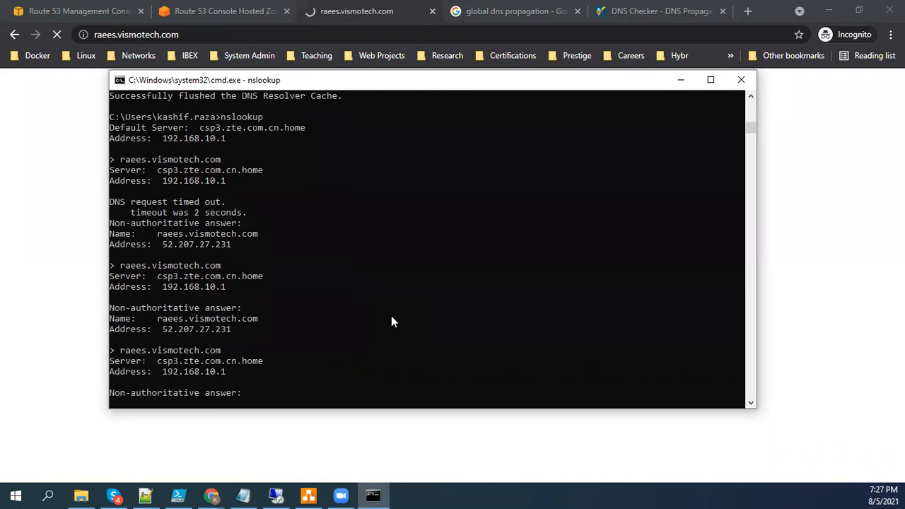
key(ctrl+c)
key(Up)
key(Up)
key(Up)
key(Up)
key(Down)
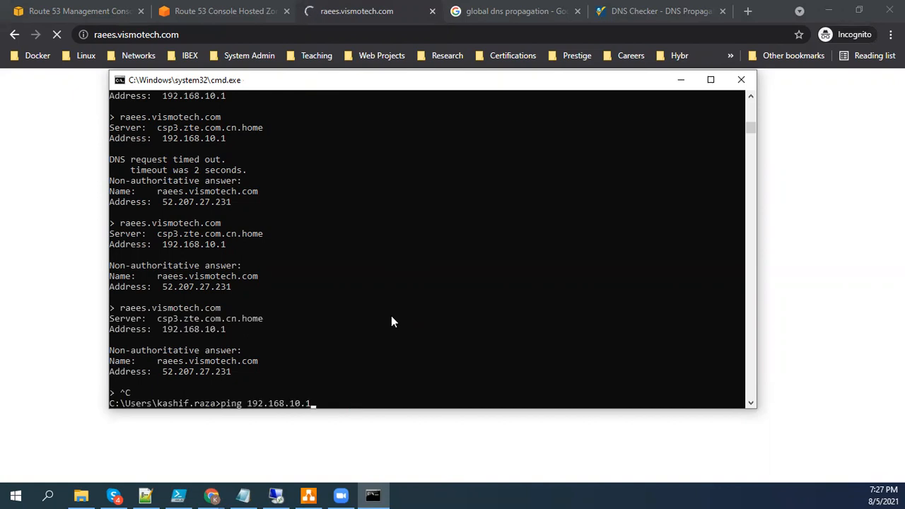
key(ctrl+c)
Step: Flush the DNS resolver cache three times with ipconfig /flushdns
text(ipconfig /flsud)
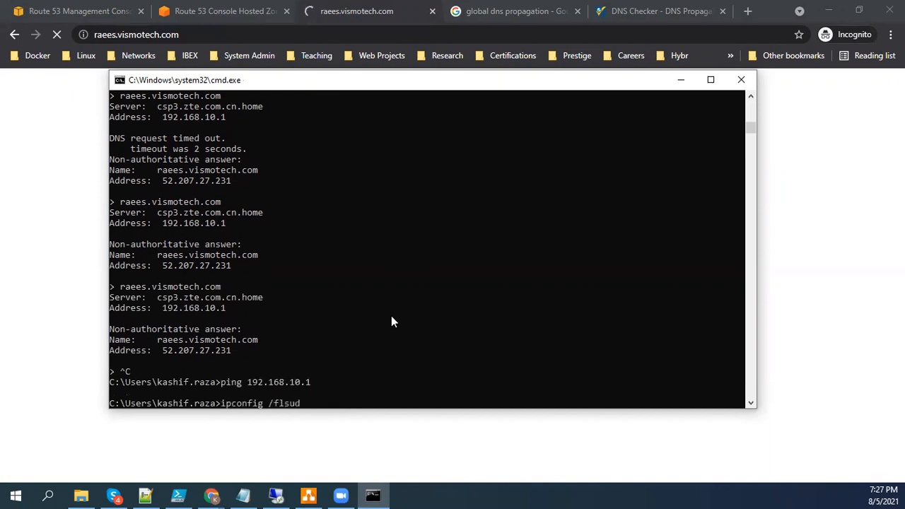
key(BackSpace)
key(BackSpace)
key(BackSpace)
text(ushdns)
key(Return)
key(Up)
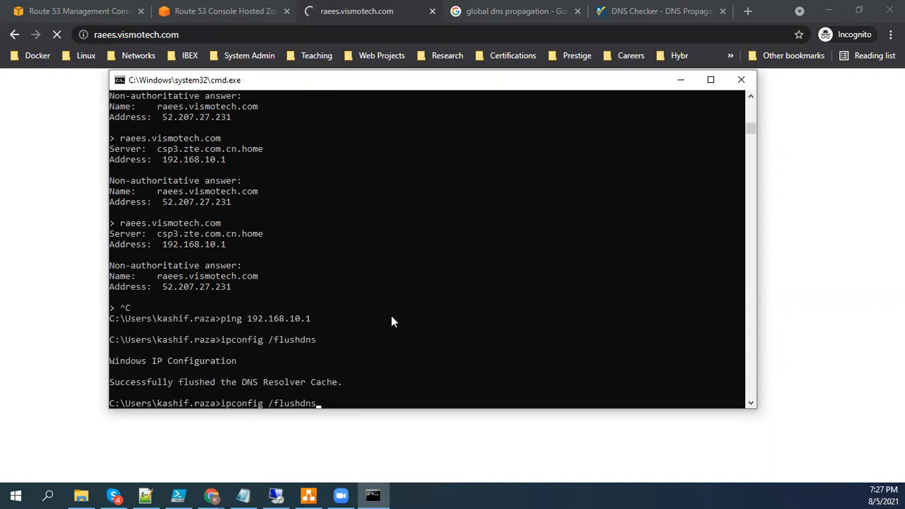
key(Return)
key(Up)
key(Return)
Step: Start nslookup again and look up raees.vismotech.com
key(Up)
key(Up)
key(Up)
key(Return)
key(Up)
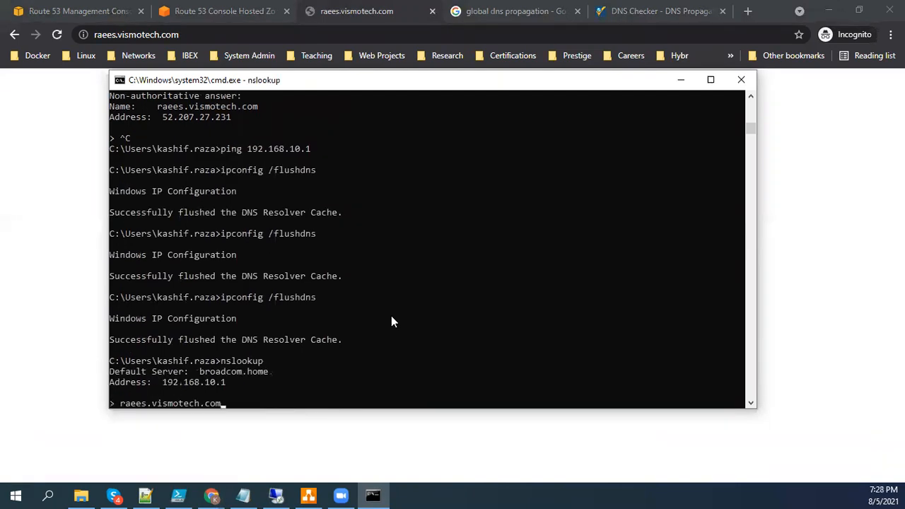
key(Return)
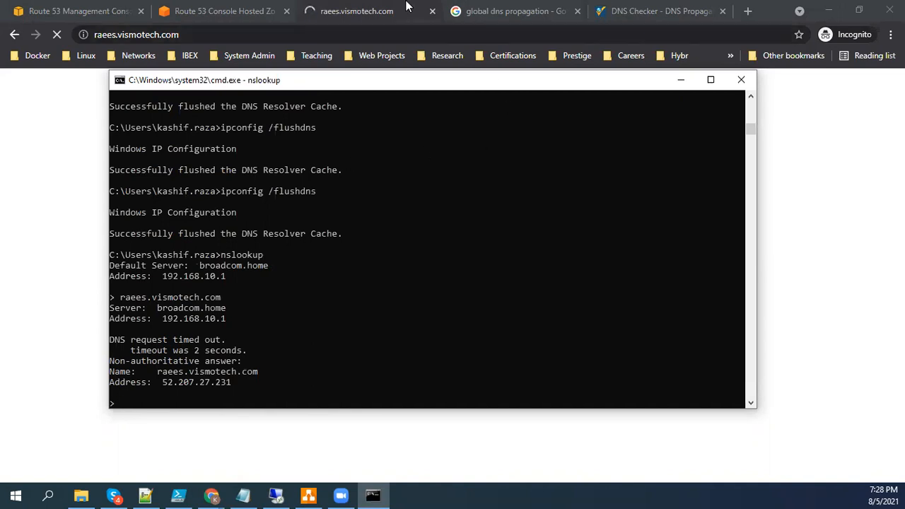
Step: In the vismotech.com hosted zone in the browser, save the secondary raees.vismotech.com failover record with its health check set to none
click(254, 8)
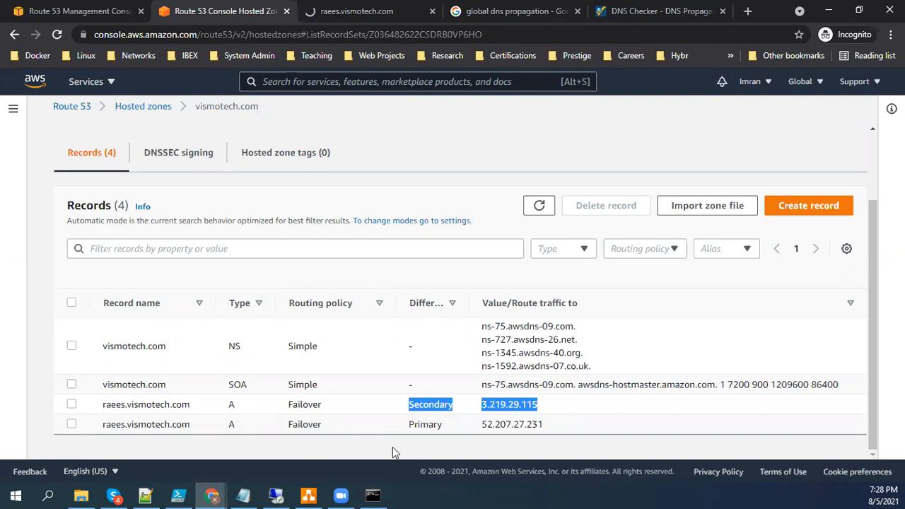
click(72, 404)
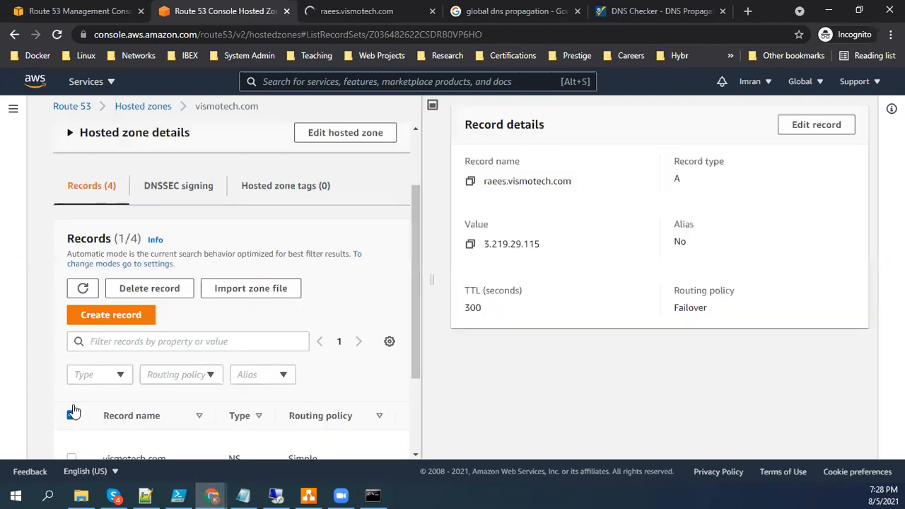
click(817, 130)
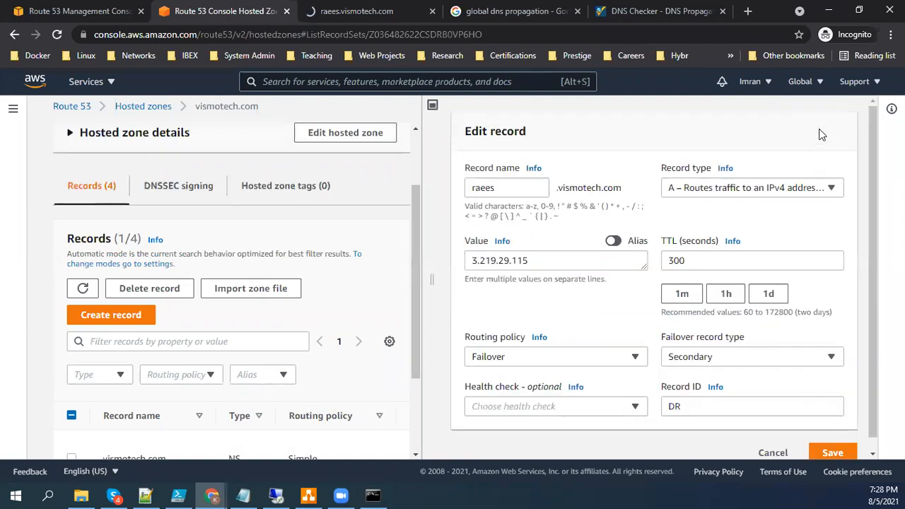
click(640, 412)
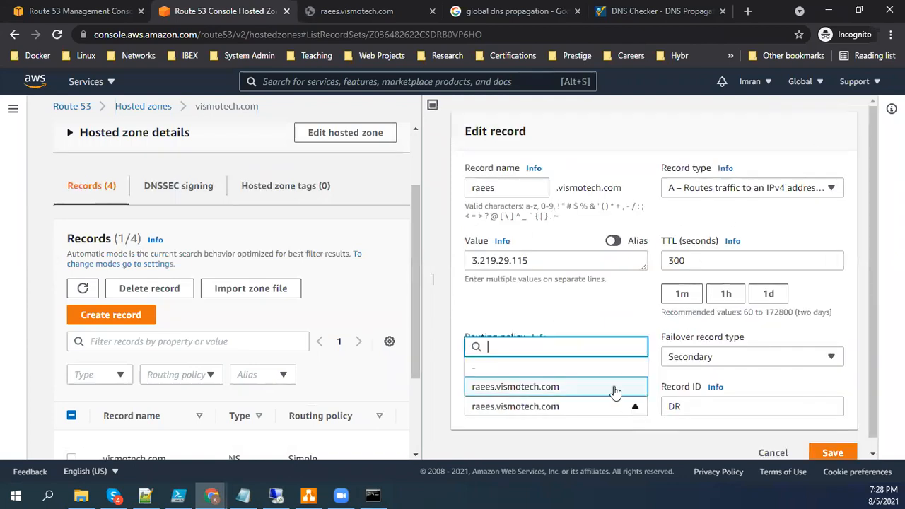
click(537, 367)
click(824, 453)
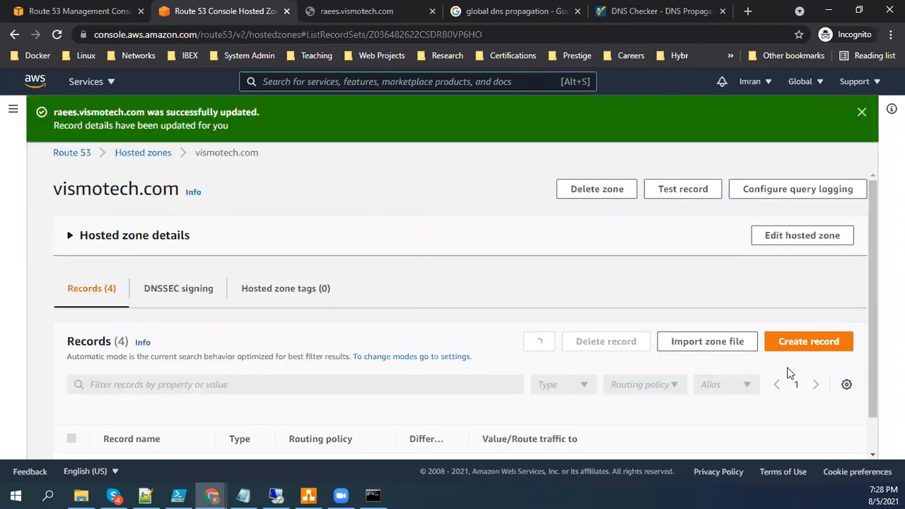
Step: Set the primary raees.vismotech.com failover record's TTL to 1 second and save the record
scroll(678, 369, down, 3)
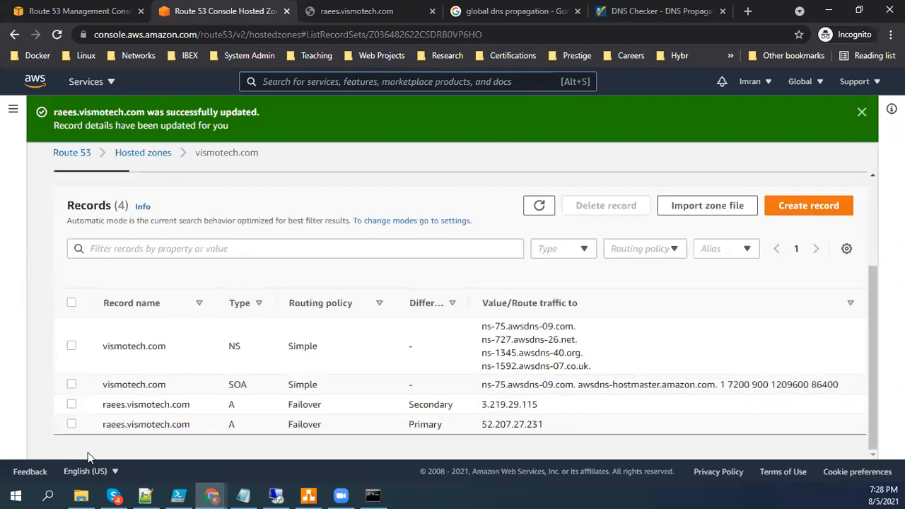
click(72, 425)
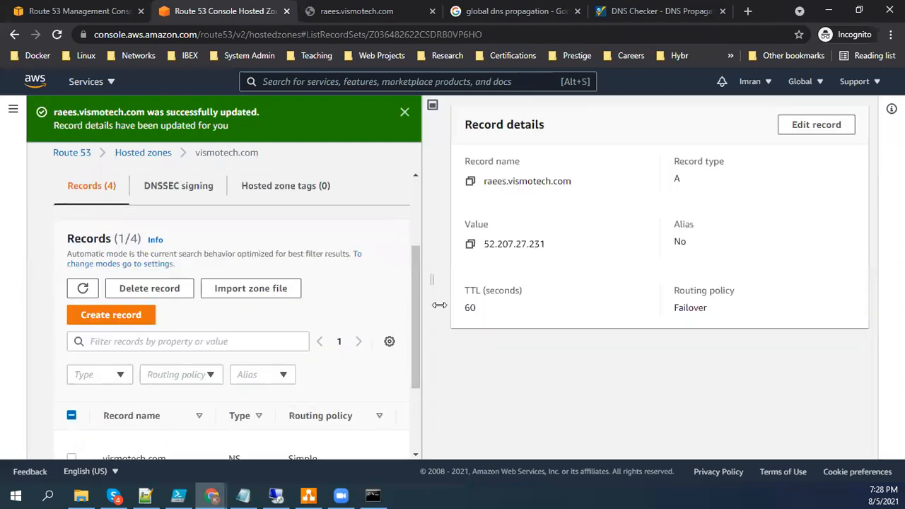
click(806, 127)
double_click(678, 261)
text(1)
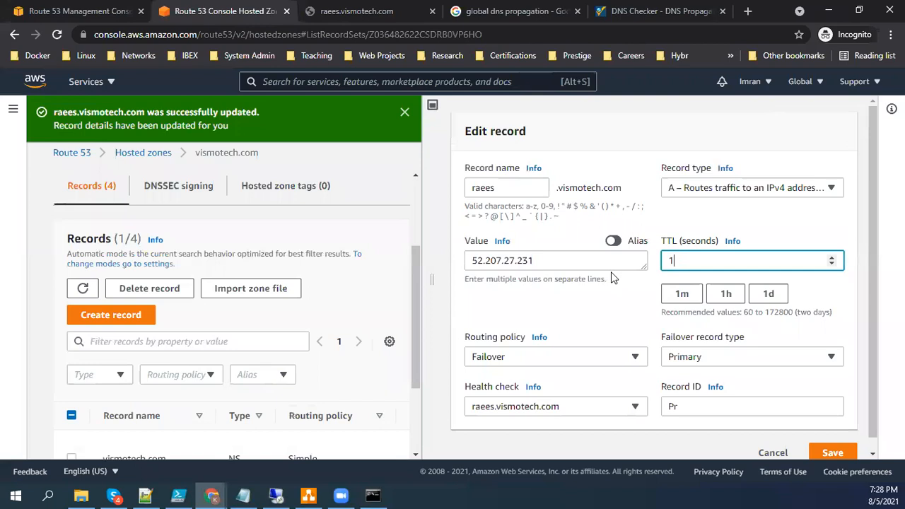
click(834, 453)
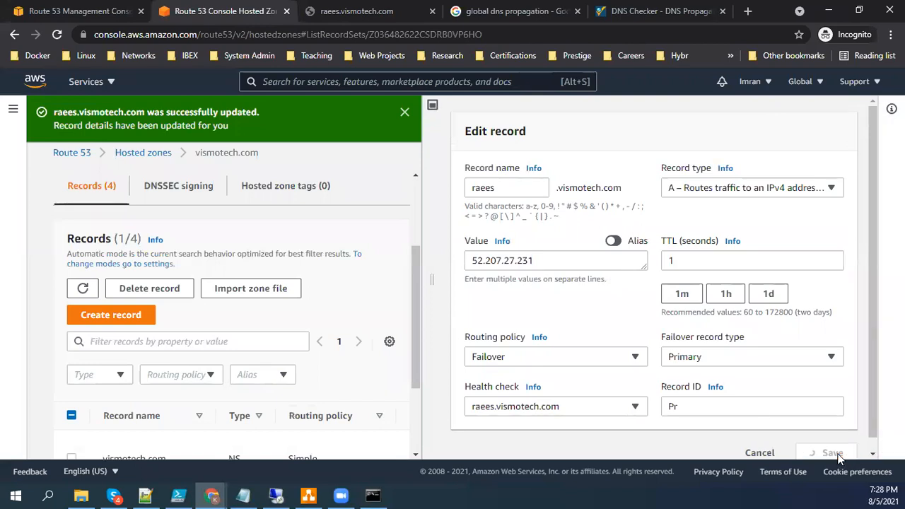
Step: Set the secondary raees.vismotech.com failover record's TTL to 1 second and save the record
scroll(255, 435, down, 2)
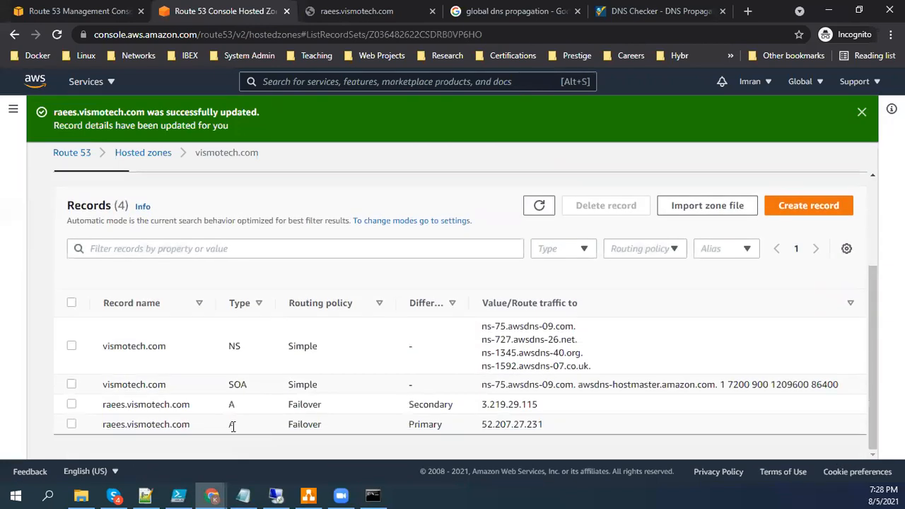
click(71, 404)
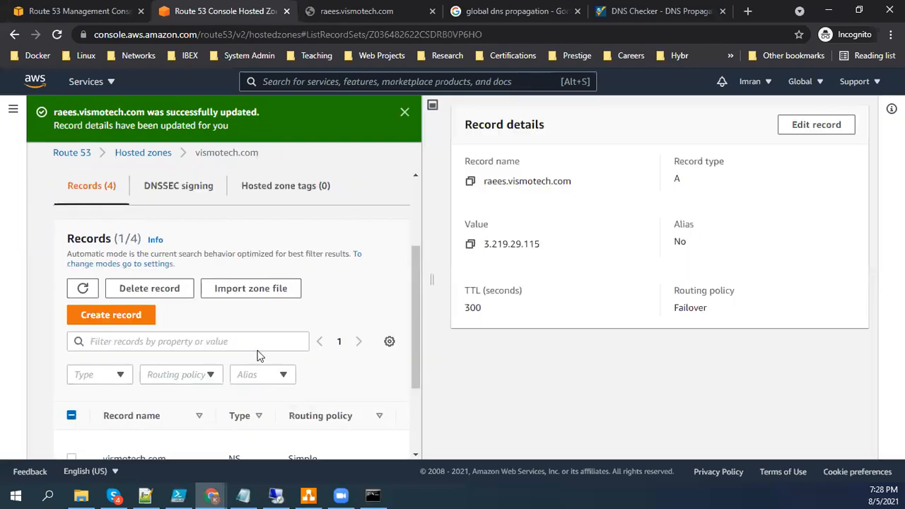
click(812, 127)
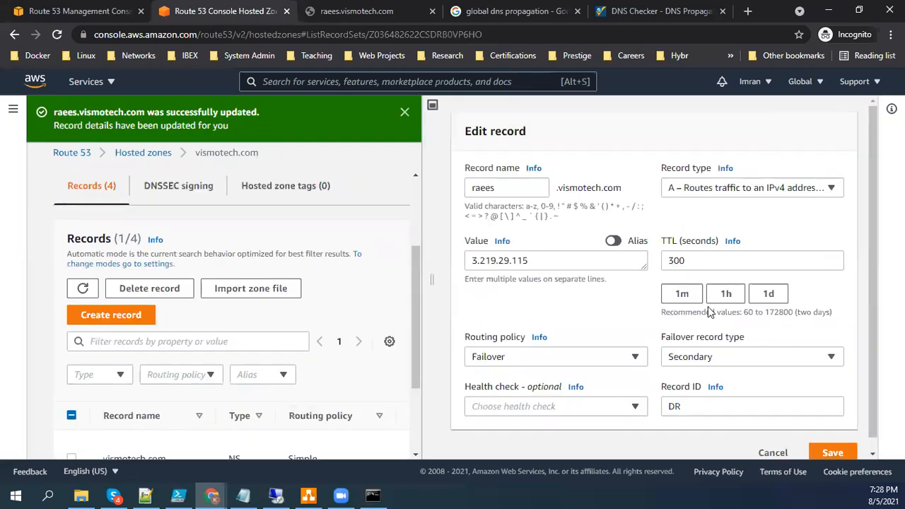
click(698, 261)
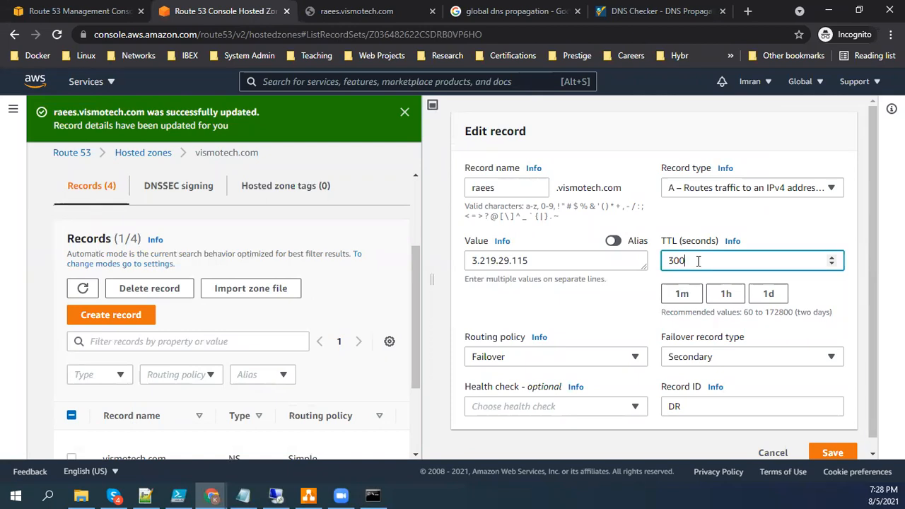
key(ctrl+a)
text(1)
click(831, 452)
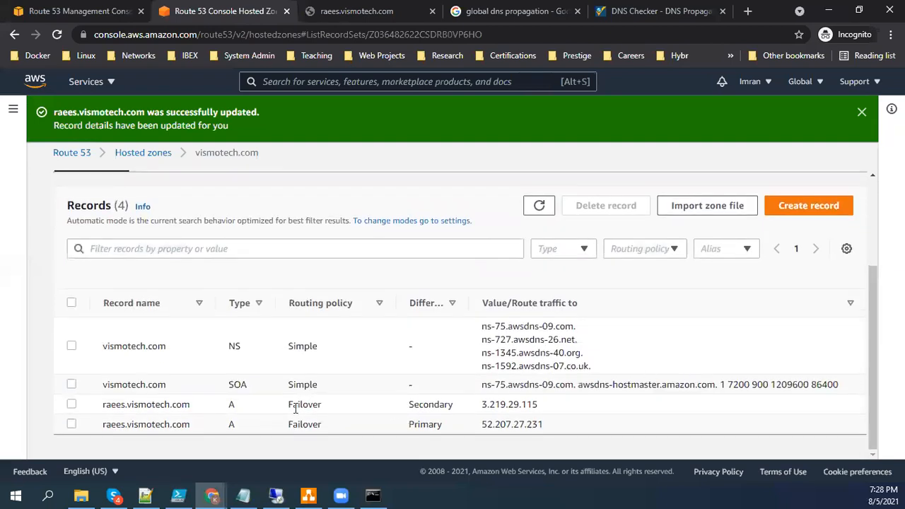
Step: Check the details and TTL of the primary and secondary raees.vismotech.com records, and dismiss the update notice
click(72, 425)
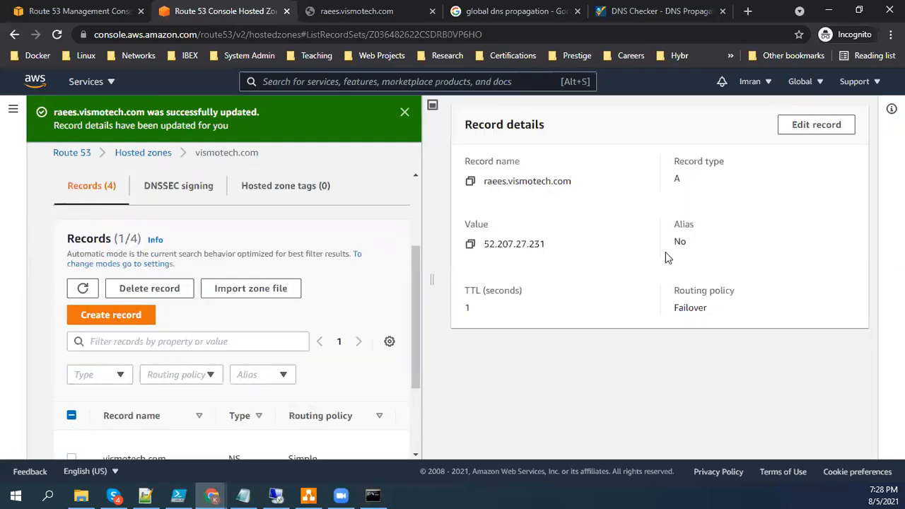
scroll(208, 343, down, 2)
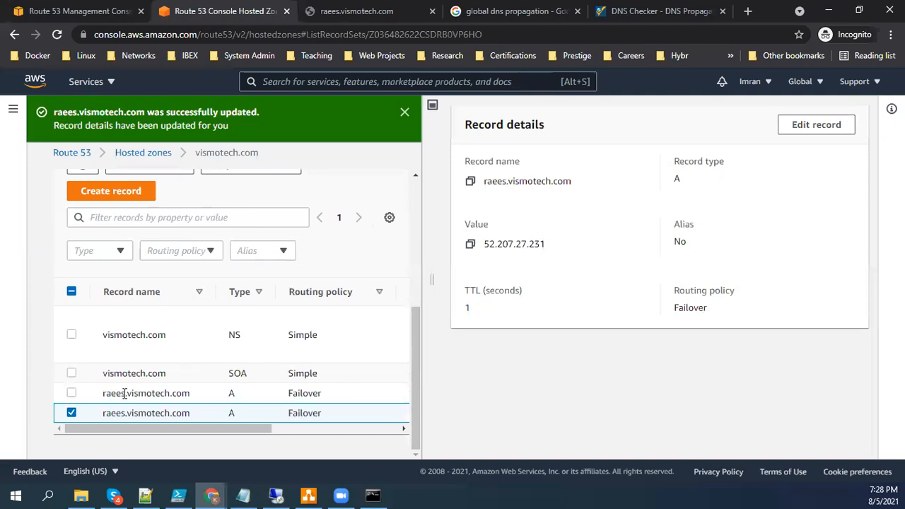
click(71, 413)
click(72, 347)
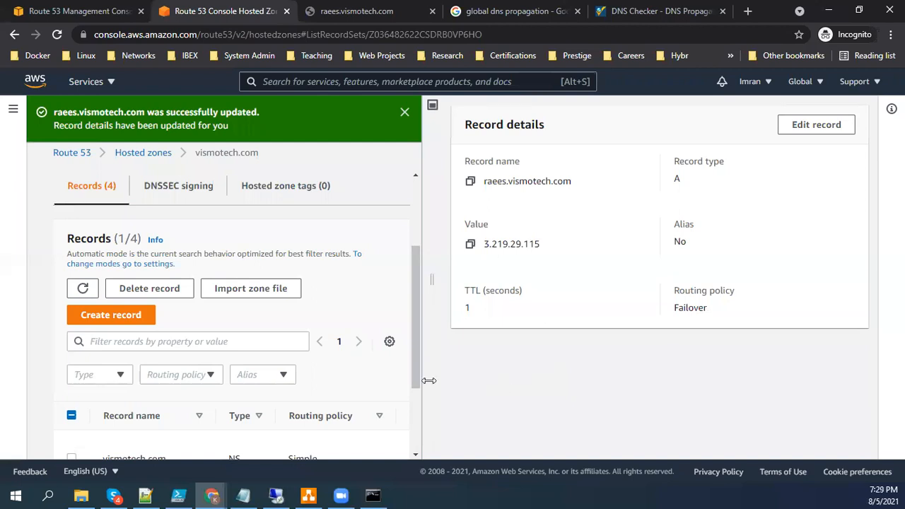
scroll(411, 380, down, 3)
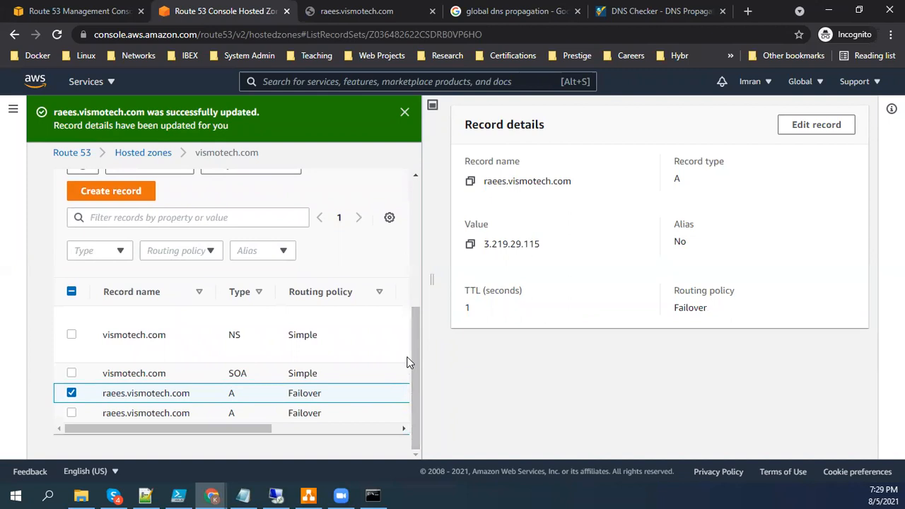
click(405, 112)
Step: Rerun the A record propagation check for raees.vismotech.com on whatsmydns.net and examine the addresses returned per location
click(644, 10)
click(324, 164)
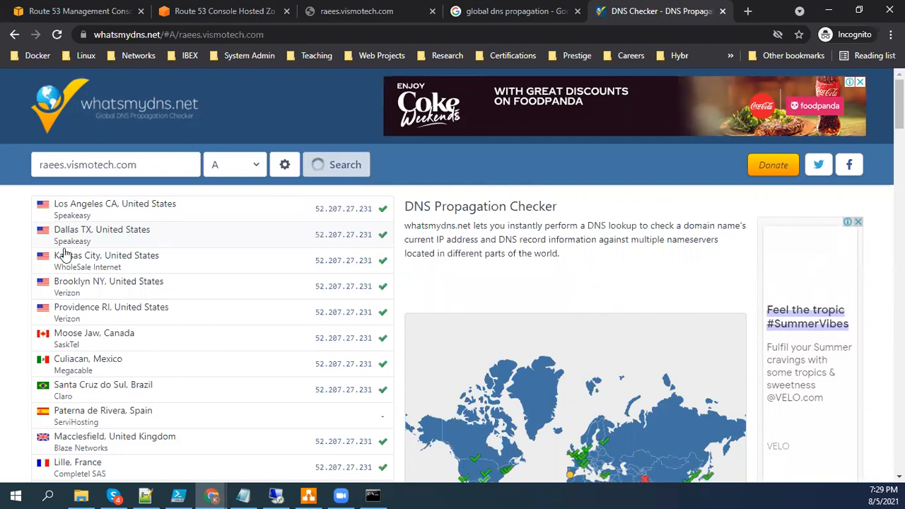
scroll(134, 303, down, 10)
scroll(142, 297, up, 10)
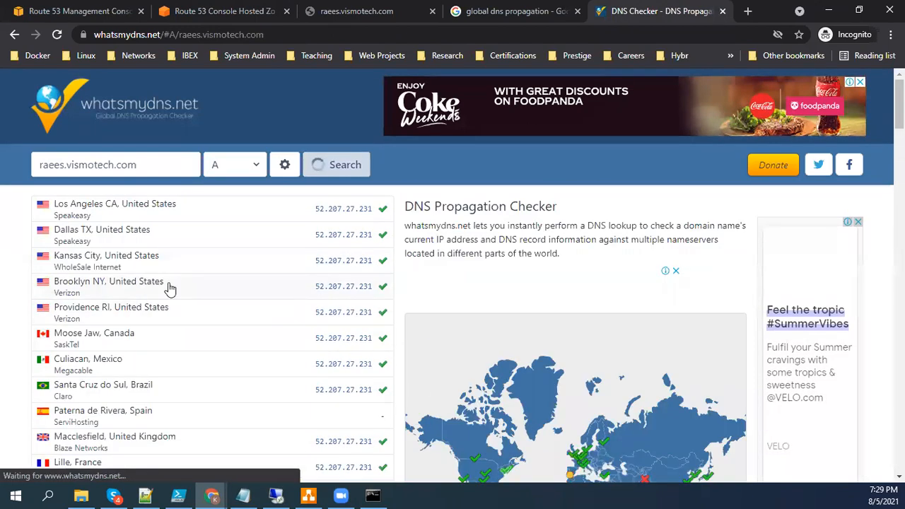
click(325, 165)
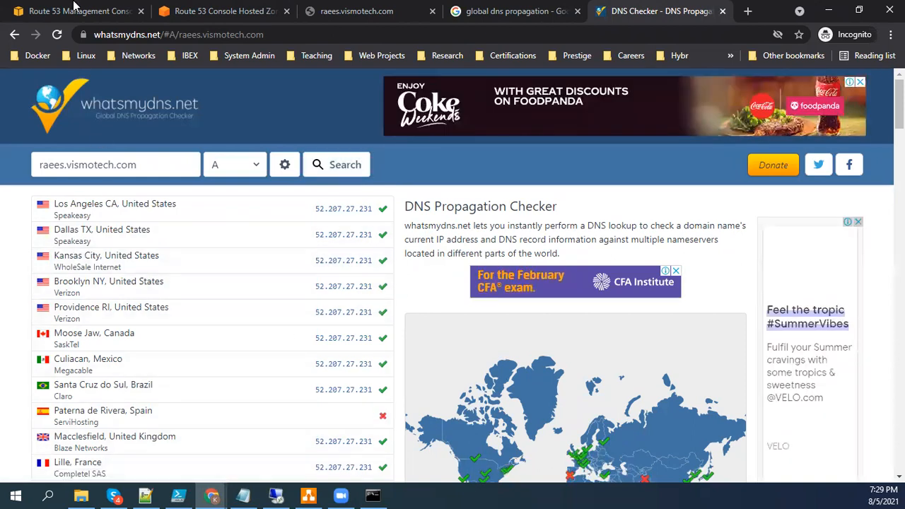
click(318, 164)
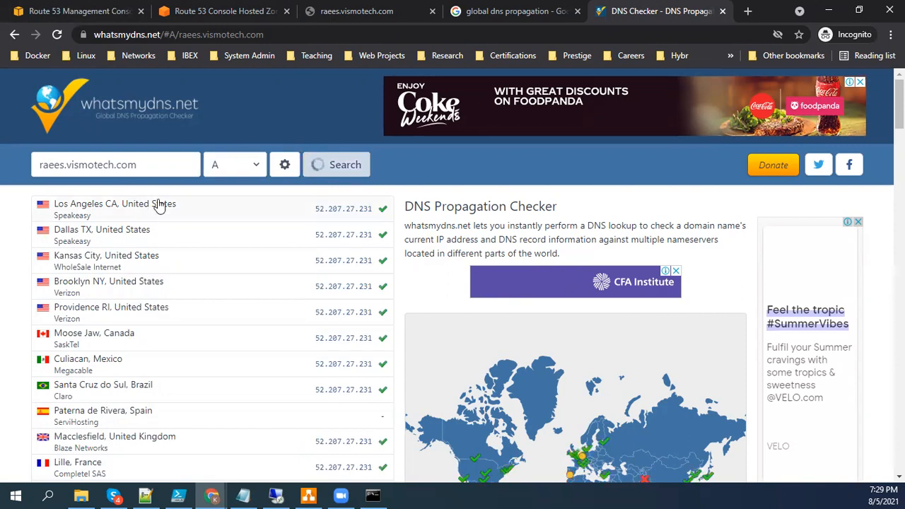
scroll(366, 339, down, 4)
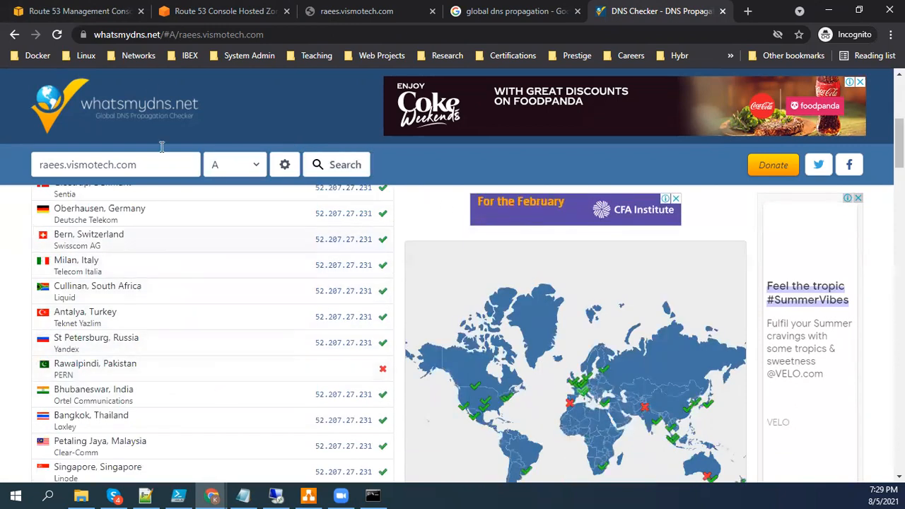
Step: Return to the vismotech.com hosted zone and examine the values of the primary and secondary raees.vismotech.com failover records
click(233, 12)
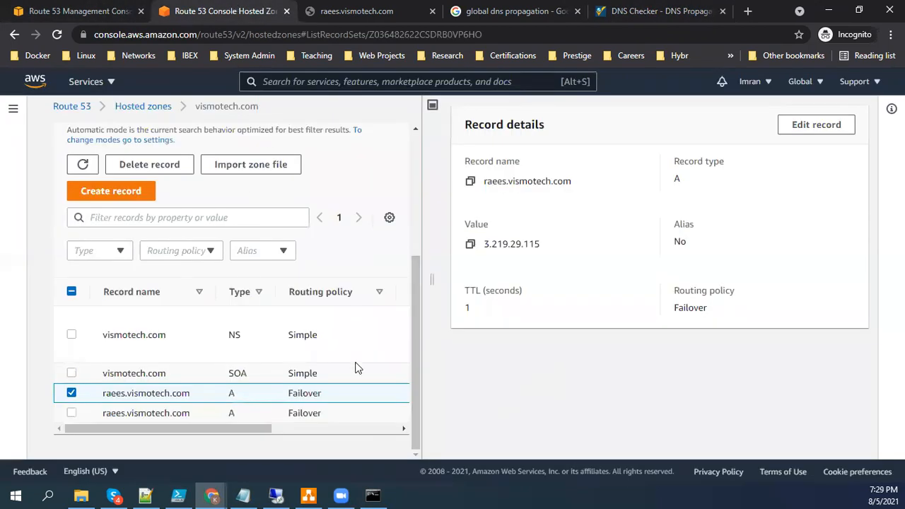
drag(439, 282, 713, 304)
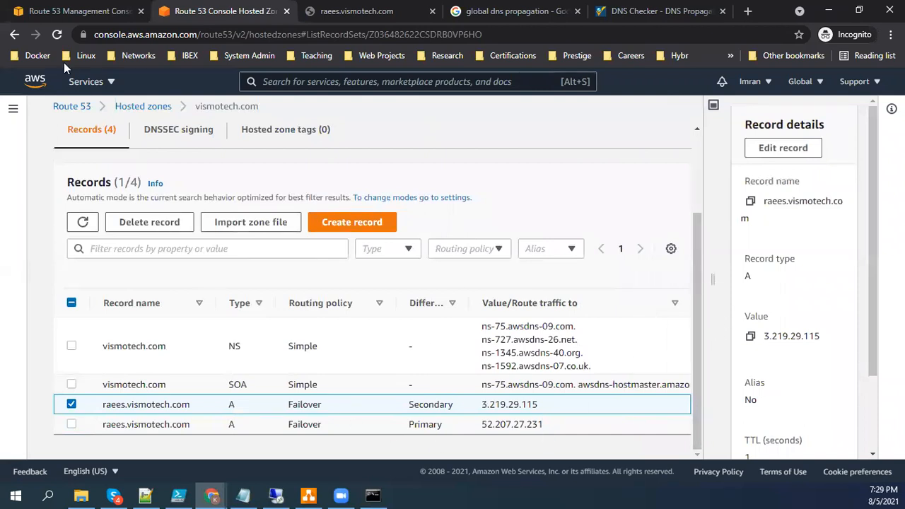
click(57, 9)
click(852, 109)
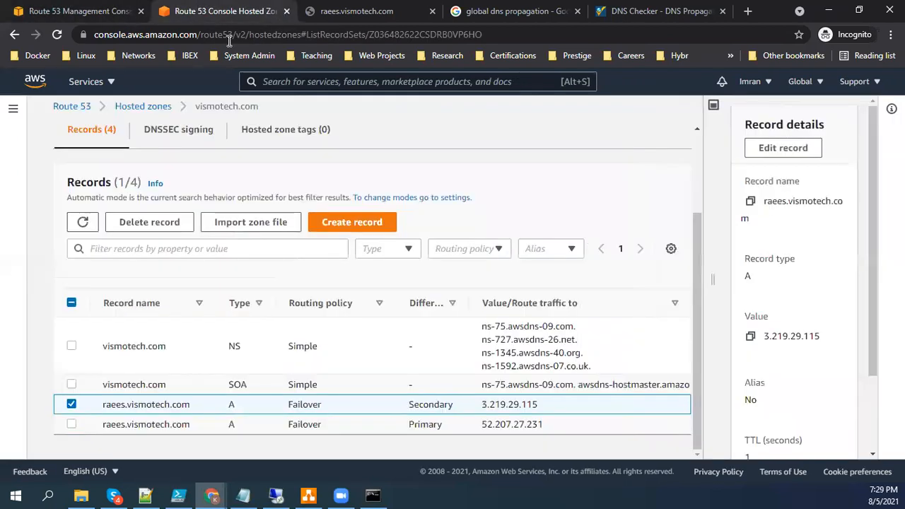
click(206, 11)
drag(539, 405, 497, 408)
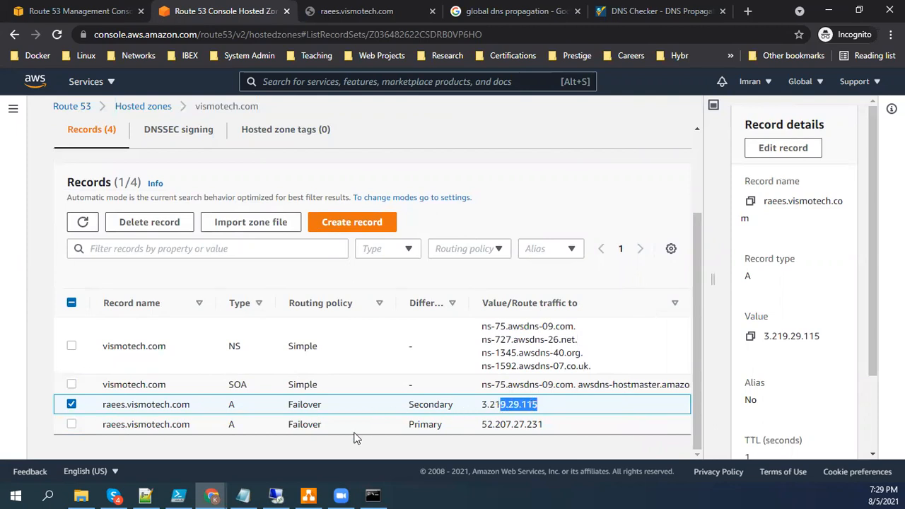
Step: Open the secondary raees.vismotech.com record for editing, inspect its routing policy and failover record type options, and cancel without saving
click(800, 148)
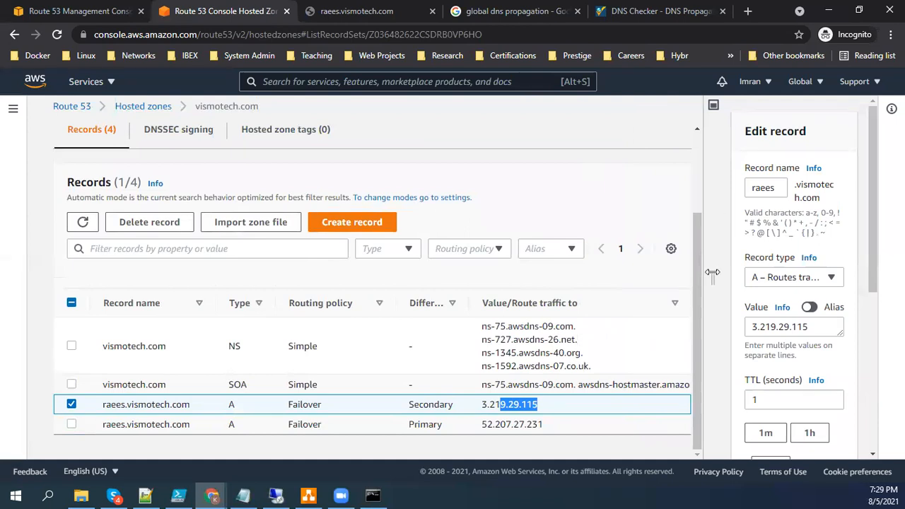
drag(709, 259, 378, 272)
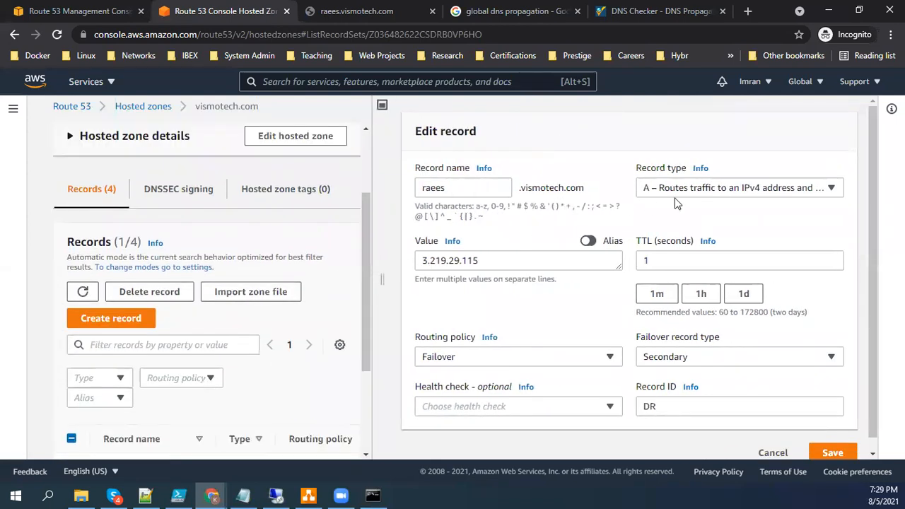
click(610, 358)
click(612, 360)
click(611, 360)
click(612, 359)
click(684, 358)
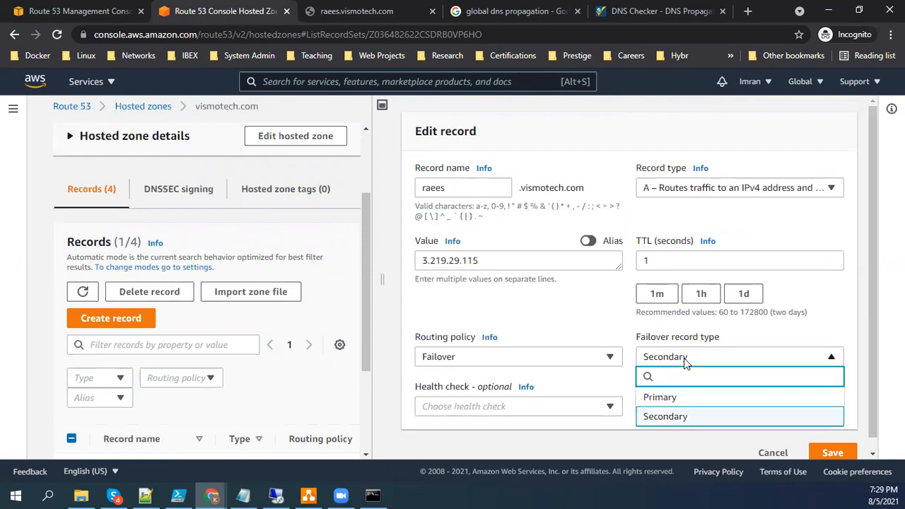
click(586, 337)
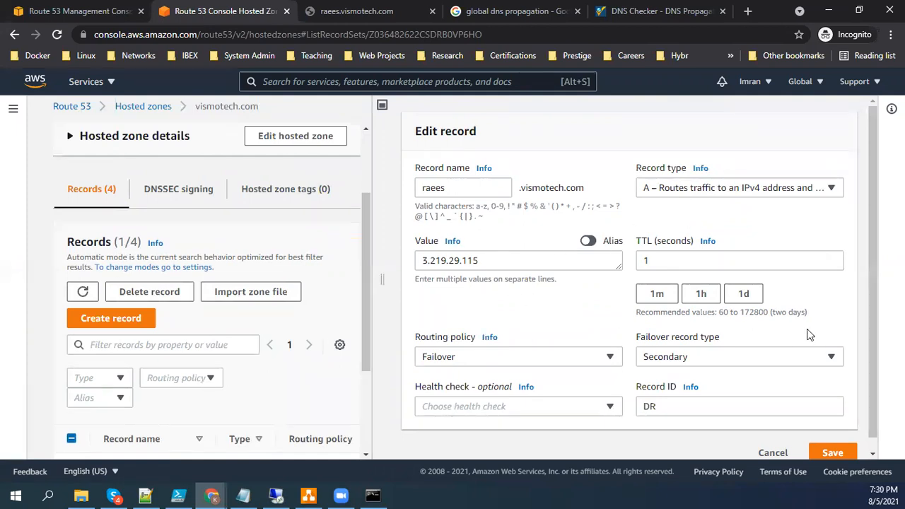
click(771, 453)
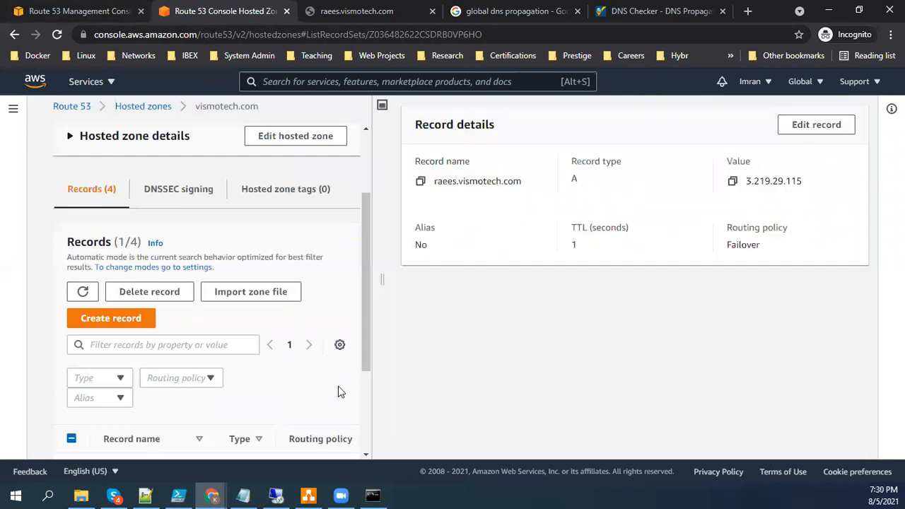
drag(381, 304, 625, 322)
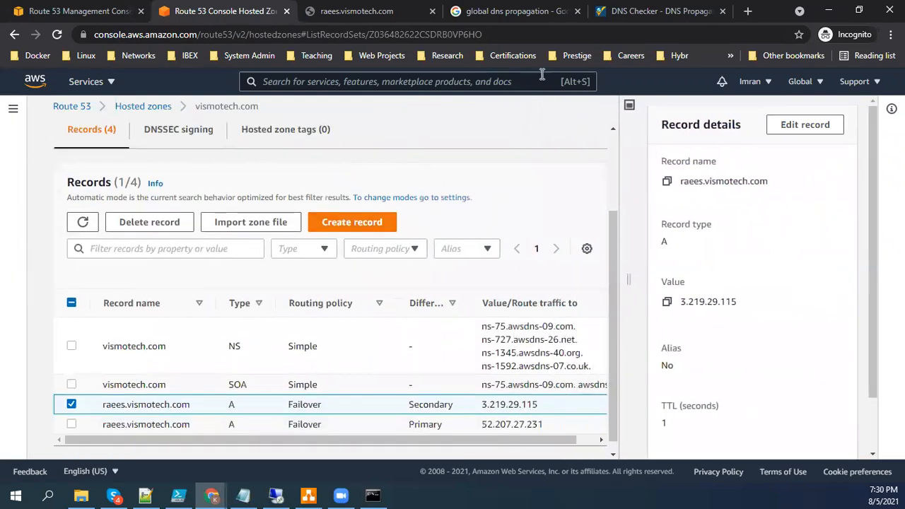
Step: Rerun the whatsmydns.net A record lookup for raees.vismotech.com and compare the addresses returned across locations
click(664, 10)
click(343, 164)
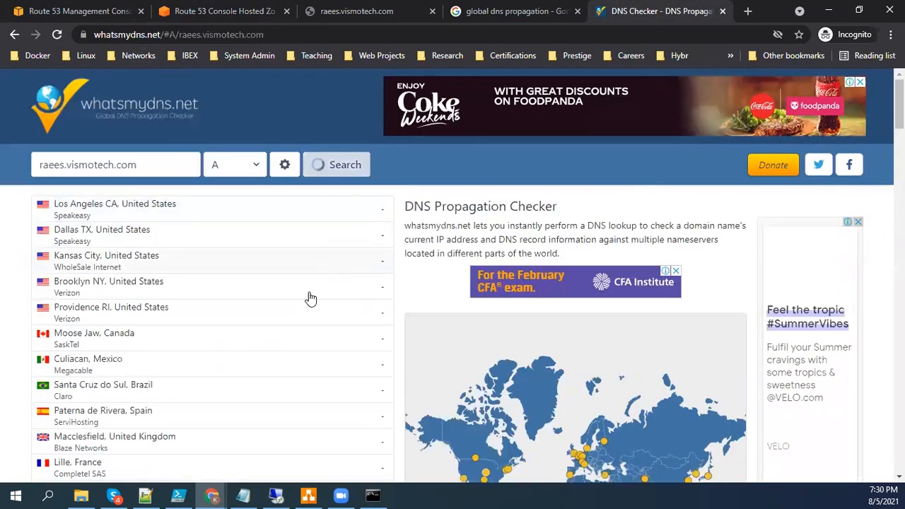
scroll(318, 384, down, 10)
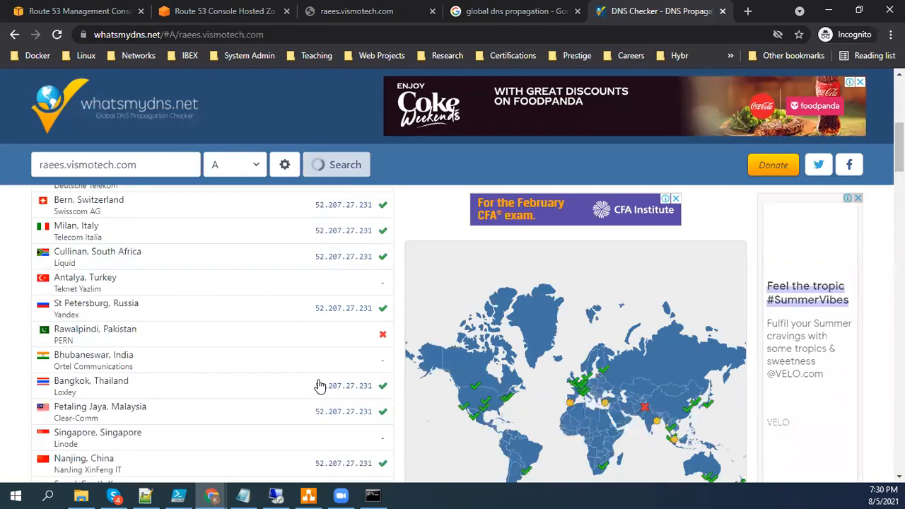
scroll(268, 380, up, 10)
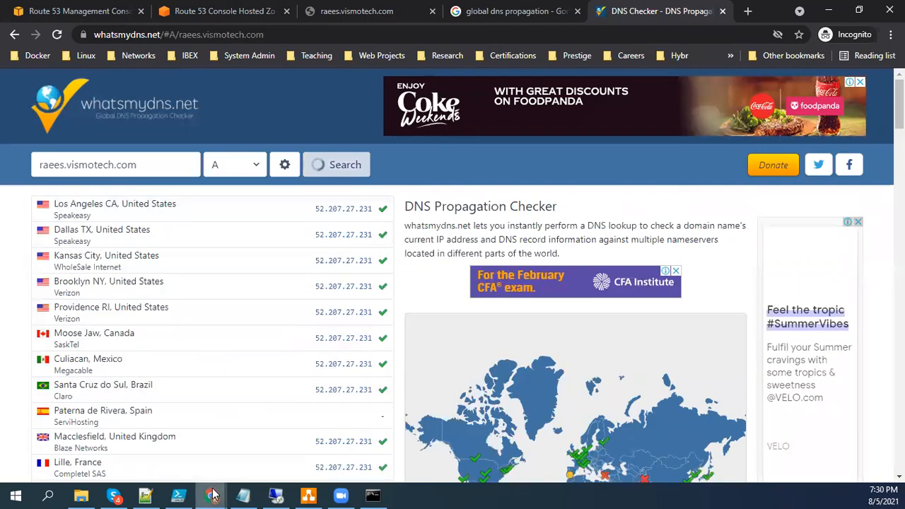
Step: Switch to the Notepad lecture notes and add "Multivalue" below "Fail over routing policy" in the Route53 Routing Policies list
click(145, 495)
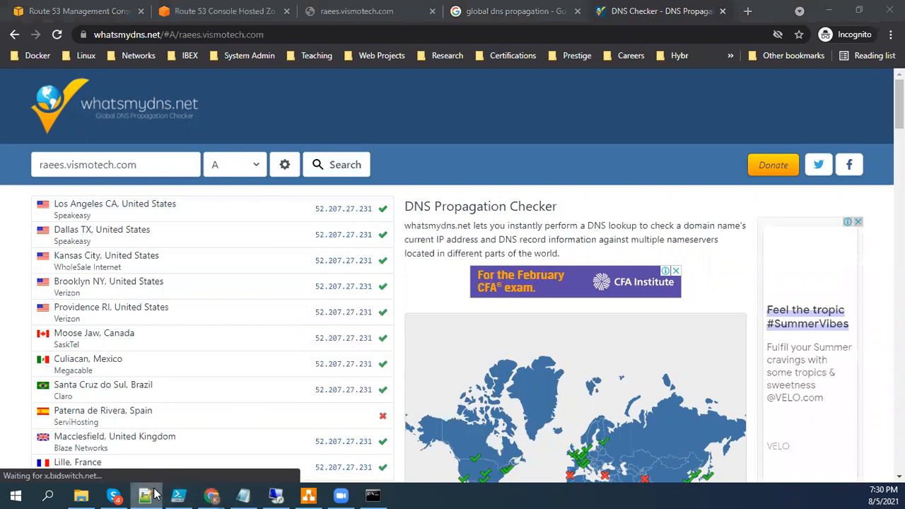
click(242, 495)
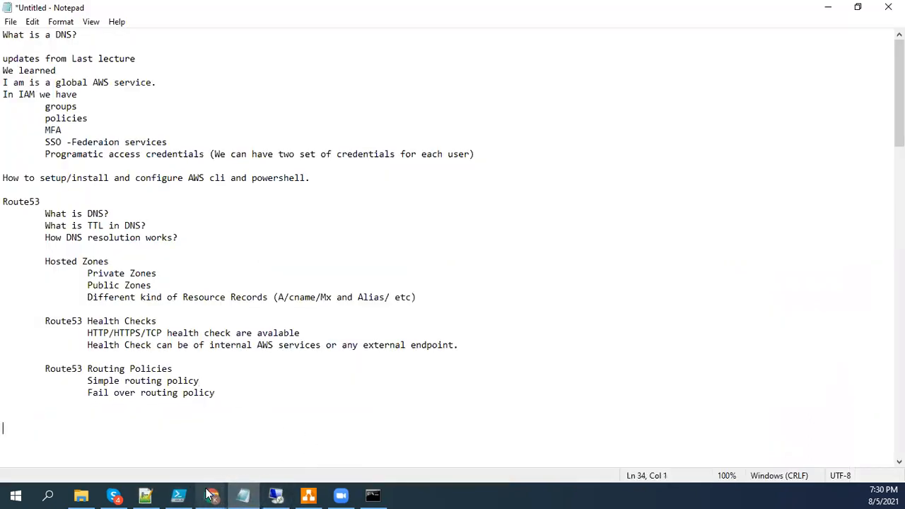
click(146, 495)
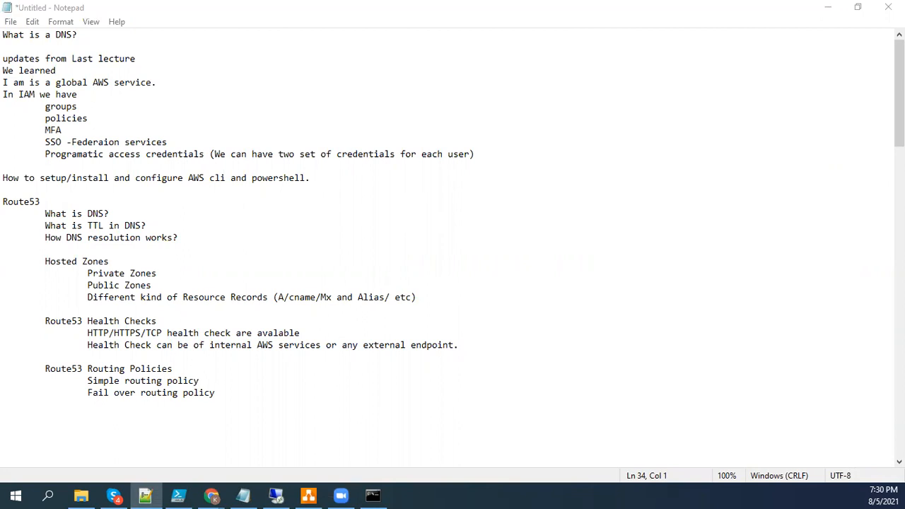
key(alt+Tab)
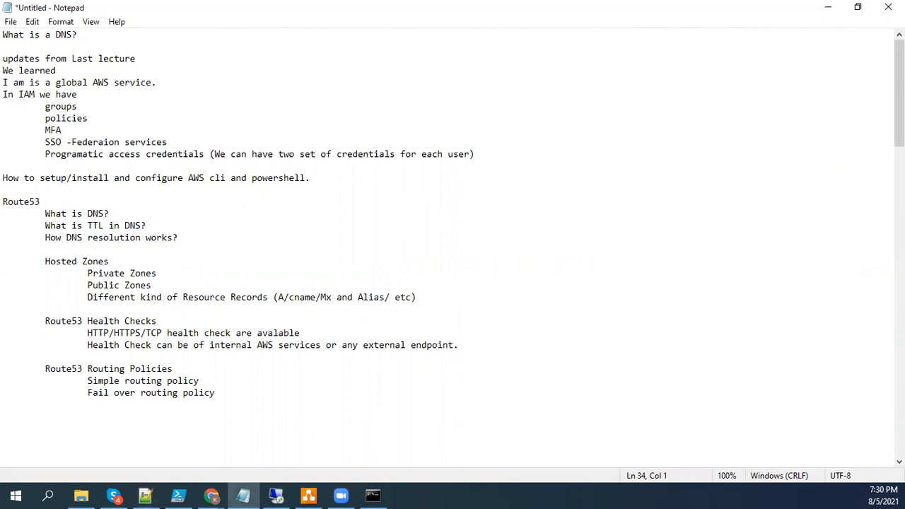
key(Up)
key(Tab)
text(Multivalue)
key(shift+Home)
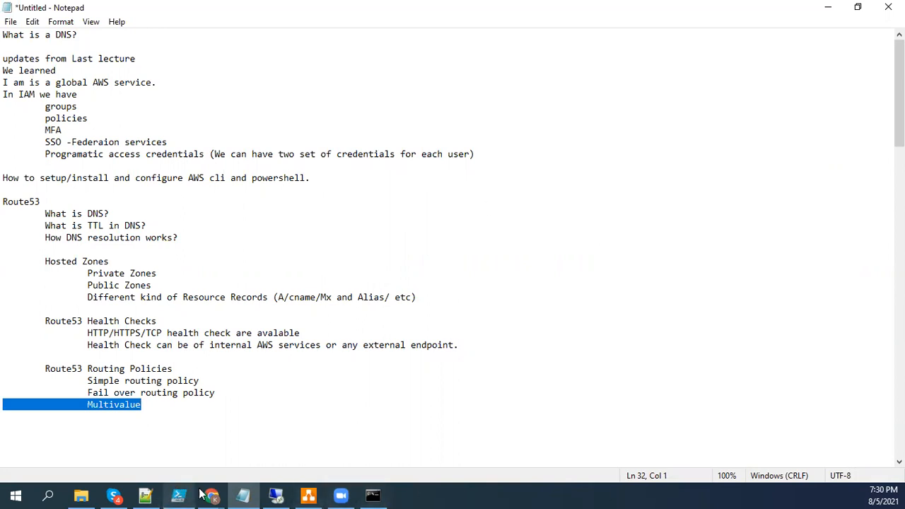
Step: In the vismotech.com hosted zone, start a new A record named multi with the Multivalue answer routing policy
mouse_move(223, 486)
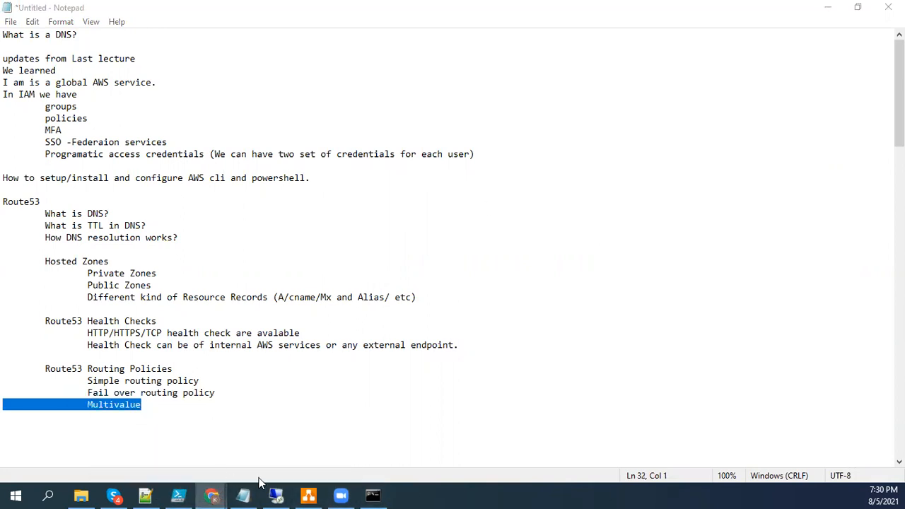
click(309, 435)
click(86, 15)
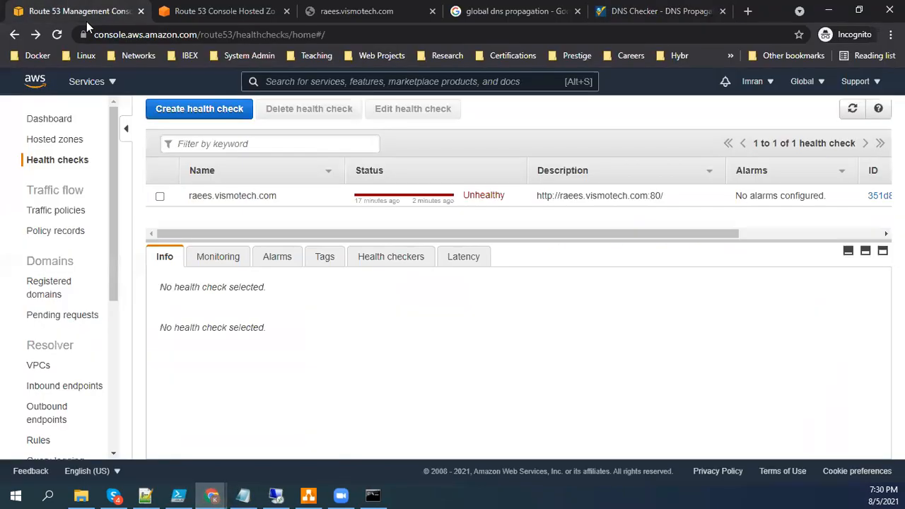
click(194, 10)
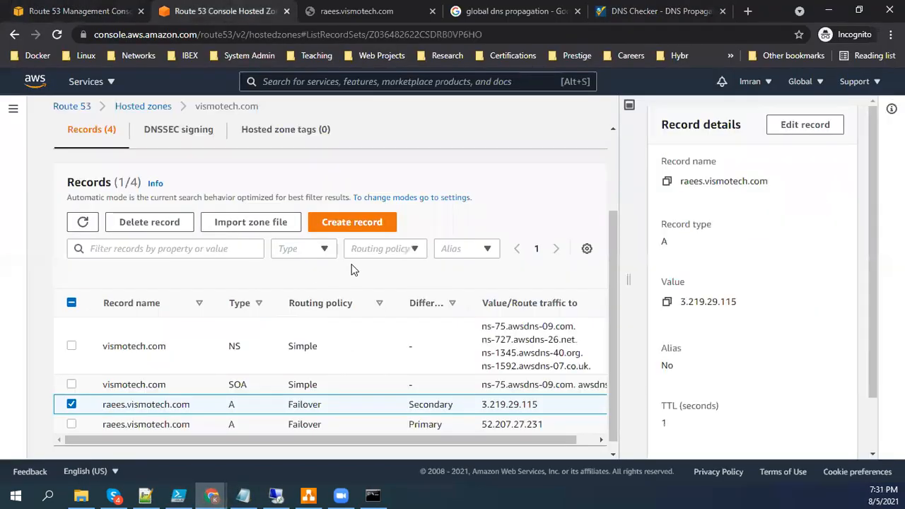
click(347, 222)
click(138, 249)
text(multi)
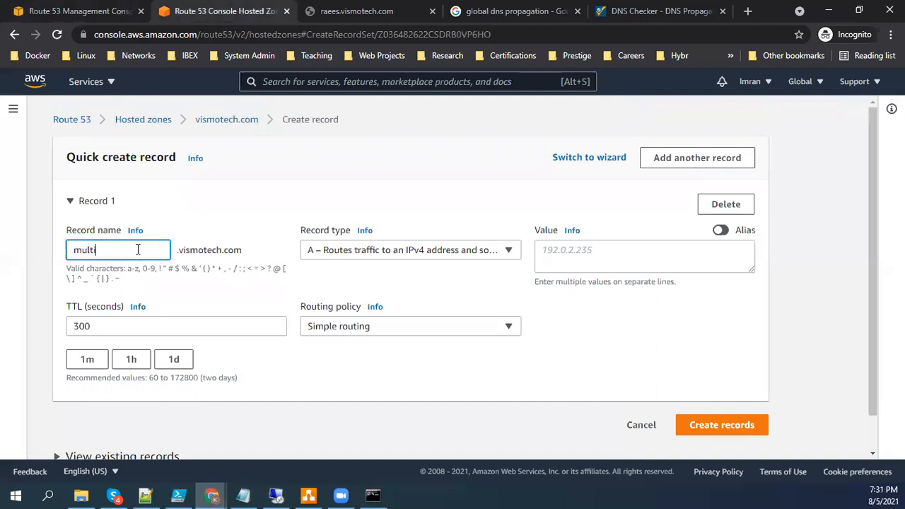
click(424, 331)
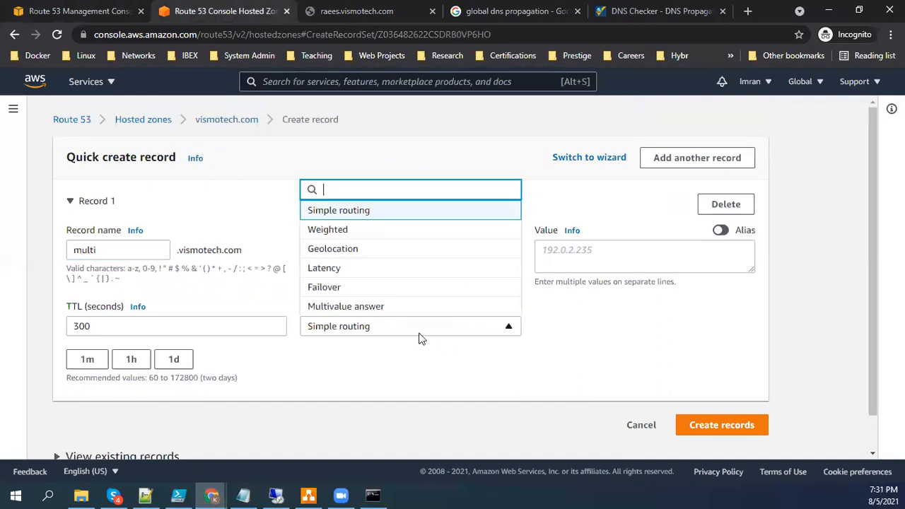
click(369, 307)
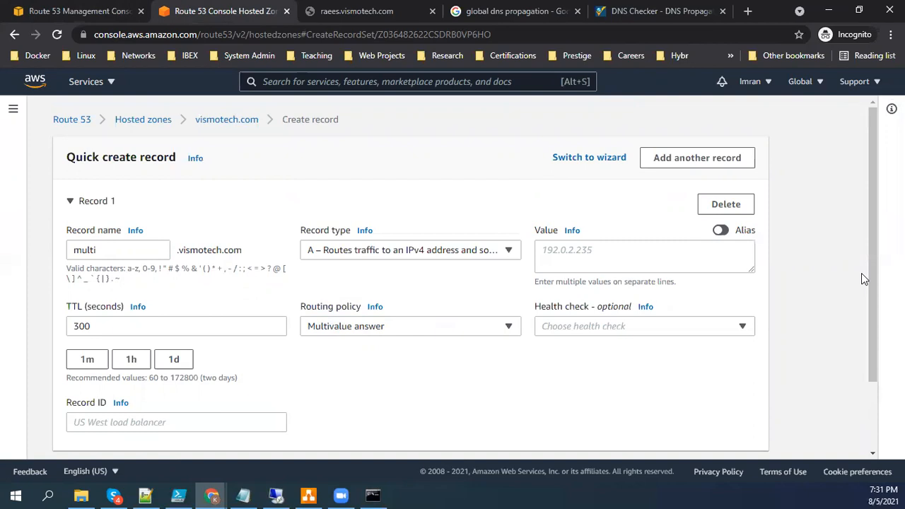
Step: Enter 192.168.100.1, 192.168.100.2, 192.168.100.3 and 192.168.100.4 on separate lines as the multi record's values
click(580, 258)
text(192.168.100.1)
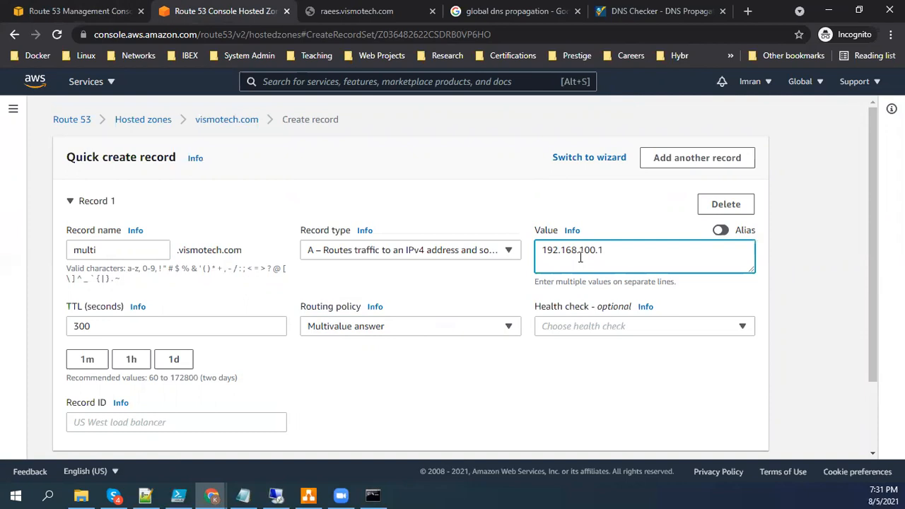
key(ctrl+a)
key(ctrl+c)
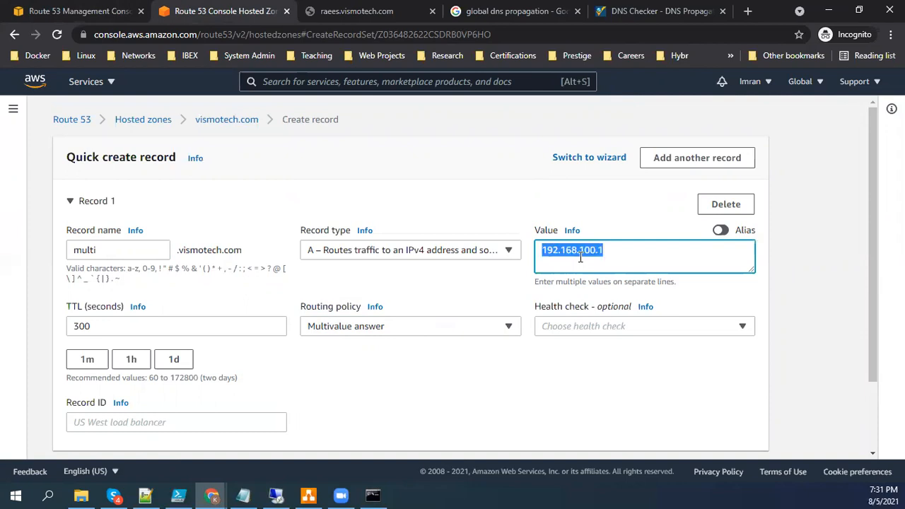
key(Right)
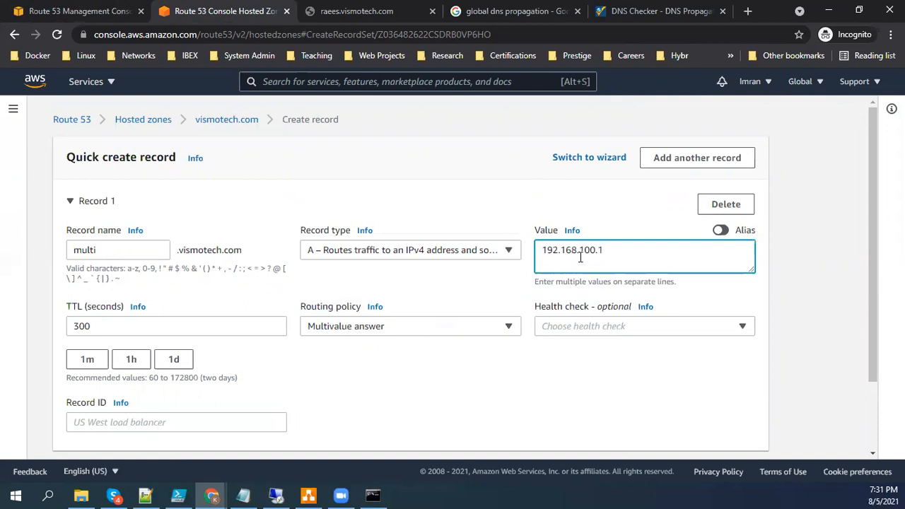
key(ctrl+v)
text(2)
key(Return)
key(ctrl+v)
key(Return)
key(ctrl+v)
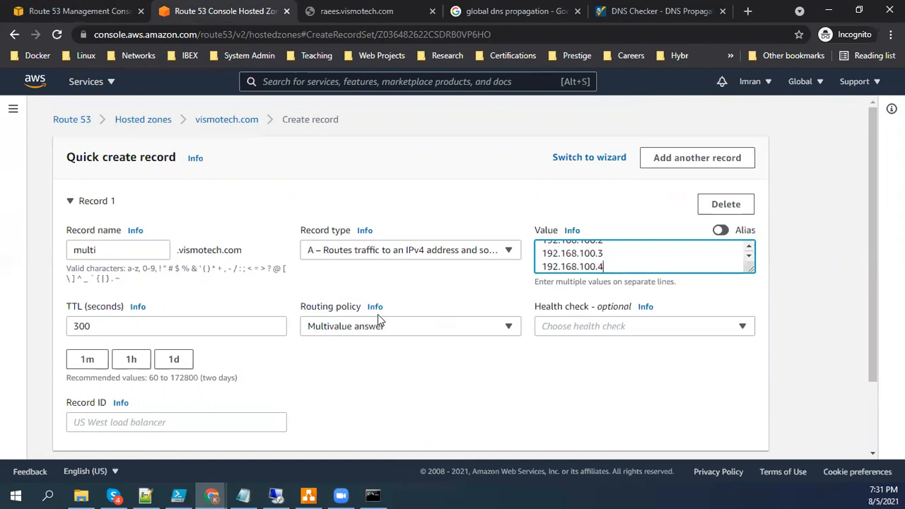
Step: Assign the raees.vismotech.com health check, set the record ID to multi, and try to create the record
click(664, 327)
click(587, 386)
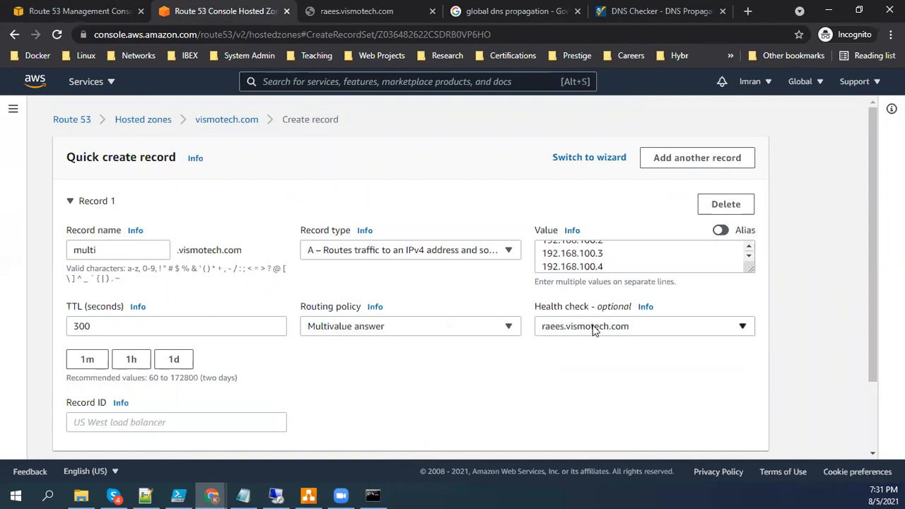
scroll(870, 297, down, 1)
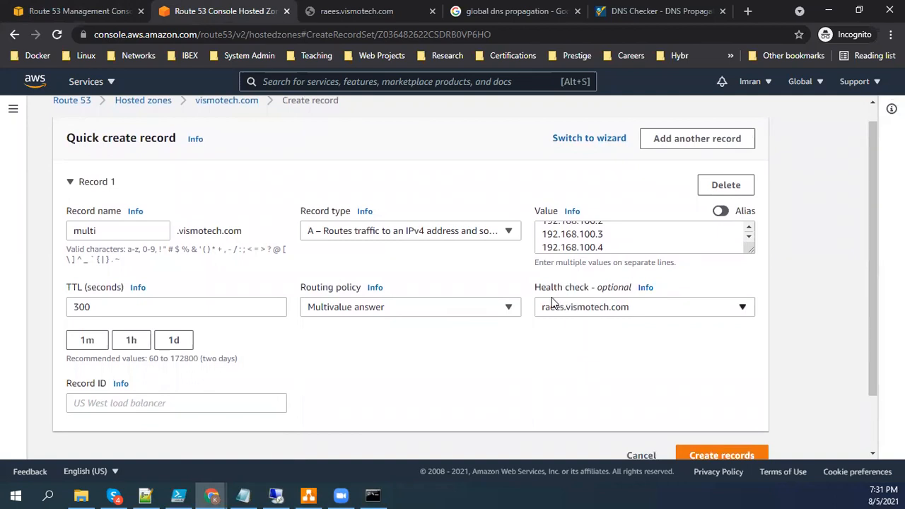
click(139, 405)
text(multi)
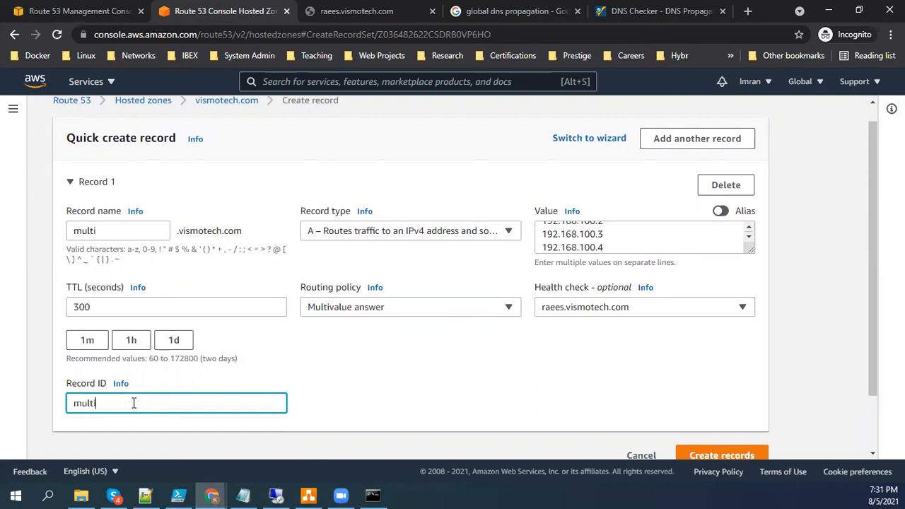
click(705, 456)
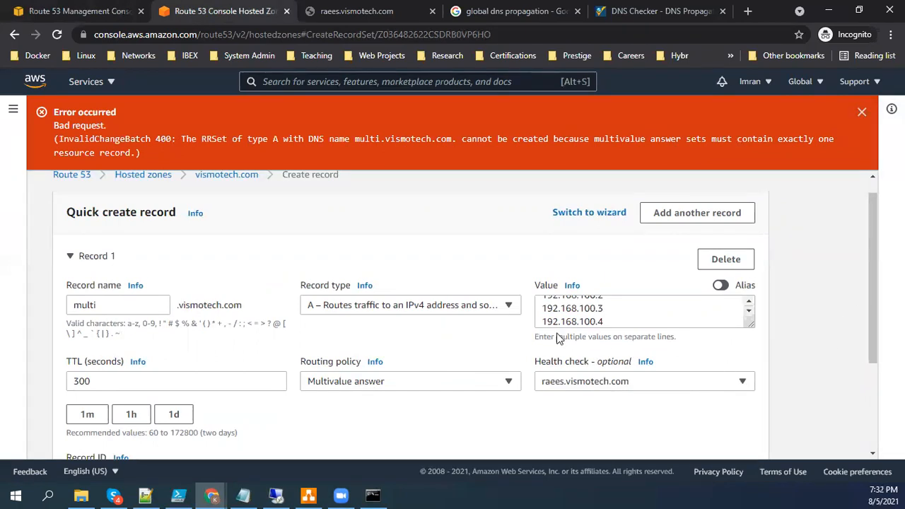
Step: Remove the health check from the multi record and dismiss the error notice
drag(536, 337, 612, 340)
click(640, 382)
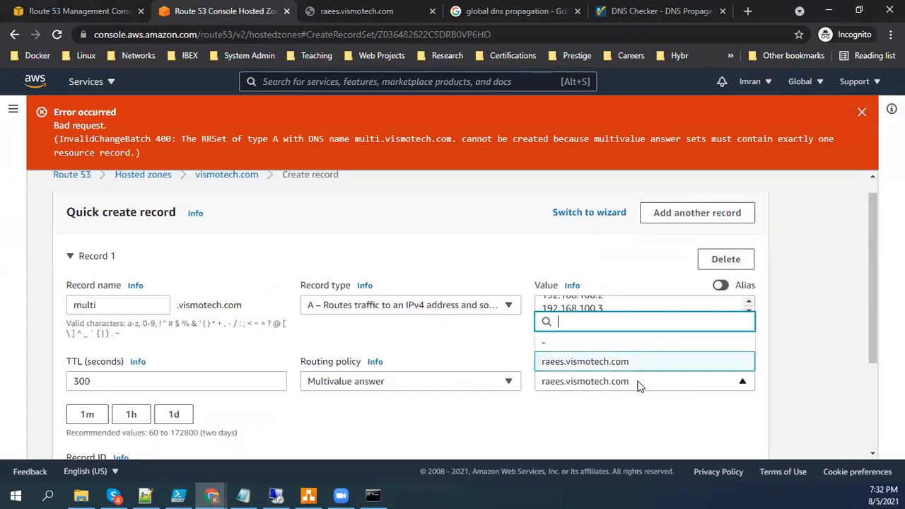
click(659, 337)
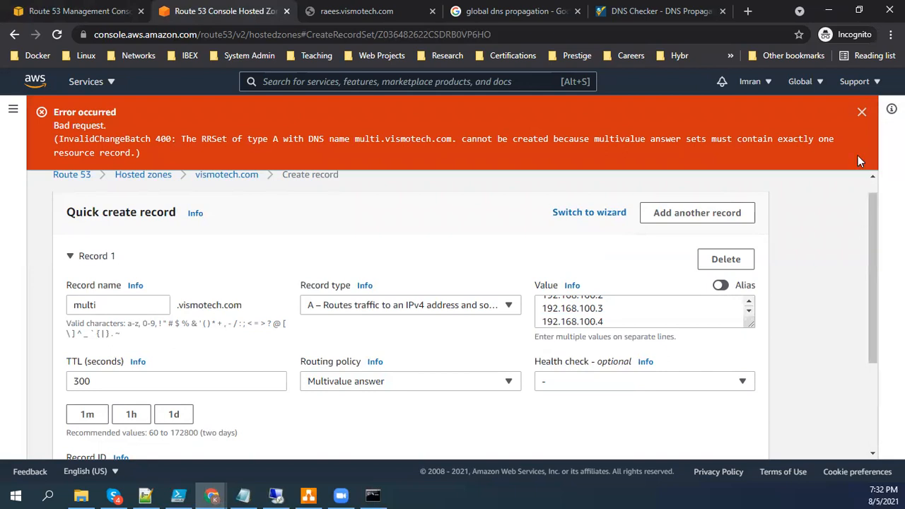
click(861, 112)
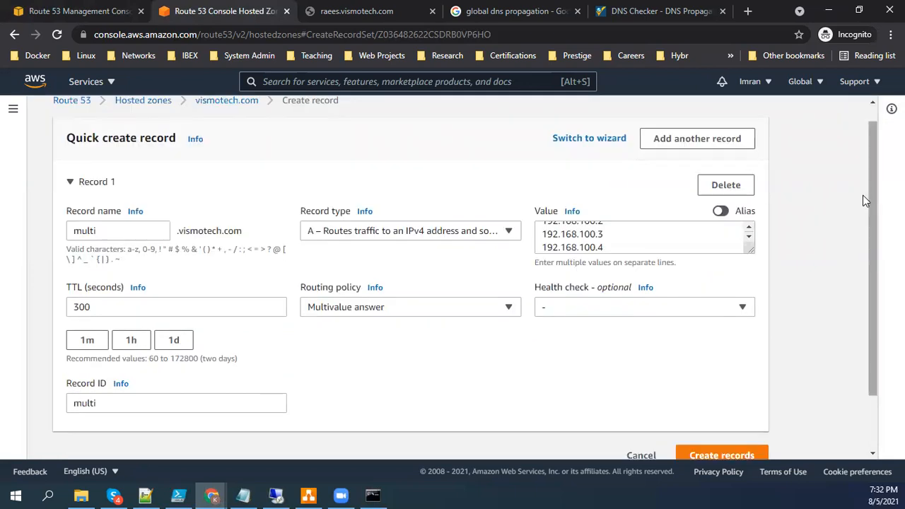
Step: Try to create the multi record with its four IP values and no health check
click(728, 455)
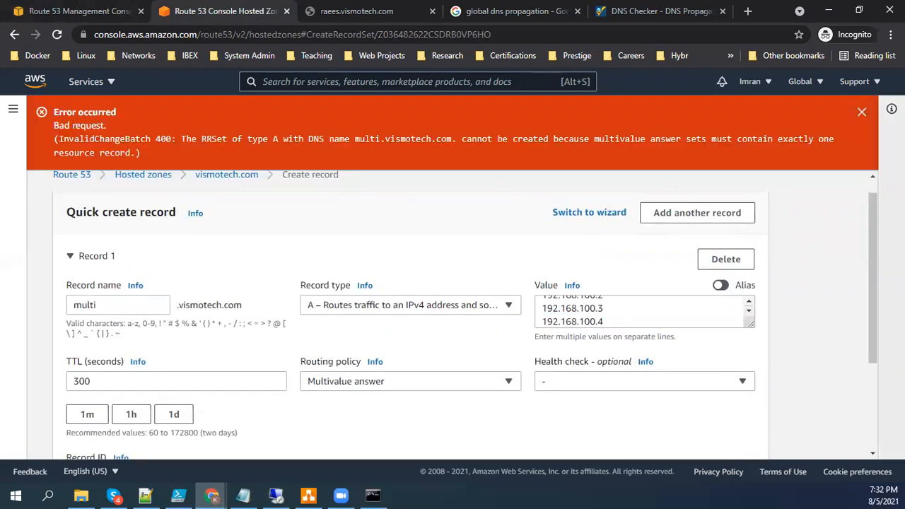
scroll(867, 330, down, 1)
drag(865, 332, 866, 297)
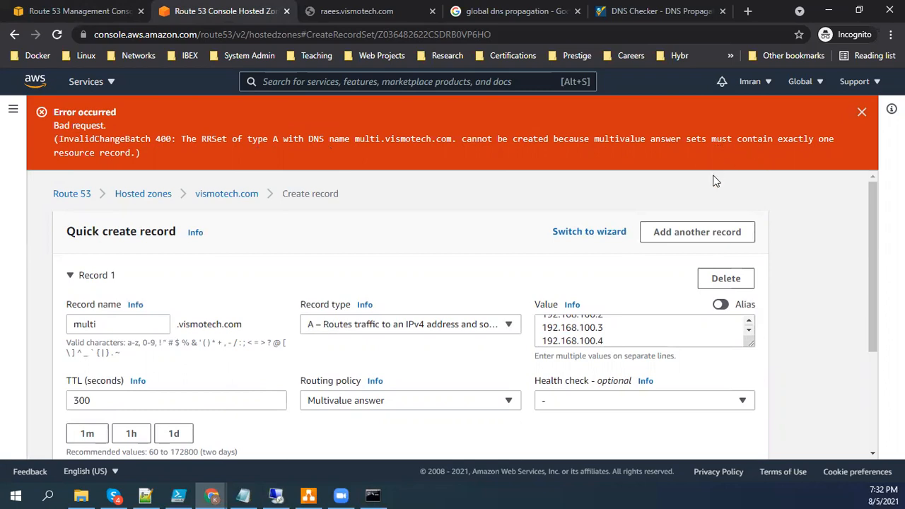
Step: Browse the available record types for the multi record and keep type A
click(618, 333)
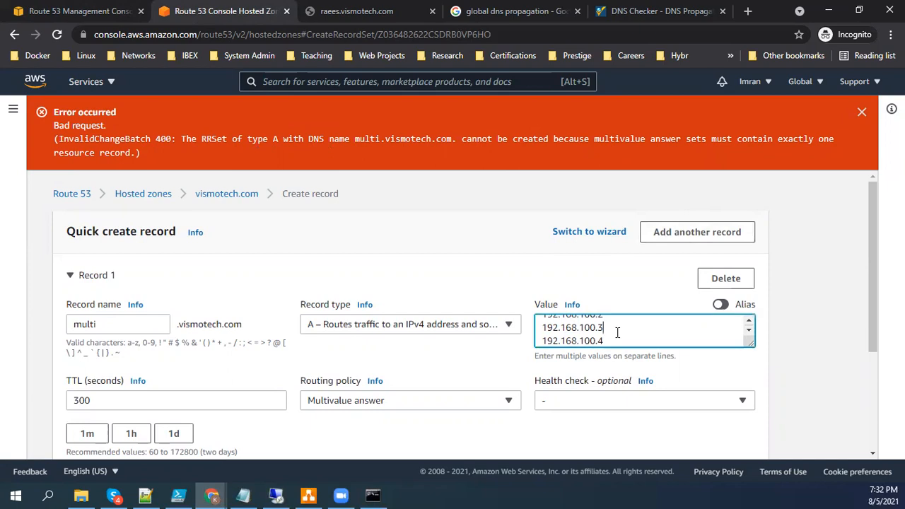
click(495, 324)
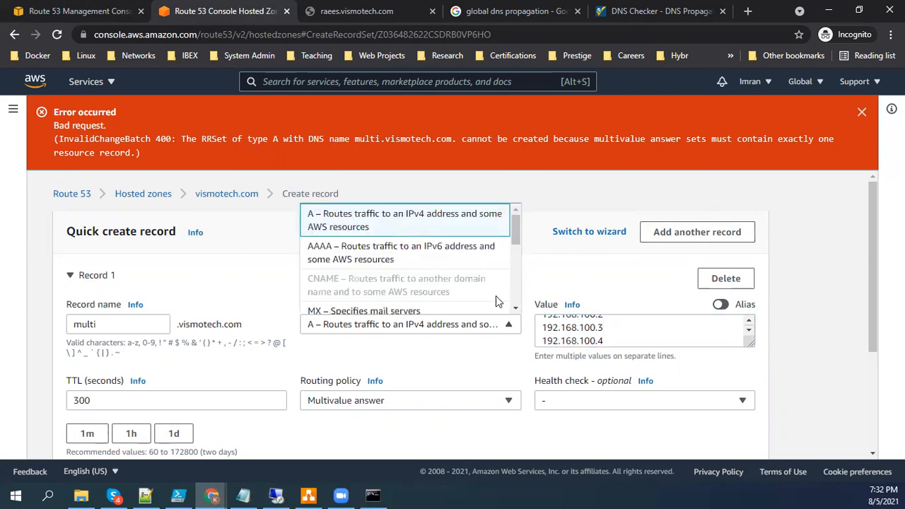
scroll(517, 251, down, 3)
scroll(519, 256, down, 3)
scroll(488, 241, up, 8)
click(465, 225)
Step: Remove 192.168.100.2, 192.168.100.3 and 192.168.100.4 from the multi record's values, keeping only 192.168.100.1
drag(749, 339, 753, 393)
click(675, 369)
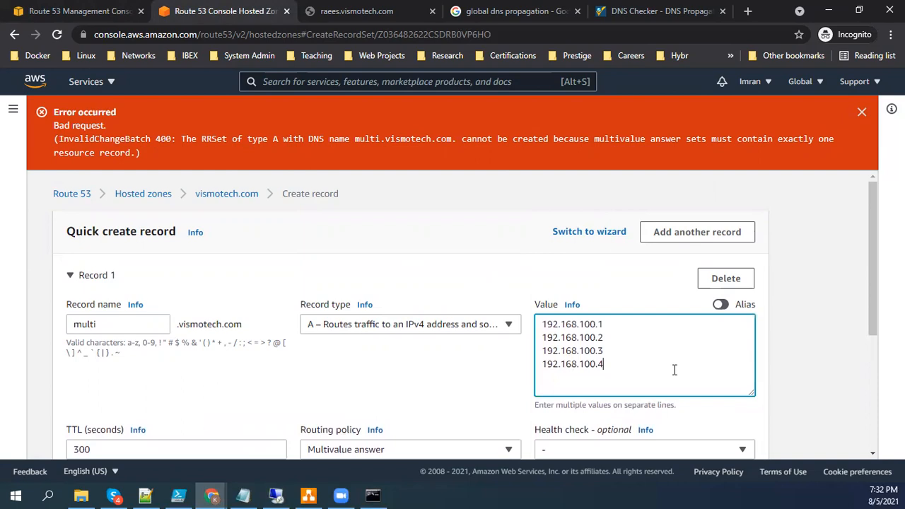
key(shift+Up)
key(shift+Up)
key(shift+Up)
key(shift+Up)
key(shift+Down)
key(shift+Down)
key(shift+Up)
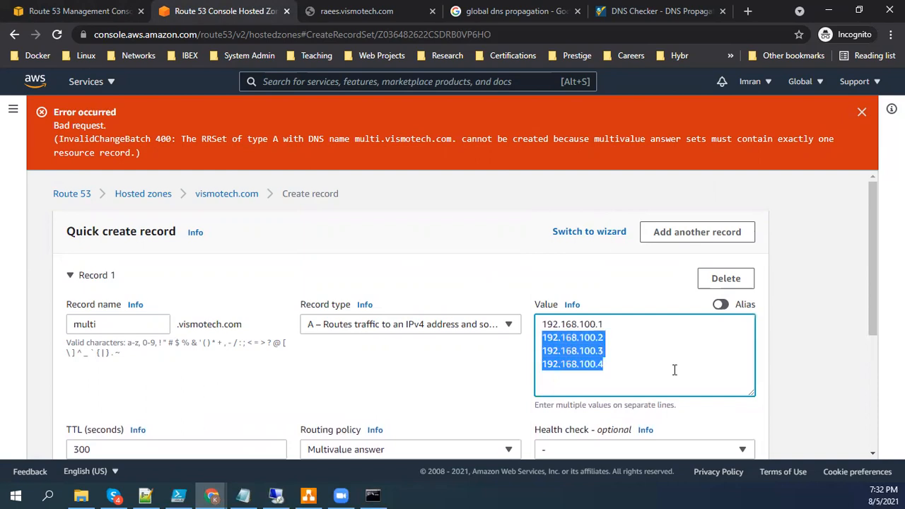
key(BackSpace)
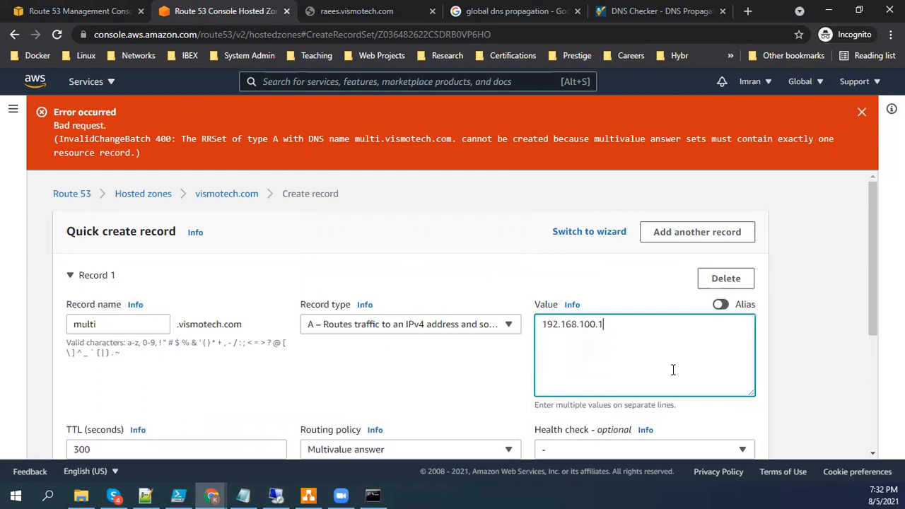
drag(750, 388, 736, 337)
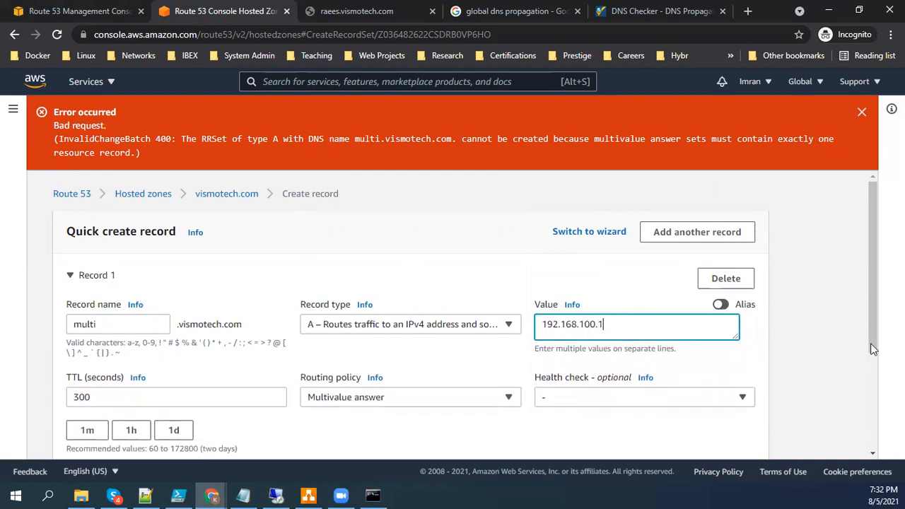
Step: Create the multi record, check the zone's records and dismiss the error notice
drag(870, 338, 855, 418)
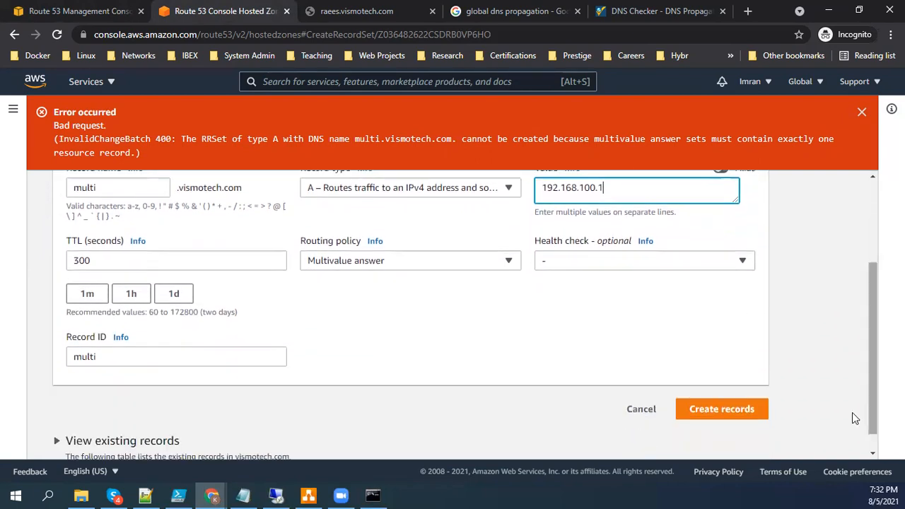
click(753, 419)
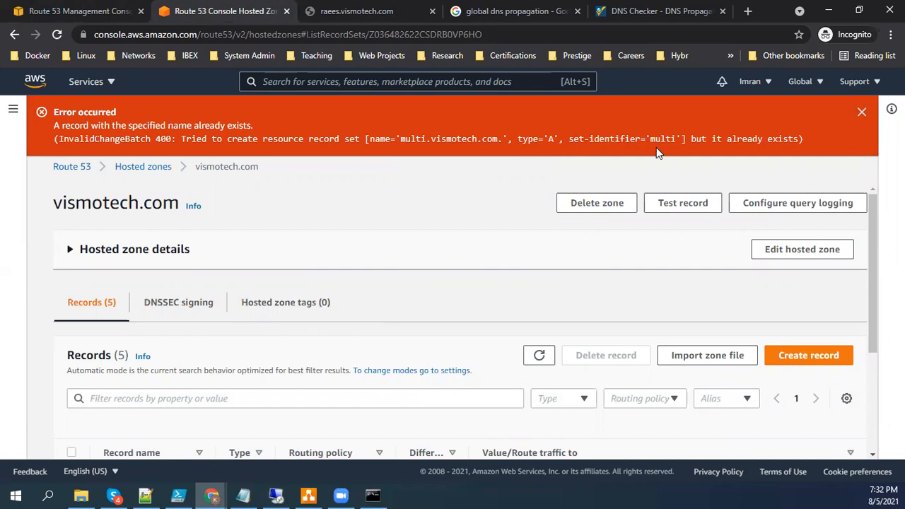
drag(876, 262, 856, 381)
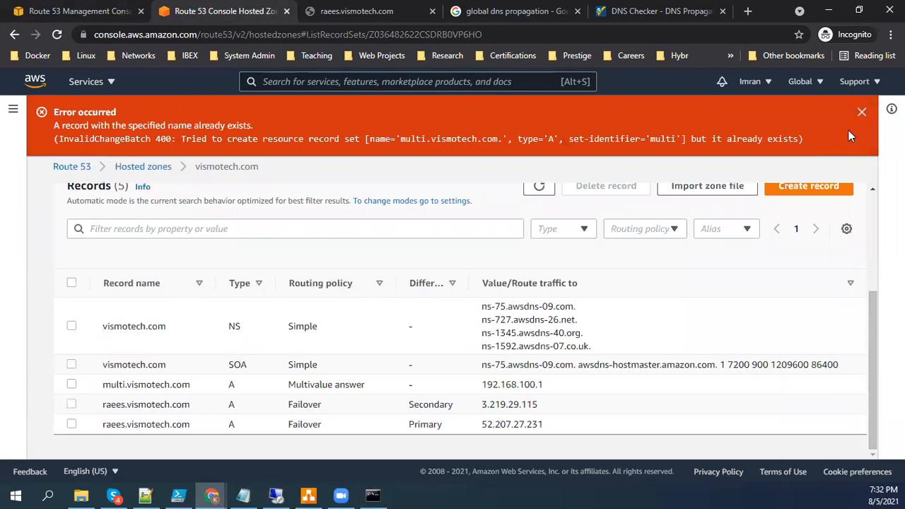
click(861, 112)
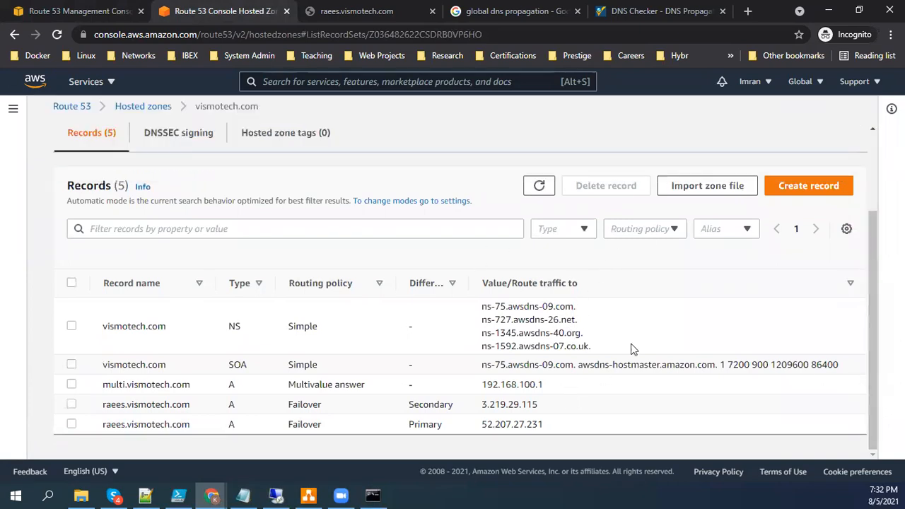
Step: Start another A record named multi in the vismotech.com zone with the value 192.168.100.2
click(803, 189)
click(115, 256)
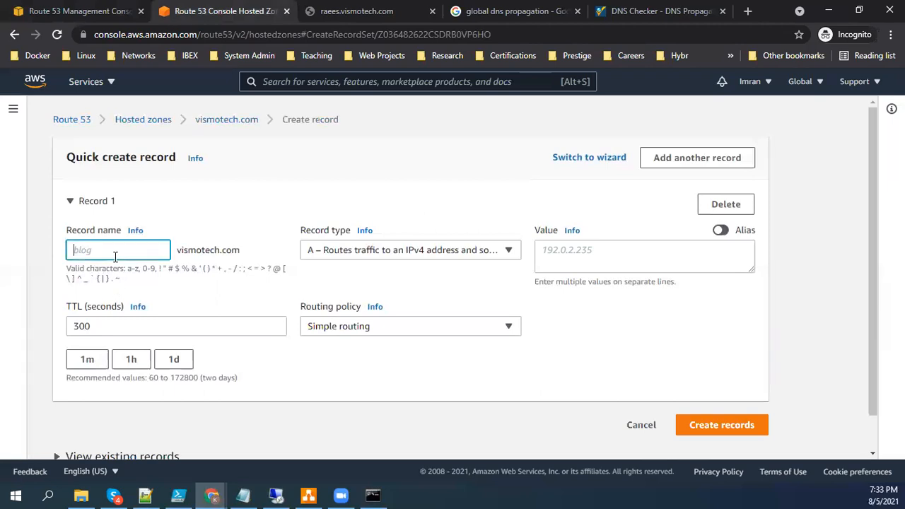
text(multi)
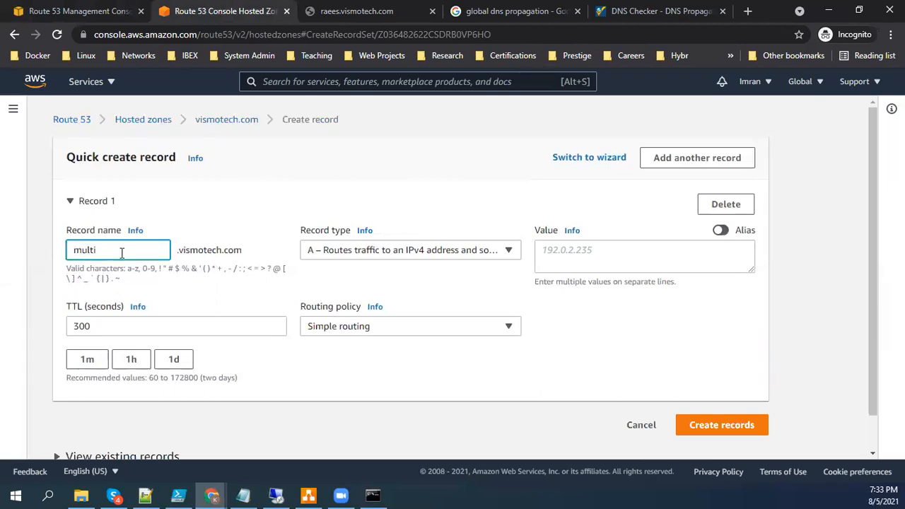
click(563, 248)
text(192.168.100.1)
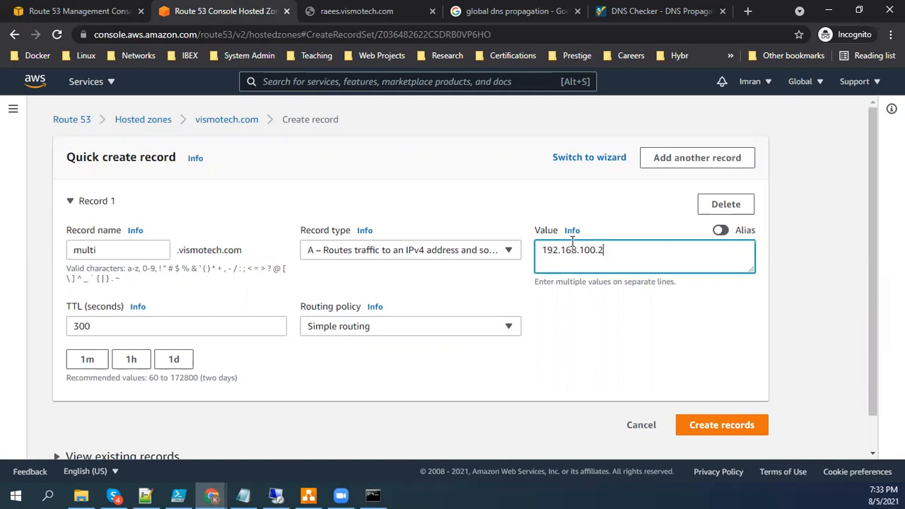
Step: Set the new record's routing policy to Multivalue answer and its record ID to m2
click(461, 326)
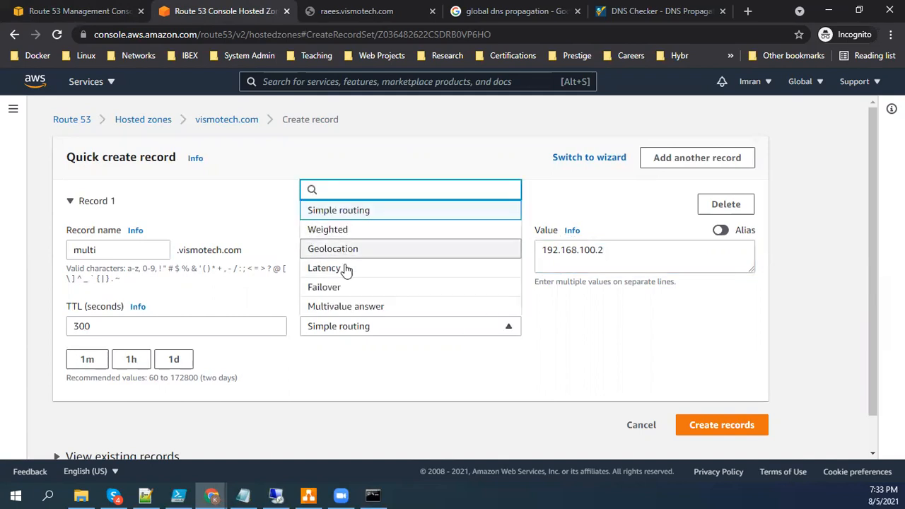
click(351, 311)
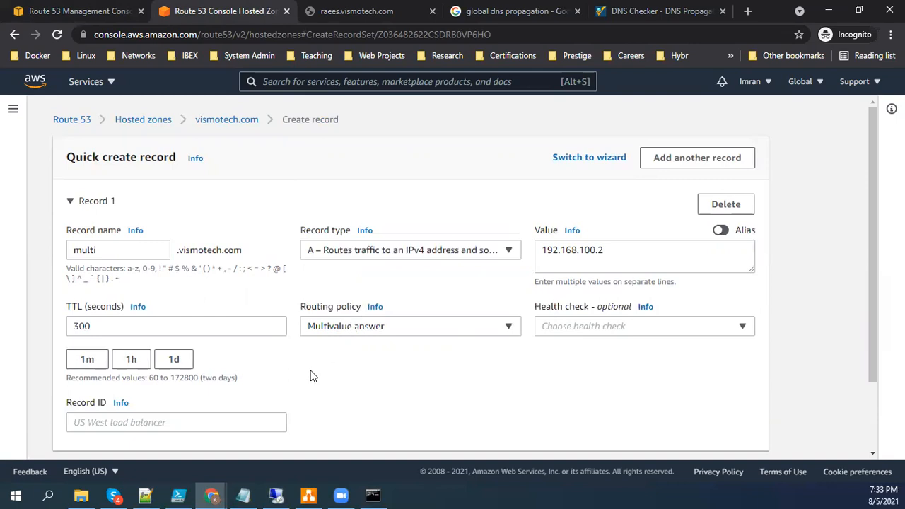
scroll(630, 341, down, 2)
click(224, 334)
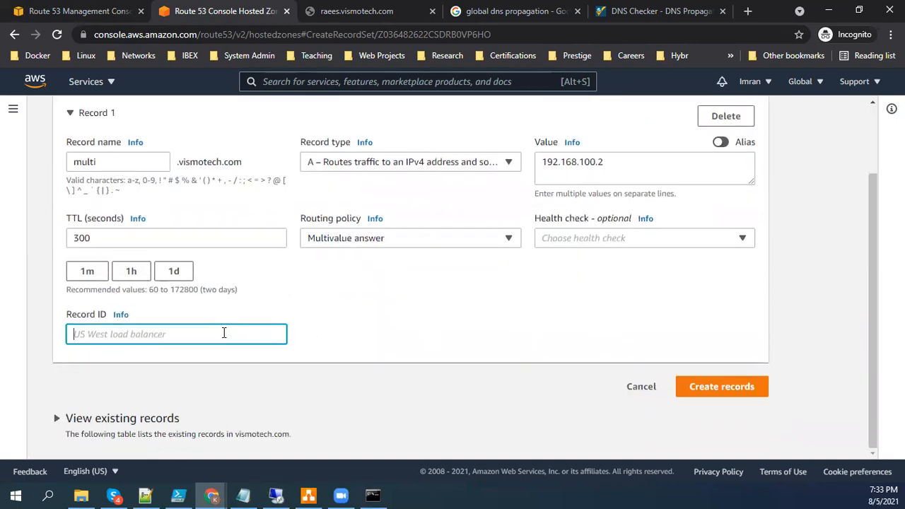
text(m2)
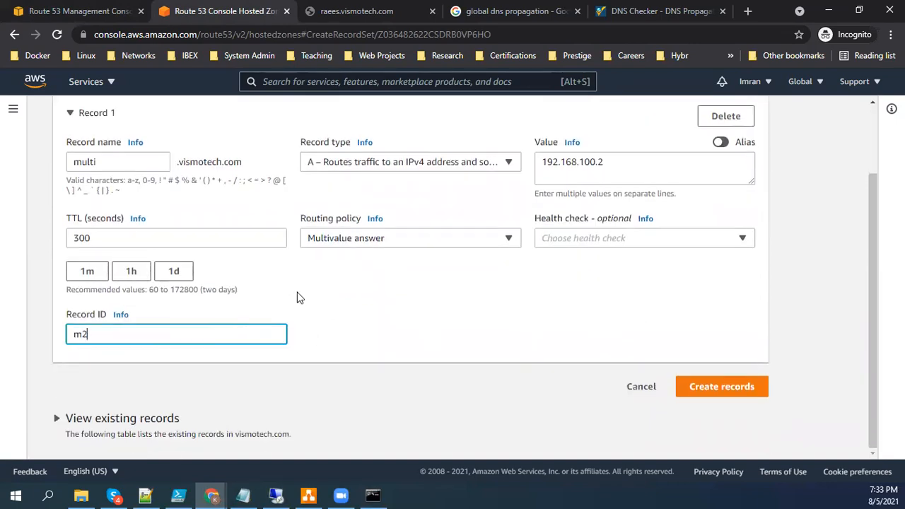
Step: Check the zone's existing records and create the second multi record
double_click(71, 315)
click(99, 338)
click(144, 421)
scroll(189, 414, down, 4)
scroll(245, 397, up, 5)
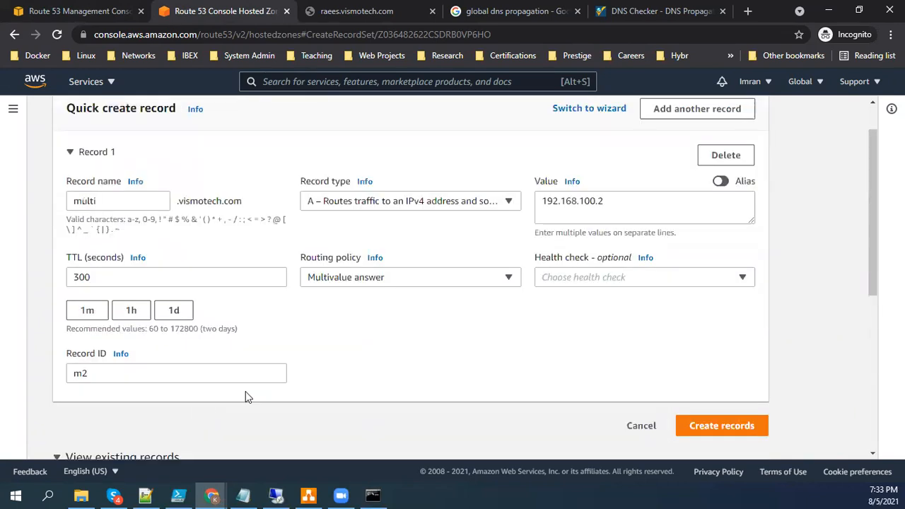
click(700, 425)
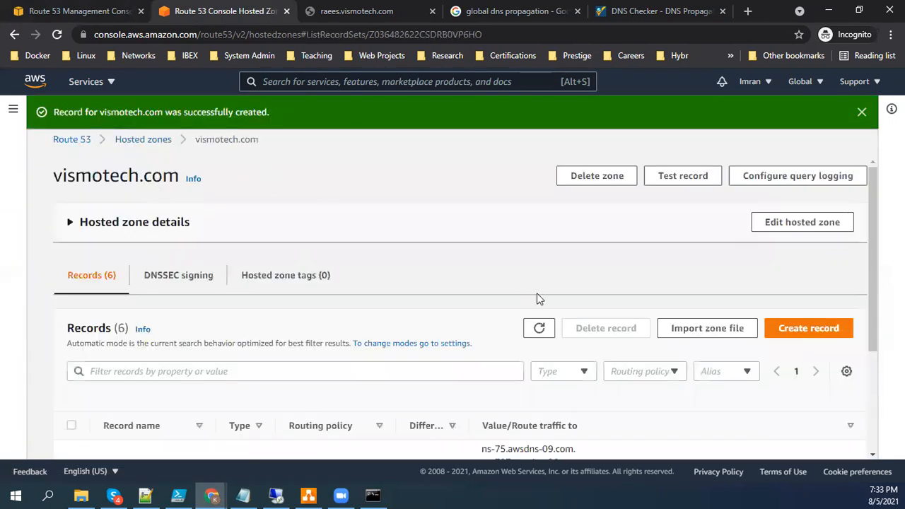
Step: Examine the names and IP values of the two multi.vismotech.com records in the records list
scroll(537, 299, down, 3)
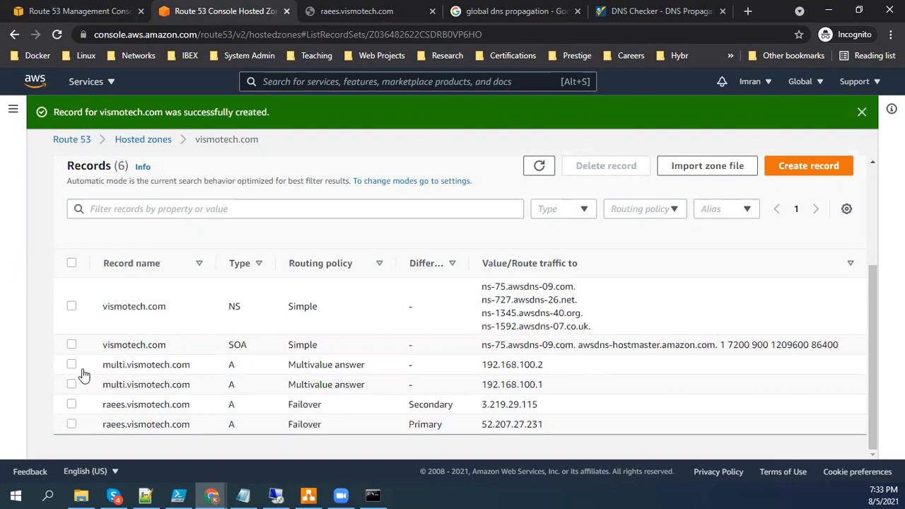
drag(104, 365, 126, 366)
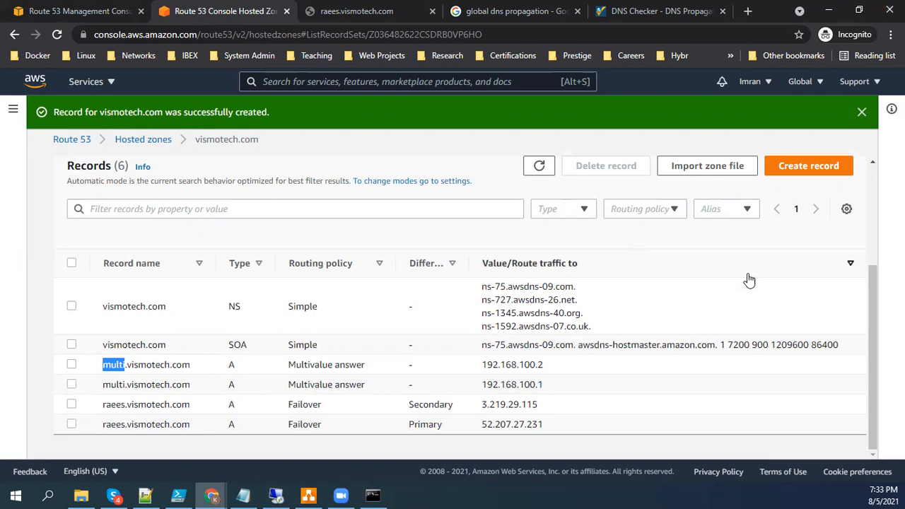
double_click(118, 366)
double_click(128, 384)
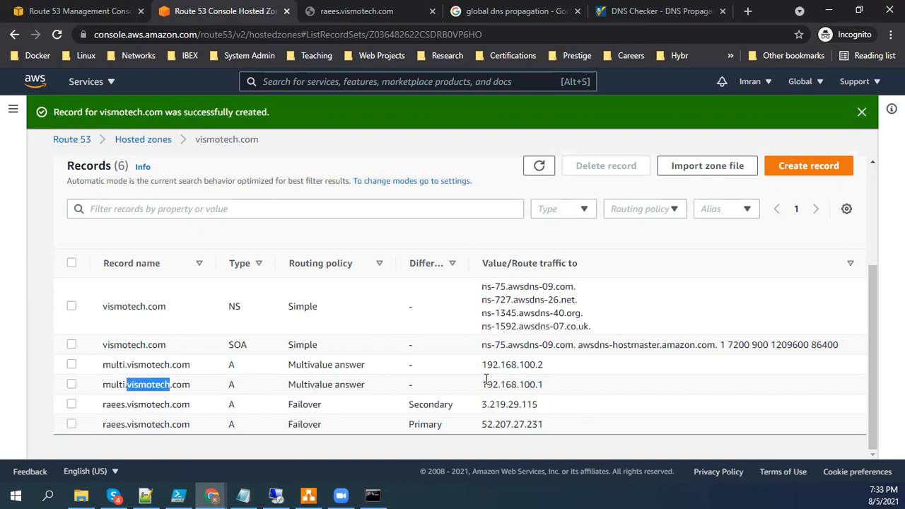
drag(482, 384, 555, 386)
drag(483, 364, 544, 365)
click(543, 364)
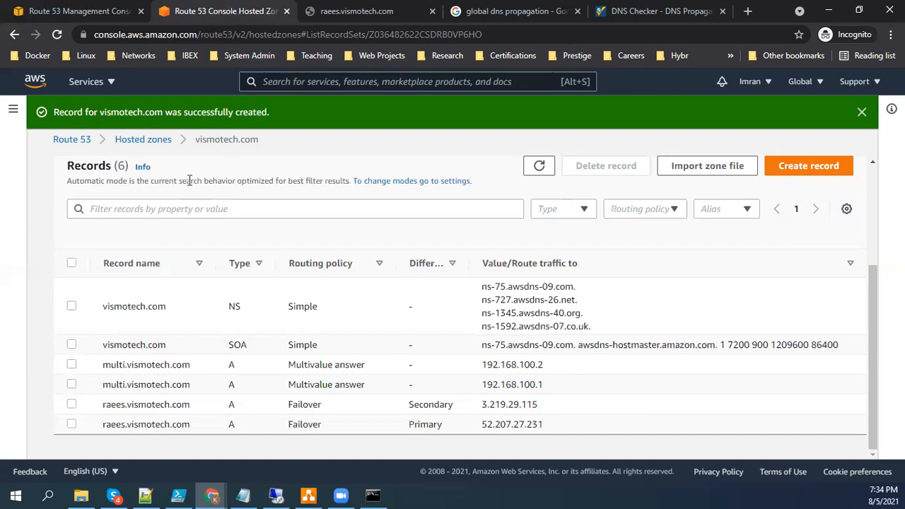
Step: Copy multi.vismotech.com, look it up in the Command Prompt nslookup session, and examine the returned addresses
double_click(144, 364)
key(ctrl+c)
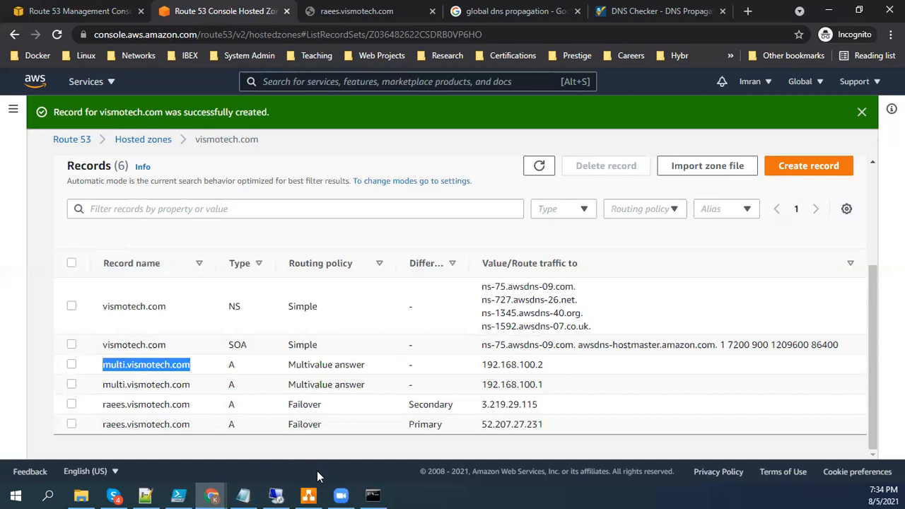
click(373, 495)
key(ctrl+v)
key(Return)
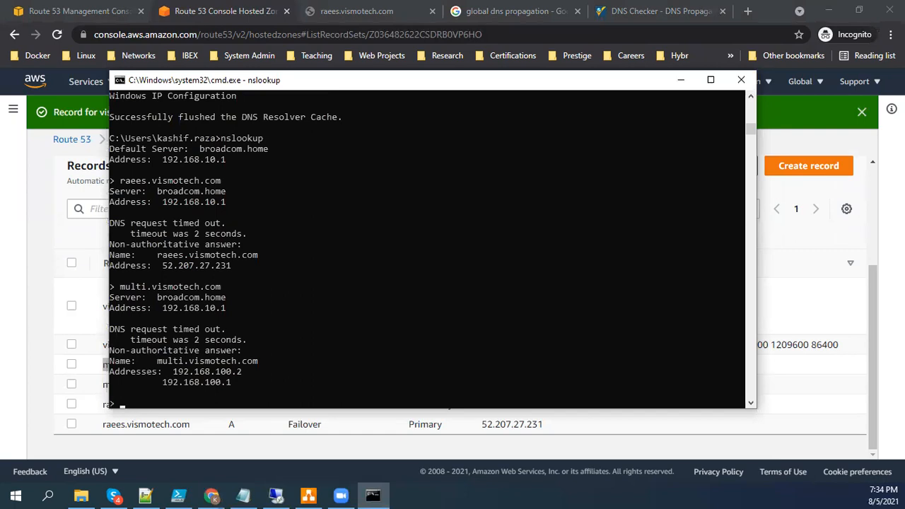
drag(164, 383, 232, 382)
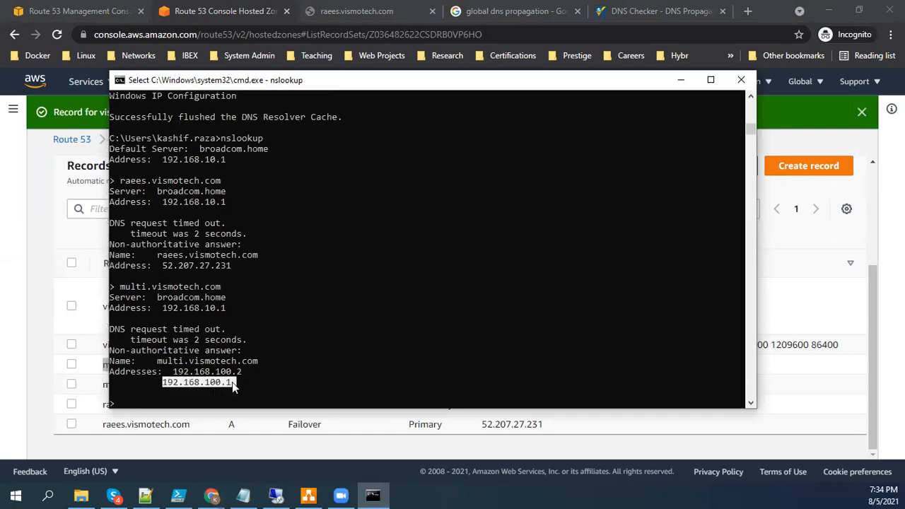
drag(173, 371, 241, 381)
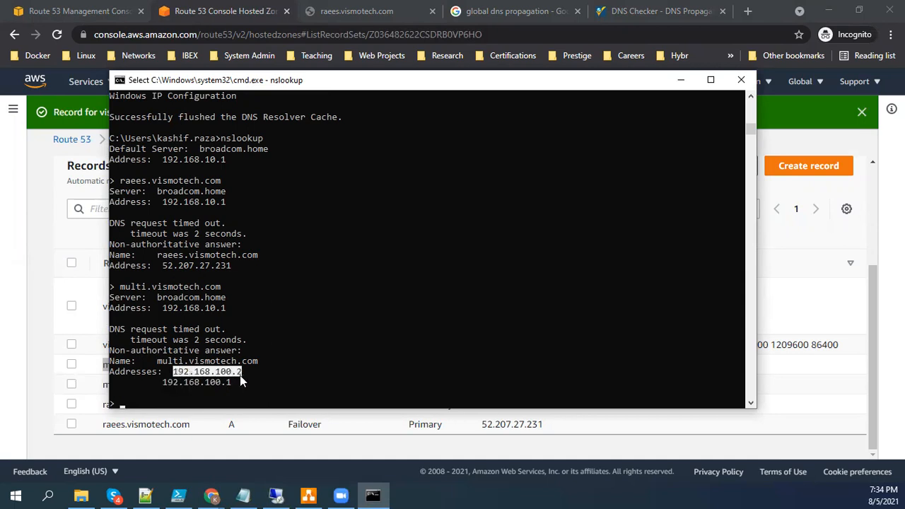
Step: Return to the Route 53 records list and compare the multivalue, failover and simple records' values and routing policies
click(39, 368)
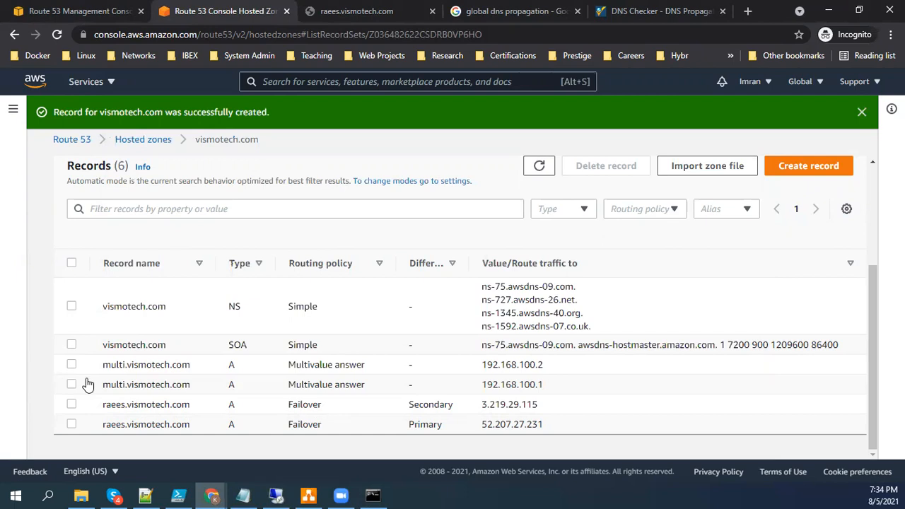
drag(103, 384, 167, 384)
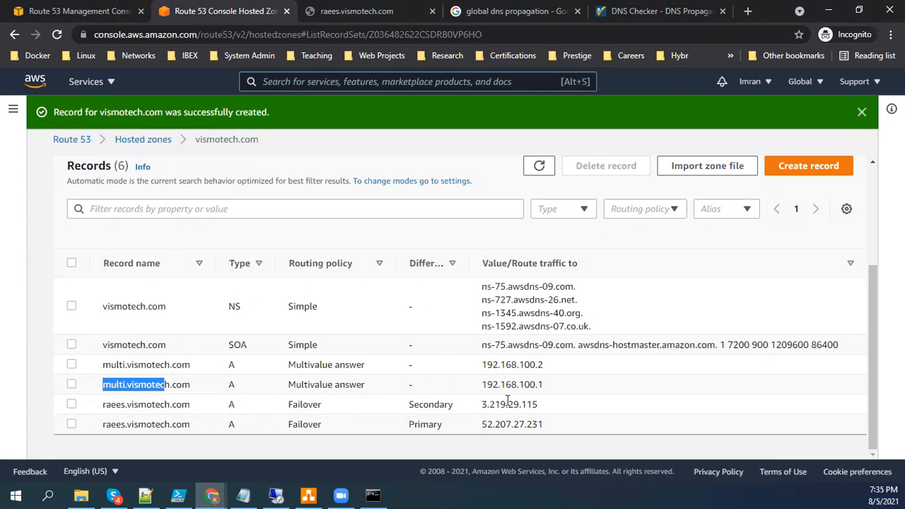
double_click(513, 425)
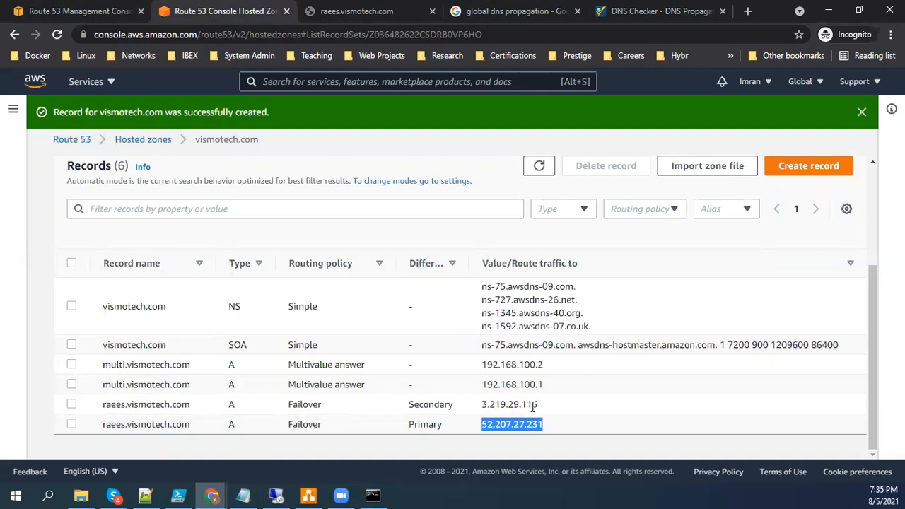
drag(545, 384, 481, 384)
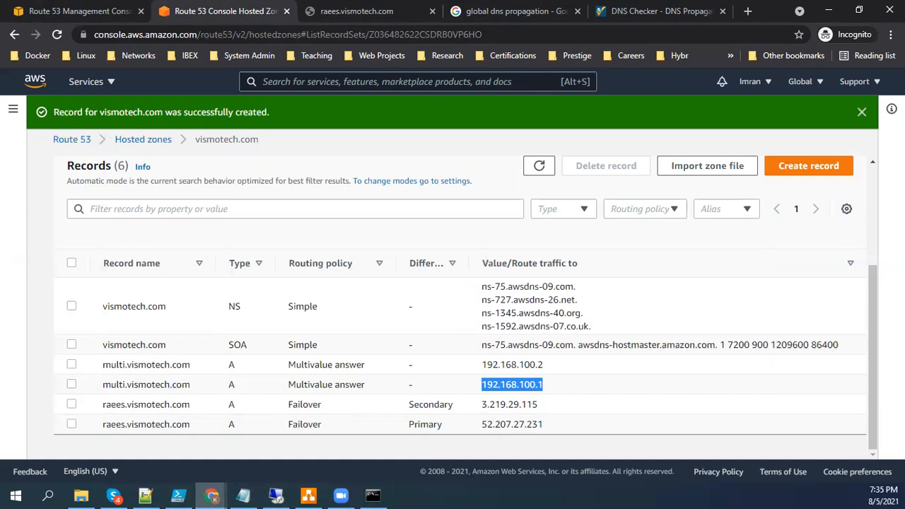
double_click(304, 344)
click(305, 344)
double_click(294, 344)
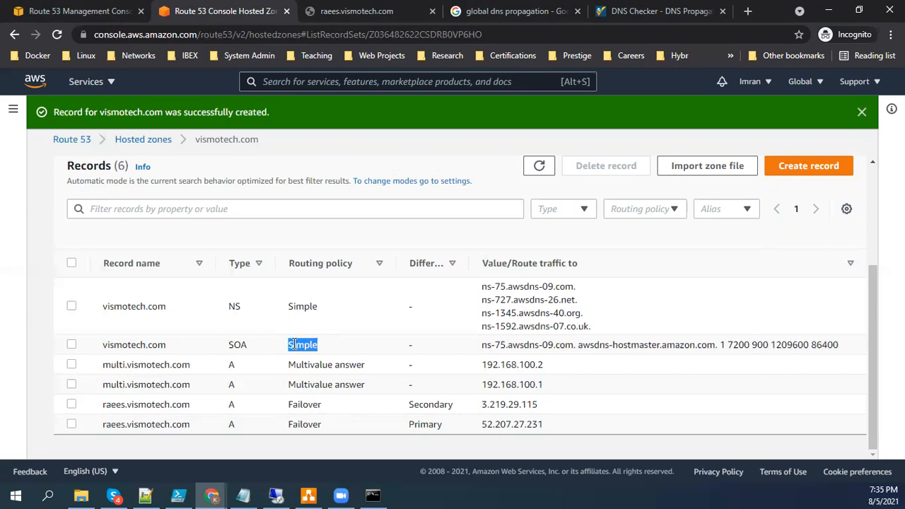
Step: Open the multi.vismotech.com record with value 192.168.100.1 for editing and assign it the raees.vismotech.com health check
click(71, 384)
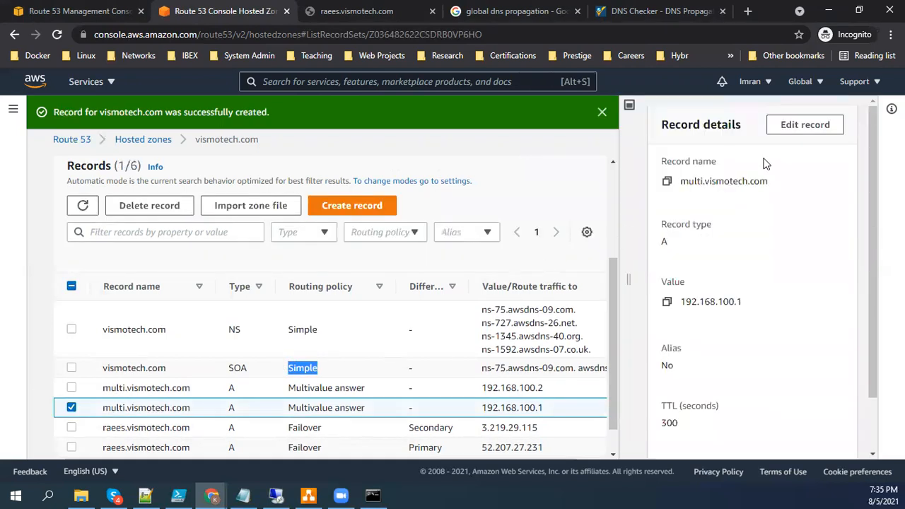
click(792, 127)
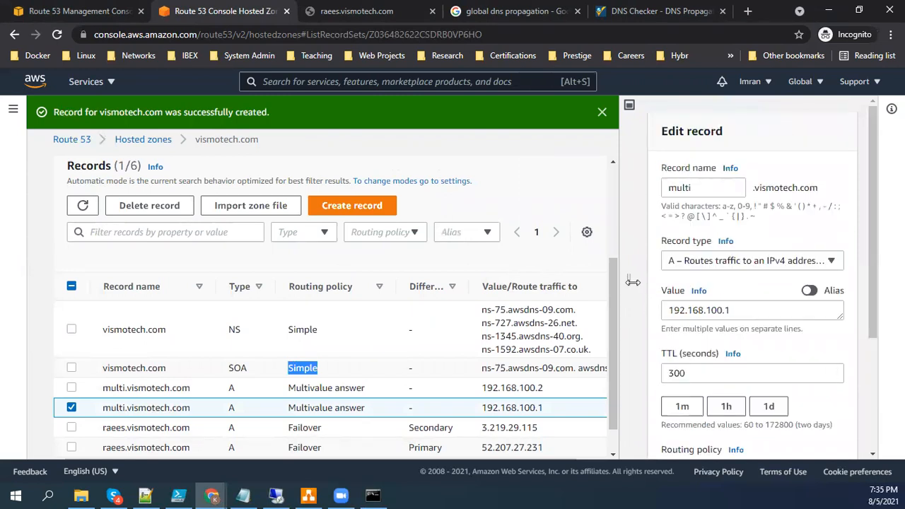
drag(634, 287, 375, 296)
click(715, 357)
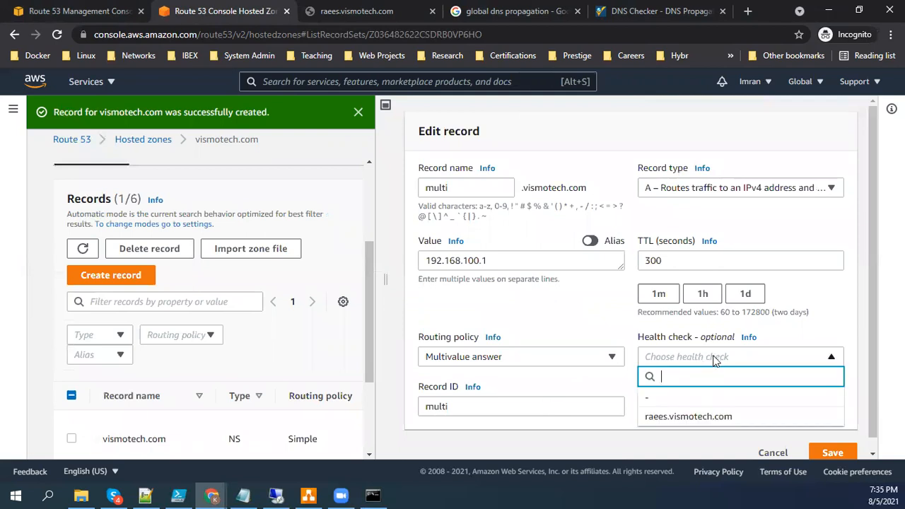
click(696, 417)
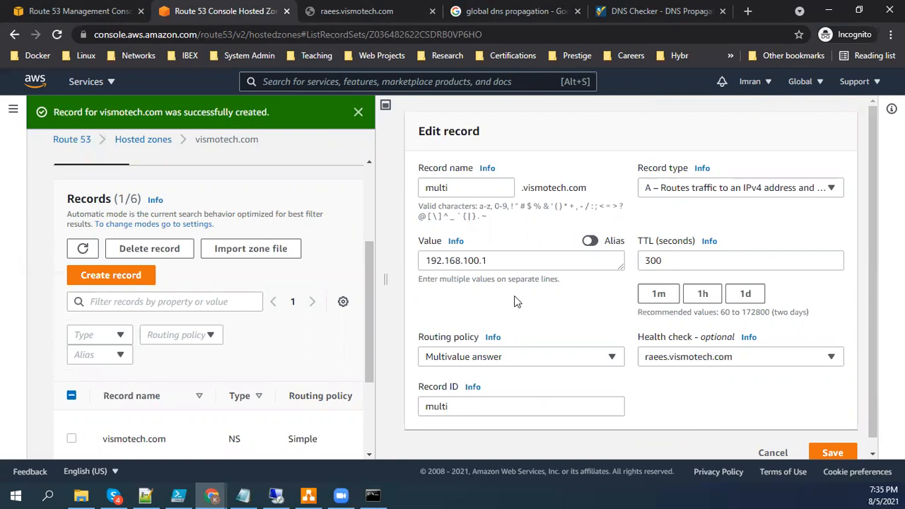
Step: Copy the address 52.207.27.231 from the nslookup output in the Command Prompt and return to the record being edited
click(374, 495)
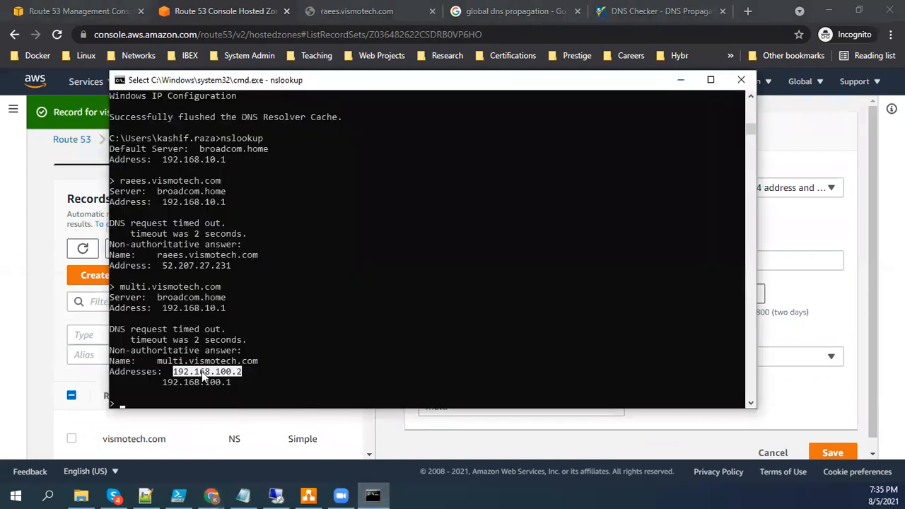
double_click(197, 265)
key(ctrl+c)
right_click(198, 265)
click(834, 312)
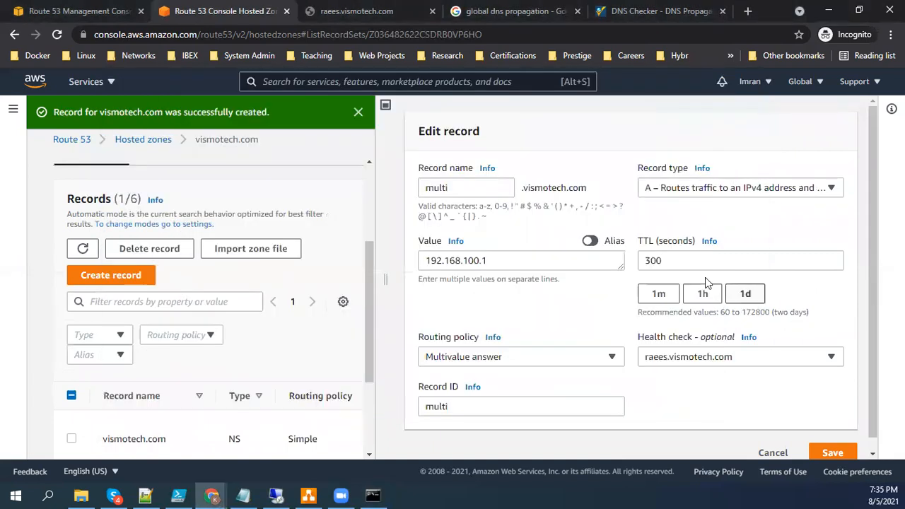
Step: Set the multi record's TTL to 1 second and its value to 52.207.27.231, and save the record
click(672, 258)
key(ctrl+a)
text(1)
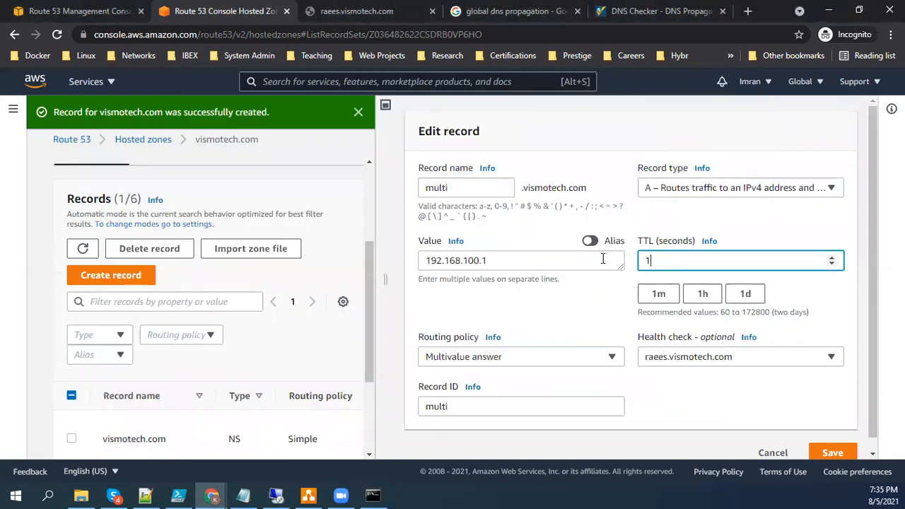
click(580, 261)
key(ctrl+a)
key(ctrl+v)
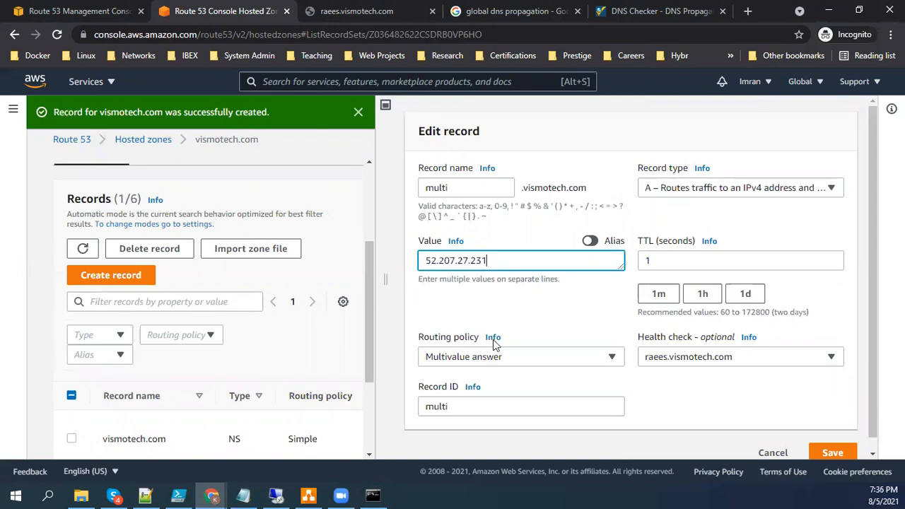
click(833, 454)
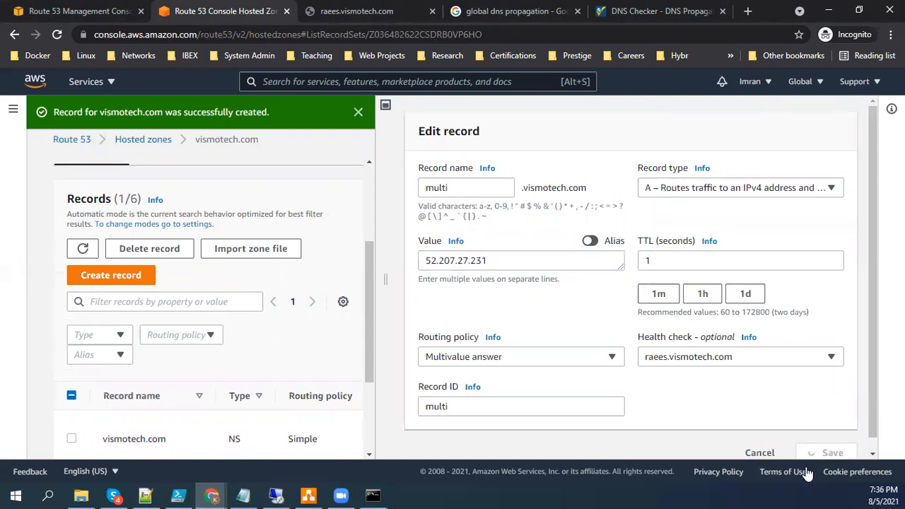
Step: Compare the IP values of the two multi.vismotech.com records in the records list
scroll(632, 380, down, 3)
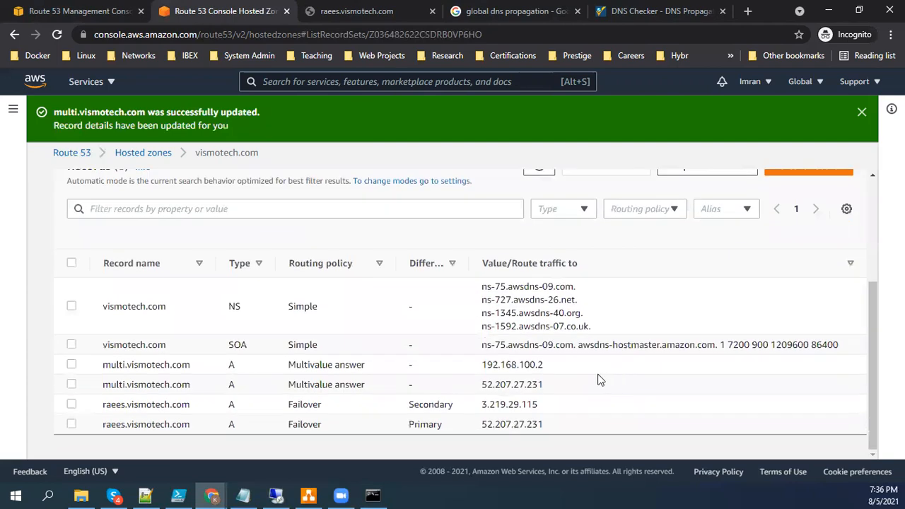
double_click(526, 384)
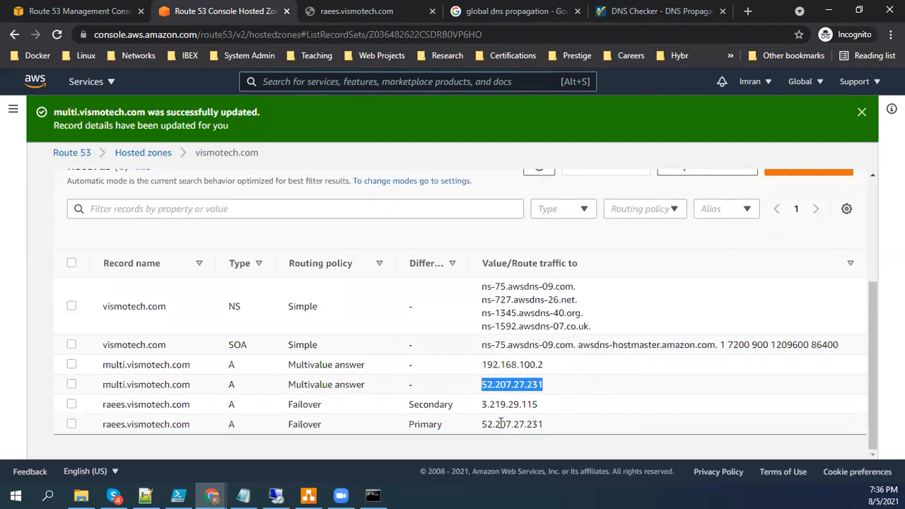
double_click(531, 365)
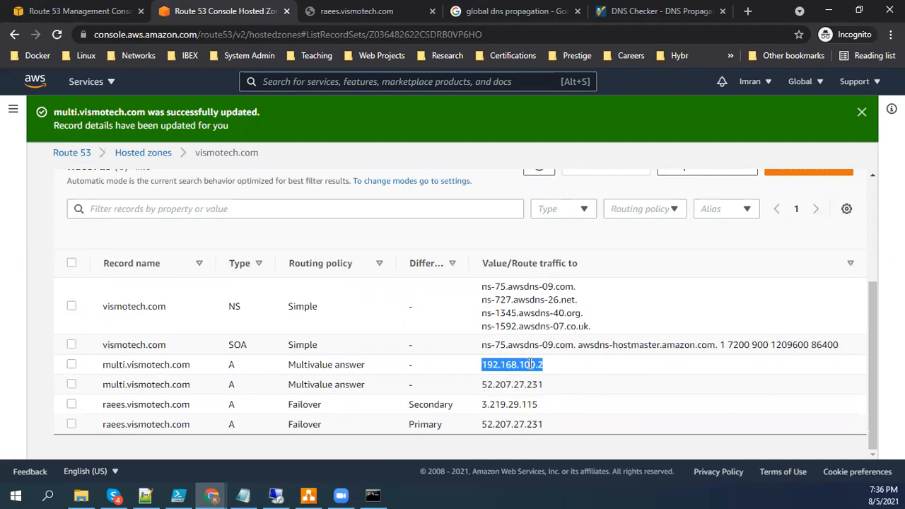
Step: Check the propagation of raees.vismotech.com on whatsmydns.net and view the Route 53 health checks
click(621, 8)
click(335, 164)
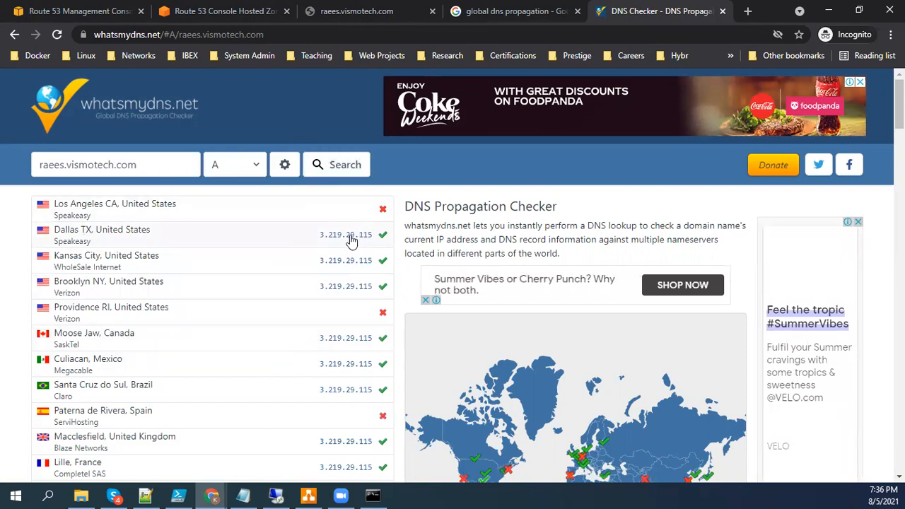
click(89, 9)
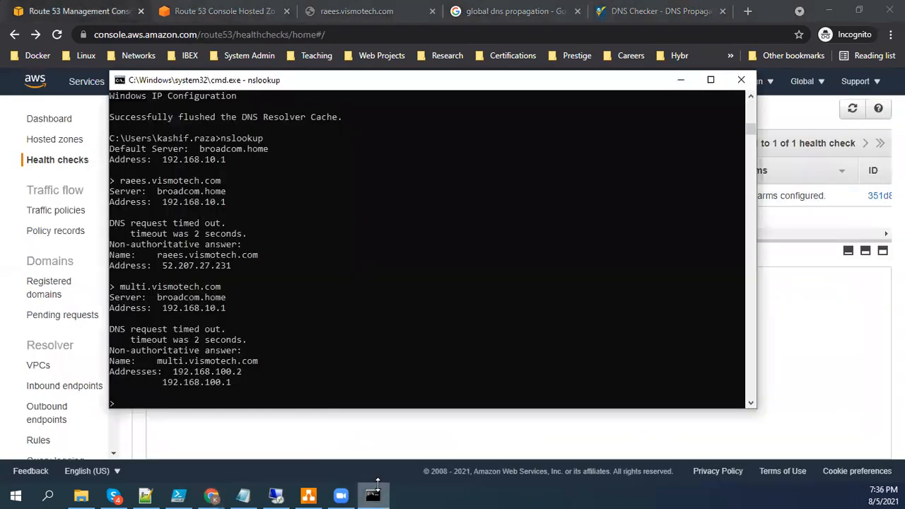
click(373, 495)
click(622, 11)
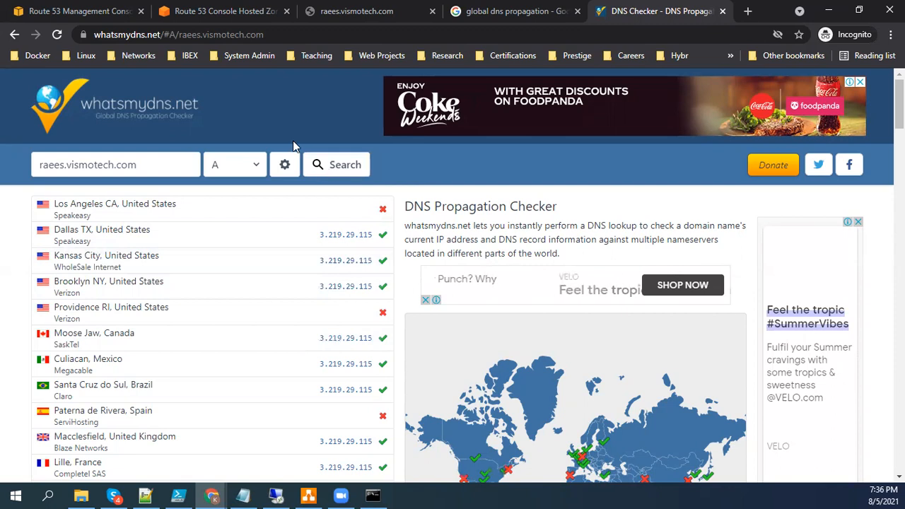
Step: Switch to the Command Prompt and examine the addresses returned for multi.vismotech.com
click(373, 495)
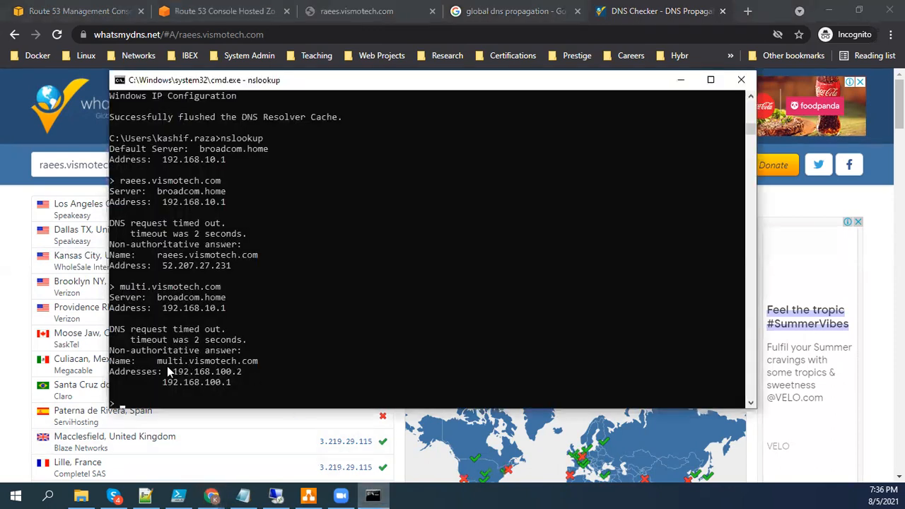
drag(156, 373, 228, 396)
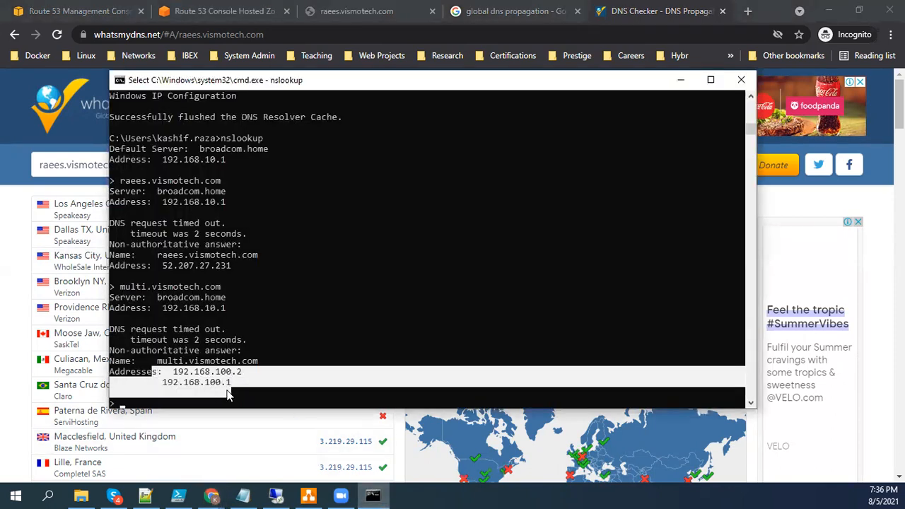
click(226, 394)
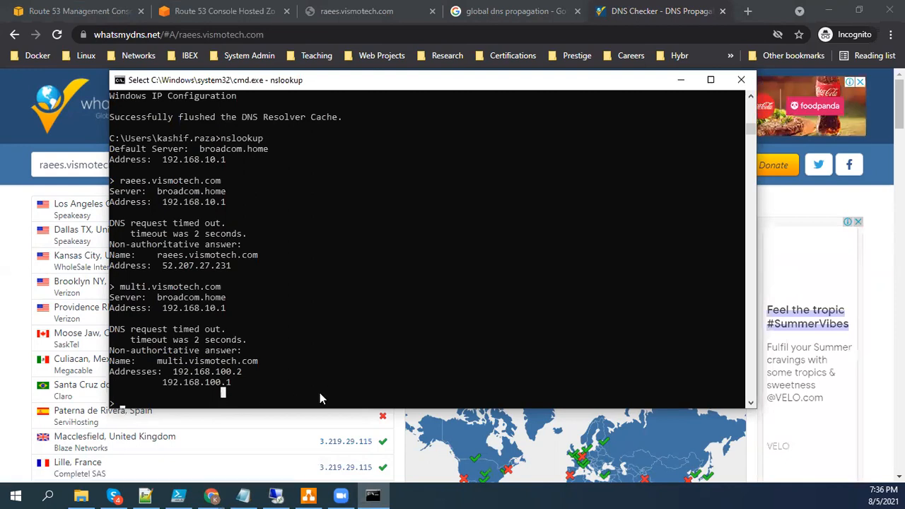
Step: Exit nslookup, flush the DNS cache with ipconfig /flushdns, and restart nslookup
key(Escape)
text(raees.vismotech.com)
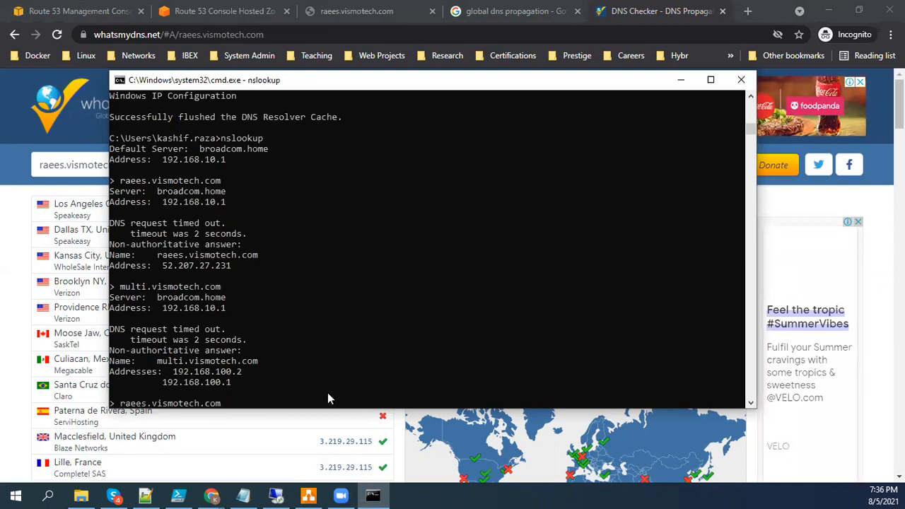
key(ctrl+c)
text(ipconfig /flushdns)
key(Return)
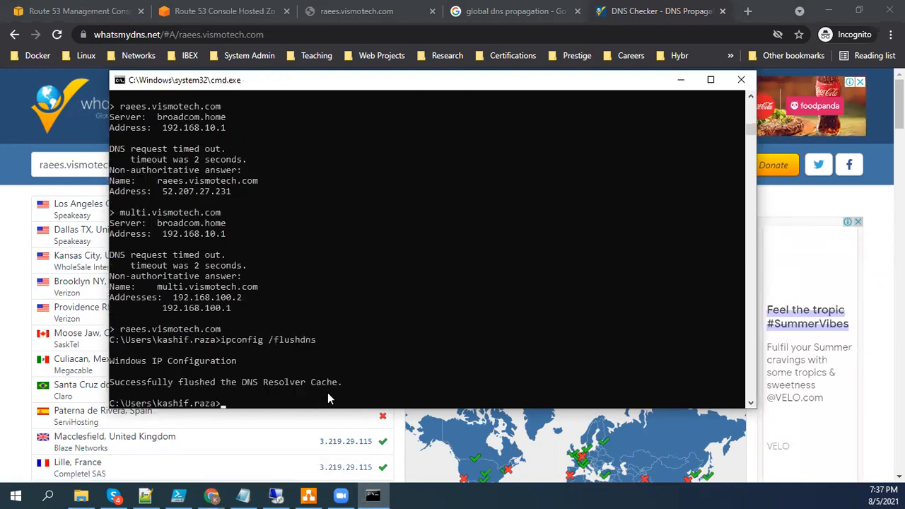
key(Up)
key(Up)
key(Return)
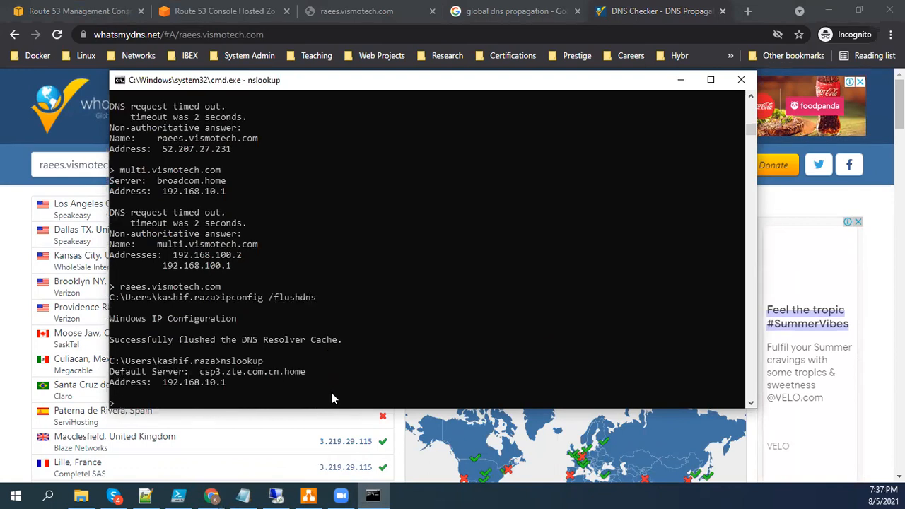
Step: Examine the raees.vismotech.com health check's status and endpoint, and compare the two multi records' values in the hosted zone
click(89, 7)
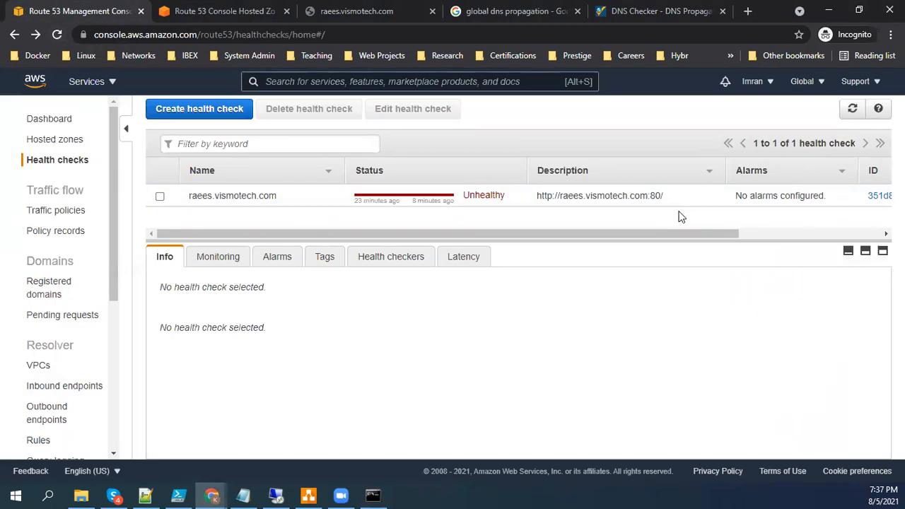
drag(560, 196, 645, 198)
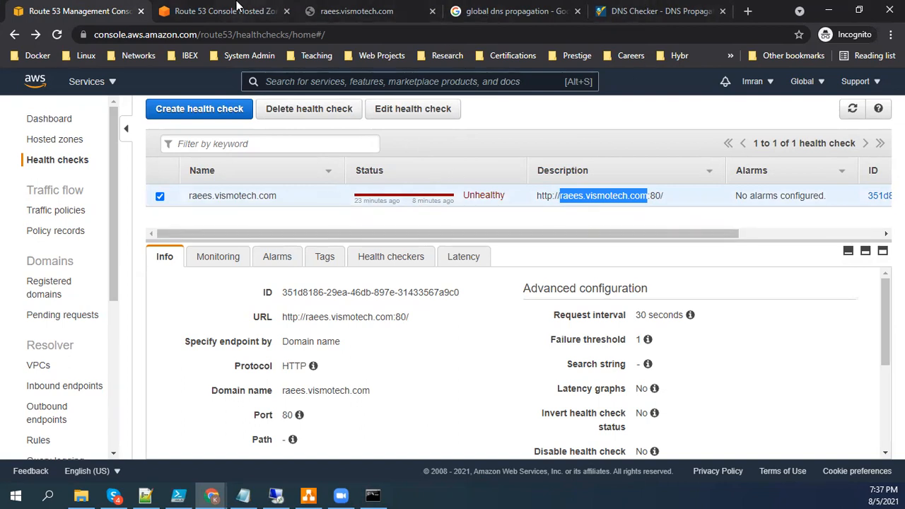
key(ctrl+Tab)
double_click(520, 384)
drag(558, 390, 91, 390)
drag(550, 364, 475, 367)
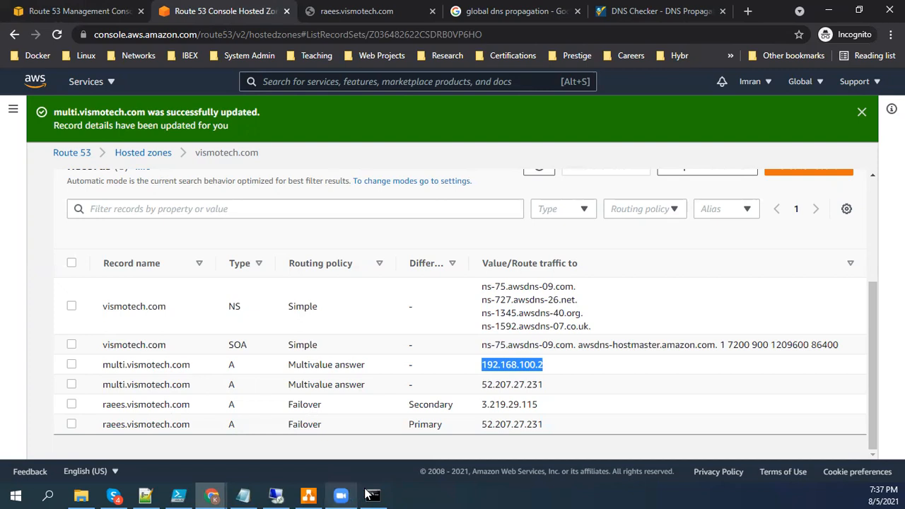
Step: Look up raees.vismotech.com in the Command Prompt nslookup session
mouse_move(372, 495)
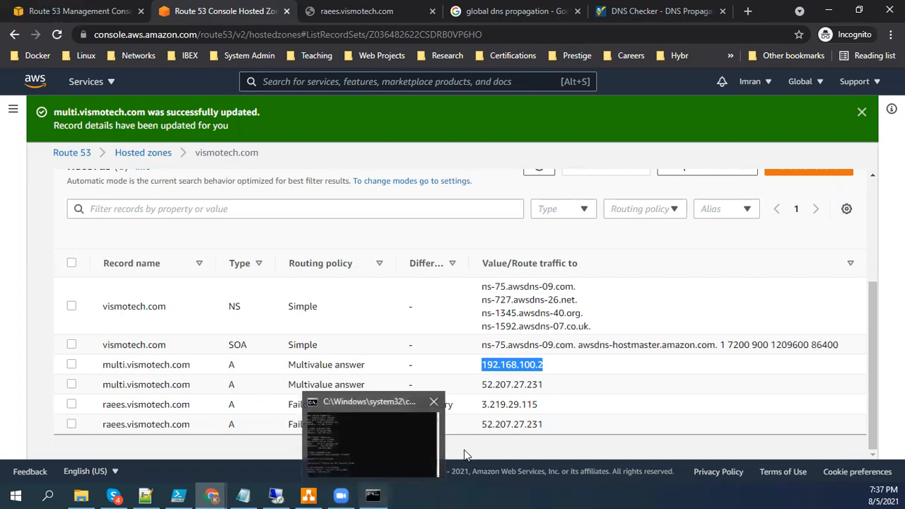
click(373, 458)
key(Up)
key(Up)
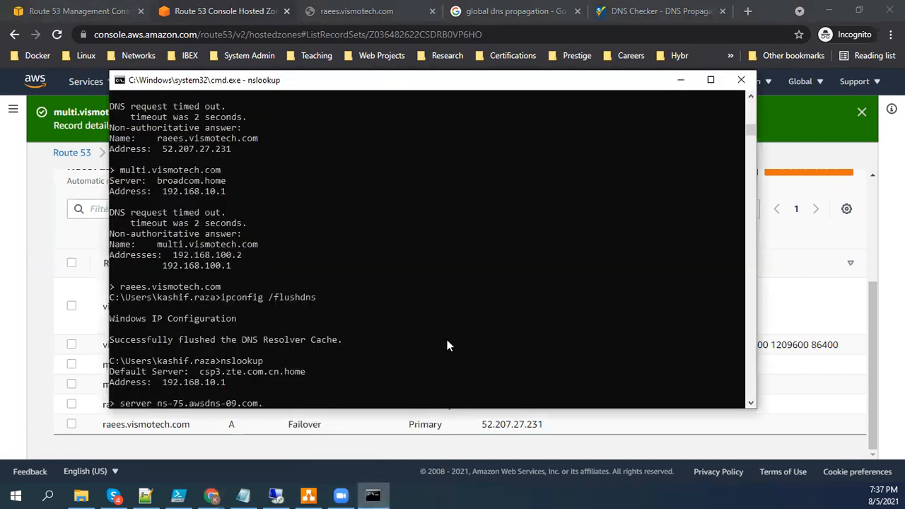
key(Return)
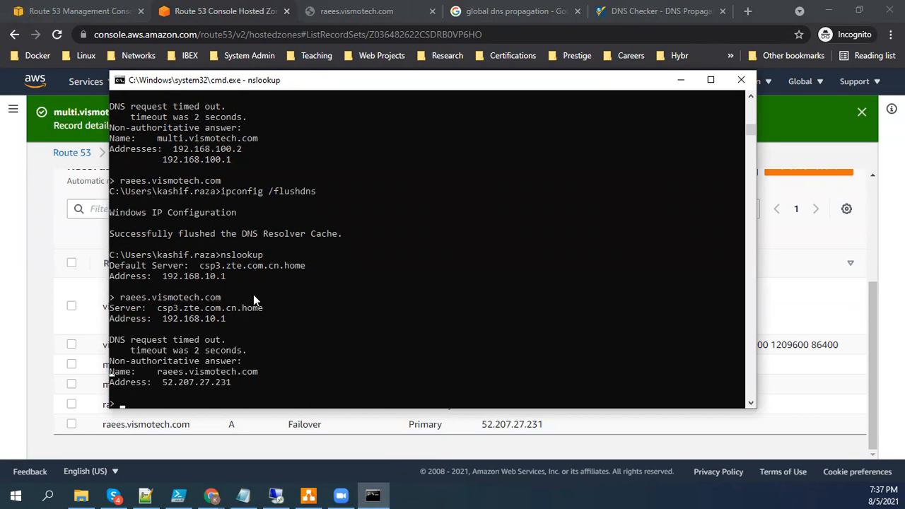
Step: Look up multi.vismotech.com in nslookup by replacing the host part of the previous query with multi
key(Up)
key(Home)
key(Delete)
key(Delete)
key(Delete)
key(Delete)
key(Delete)
text(multi)
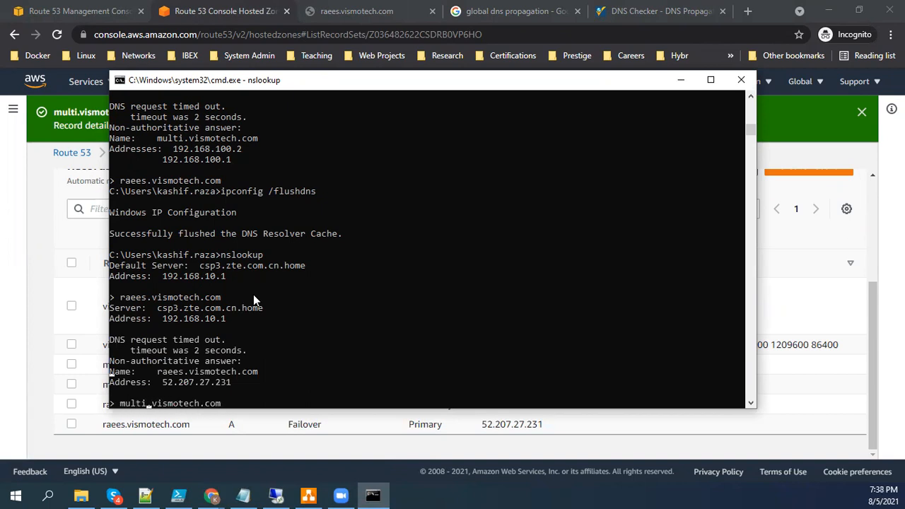
key(Return)
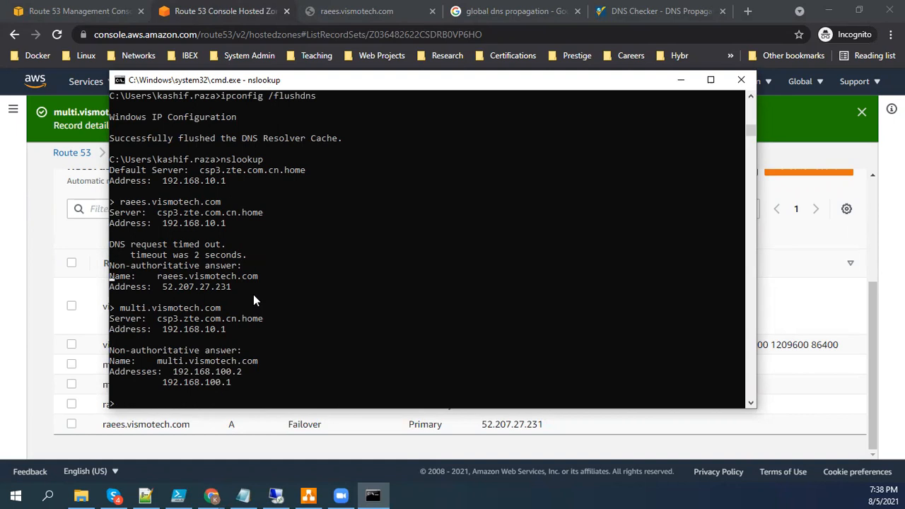
Step: Return to the Route 53 records list, check the second multi record's value, and copy its name multi.vismotech.com
click(211, 495)
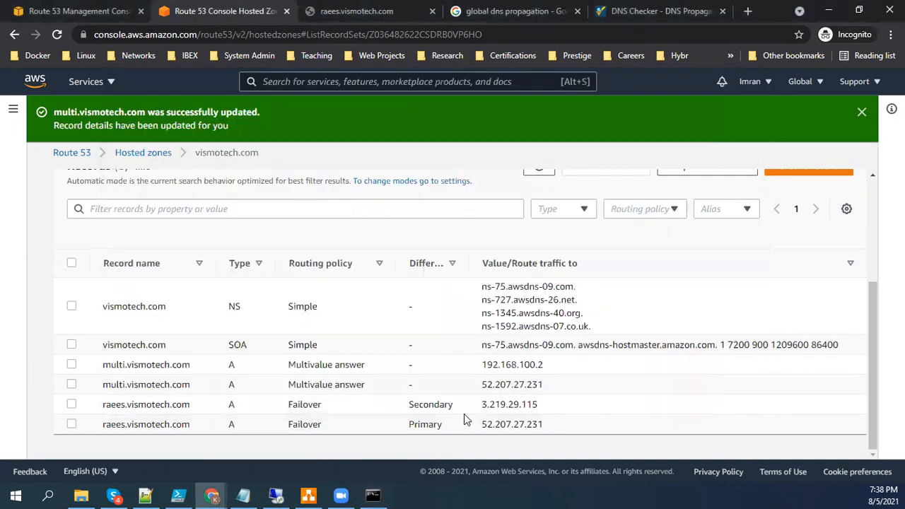
double_click(505, 385)
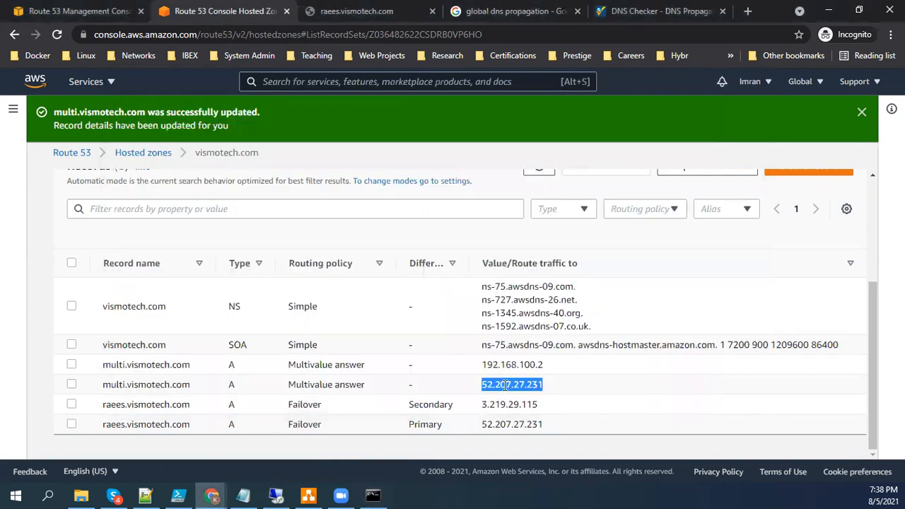
triple_click(150, 386)
key(ctrl+c)
Step: Check the A-record propagation of multi.vismotech.com on whatsmydns.net, and return to the Route 53 records list
click(662, 11)
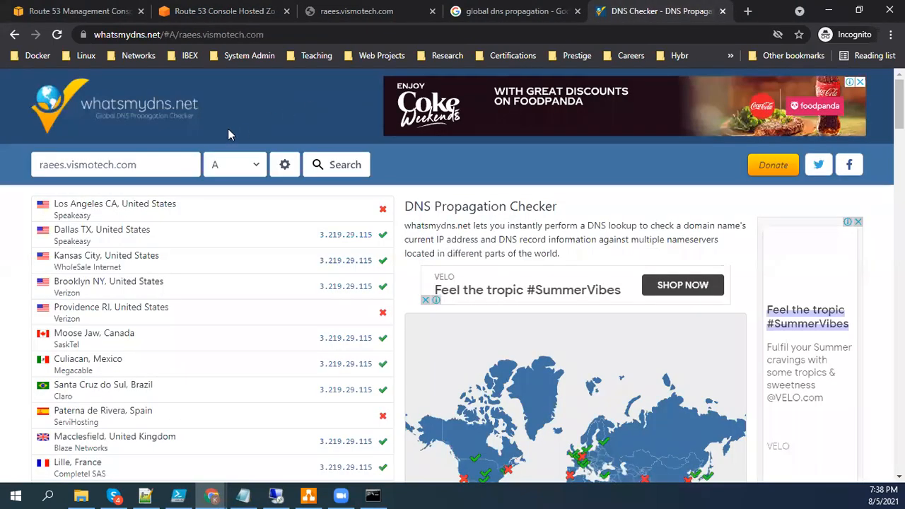
triple_click(155, 172)
key(ctrl+v)
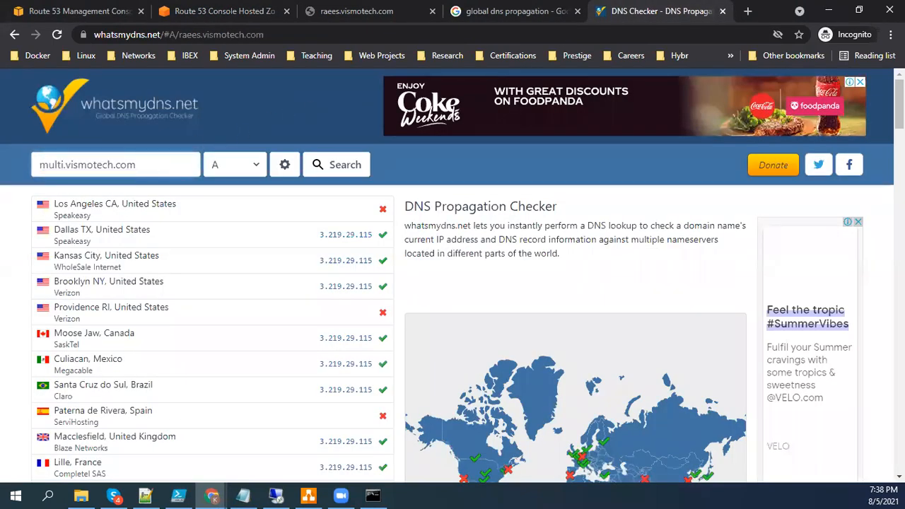
key(Return)
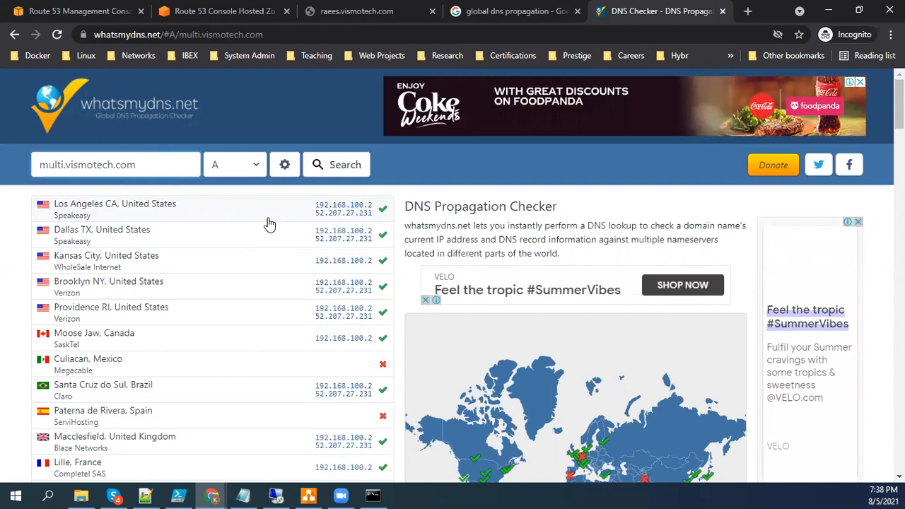
click(258, 10)
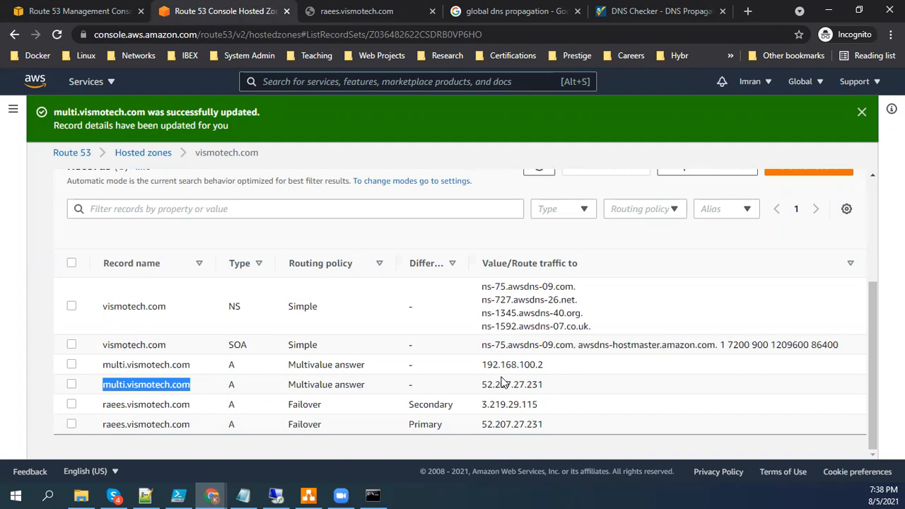
Step: Open the multi.vismotech.com record with value 52.207.27.231 for editing and check its value and attached health check
click(72, 385)
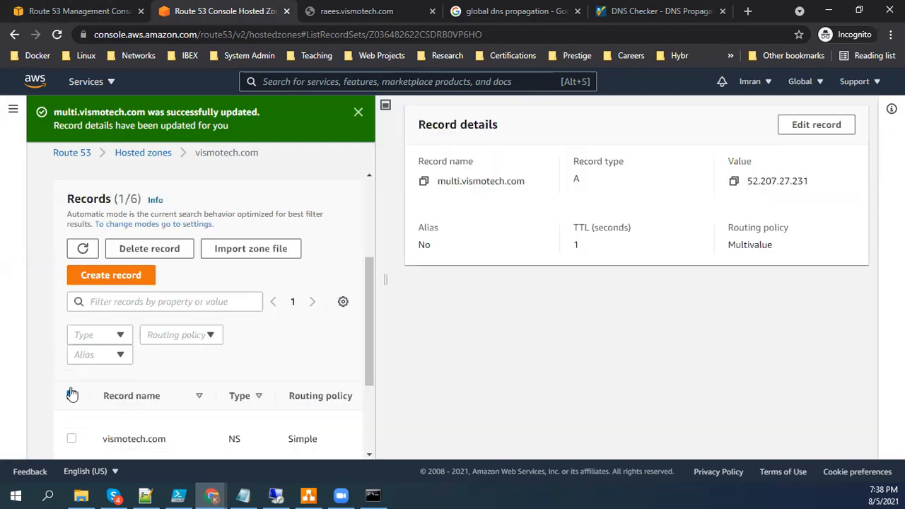
click(804, 137)
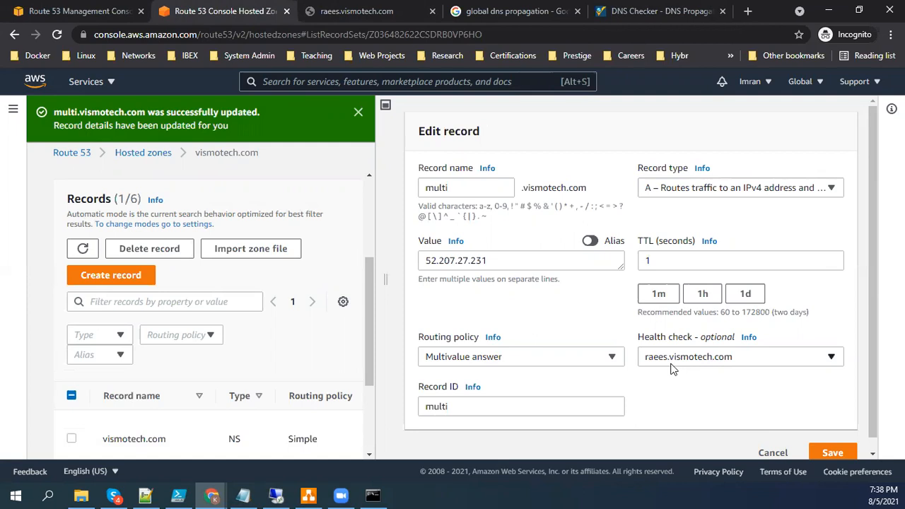
drag(503, 257, 411, 265)
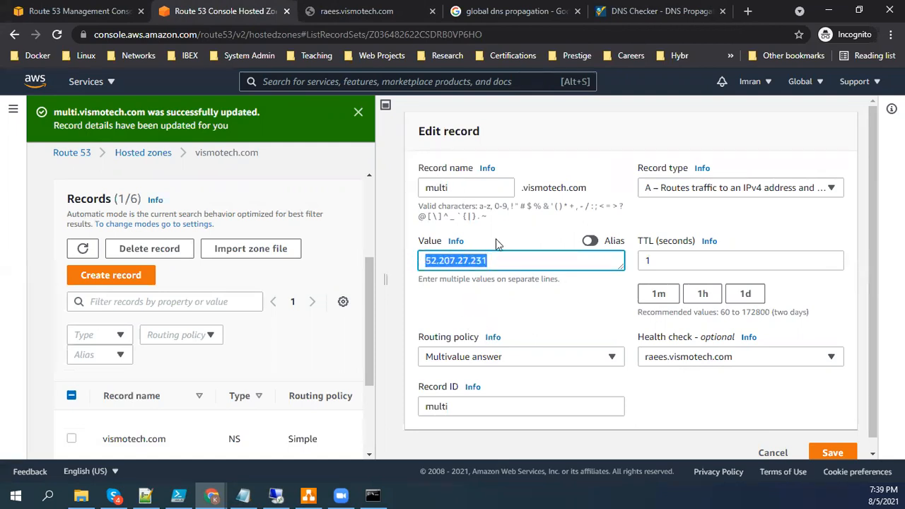
Step: Compare the returned IP addresses for multi.vismotech.com on whatsmydns.net, highlighting the Kansas City result
click(601, 11)
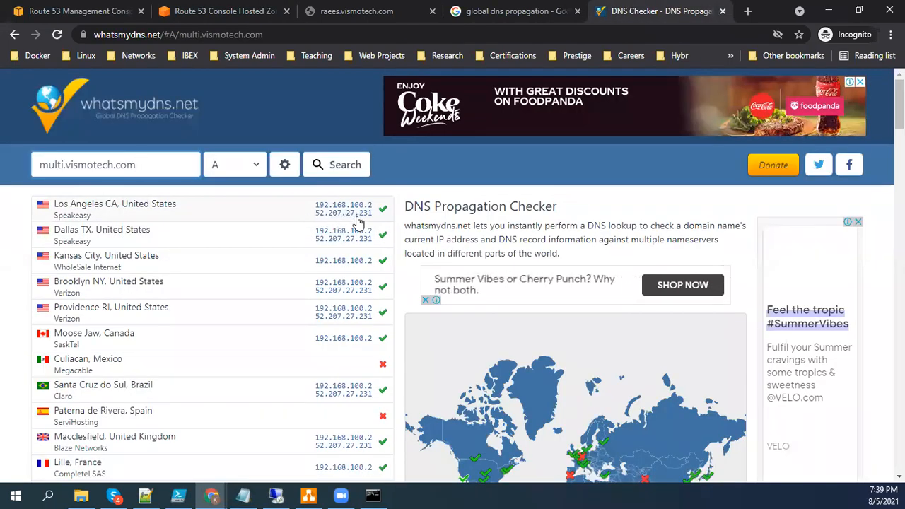
click(150, 164)
drag(30, 262, 380, 269)
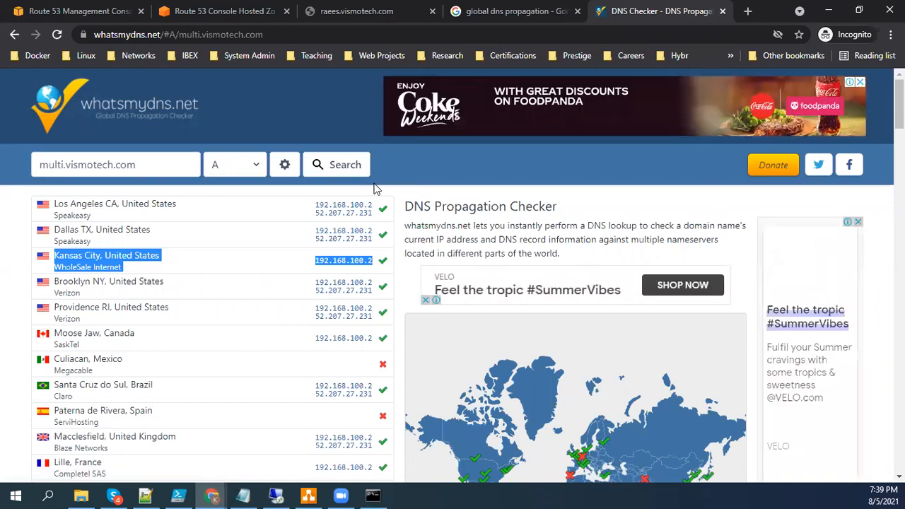
Step: Check the status of the raees.vismotech.com health check, and leave the multi record's edit form without saving
click(105, 9)
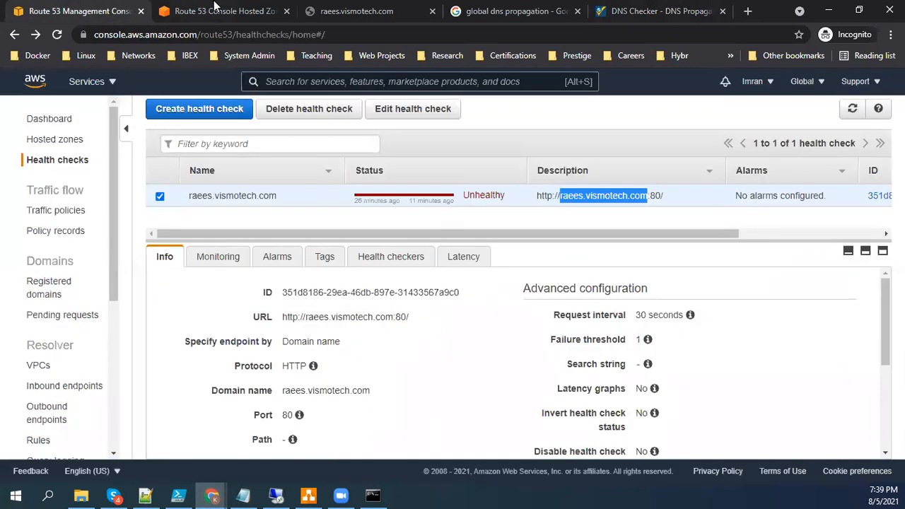
click(212, 9)
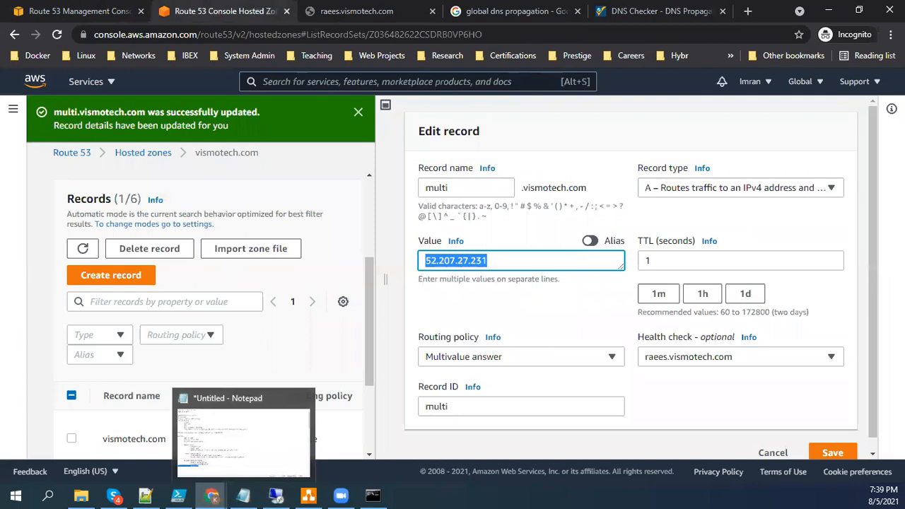
click(796, 452)
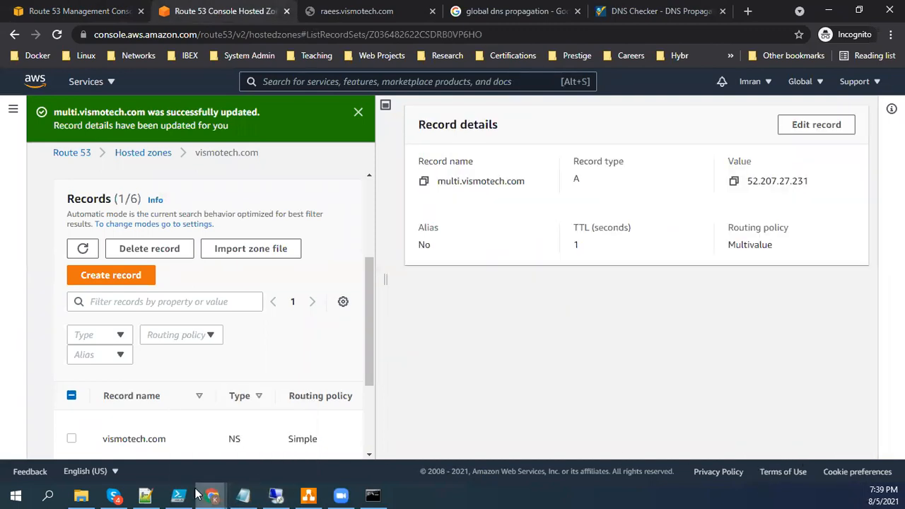
Step: In the Notepad notes, add "Weighted routing" below Multivalue under Route53 Routing Policies and remove the stray 0
mouse_move(199, 493)
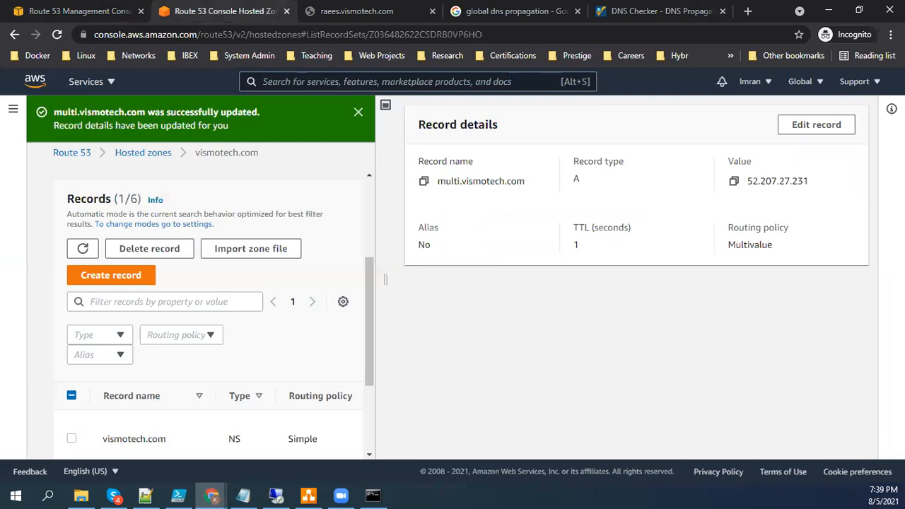
click(145, 495)
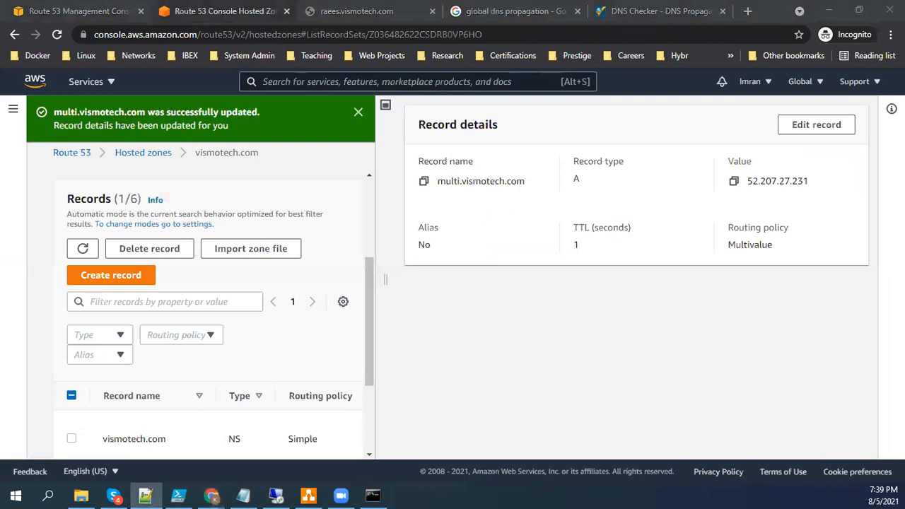
click(243, 495)
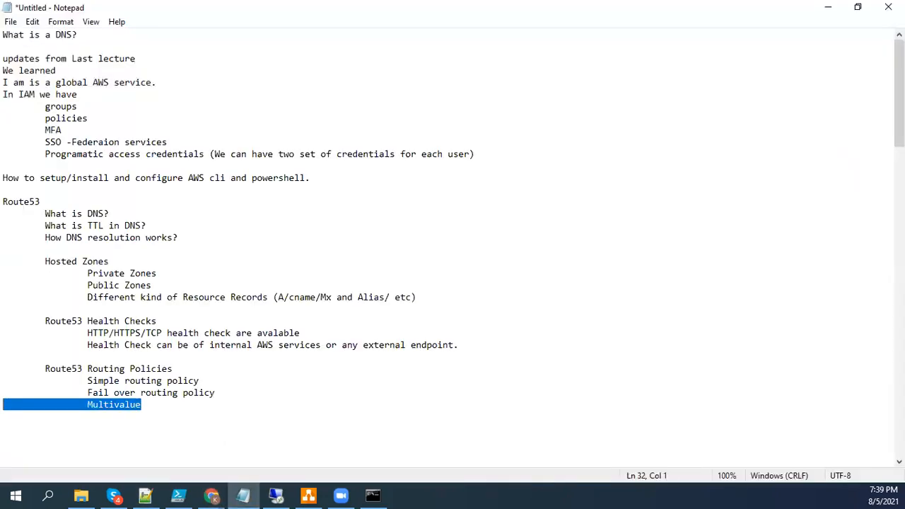
click(185, 428)
text(0)
key(Home)
click(178, 417)
key(Tab)
text(Weighted routing)
key(Return)
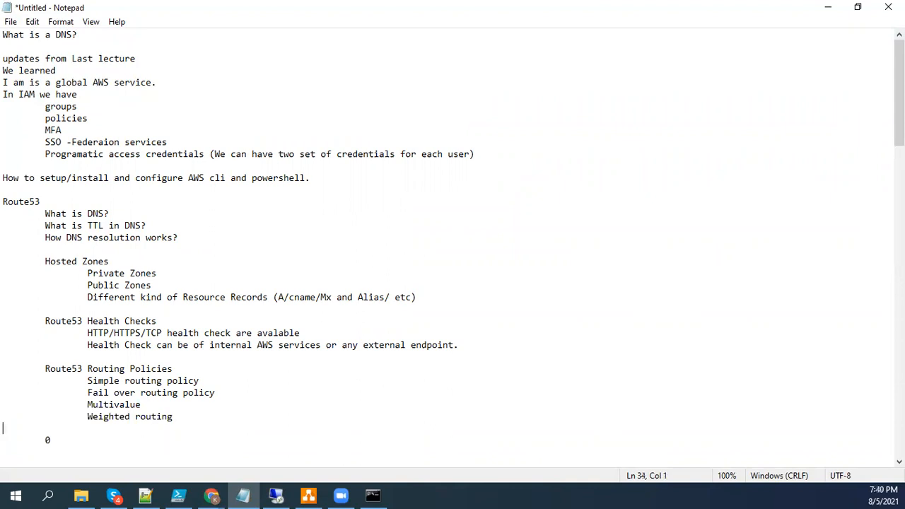
key(Down)
key(Delete)
key(Delete)
Step: Add "latency based routing" below Weighted routing, indented like the other policies, and prepare an indented line beneath it
click(145, 495)
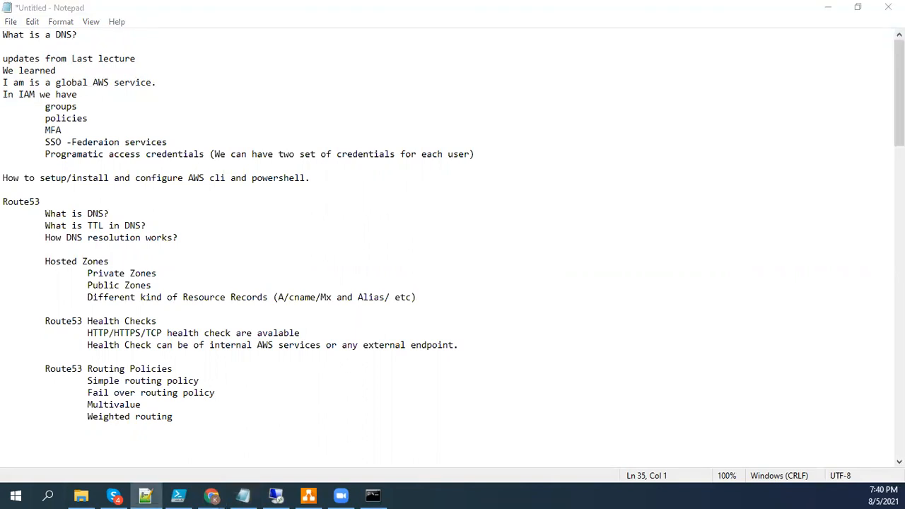
key(alt+Tab)
key(Tab)
key(Up)
key(Tab)
key(Tab)
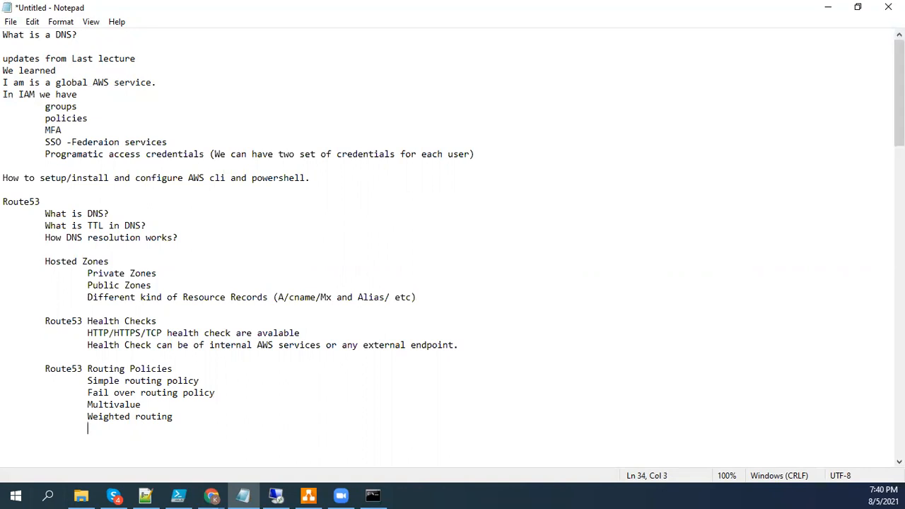
text(latency based routing)
key(Return)
key(Tab)
key(Tab)
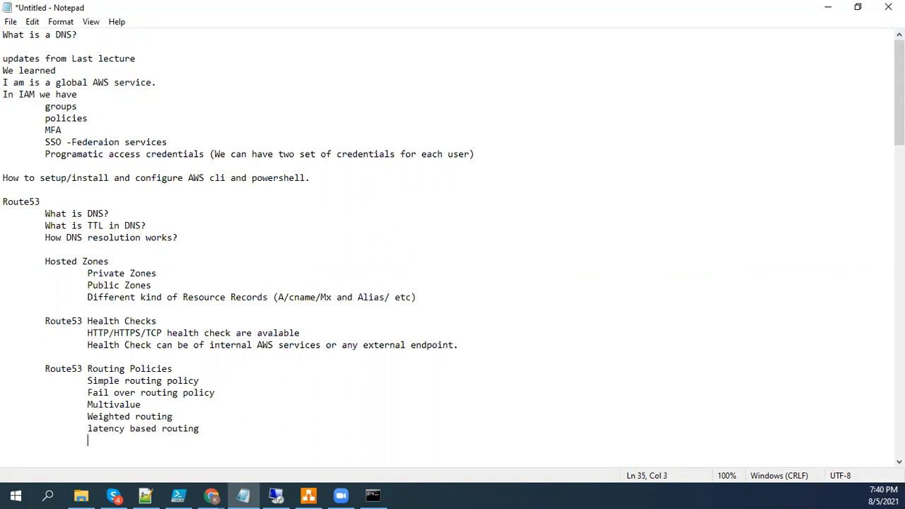
Step: Add "geo-routing" below latency based routing and prepare another indented line for the next policy
key(alt+Tab)
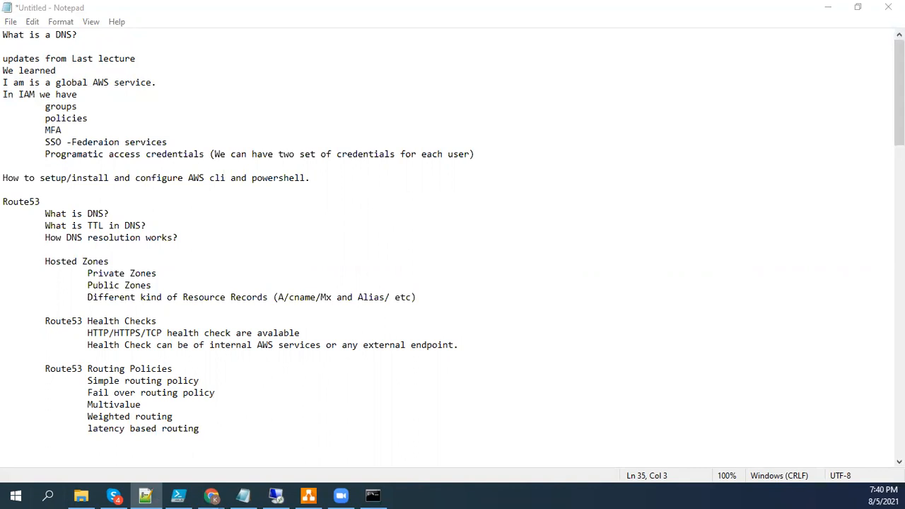
key(alt+Tab)
text(geo-routing)
key(Return)
key(Tab)
key(Tab)
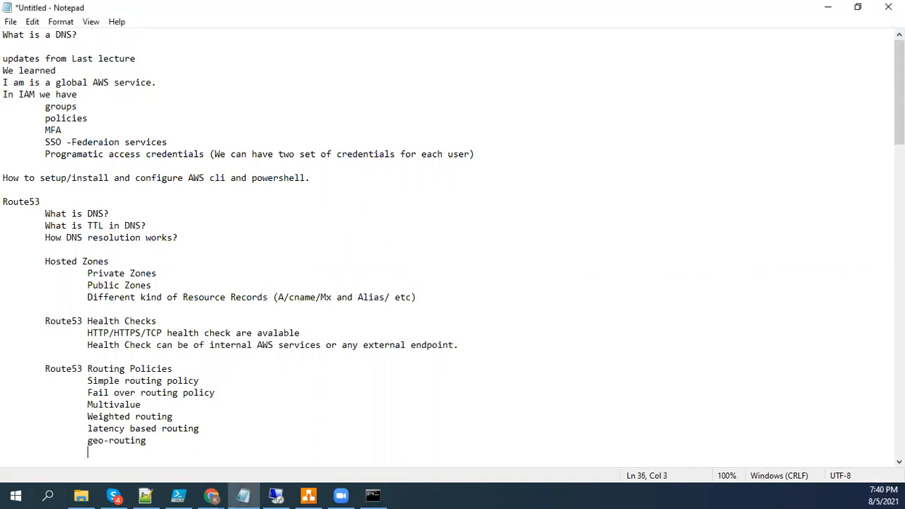
Step: Add "Geoproximity" as the last routing policy and highlight the entries from Weighted routing through Geoproximity
key(alt+Tab)
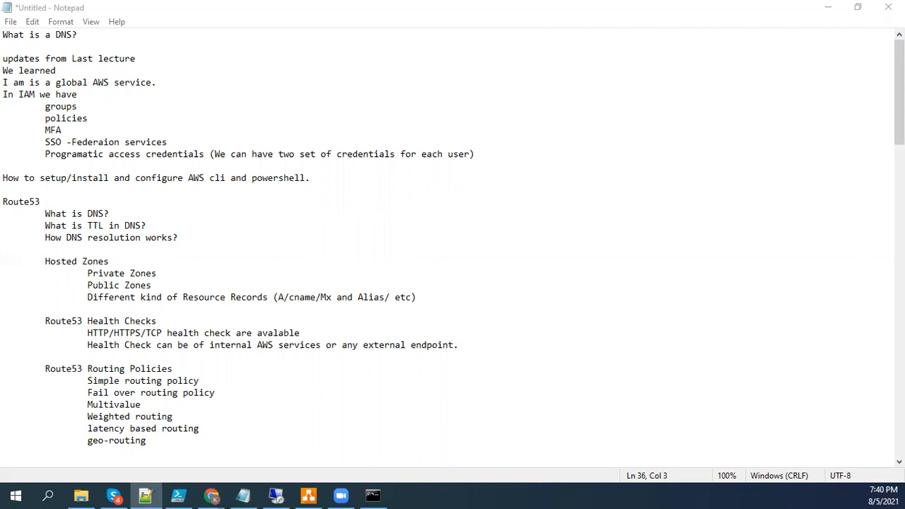
text(Geoproximity)
key(shift+Up)
key(shift+Up)
key(shift+Up)
key(shift+Up)
key(shift+Left)
key(shift+Down)
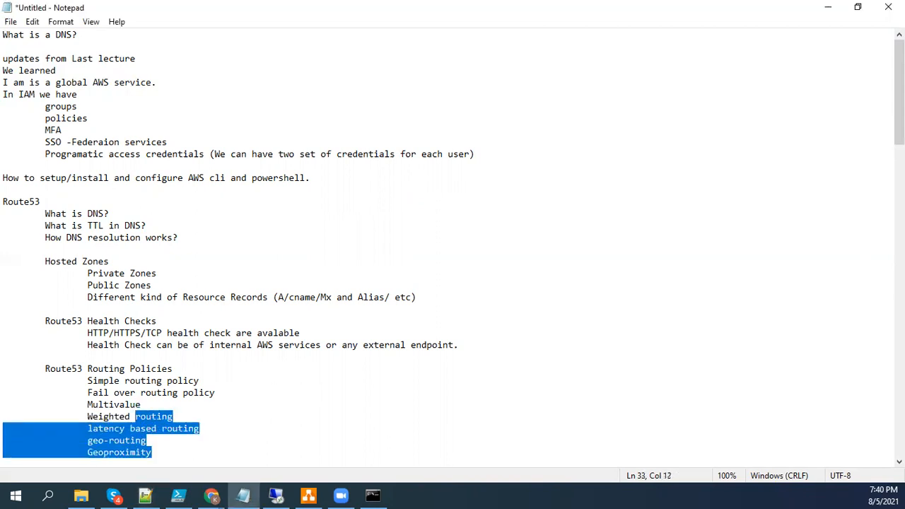
key(shift+Home)
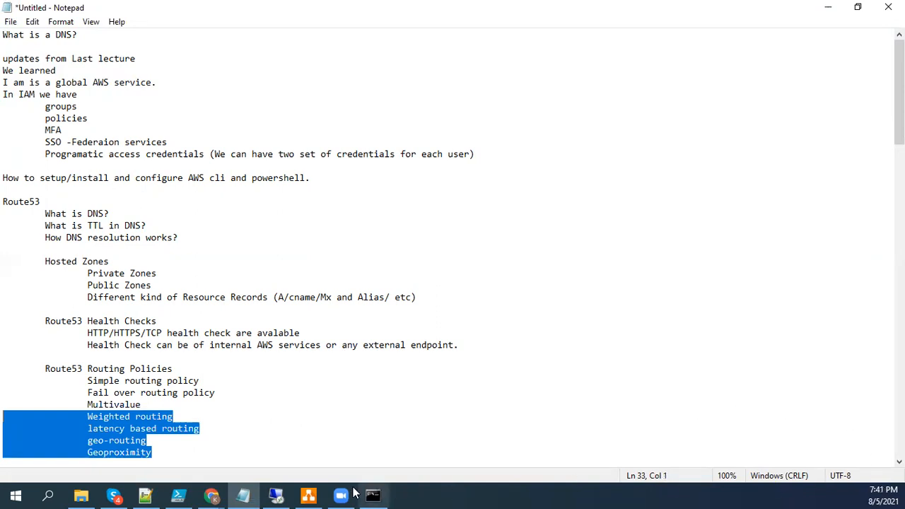
Step: Glance at the Route 53 records, return to the Notepad notes, and highlight Multivalue followed by Weighted routing
click(210, 495)
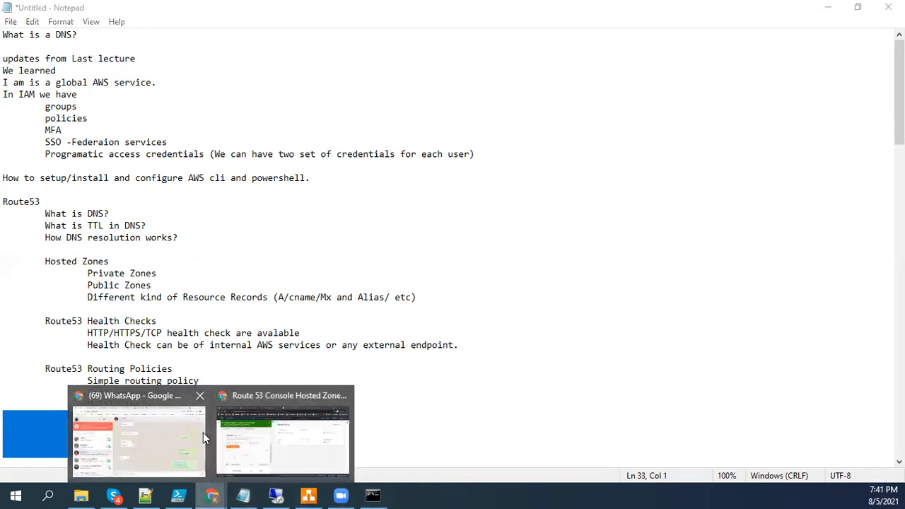
click(272, 443)
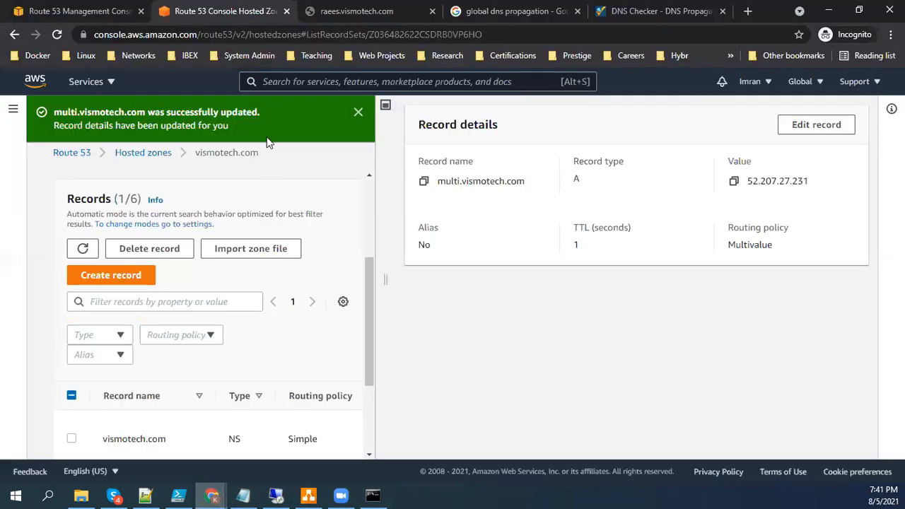
click(243, 495)
click(177, 408)
drag(143, 404, 92, 403)
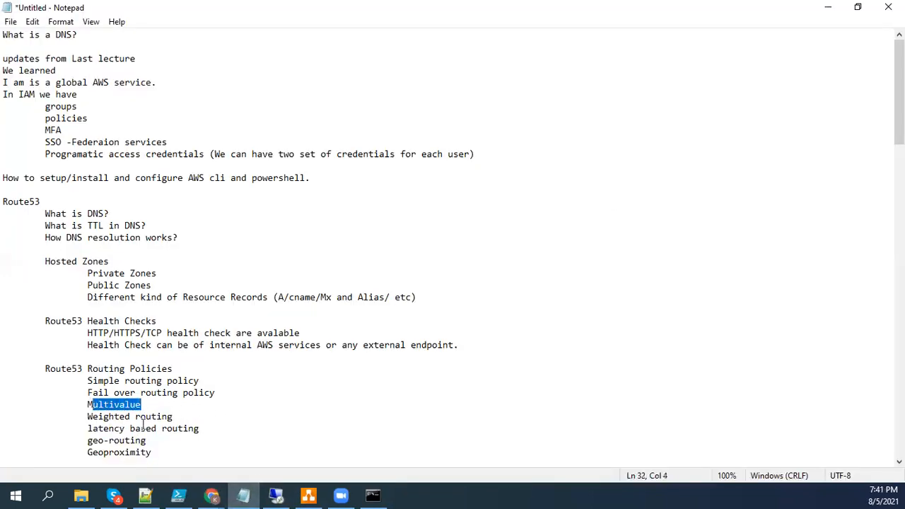
drag(172, 417, 89, 417)
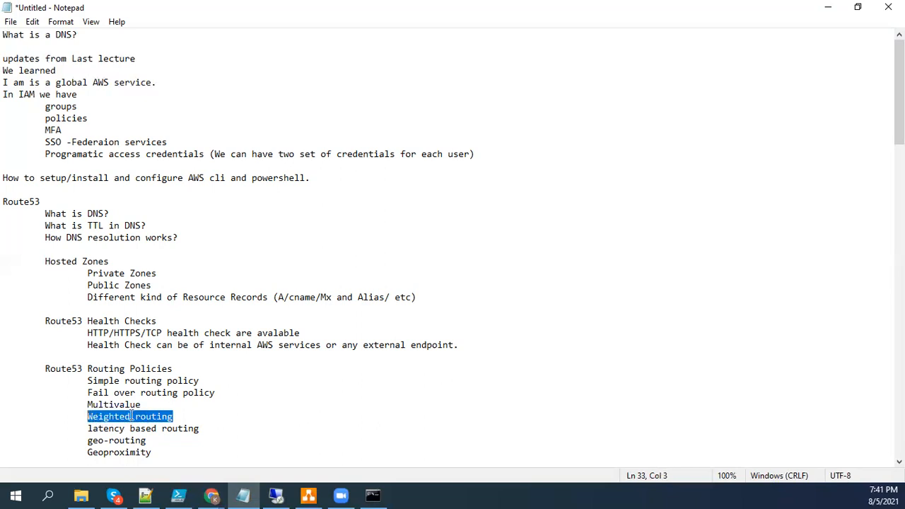
mouse_move(315, 495)
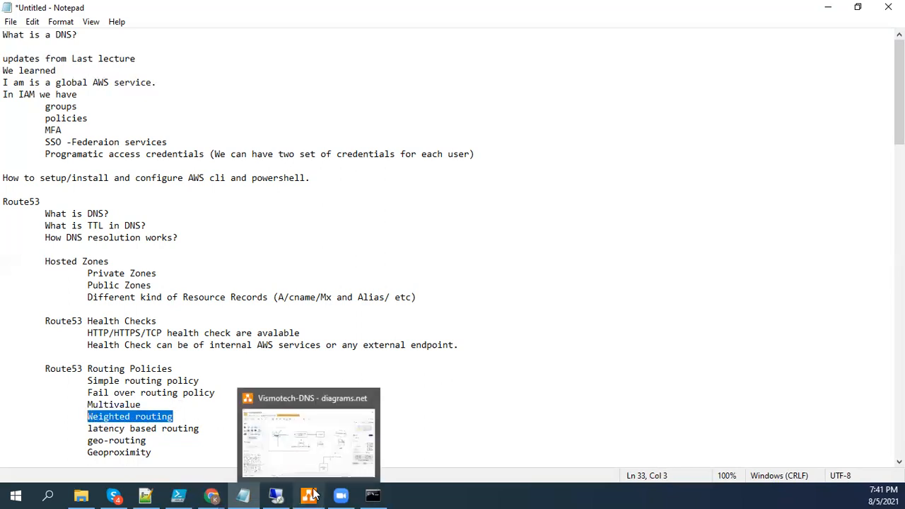
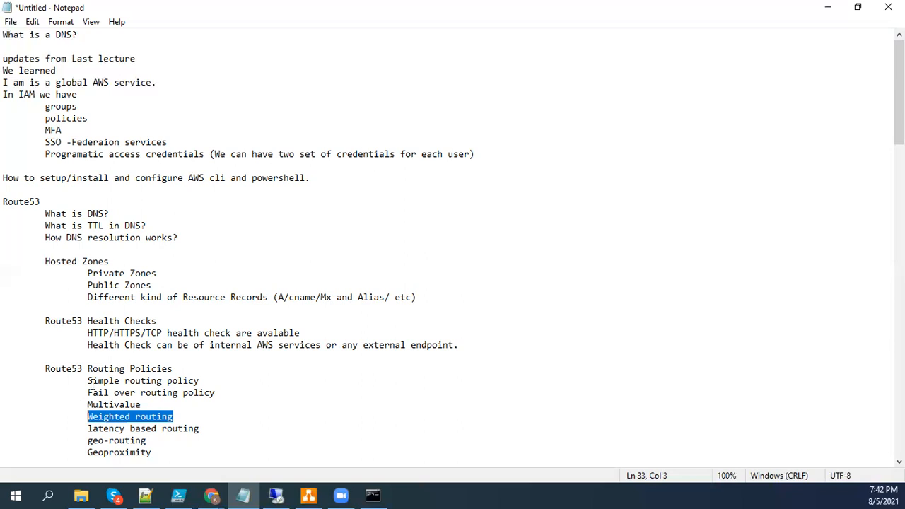
Step: Switch to the Route 53 console and start a vismotech.com A record named wt with TTL 1 and value 10.10.10.1
click(210, 495)
click(244, 426)
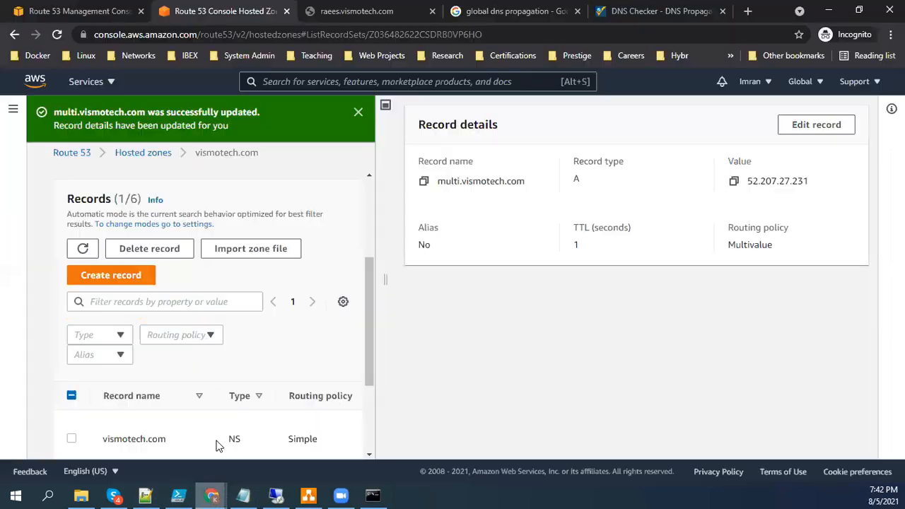
click(128, 276)
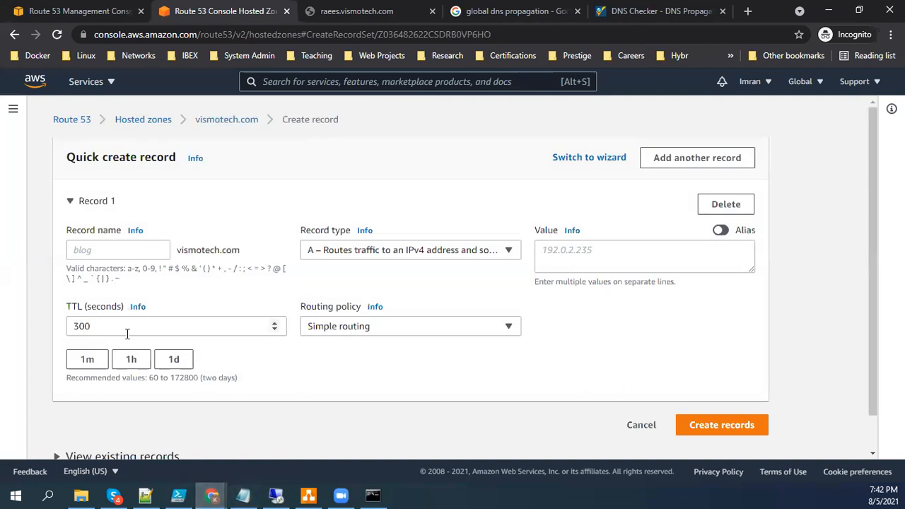
click(119, 252)
text(wt)
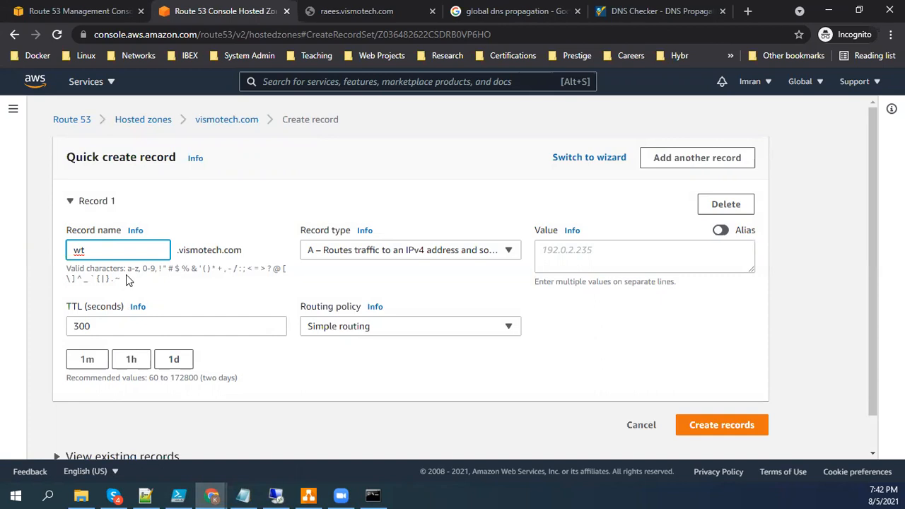
double_click(153, 325)
text(1)
click(570, 259)
text(1)
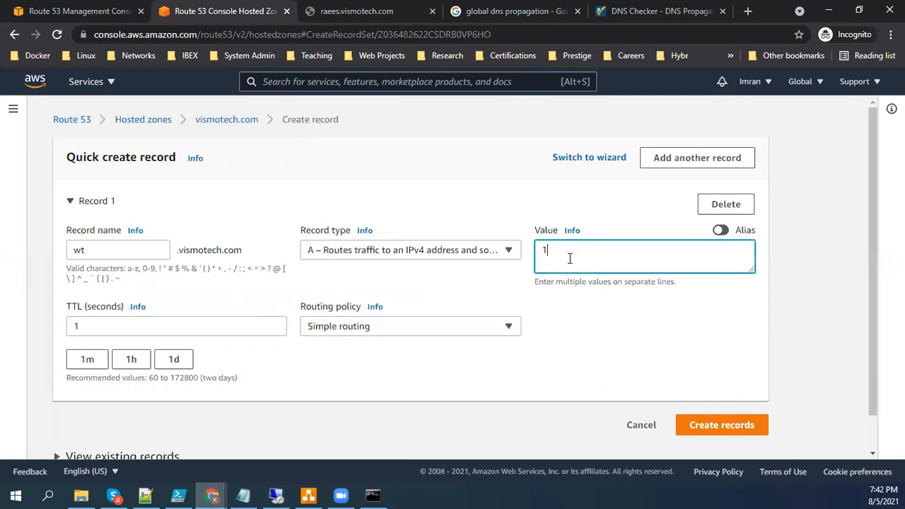
text(0.10.10.1)
Step: Set the wt record's routing policy to Weighted with a weight of 50
click(325, 330)
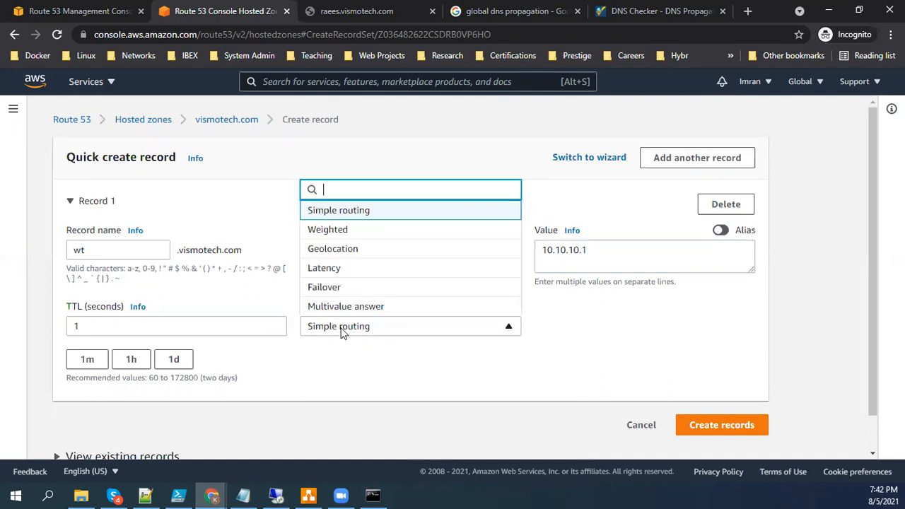
click(343, 228)
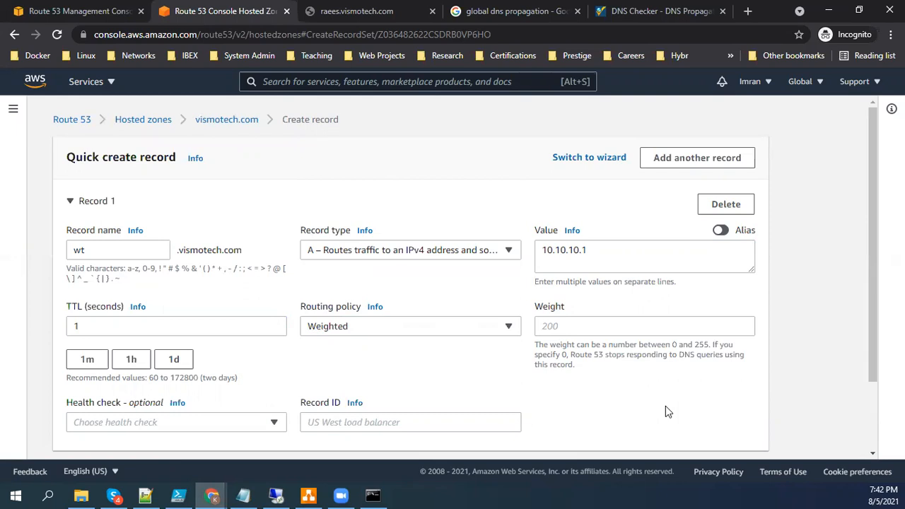
click(577, 328)
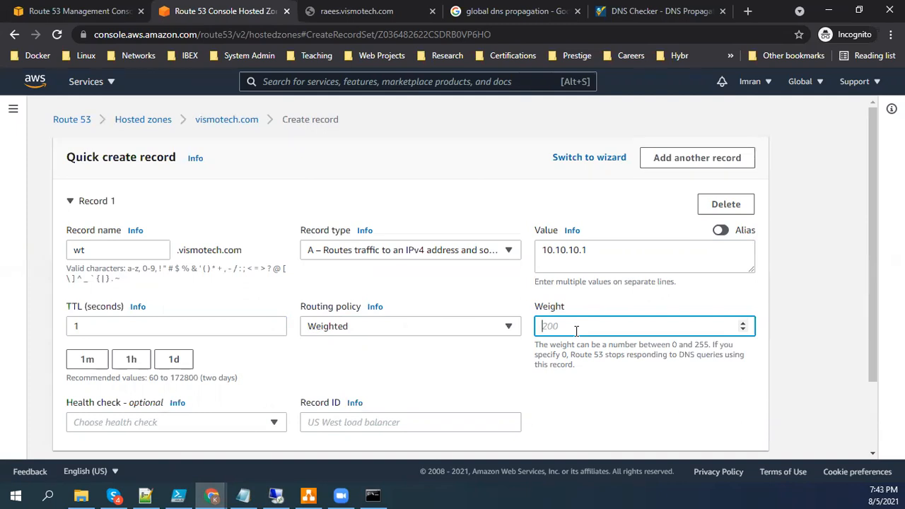
text(9)
key(BackSpace)
text(50)
Step: Attach the raees.vismotech.com health check to the wt record
scroll(879, 281, down, 1)
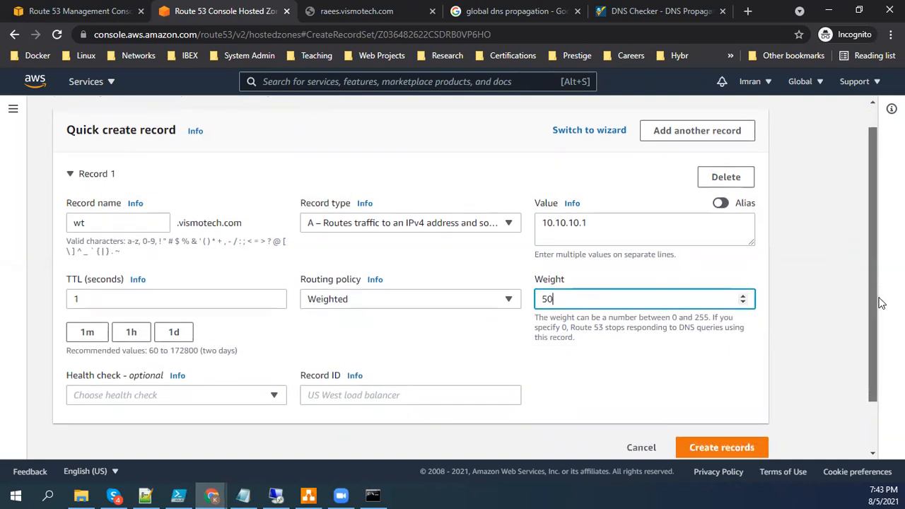
click(284, 396)
click(146, 376)
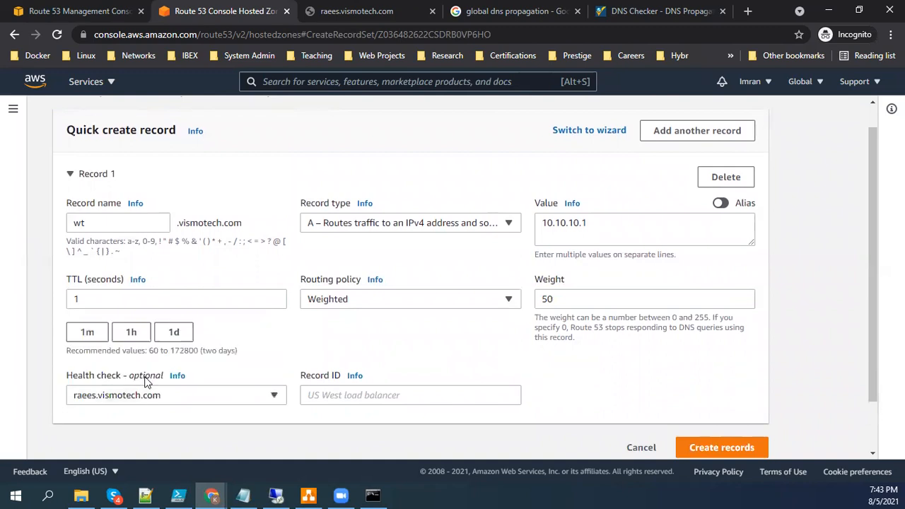
Step: Copy 52.207.27.231 from the raees.vismotech.com nslookup result in Command Prompt and make it the wt record's value
click(372, 495)
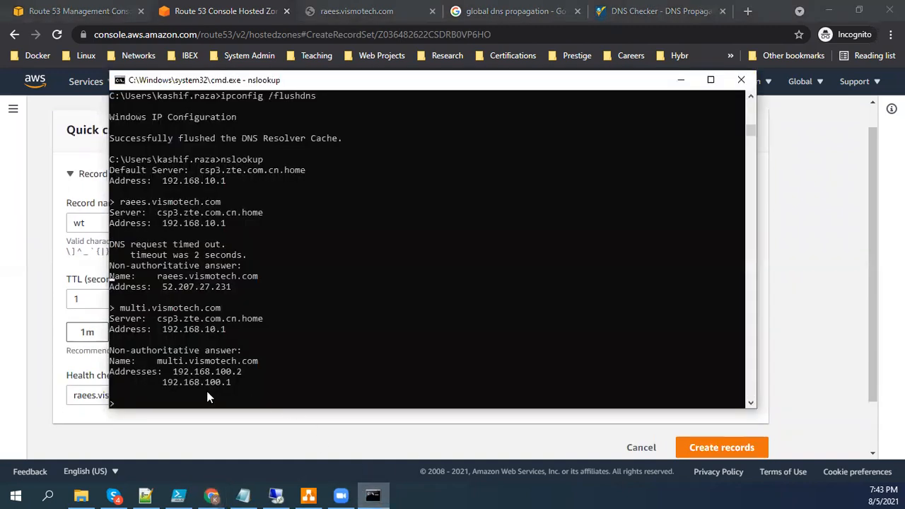
double_click(187, 286)
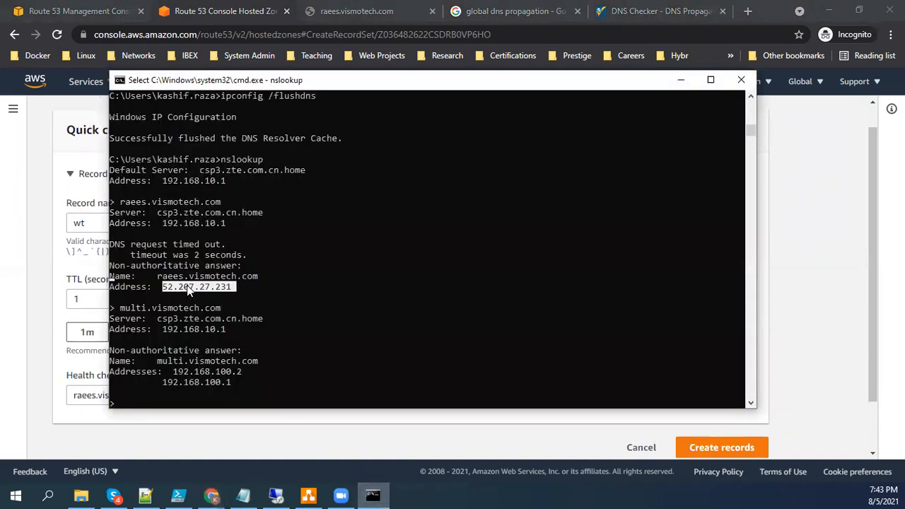
key(ctrl+c)
click(55, 329)
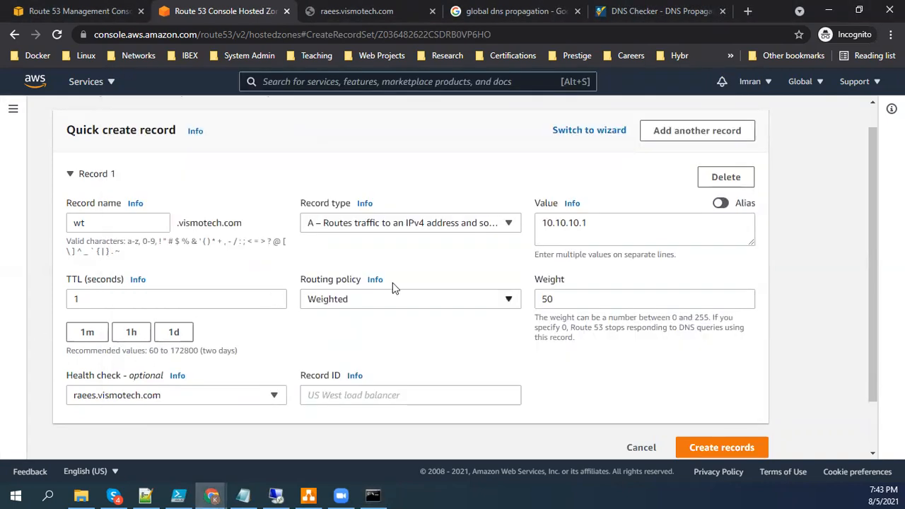
triple_click(618, 227)
key(ctrl+v)
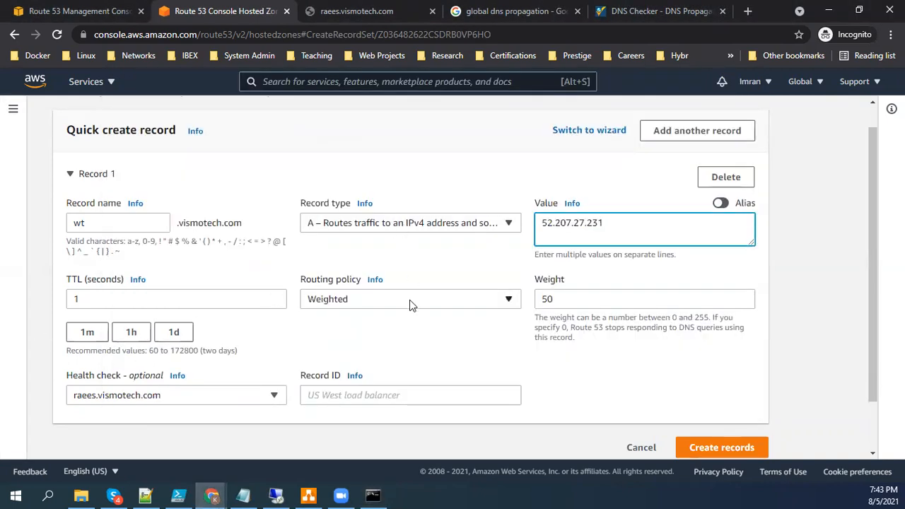
Step: Give the weighted record the ID wt1 and create it
click(445, 398)
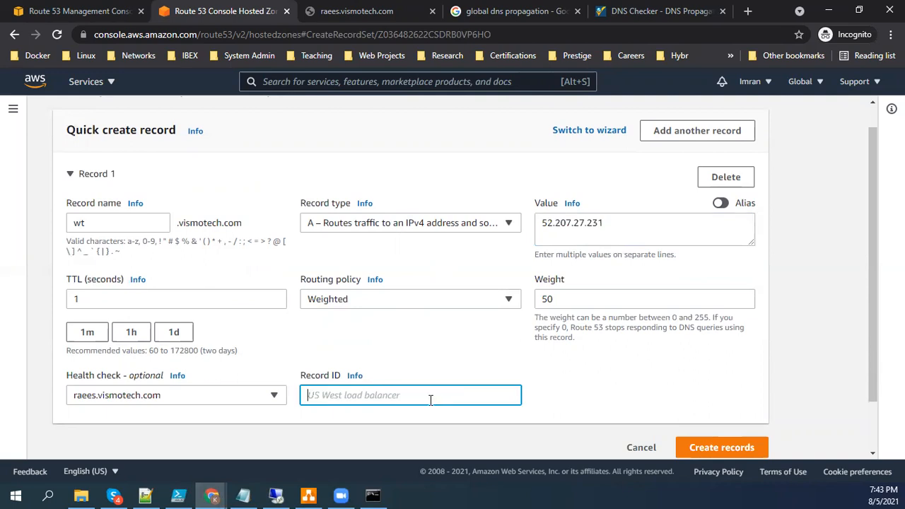
text(wt1)
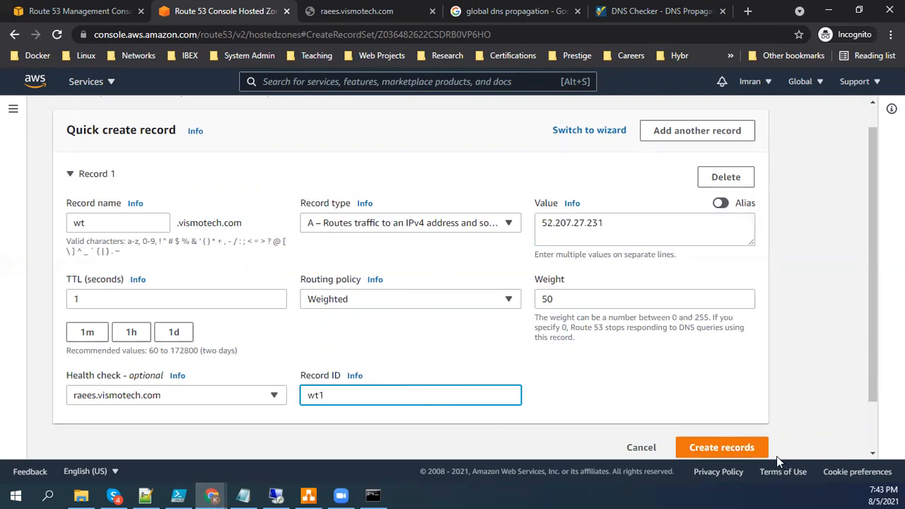
click(729, 449)
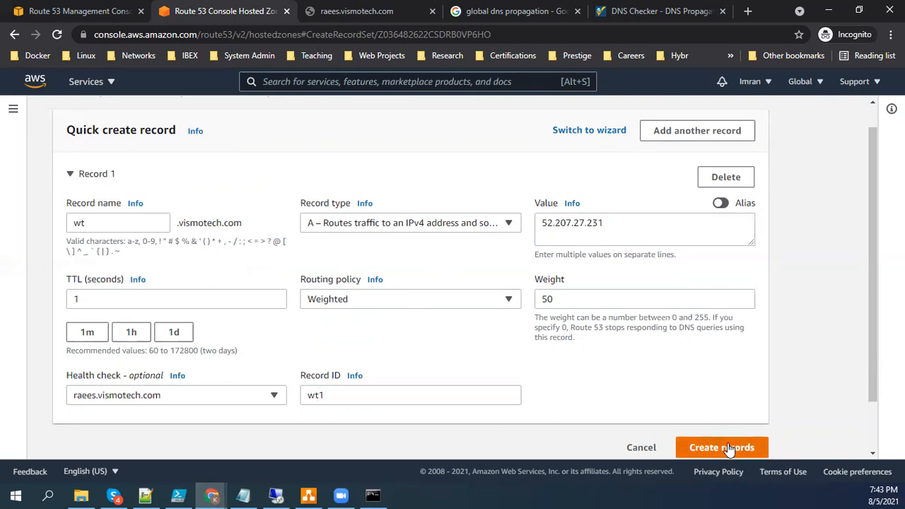
scroll(681, 326, down, 1)
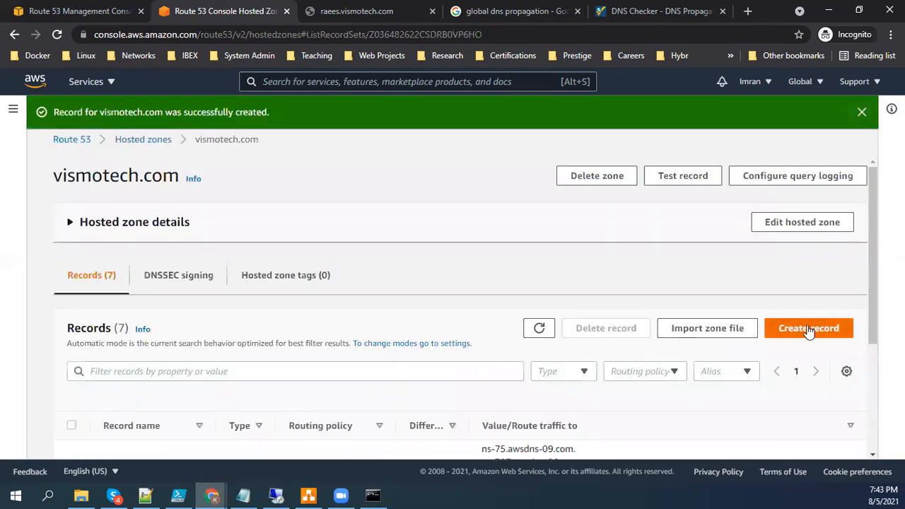
Step: Start another vismotech.com A record named wt with Weighted routing and a TTL of 1 second
click(791, 329)
click(122, 249)
text(wt)
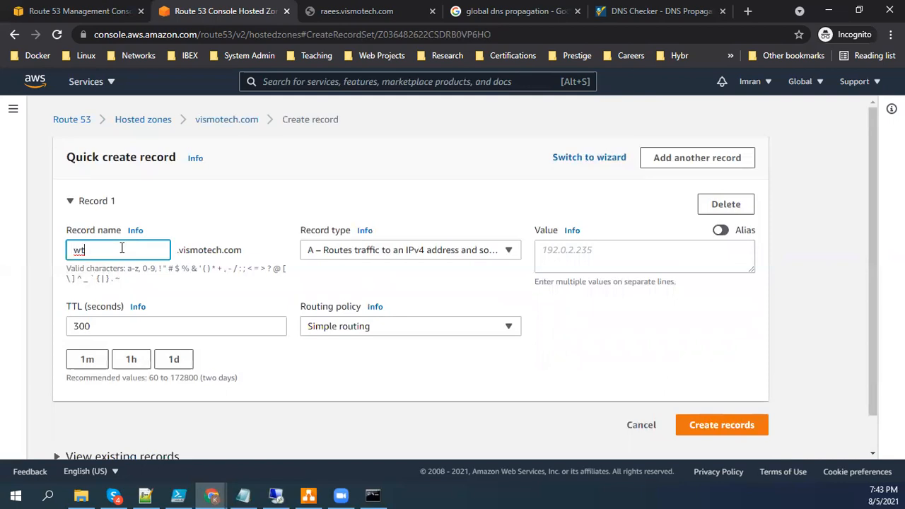
click(344, 327)
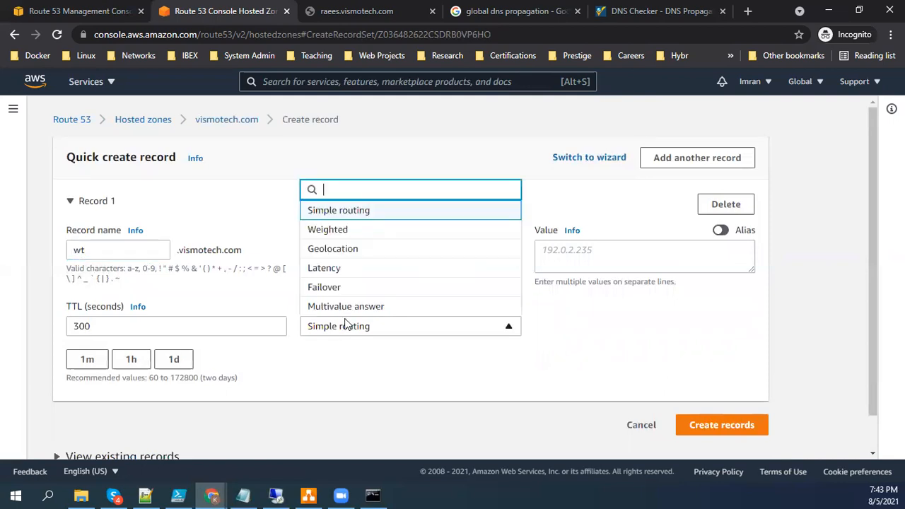
click(328, 230)
click(105, 322)
double_click(106, 322)
text(1)
Step: Set the new wt record's weight to 10
click(535, 328)
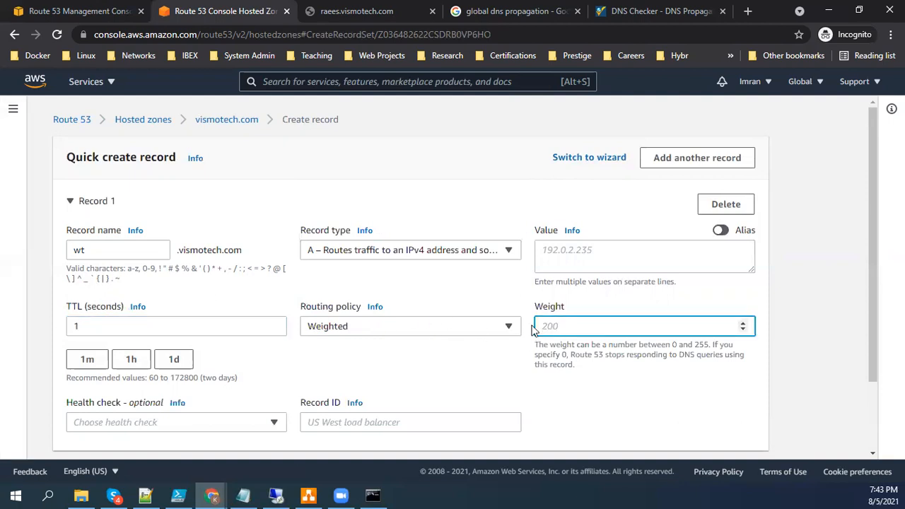
text(50)
key(BackSpace)
key(BackSpace)
text(10)
Step: Look up the global A record propagation of raees.vismotech.com on whatsmydns.net and view the Los Angeles result's details
click(651, 10)
drag(314, 205, 371, 209)
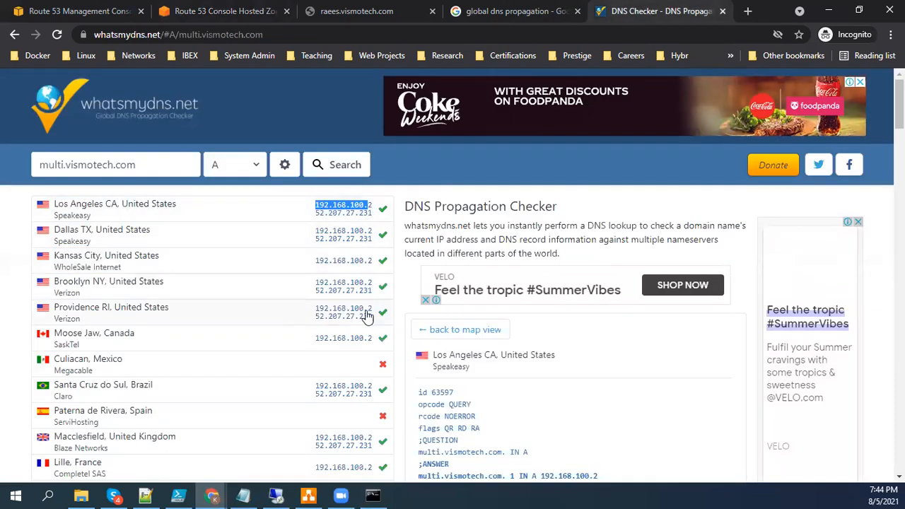
click(151, 170)
key(Home)
key(Delete)
key(Delete)
key(Delete)
key(Delete)
key(Delete)
text(raees)
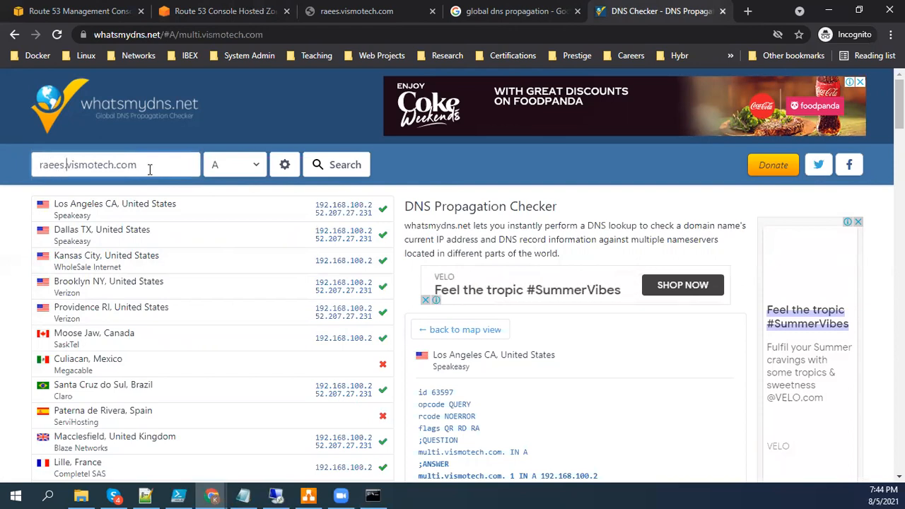
key(Return)
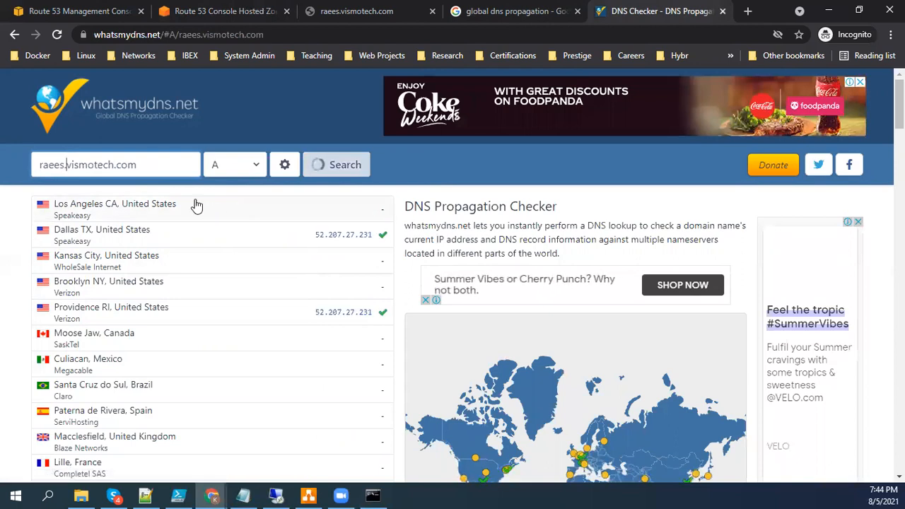
click(357, 217)
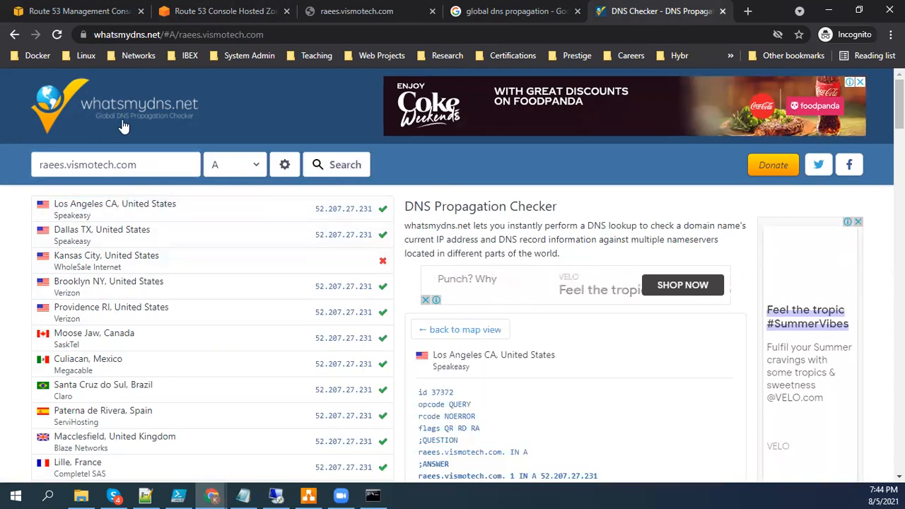
Step: Refresh the Route 53 health checks list to check the raees.vismotech.com status, and return to the DNS propagation results
click(91, 10)
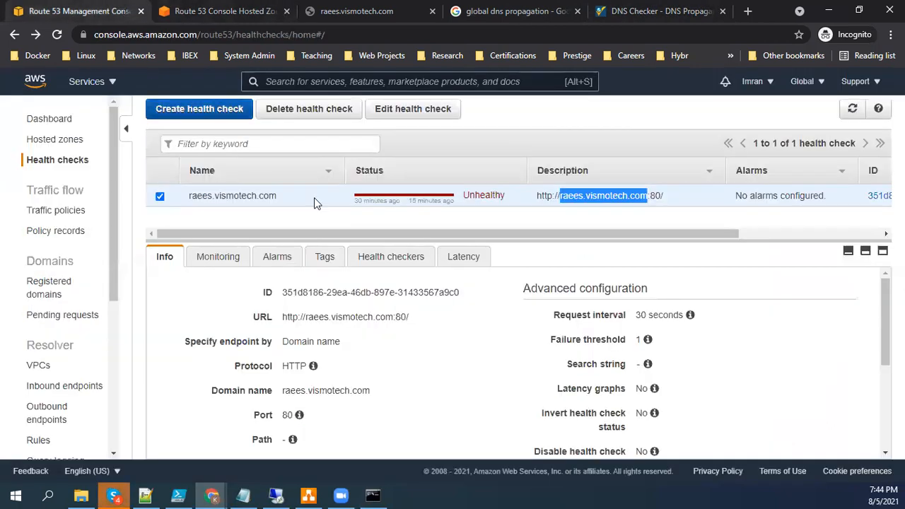
click(852, 108)
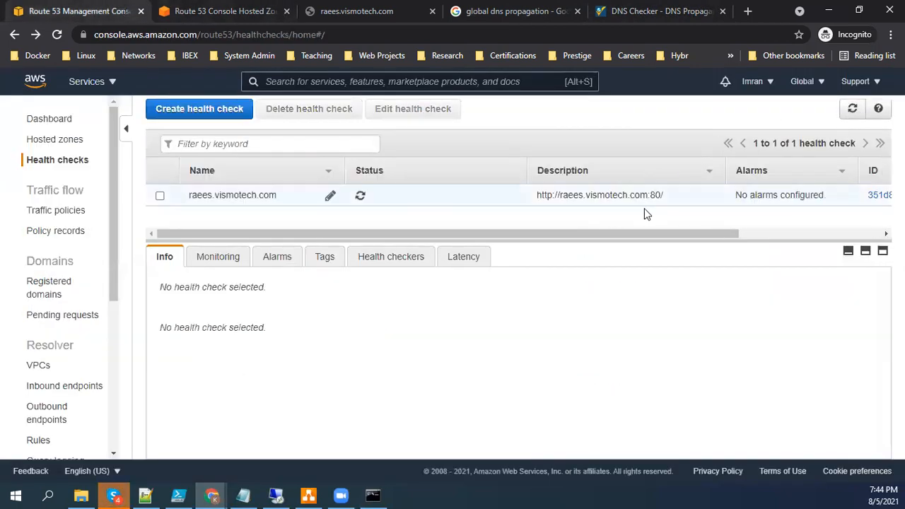
click(853, 109)
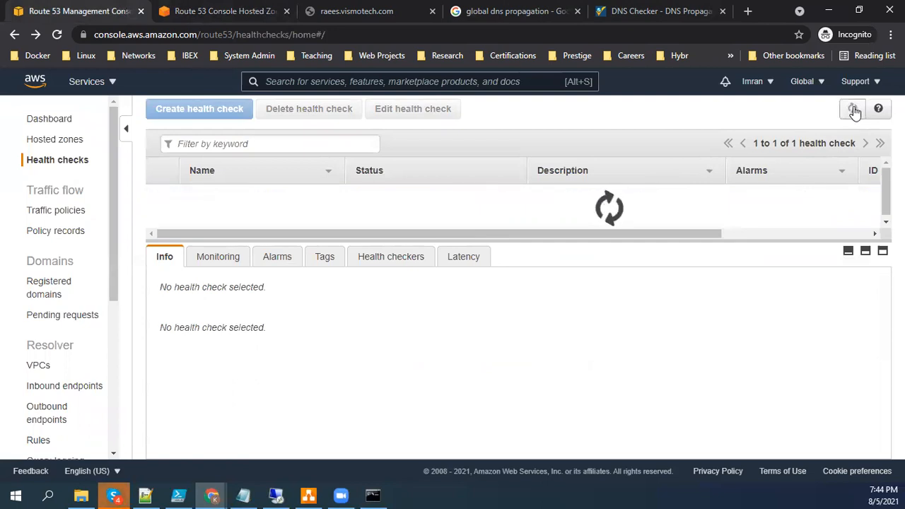
click(852, 109)
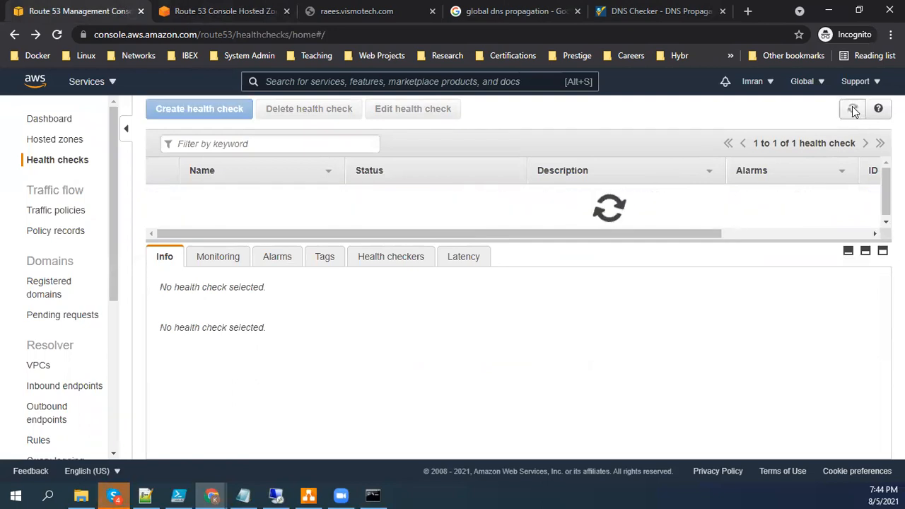
click(617, 14)
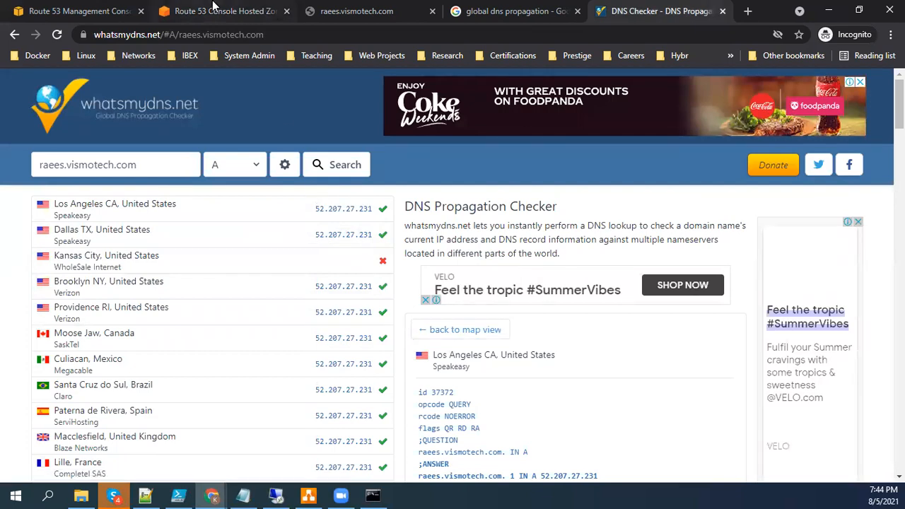
Step: In the unfinished wt record form of Route 53, enter 3.219.29.115 as the value and set the weight to 50
click(212, 8)
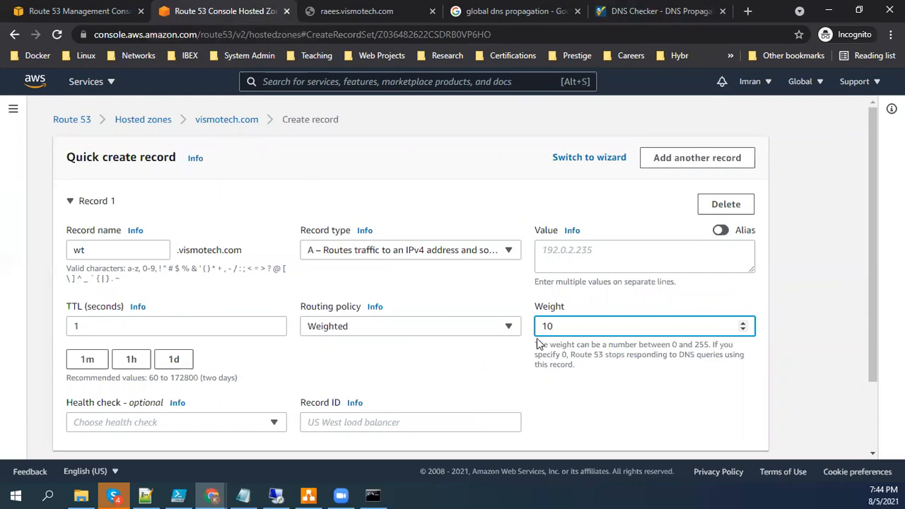
mouse_move(336, 495)
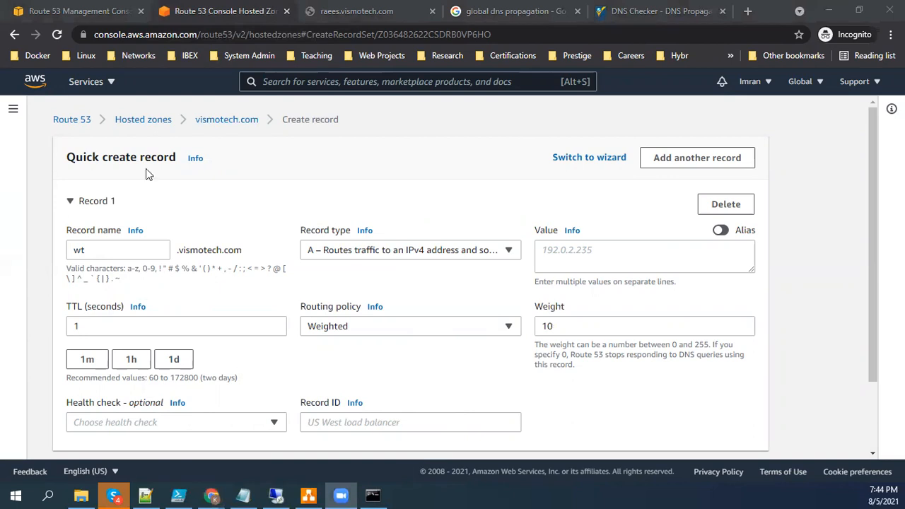
click(689, 265)
text(3.219.29.115)
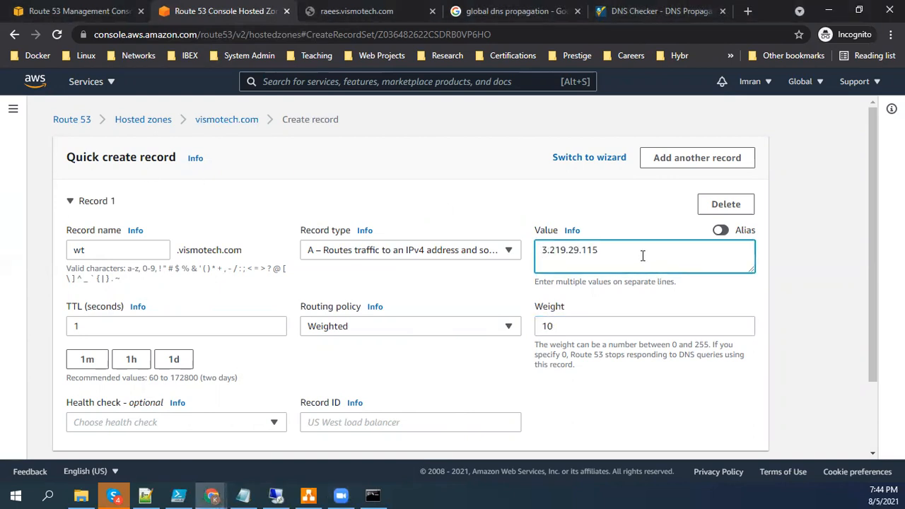
click(867, 284)
scroll(867, 292, down, 1)
drag(570, 294, 479, 297)
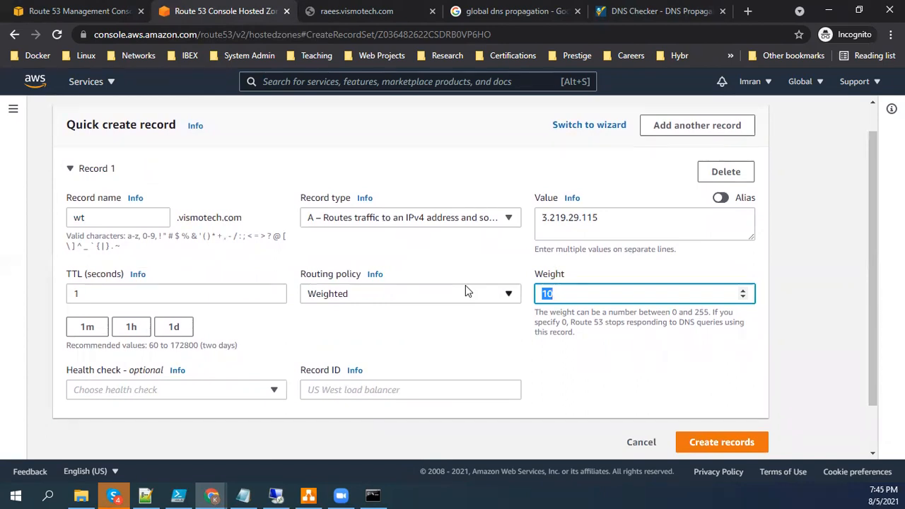
text(50)
click(223, 389)
click(183, 370)
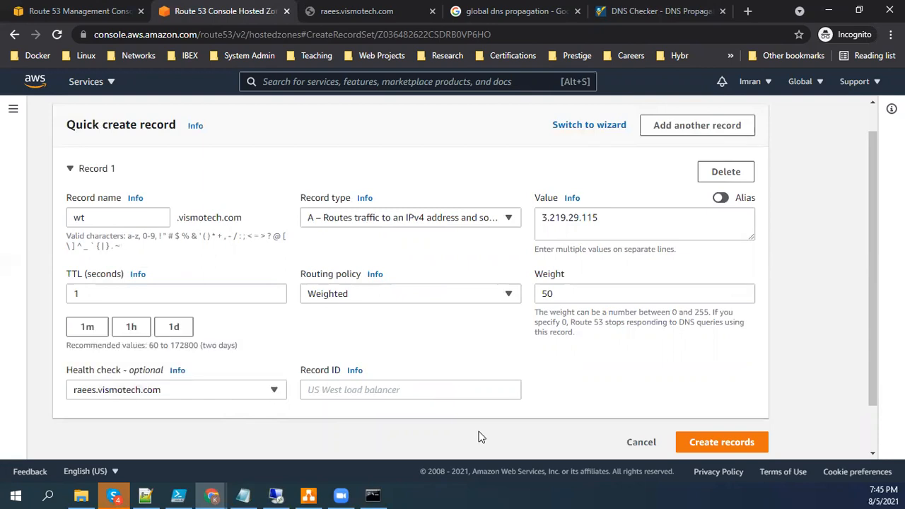
click(266, 390)
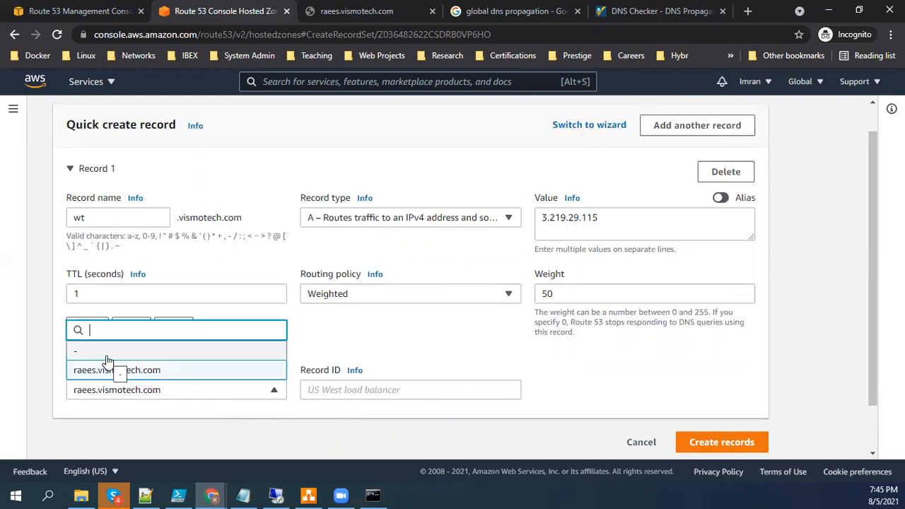
click(106, 353)
Step: Give the second weighted record the ID wt3 and create it
click(389, 386)
text(wt3)
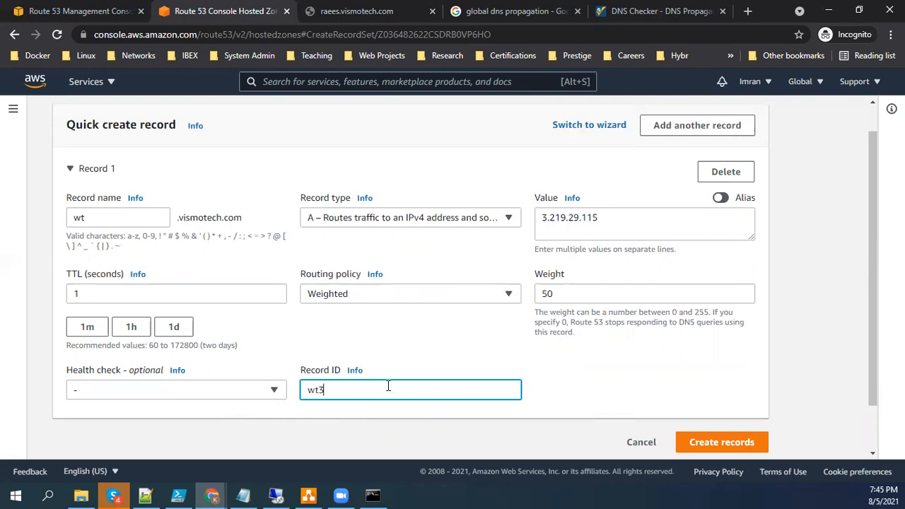
click(732, 443)
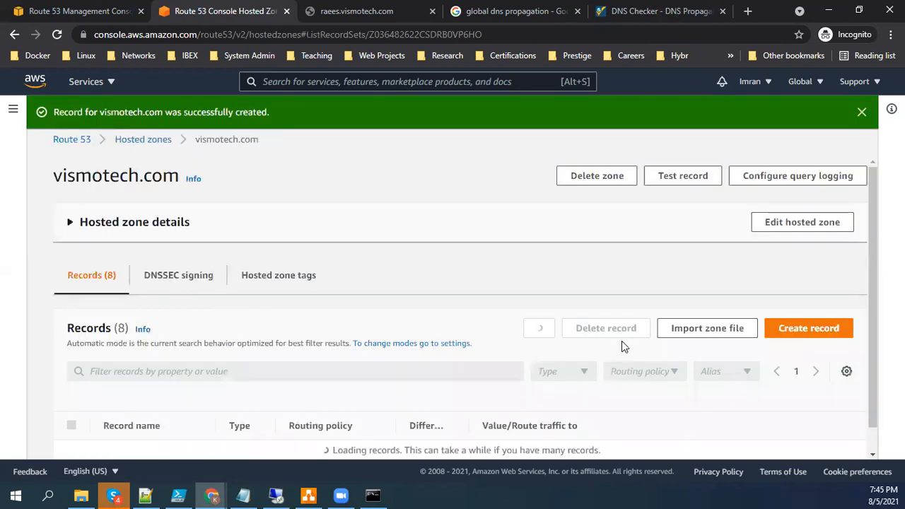
Step: Go to the wt entries in the vismotech.com records list and widen the Differentiator column
drag(872, 261, 872, 374)
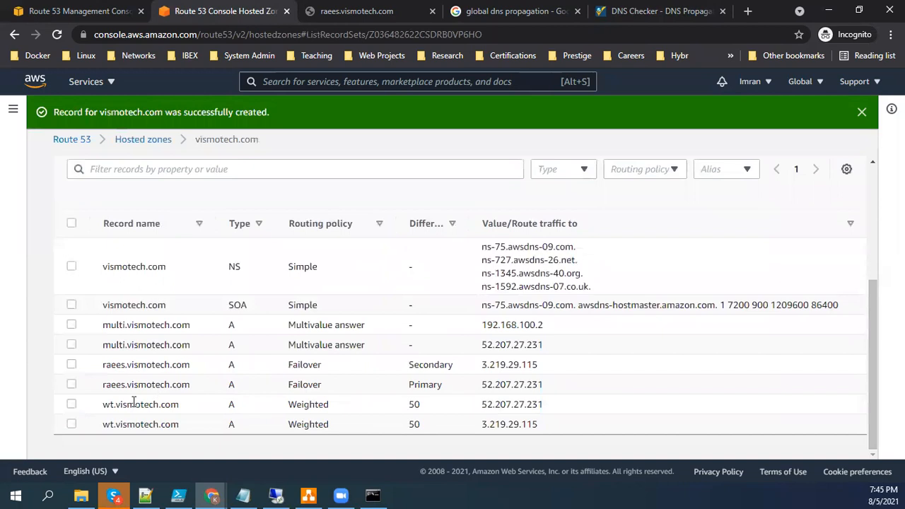
drag(104, 409, 455, 323)
click(461, 249)
drag(466, 226, 502, 229)
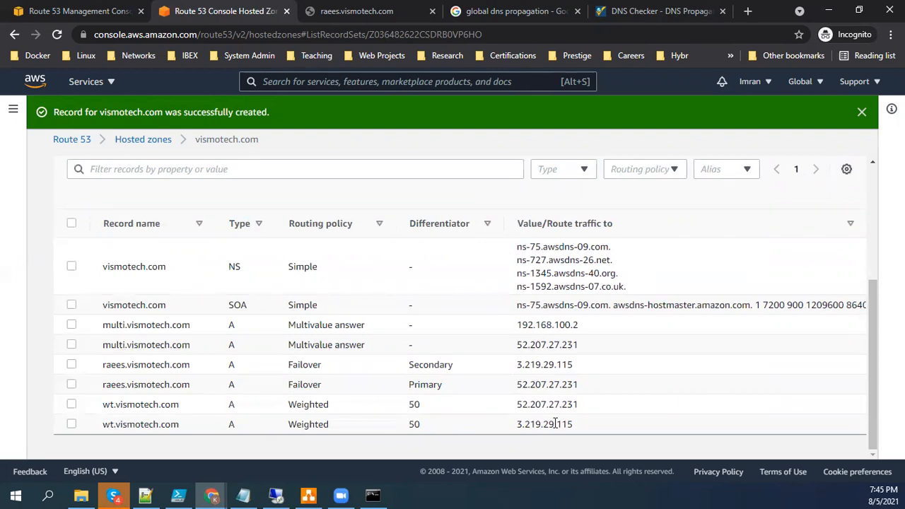
Step: Examine the weights and IP addresses of the two weighted wt.vismotech.com records
drag(410, 404, 419, 405)
click(417, 422)
double_click(416, 423)
click(430, 399)
drag(512, 406, 577, 406)
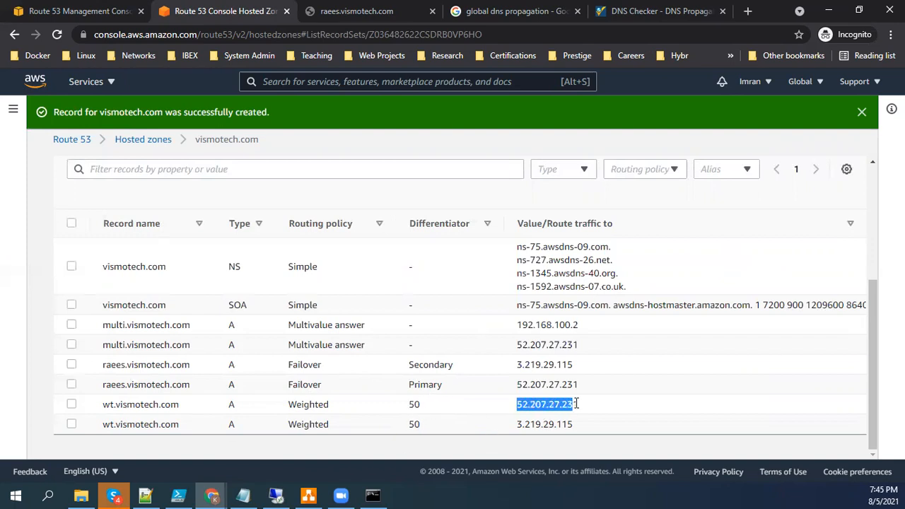
drag(517, 426, 580, 428)
click(580, 429)
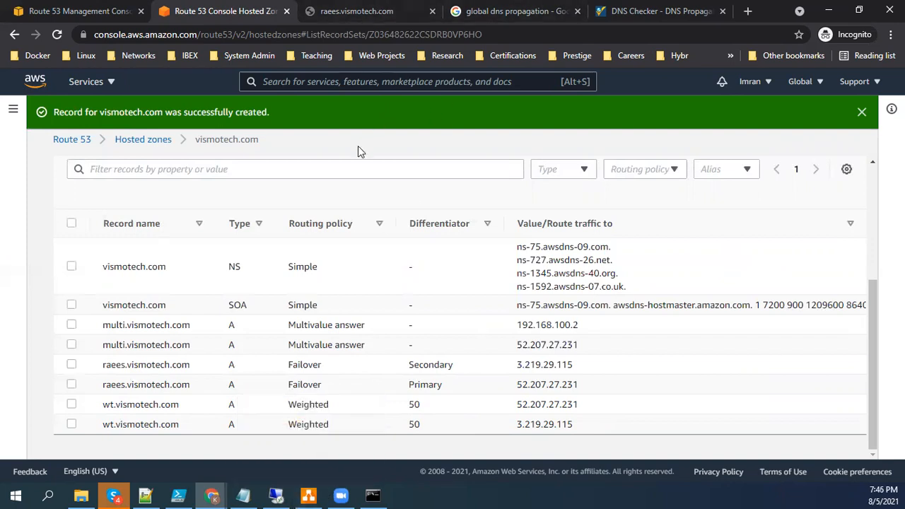
double_click(418, 405)
double_click(416, 425)
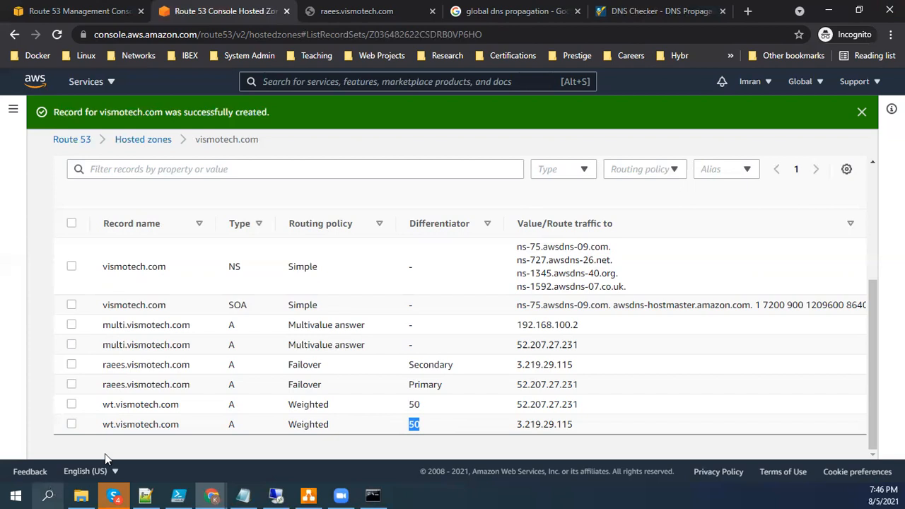
Step: Open the weighted wt.vismotech.com record that points to 3.219.29.115 for editing
click(72, 425)
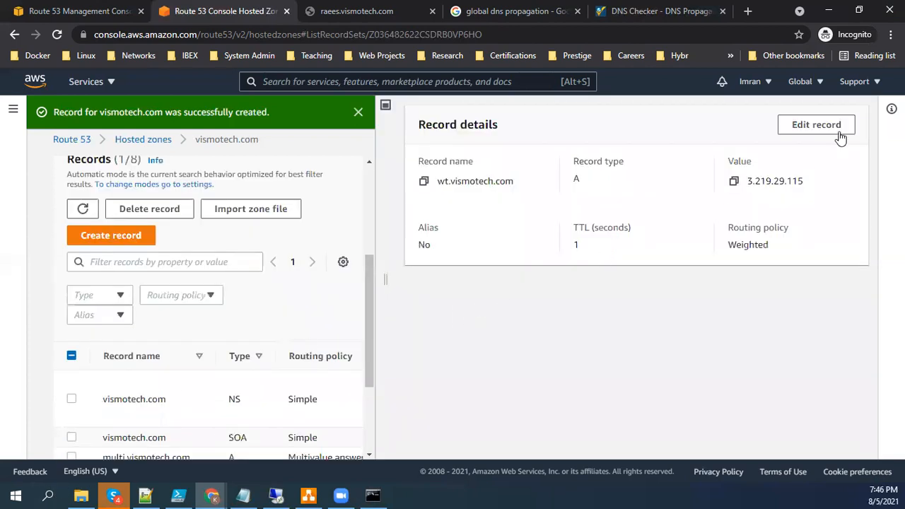
click(813, 126)
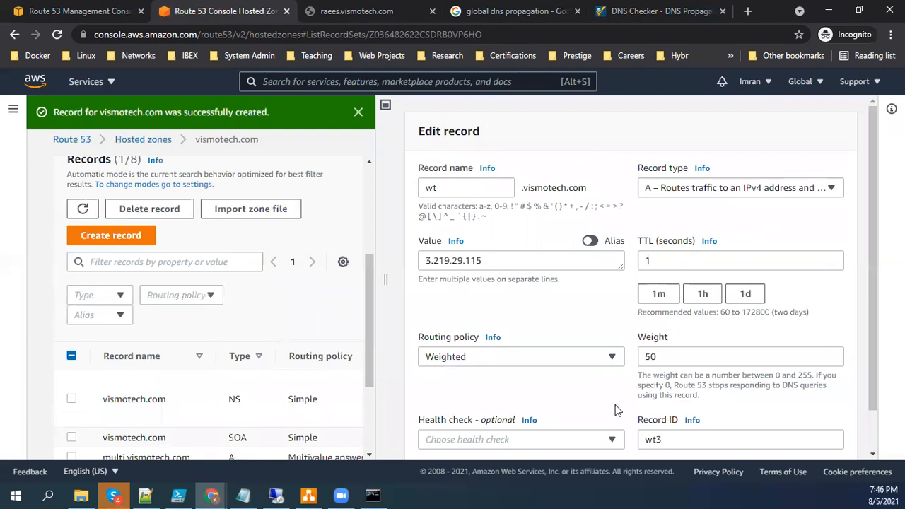
Step: Switch to the whatsmydns.net propagation checker and look up the A record of wt.vismotech.com
click(661, 12)
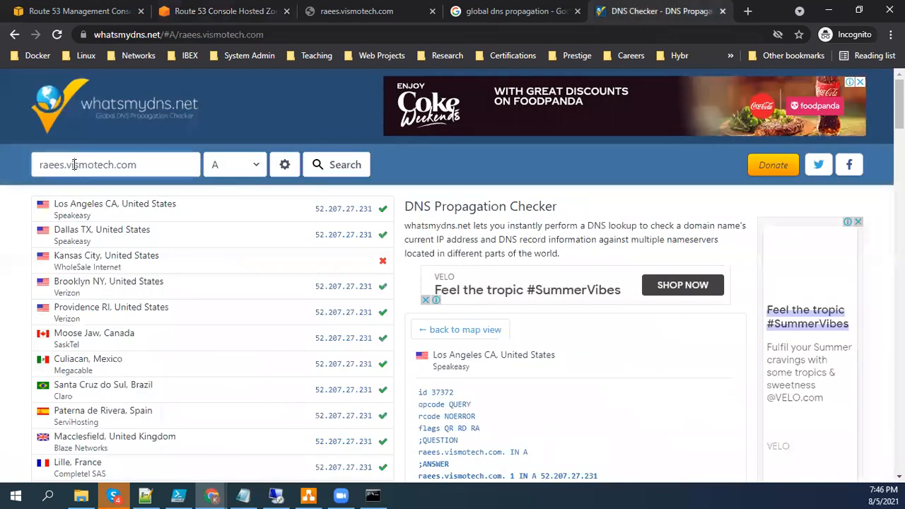
key(shift+Home)
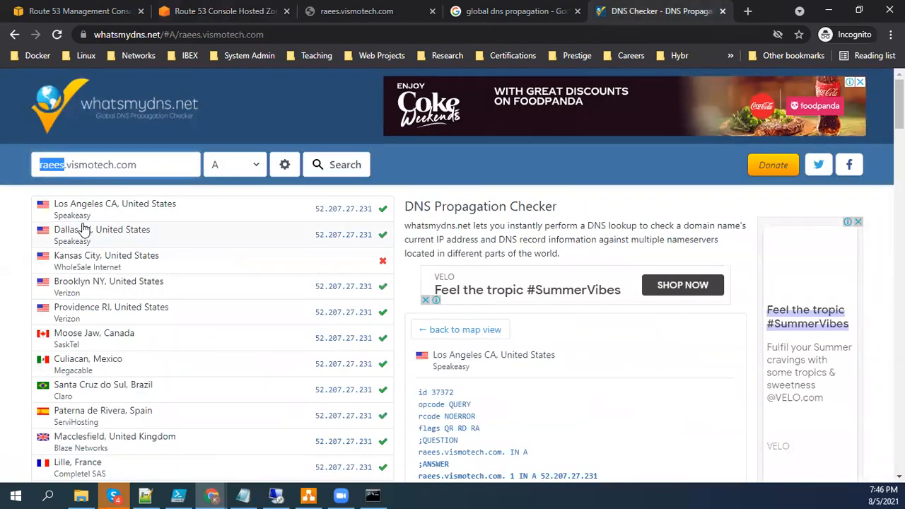
key(BackSpace)
text(wt)
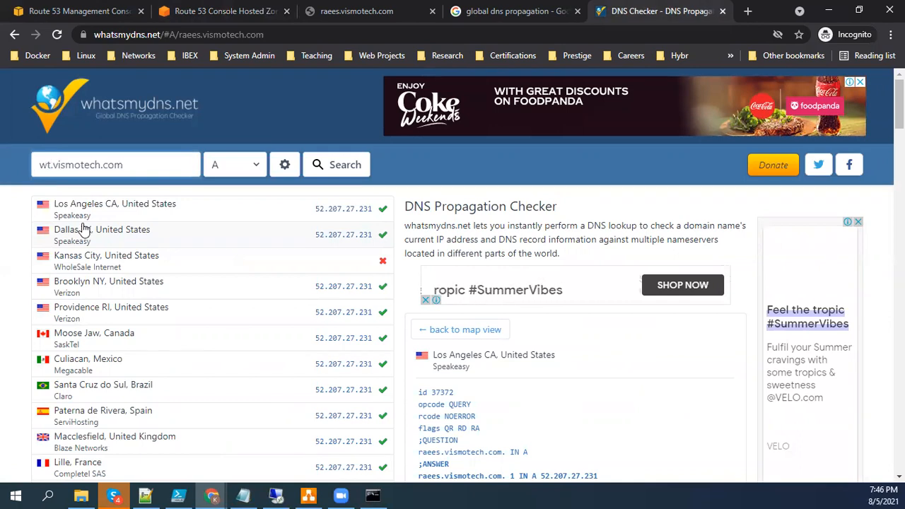
key(Return)
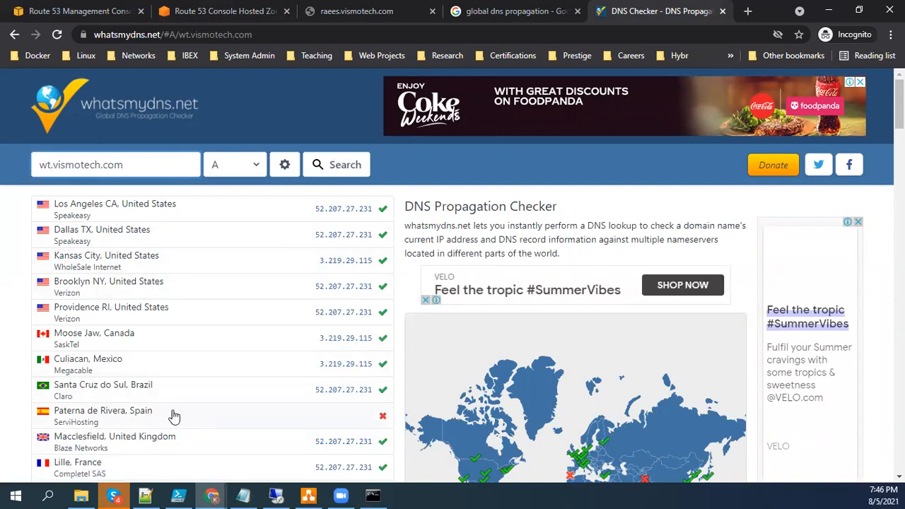
Step: Back in the Route 53 record editor, set the weight of the wt3 record to 1 and save it
click(205, 12)
drag(668, 356, 638, 360)
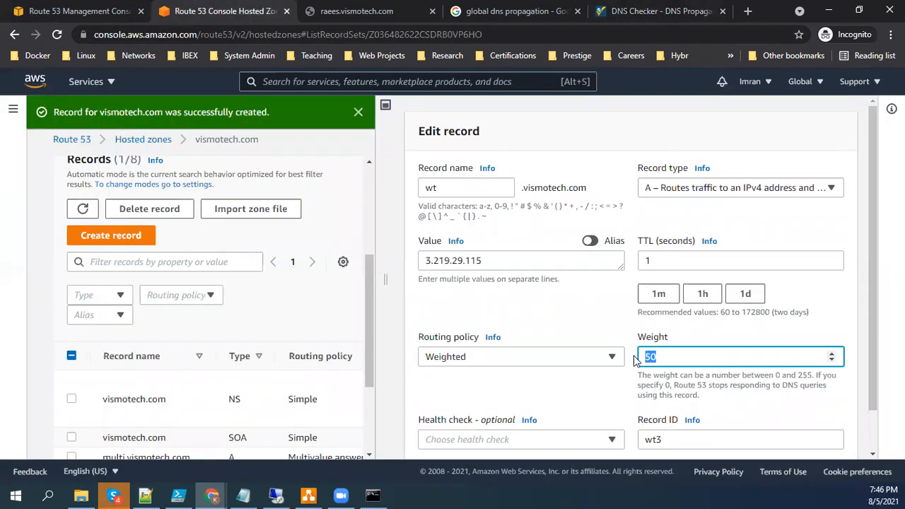
text(1)
scroll(875, 295, down, 1)
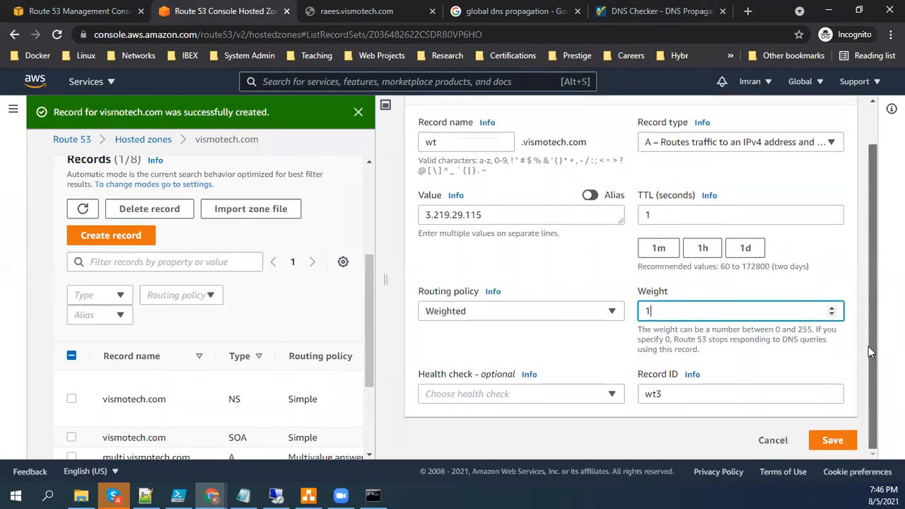
click(824, 442)
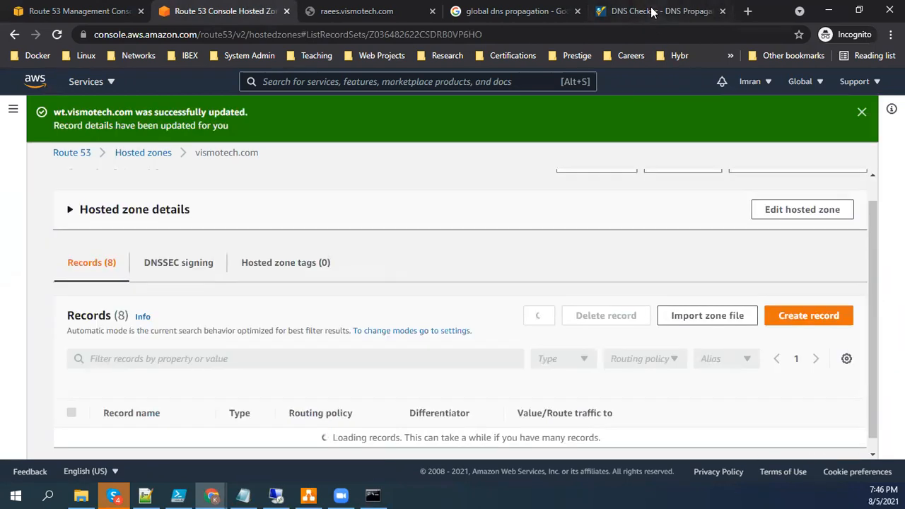
Step: Return to the DNS propagation checker and rerun the wt.vismotech.com A record lookup
click(650, 13)
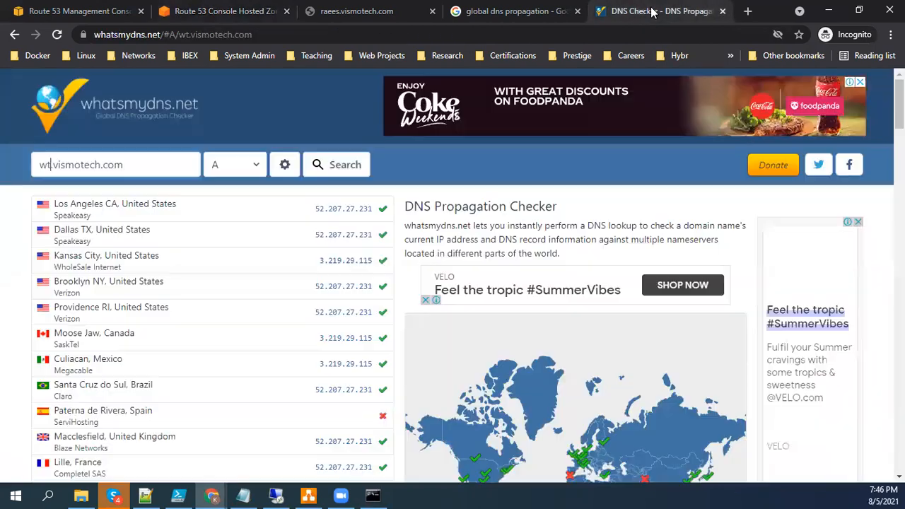
click(340, 167)
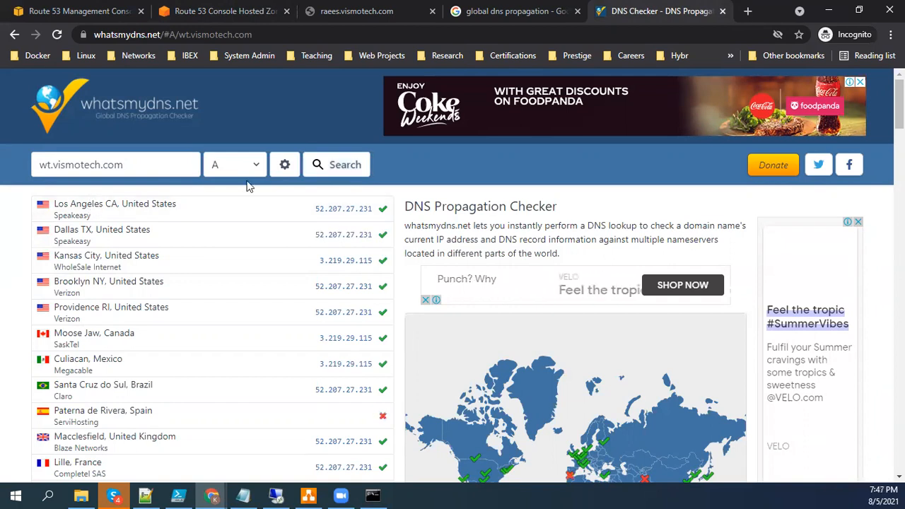
click(334, 164)
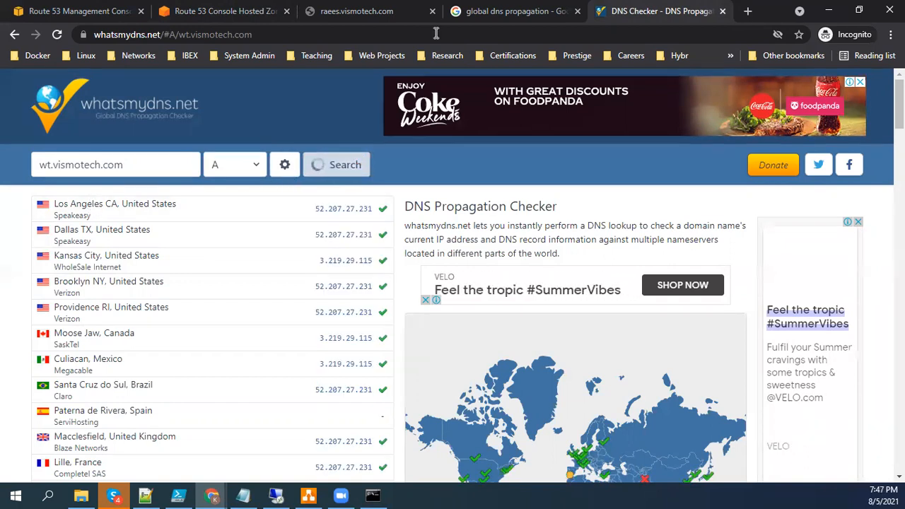
Step: Check the weights and IP addresses of the two wt.vismotech.com entries in the Route 53 records list
click(212, 7)
scroll(292, 372, down, 3)
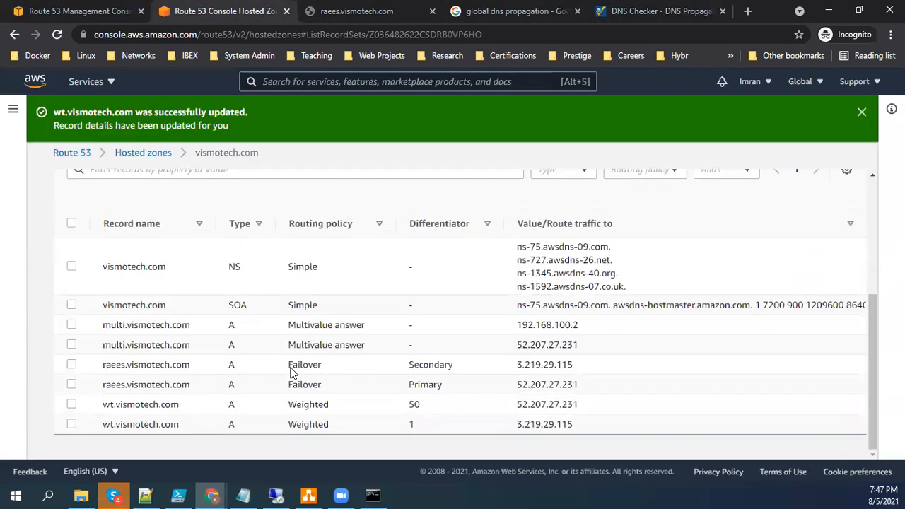
double_click(561, 424)
double_click(541, 405)
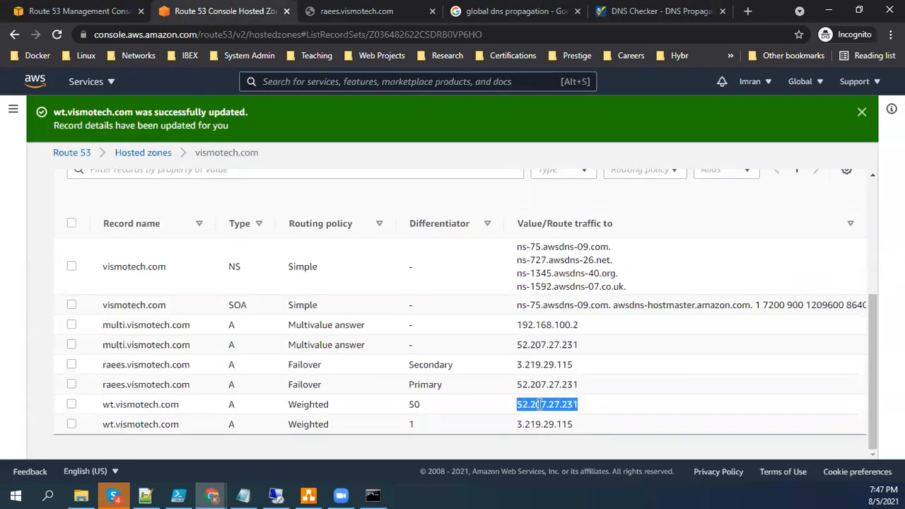
Step: Repeat the wt.vismotech.com lookup in the DNS propagation checker and scan the returned addresses across locations
click(651, 15)
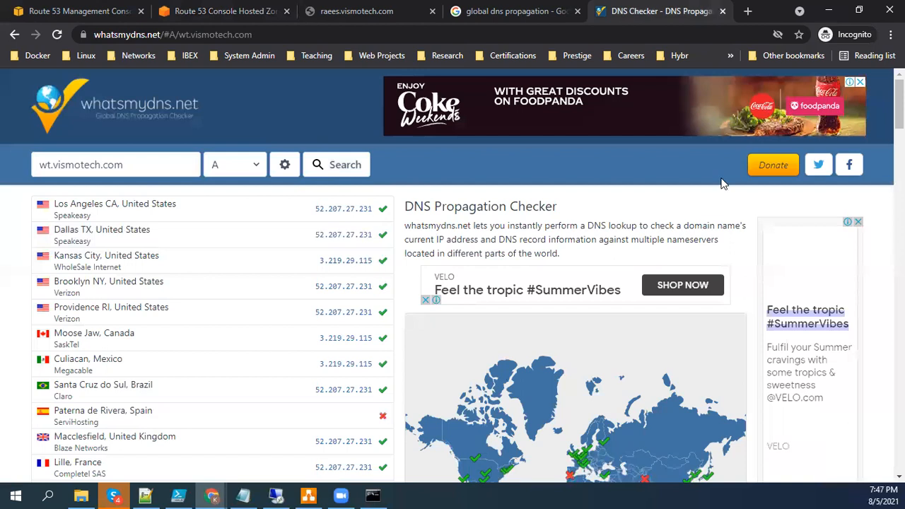
click(339, 167)
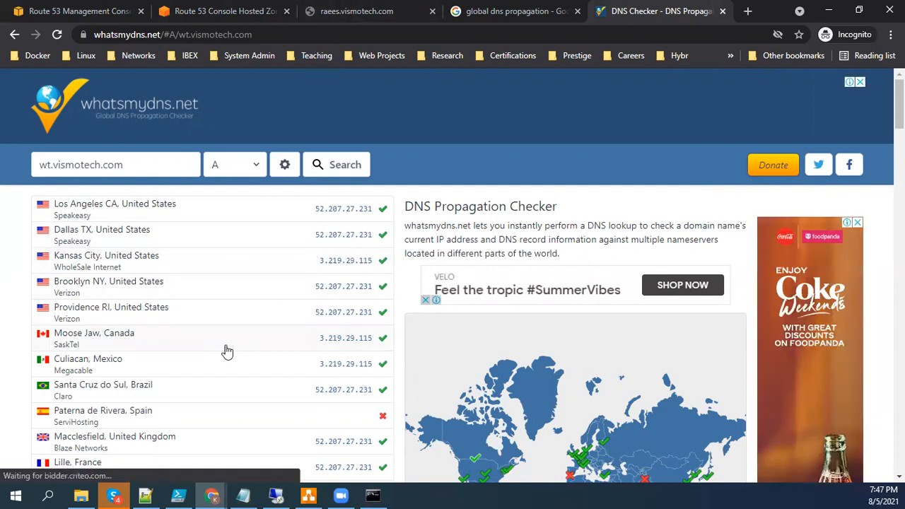
scroll(240, 367, down, 5)
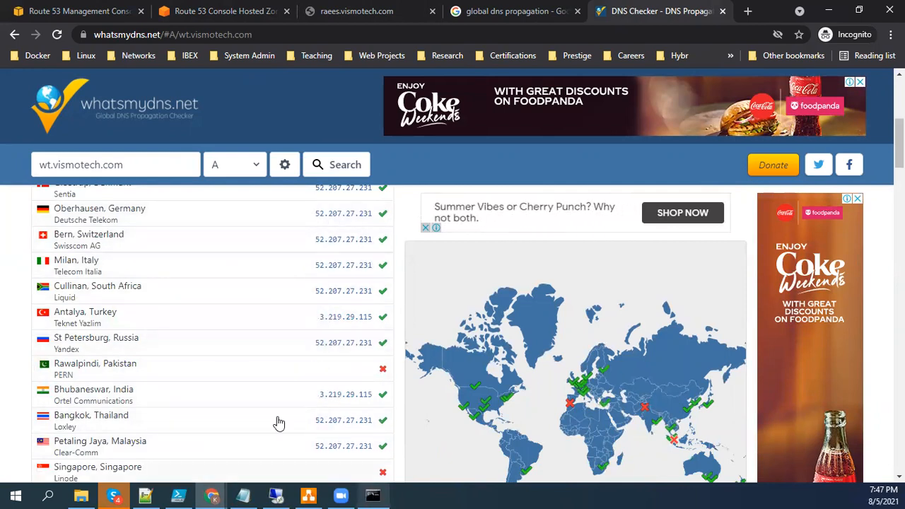
Step: Copy wt.vismotech.com from the DNS checker and resolve it in the nslookup session of the Command Prompt
triple_click(126, 176)
key(ctrl+c)
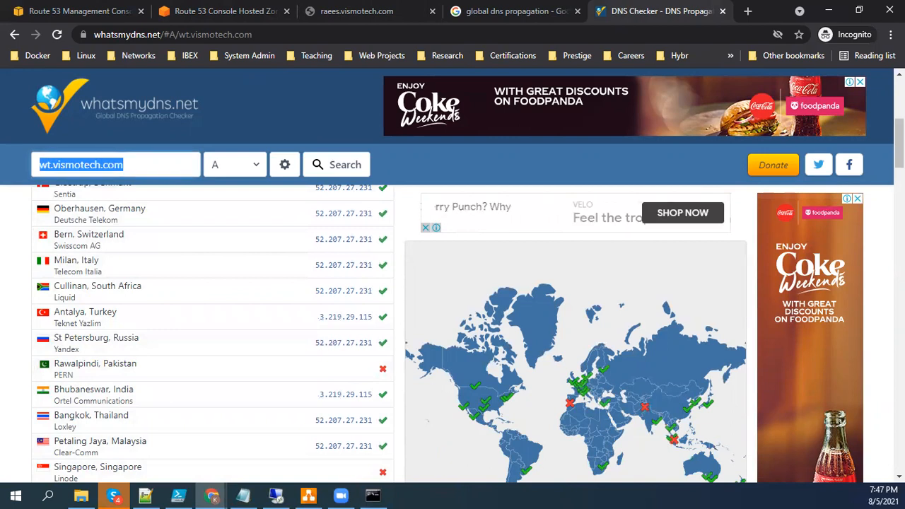
click(373, 495)
key(ctrl+v)
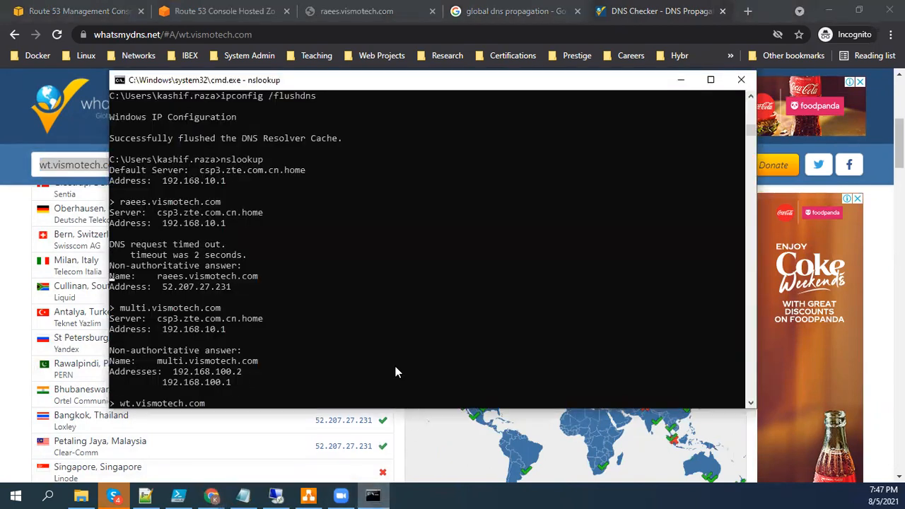
key(Return)
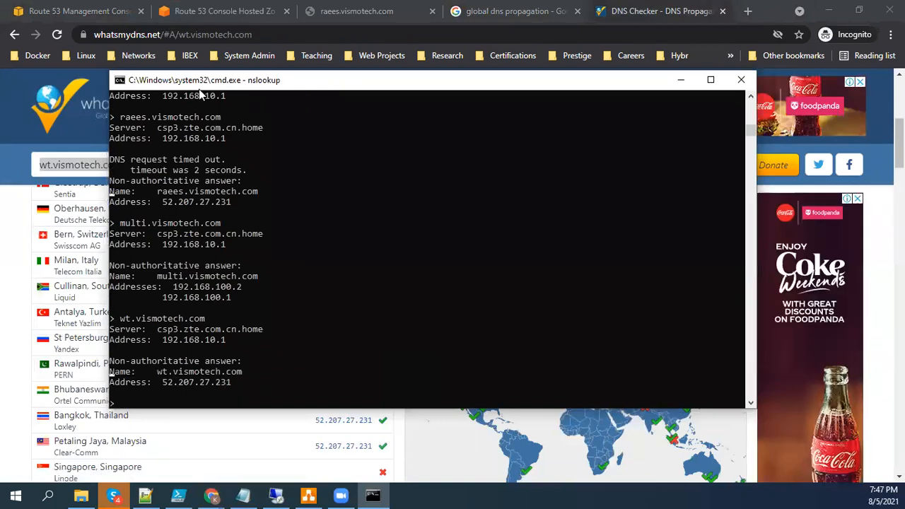
Step: Go back to the Route 53 records list and compare the weight and IP address of both wt entries
click(228, 6)
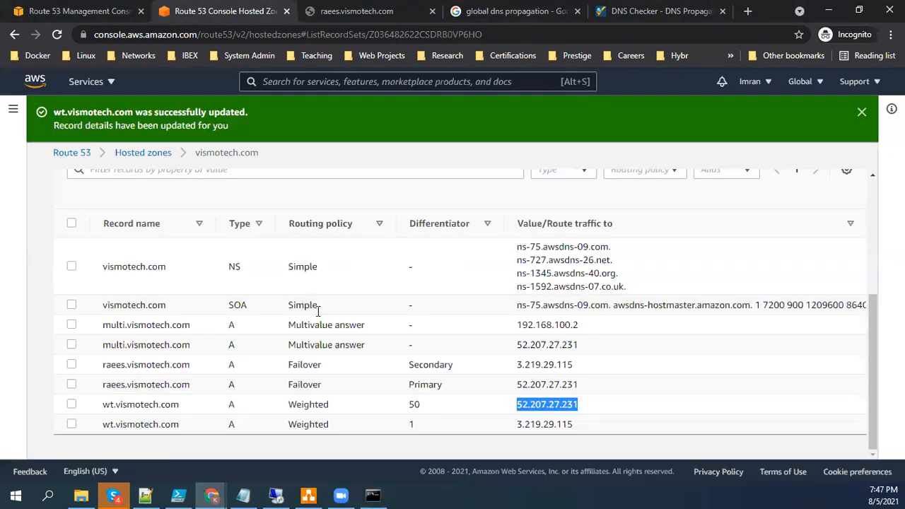
click(445, 419)
drag(572, 427, 568, 408)
click(403, 425)
click(573, 407)
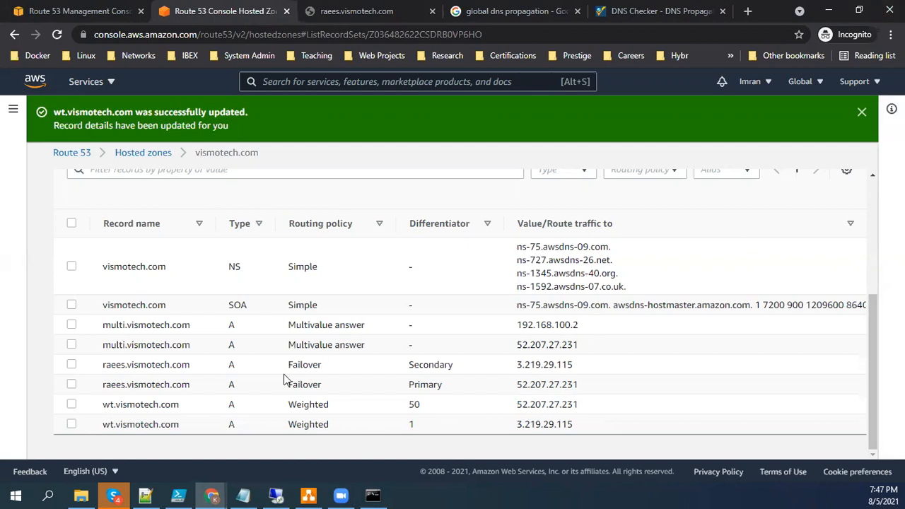
Step: Switch to the Notepad notes and highlight "latency based routing" under Route53 Routing Policies
click(253, 490)
drag(198, 430, 87, 429)
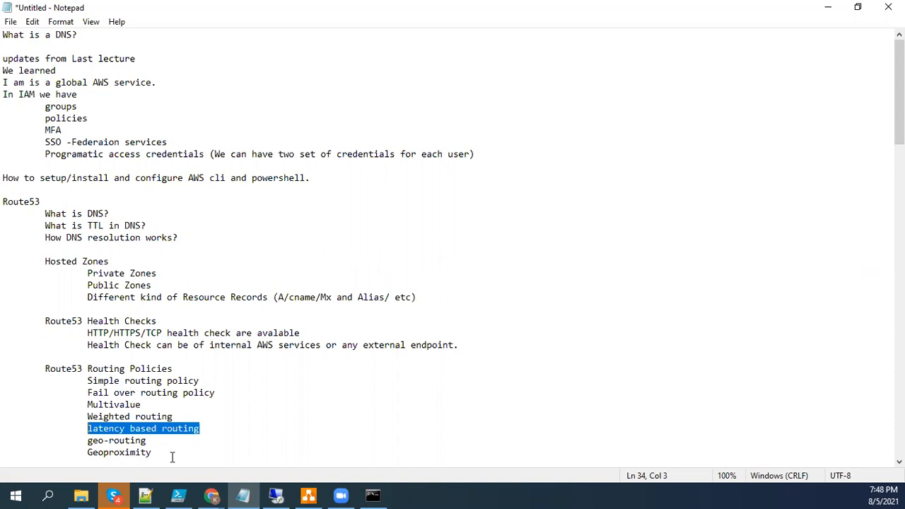
Step: Return to Route 53 and start a new vismotech.com record named lt with the Latency routing policy
click(212, 496)
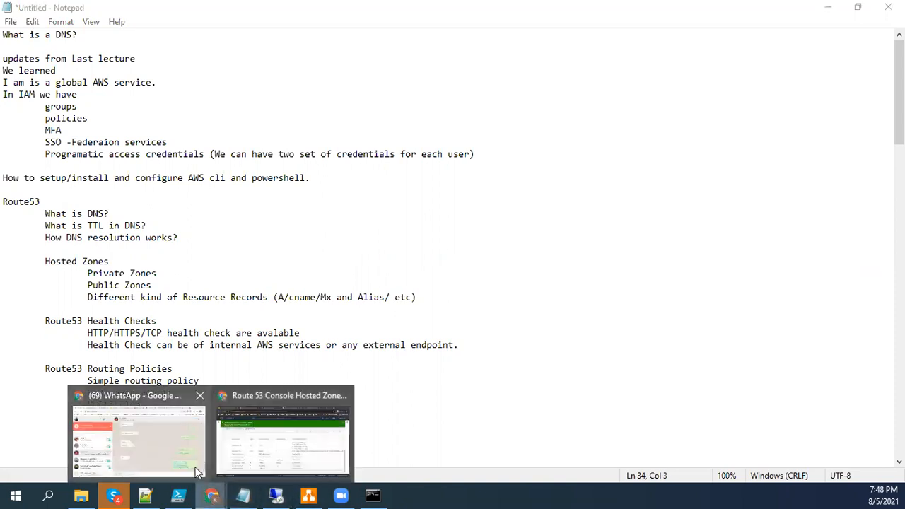
click(256, 446)
scroll(461, 319, up, 3)
click(816, 343)
click(128, 252)
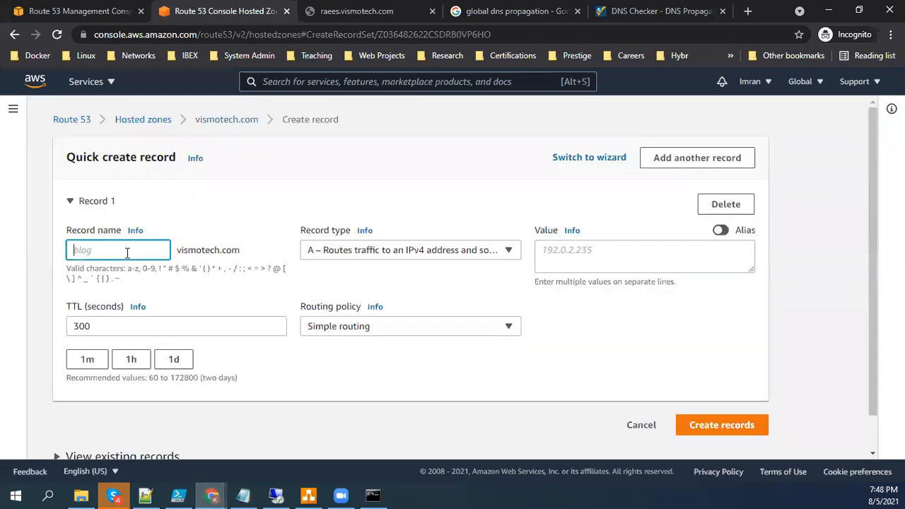
text(lt)
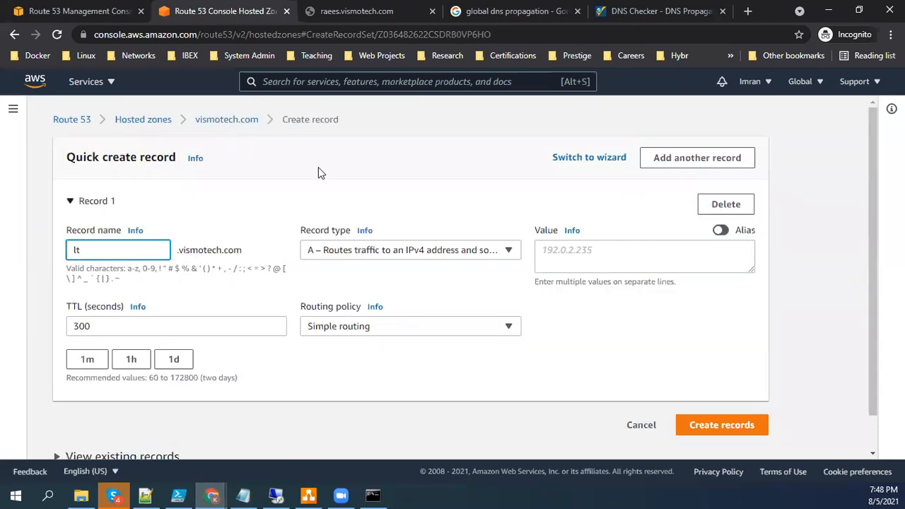
click(350, 328)
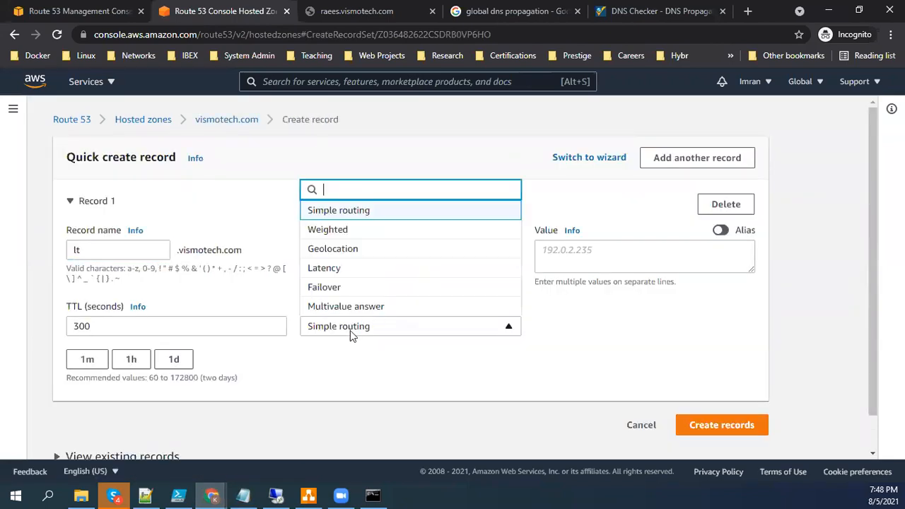
click(352, 270)
Step: Copy 52.207.27.231 from the nslookup output in the Command Prompt and enter it as the lt record's value
click(569, 266)
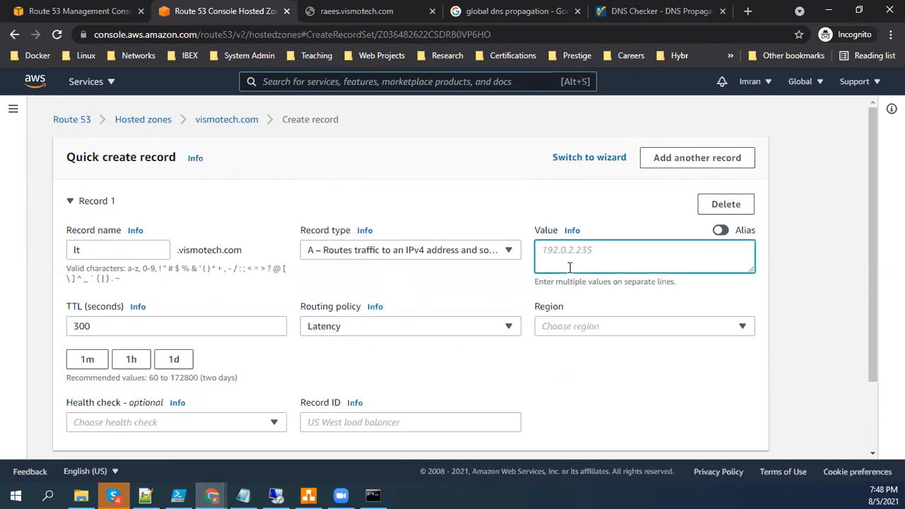
key(ctrl+v)
click(374, 493)
double_click(202, 382)
key(ctrl+c)
right_click(202, 382)
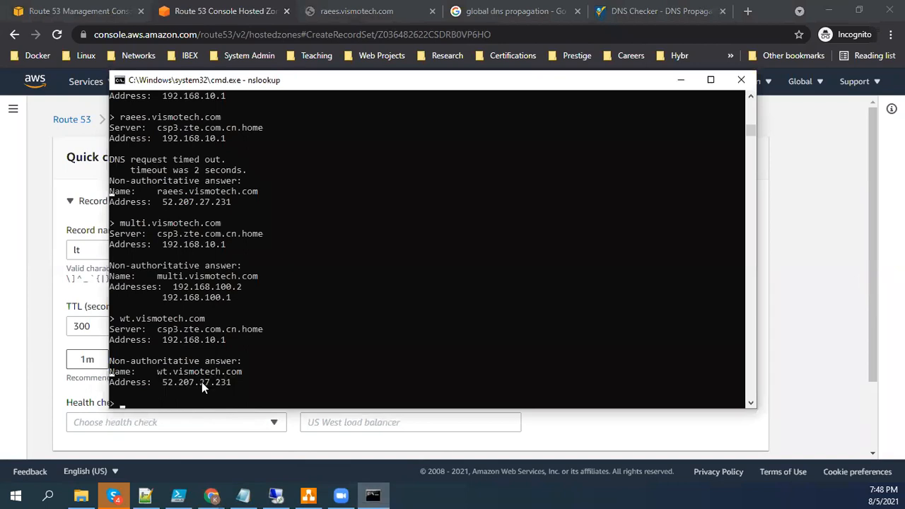
click(84, 412)
triple_click(594, 247)
key(ctrl+v)
Step: Set the region of the lt latency record to US East (N. Virginia)
click(567, 335)
click(569, 332)
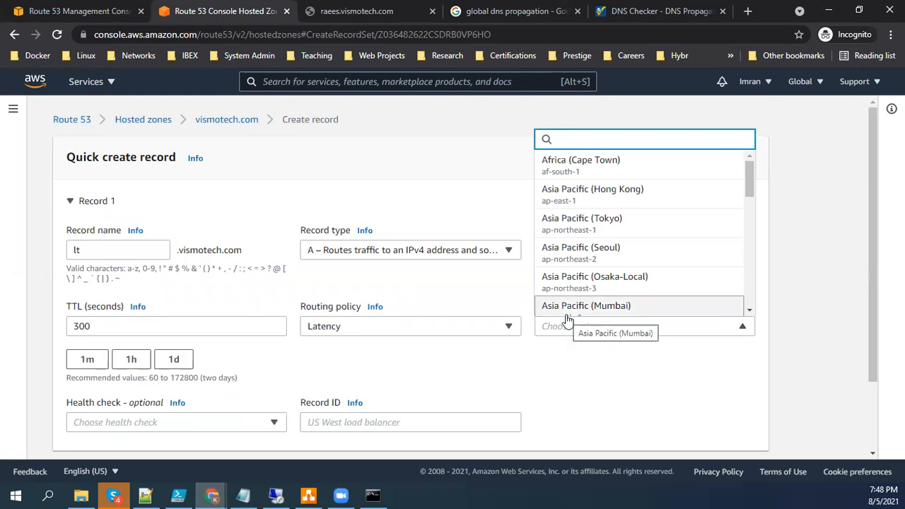
text(use)
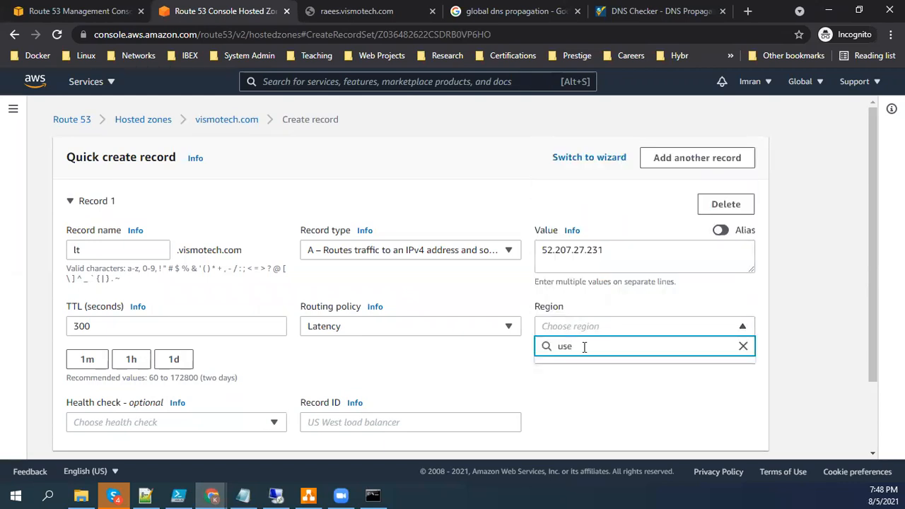
key(BackSpace)
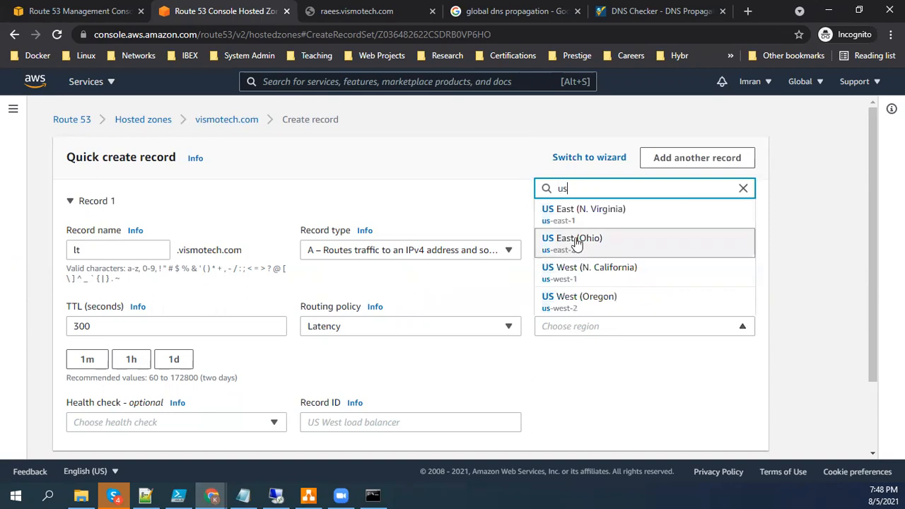
click(591, 220)
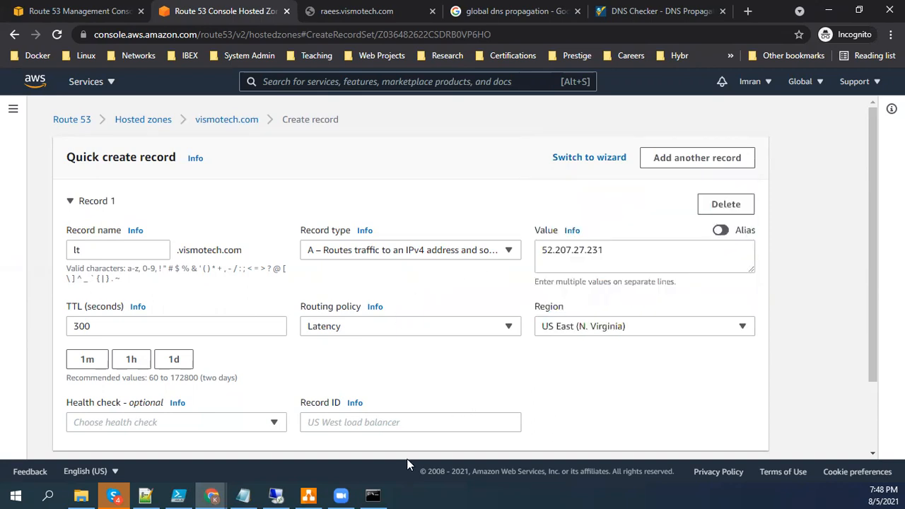
Step: Review the IP address entered for the lt record and the remaining fields of the form
click(609, 250)
double_click(577, 249)
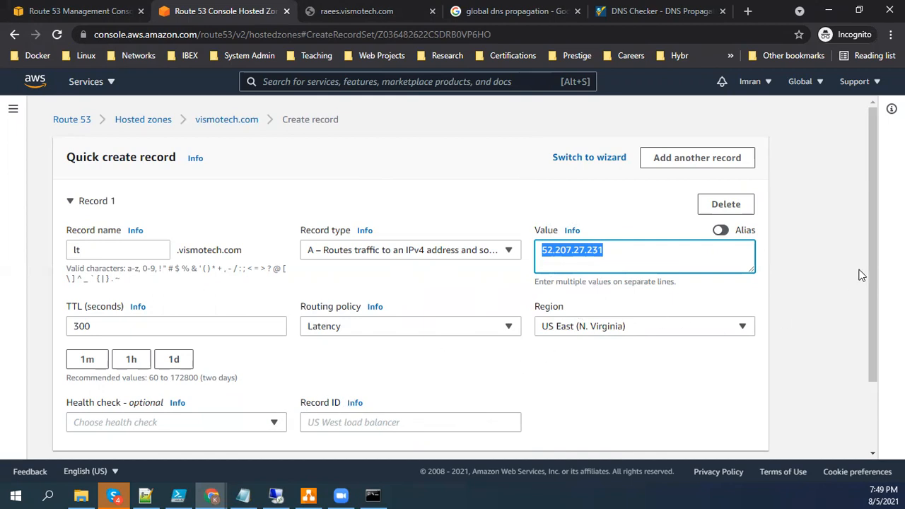
drag(872, 284, 870, 331)
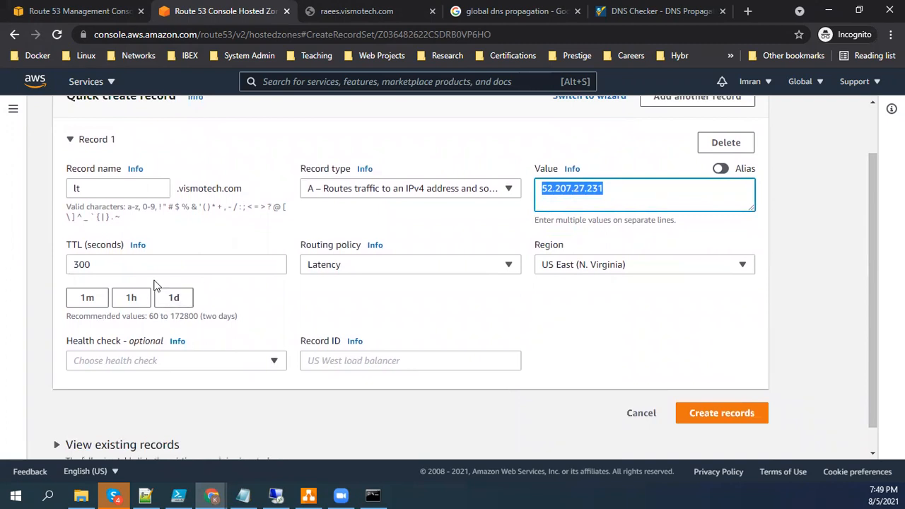
Step: Set the lt record's TTL to 1 second and leave its optional health check unassigned
double_click(202, 265)
text(01)
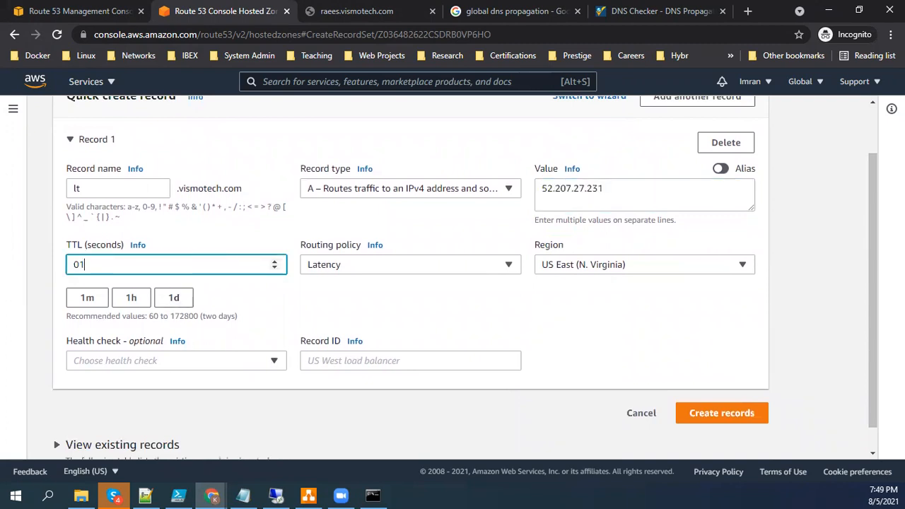
text(1)
click(193, 358)
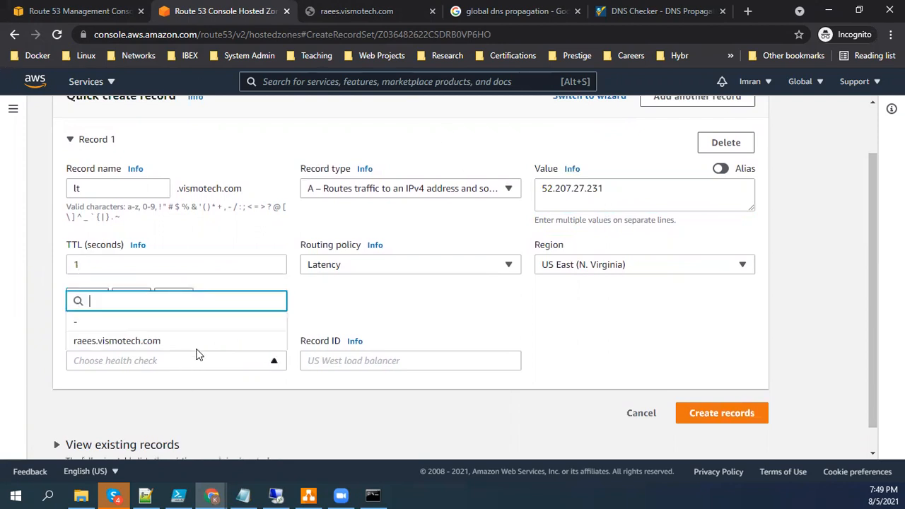
click(543, 147)
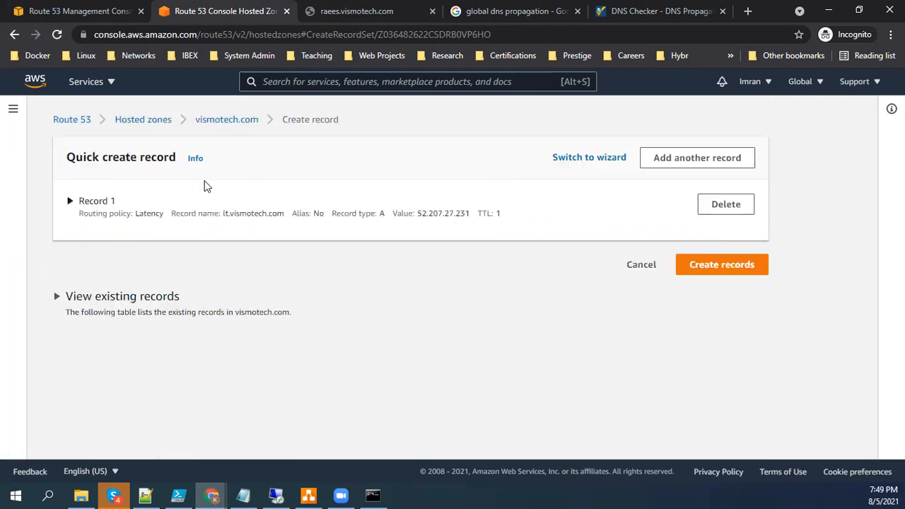
Step: Give the US East latency record the record ID lt1 and create it
click(69, 201)
scroll(636, 346, down, 2)
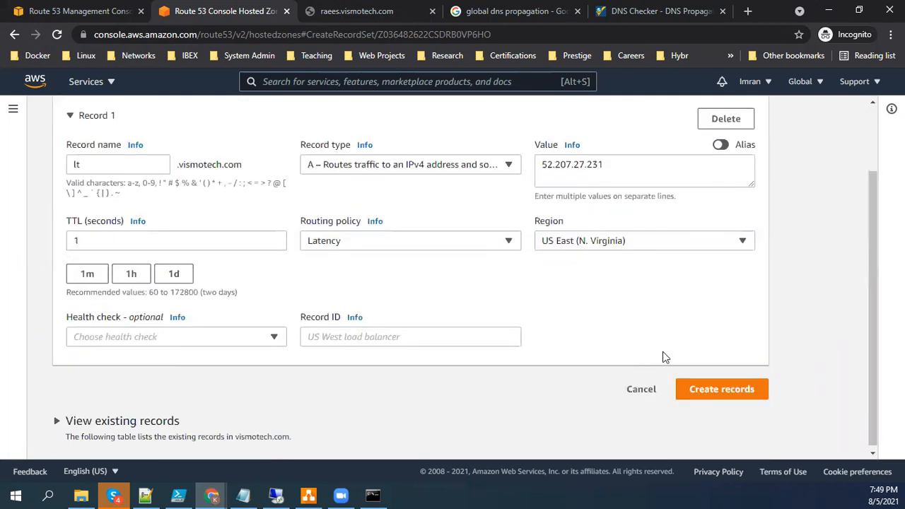
click(737, 391)
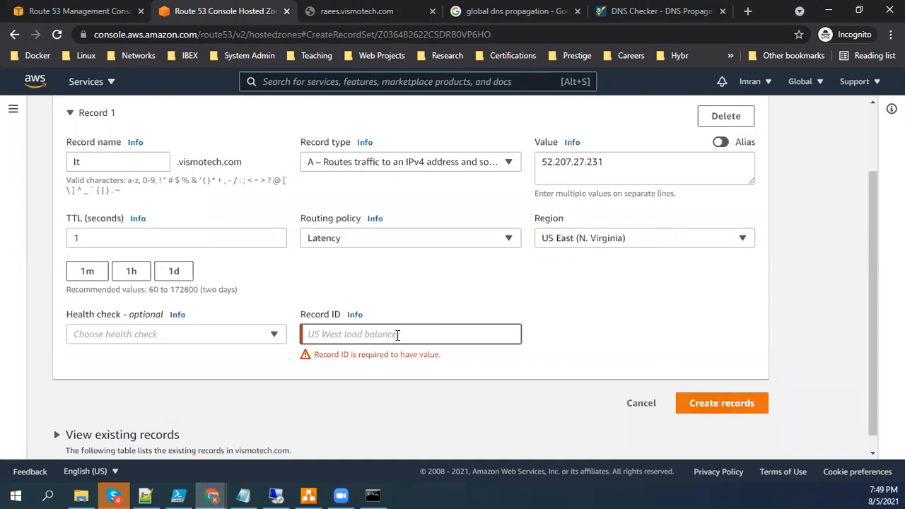
text(lt1)
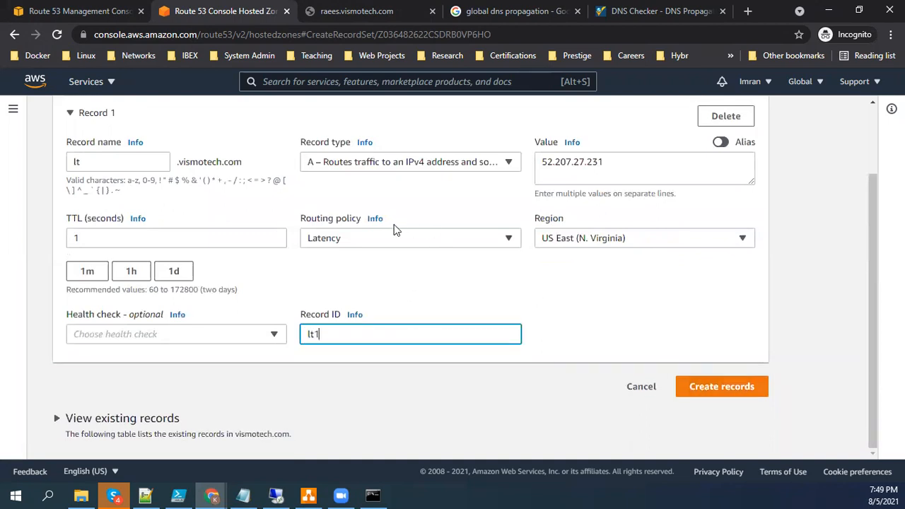
click(724, 387)
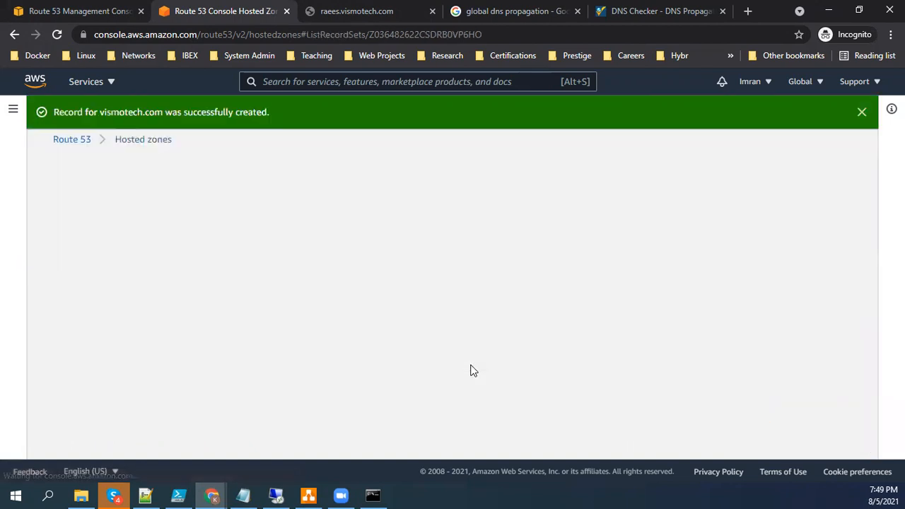
Step: Start another vismotech.com record named lt with a TTL of 1 second
scroll(561, 375, down, 3)
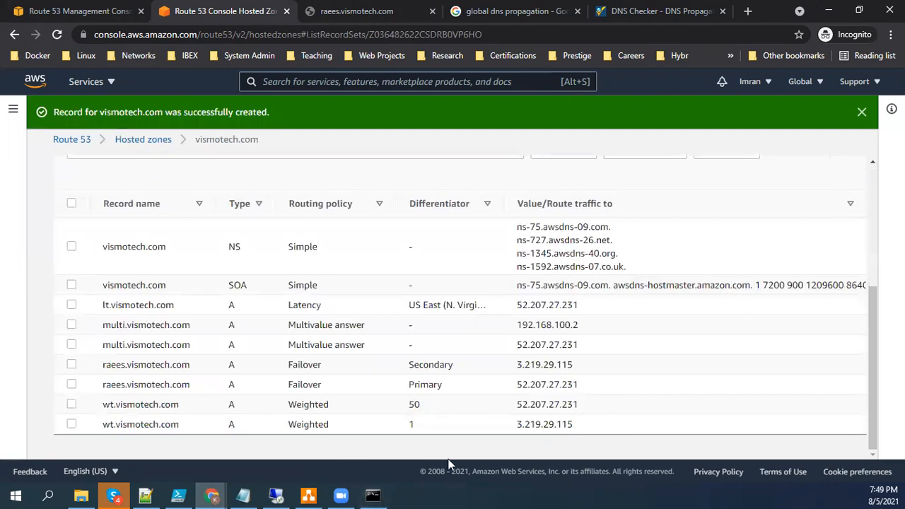
scroll(604, 220, up, 5)
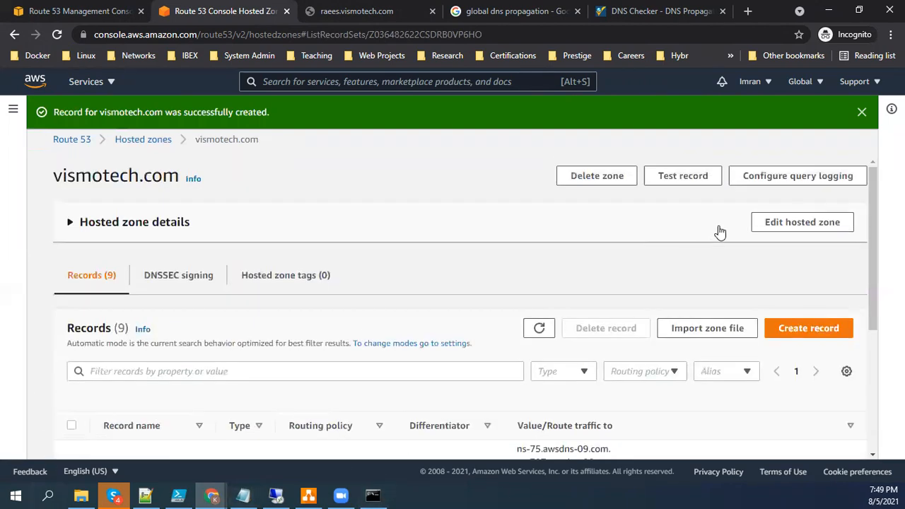
click(807, 327)
click(127, 247)
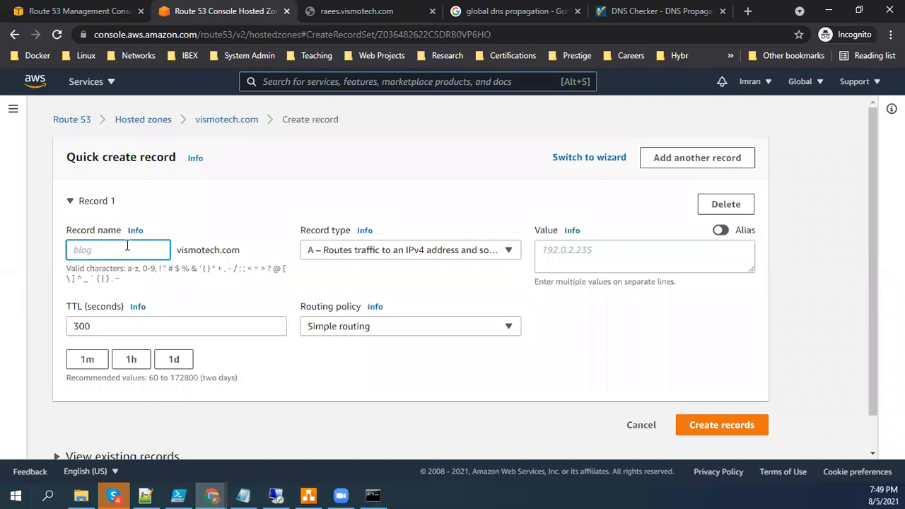
text(l)
key(BackSpace)
text(l)
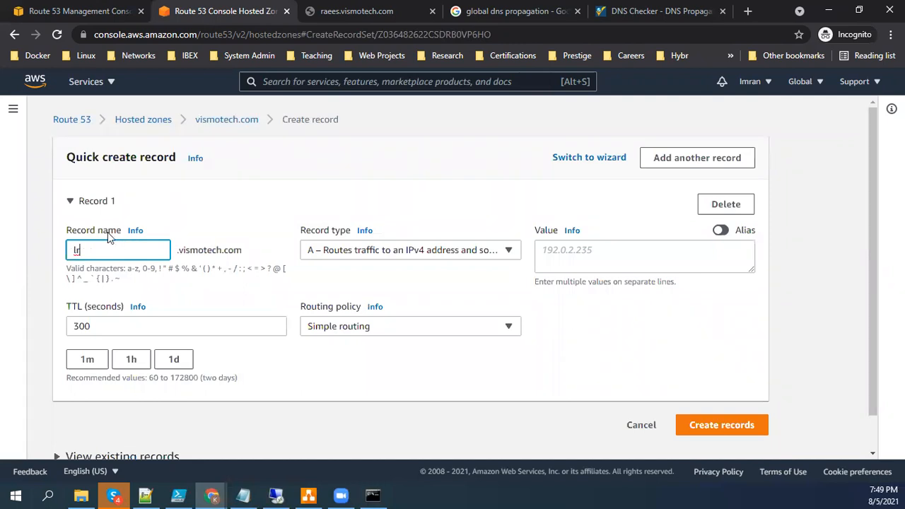
text(t)
double_click(123, 326)
text(1)
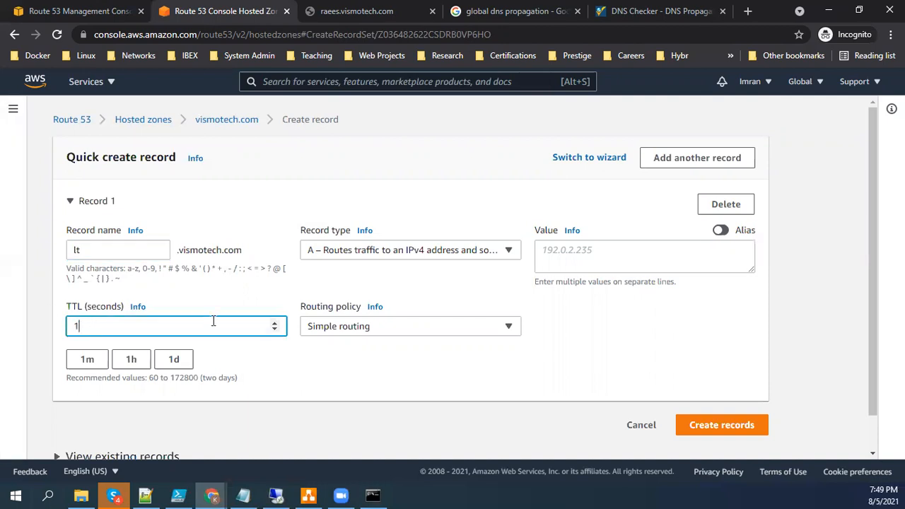
Step: Set the second lt record's routing policy to Latency and its region to Europe (Frankfurt)
click(388, 331)
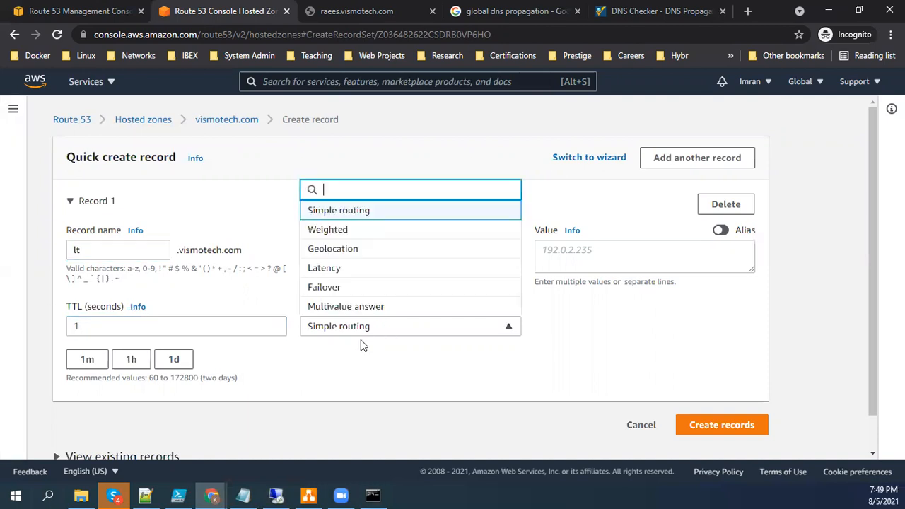
click(328, 269)
click(614, 332)
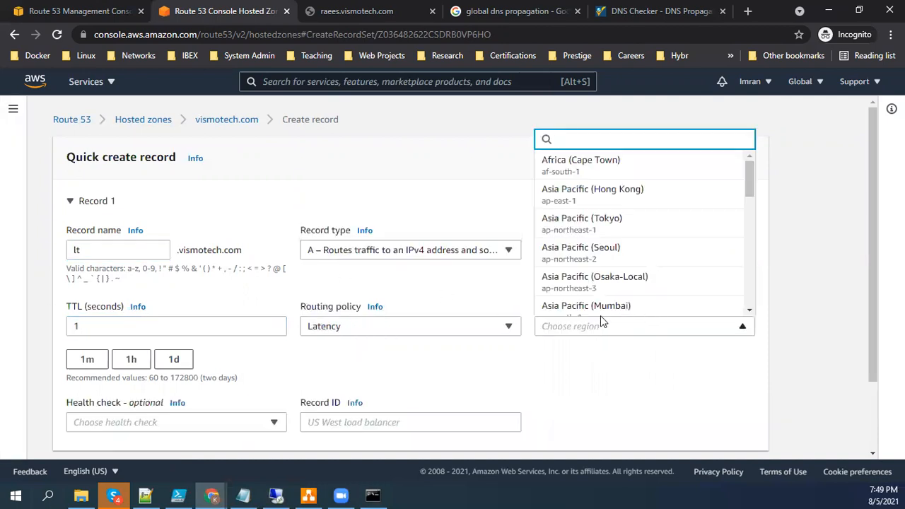
scroll(599, 301, down, 4)
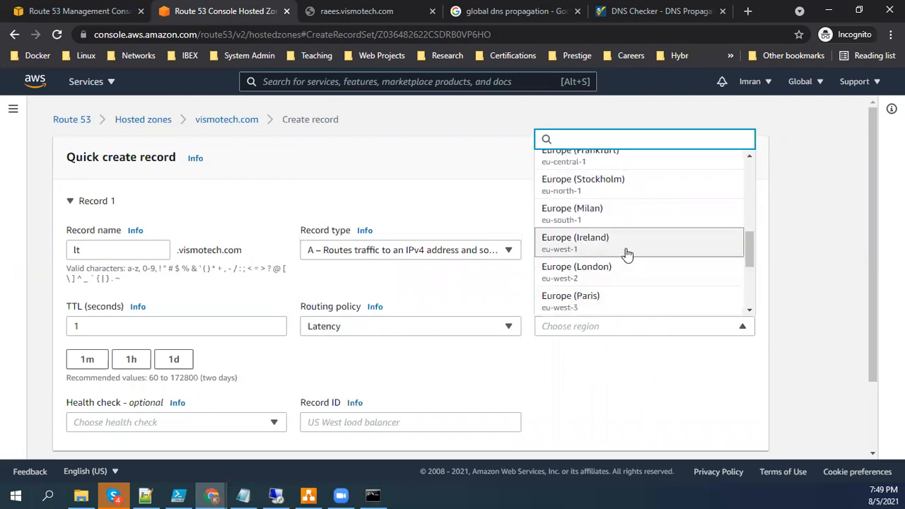
mouse_move(752, 256)
mouse_down()
mouse_move(755, 267)
mouse_move(753, 249)
mouse_up()
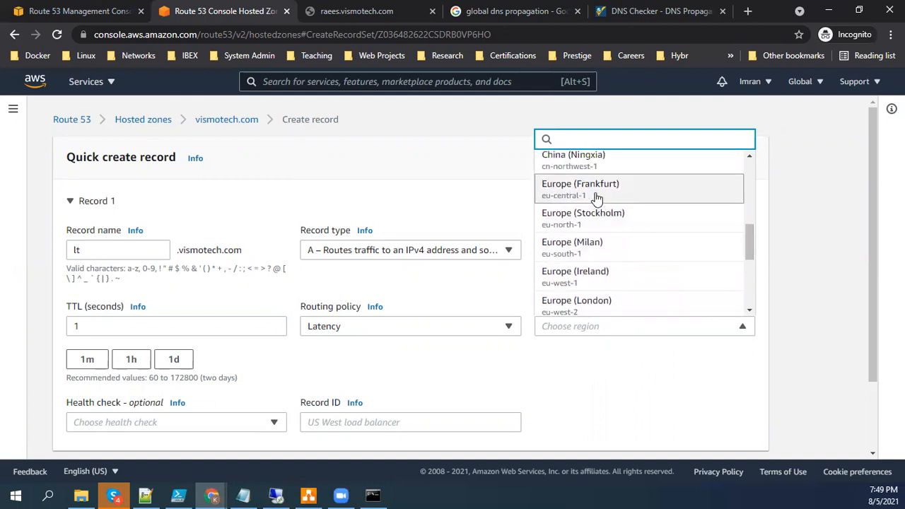
click(597, 198)
Step: Look through the Command Prompt's nslookup output for an IP address, and enter 3.219.29.115 as the second lt record's value
click(585, 259)
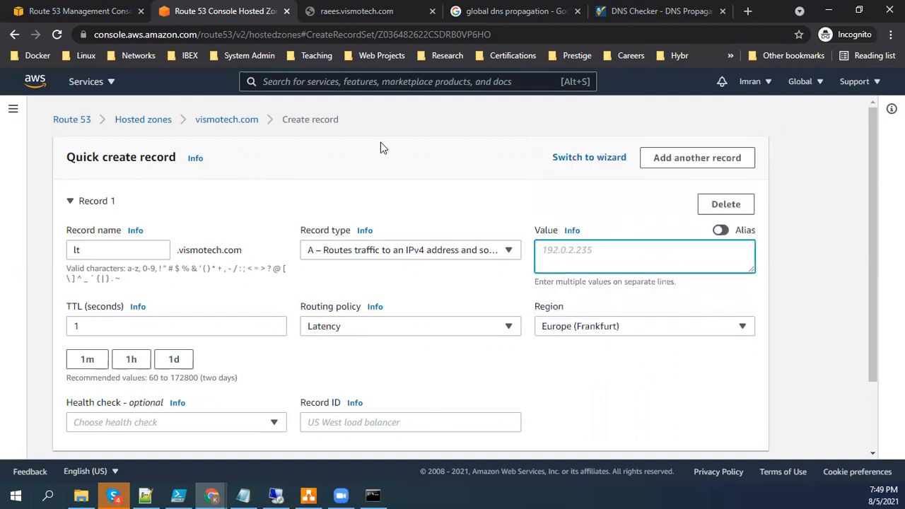
click(372, 495)
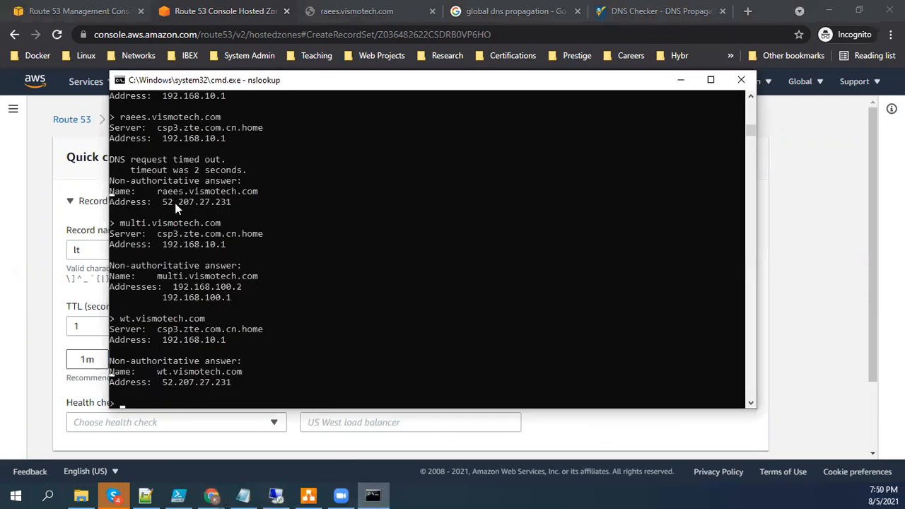
scroll(200, 179, up, 5)
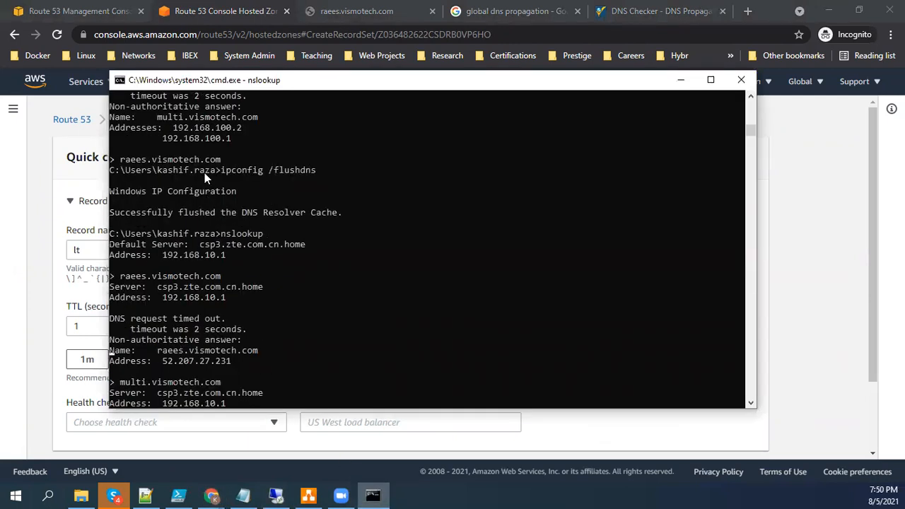
scroll(204, 173, up, 5)
scroll(187, 293, down, 6)
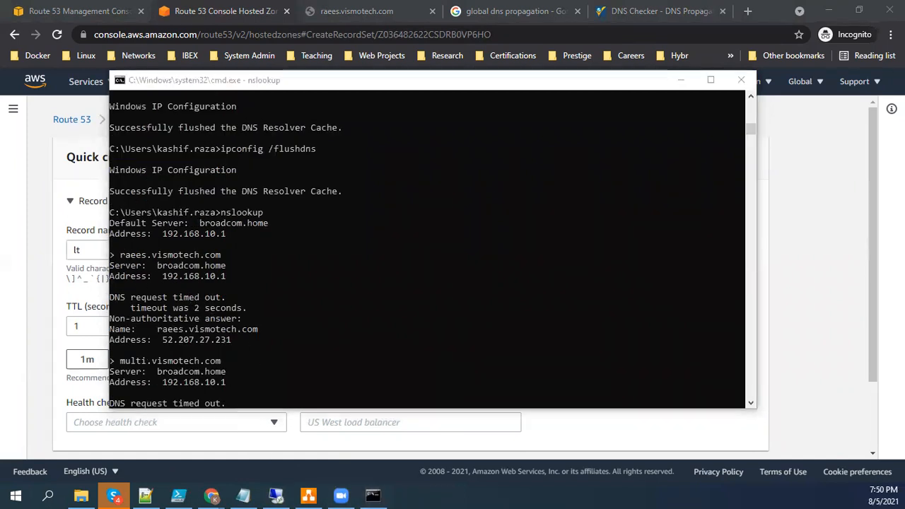
key(alt+Tab)
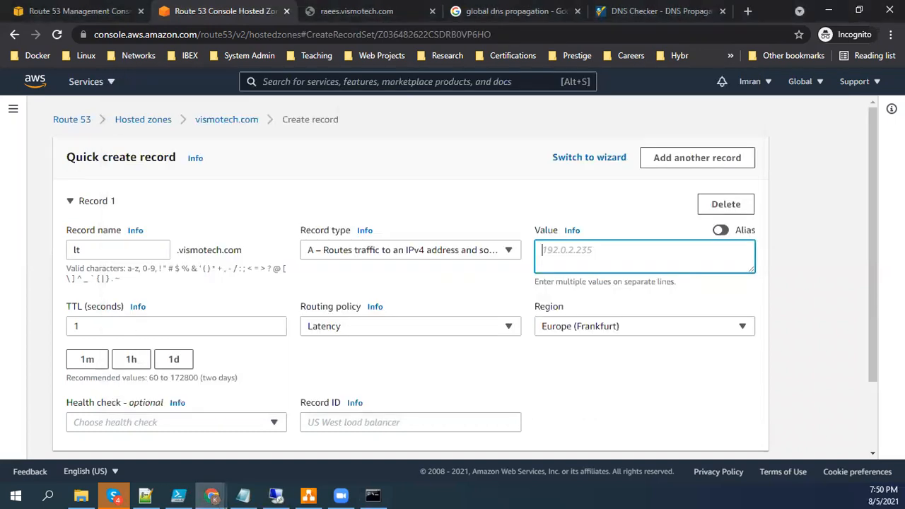
text(3.219.29.115)
click(594, 330)
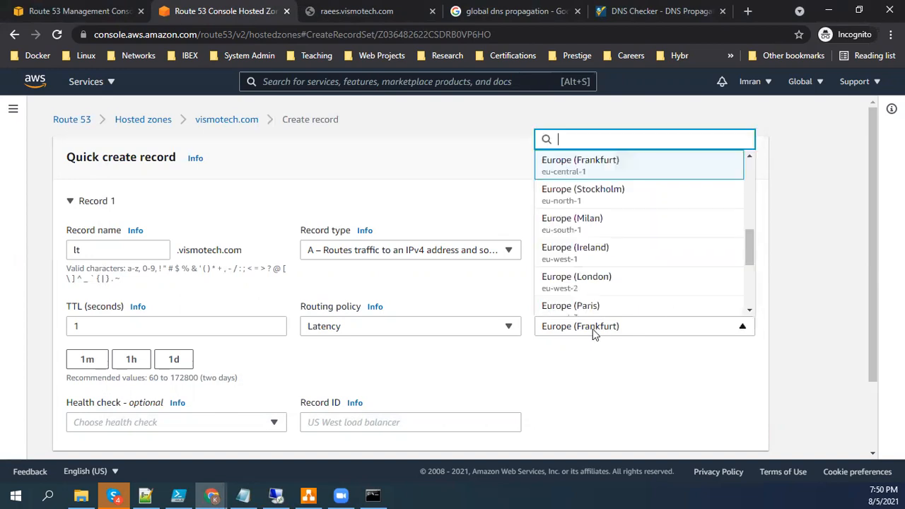
click(592, 329)
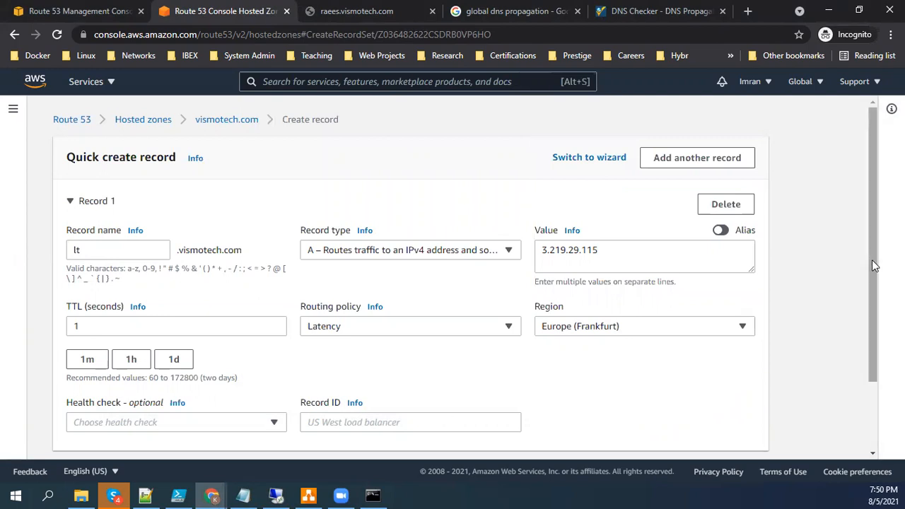
Step: Give the Frankfurt latency record the record ID lt3 and create it
scroll(871, 260, down, 3)
click(381, 331)
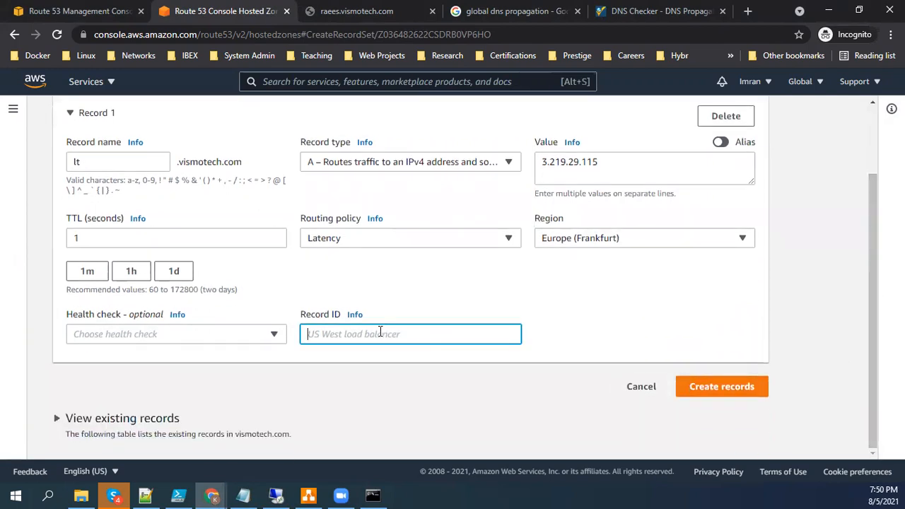
text(lt3)
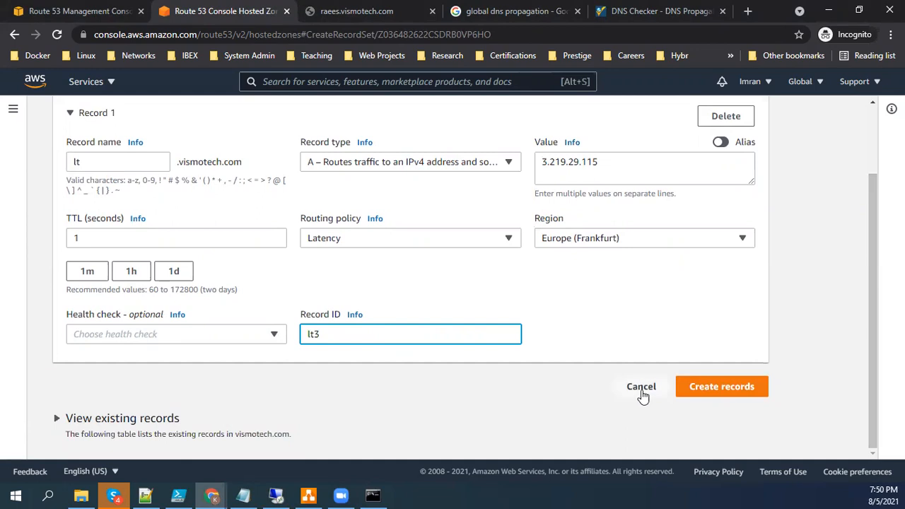
click(749, 387)
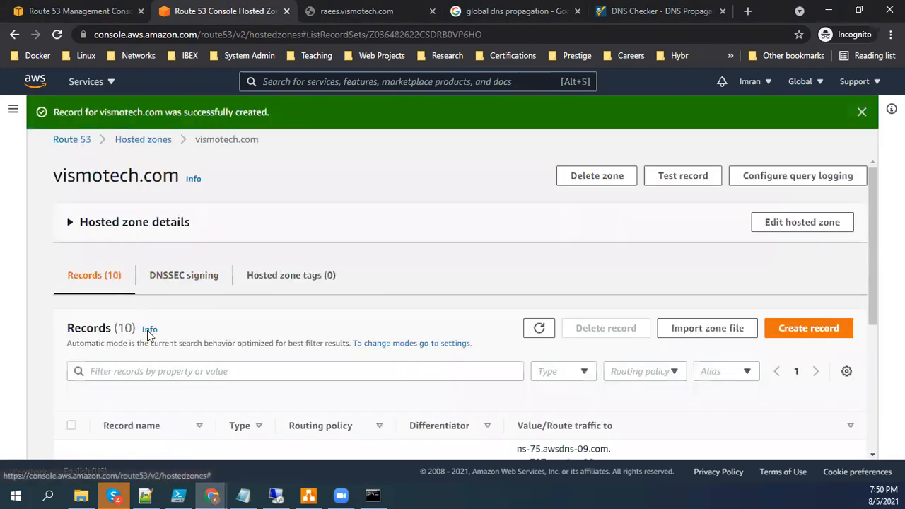
Step: Copy lt.vismotech.com from the records list and look up its A record propagation on whatsmydns.net
scroll(141, 375, down, 4)
drag(177, 288, 99, 290)
key(ctrl+c)
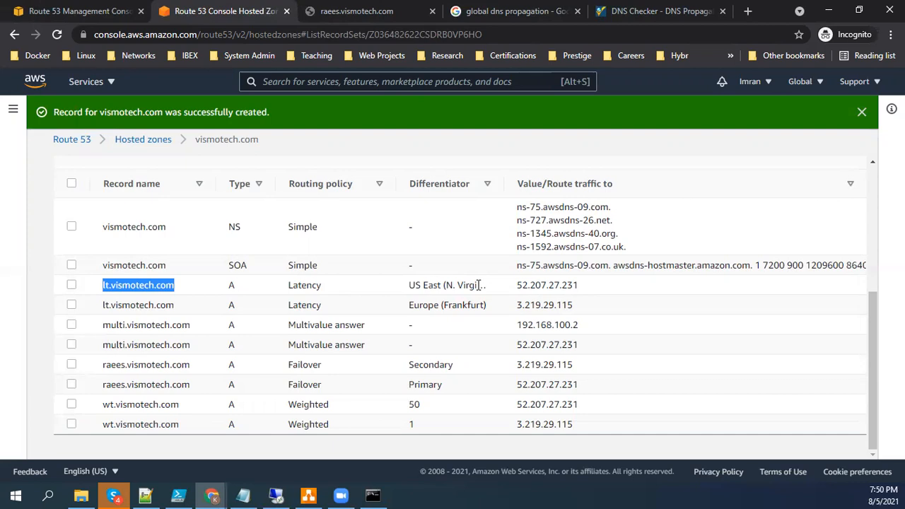
drag(517, 285, 602, 283)
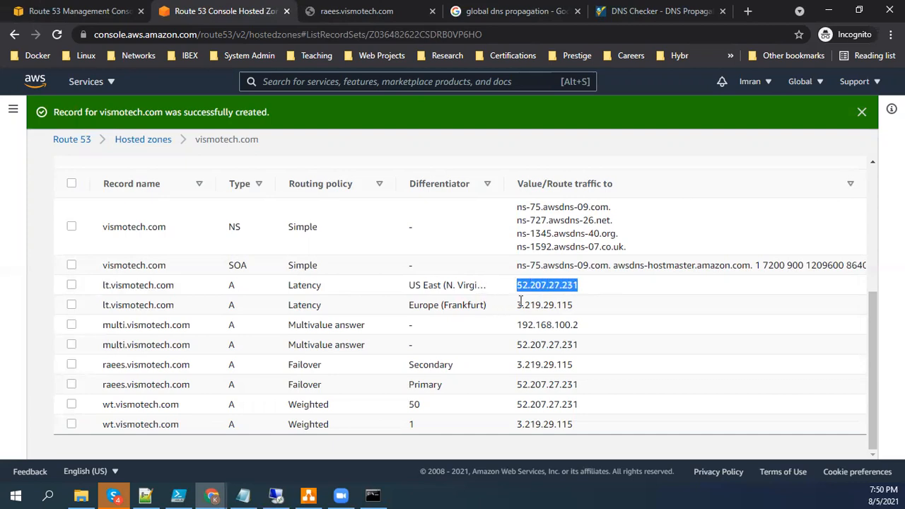
drag(516, 307, 588, 312)
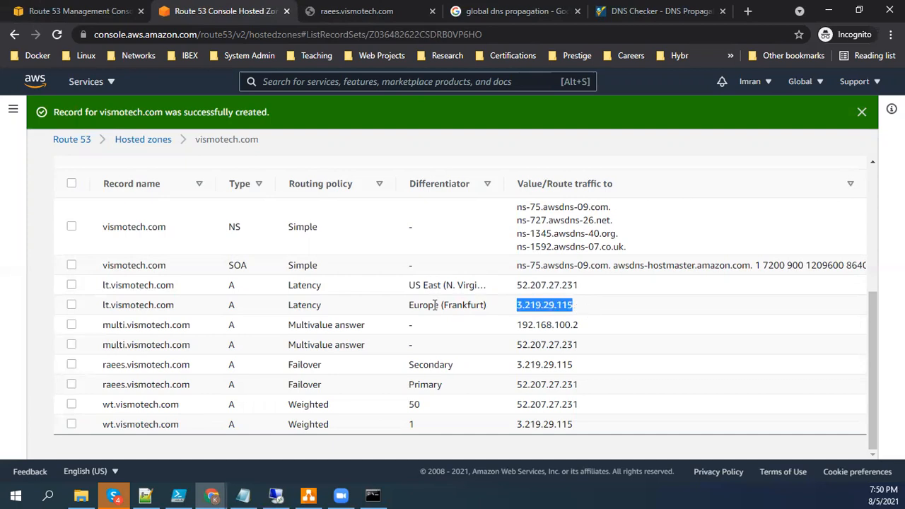
click(612, 7)
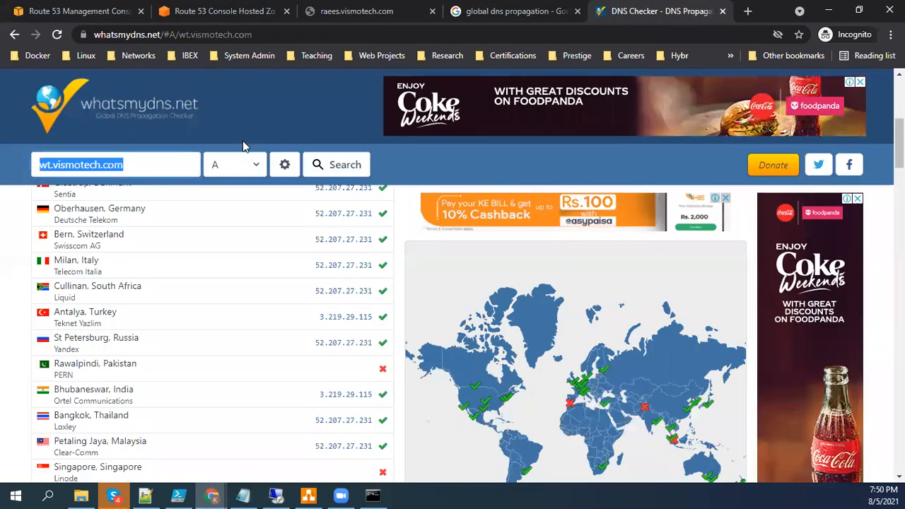
key(ctrl+v)
click(332, 164)
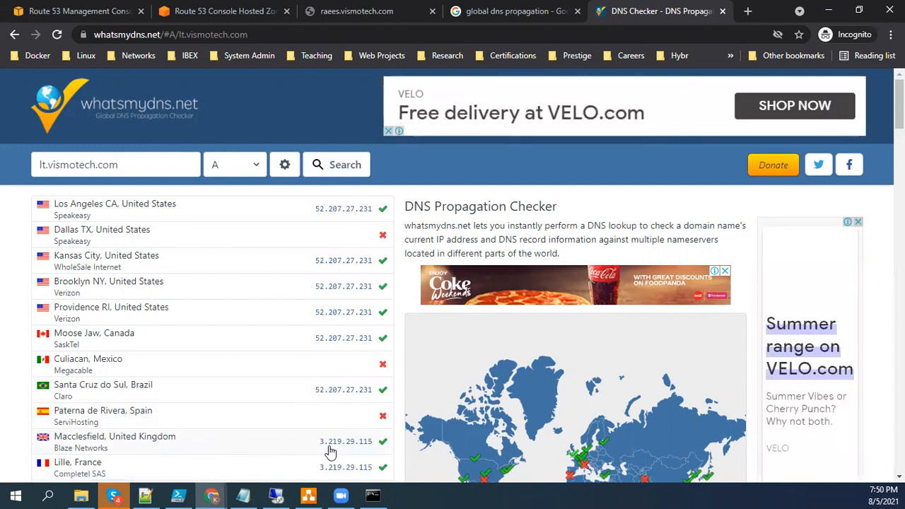
Step: Compare the Europe (Frankfurt) latency record in Route 53 with the per-country lookup results for lt.vismotech.com on whatsmydns.net
click(229, 4)
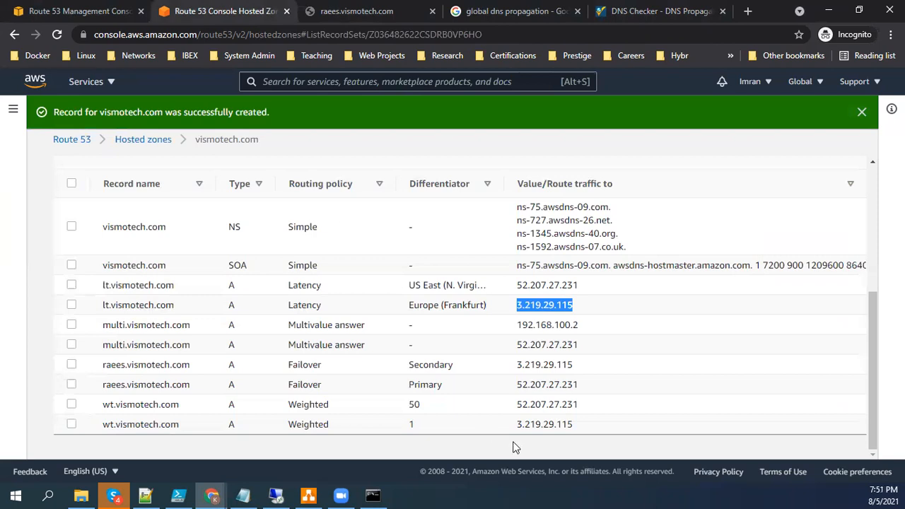
drag(573, 305, 409, 305)
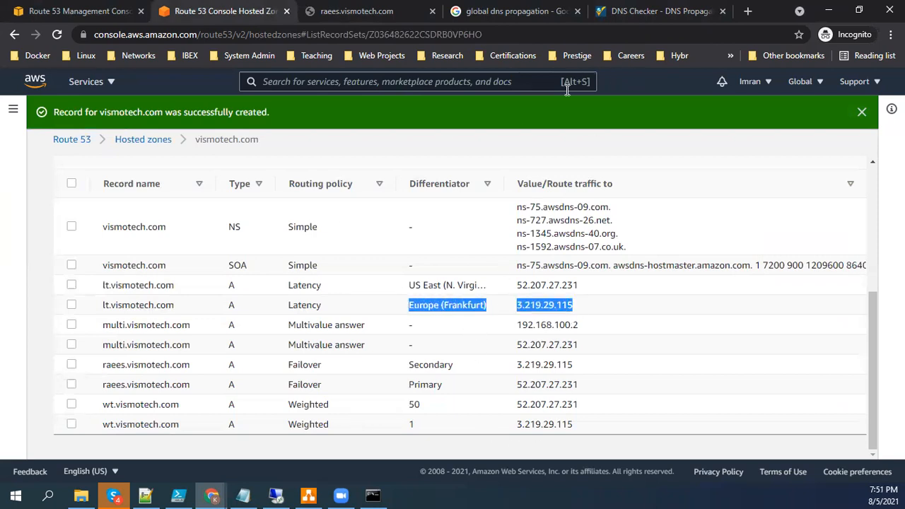
click(668, 8)
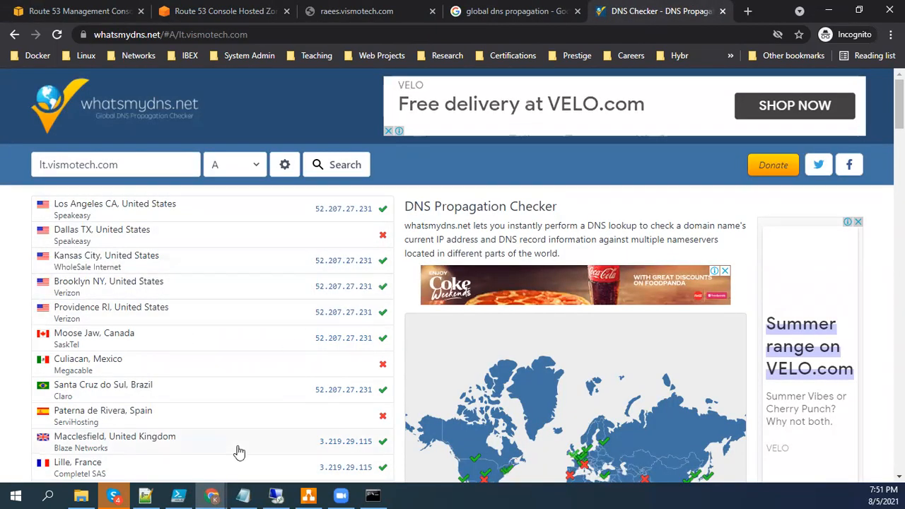
scroll(899, 106, down, 3)
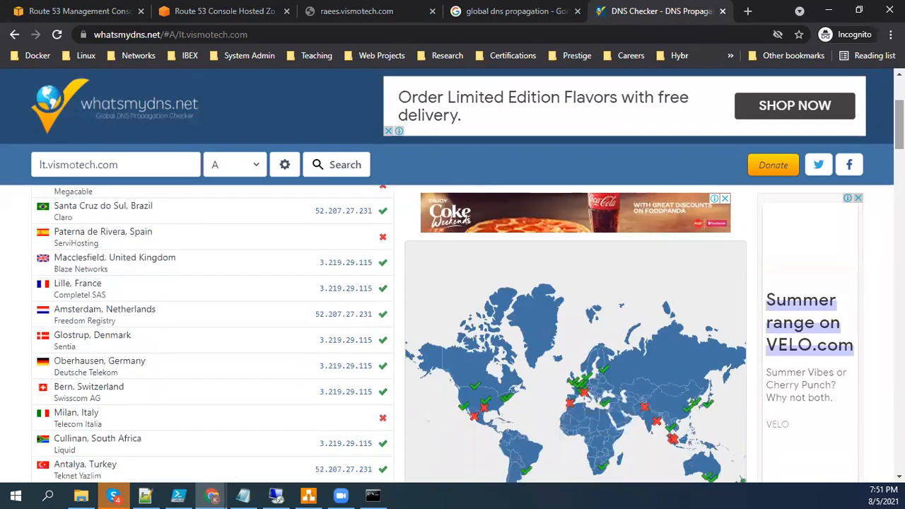
Step: Review the rest of the per-country lookup results for lt.vismotech.com, from Europe down to New Zealand
scroll(269, 325, down, 1)
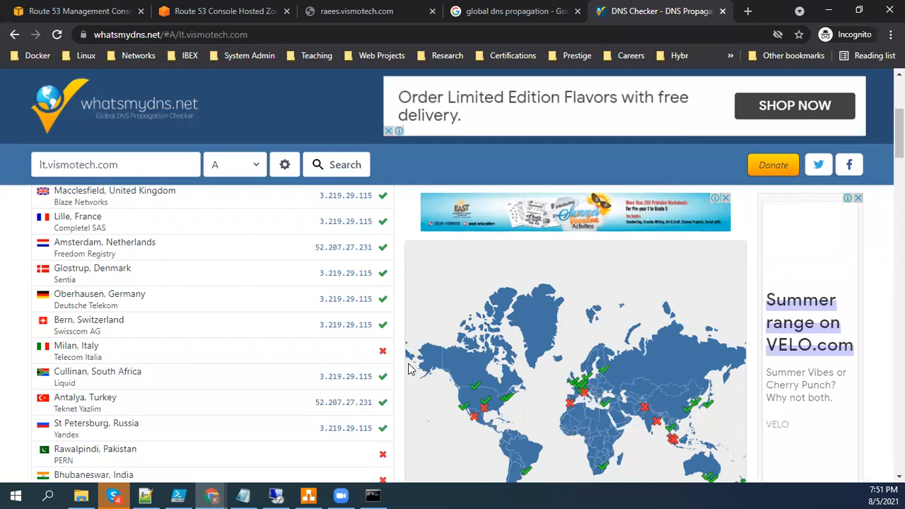
scroll(900, 141, down, 4)
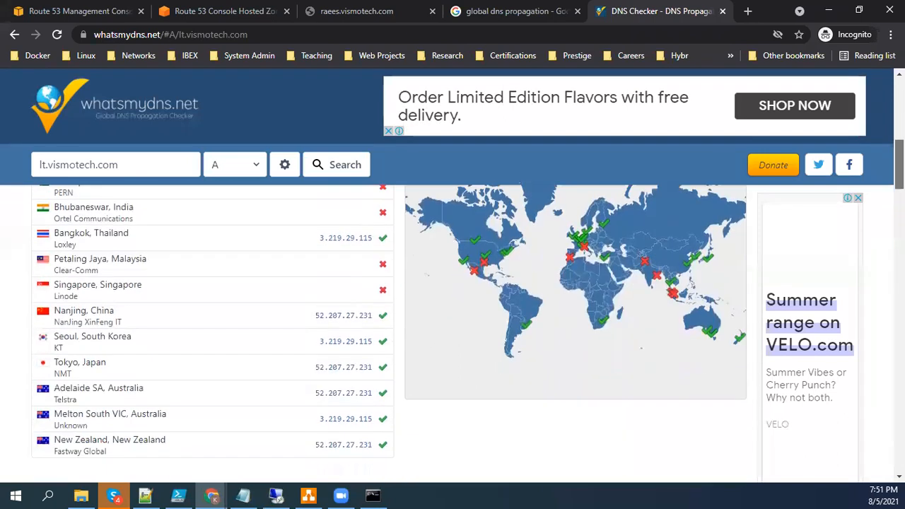
scroll(225, 212, up, 1)
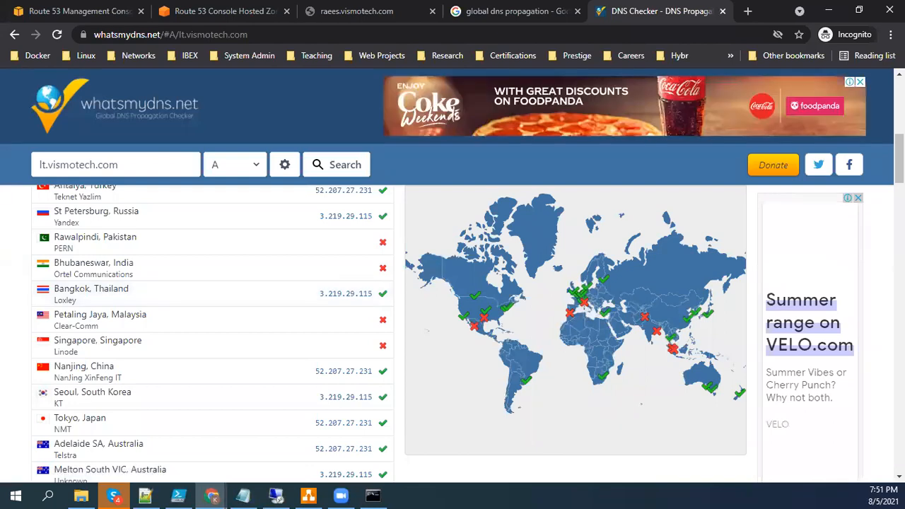
Step: Switch to the Notepad notes and highlight geo-routing in the list of Route53 routing policies
key(alt+Tab)
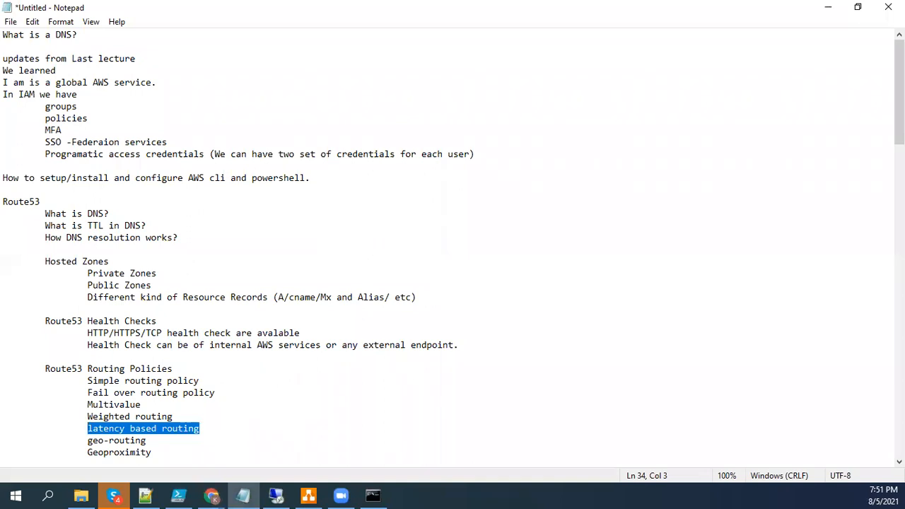
drag(151, 452, 80, 440)
click(93, 452)
drag(150, 440, 87, 441)
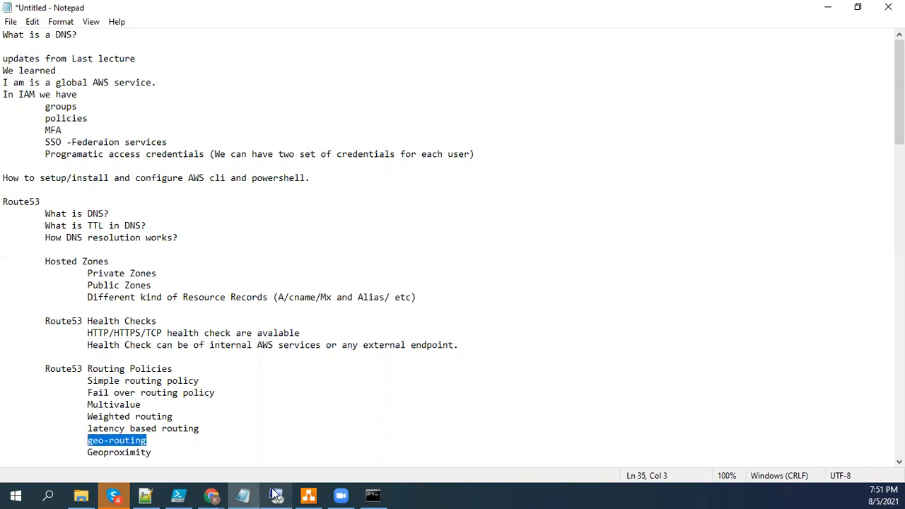
Step: Switch back to Route 53 in Chrome and start a vismotech.com record named geo with the Geolocation routing policy
click(211, 495)
click(256, 429)
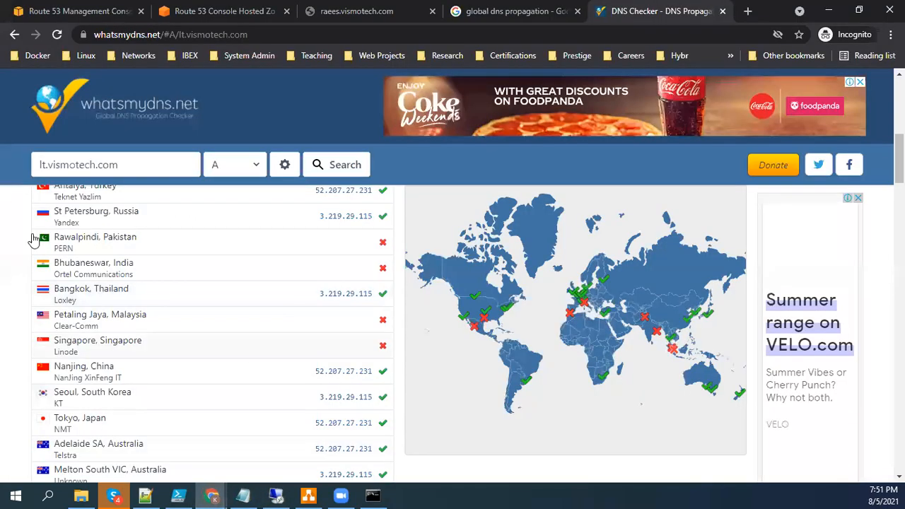
click(64, 11)
click(220, 10)
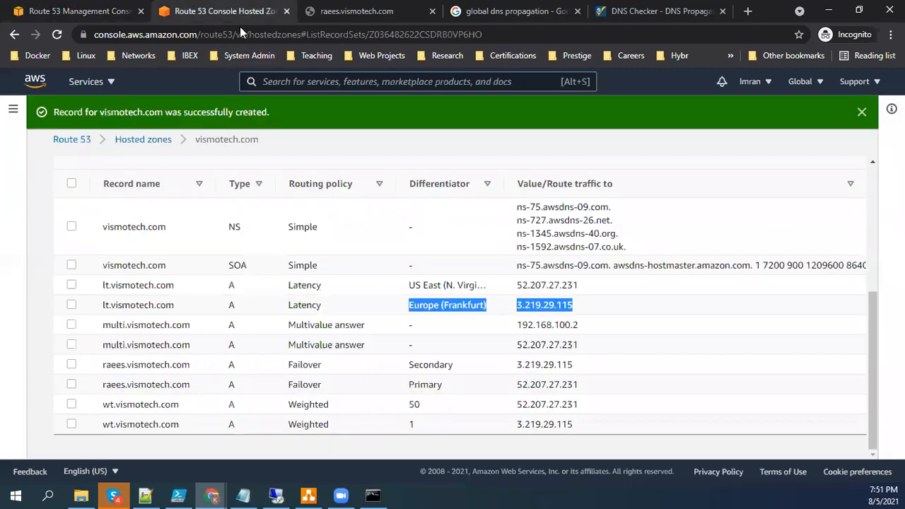
scroll(735, 392, up, 5)
click(810, 328)
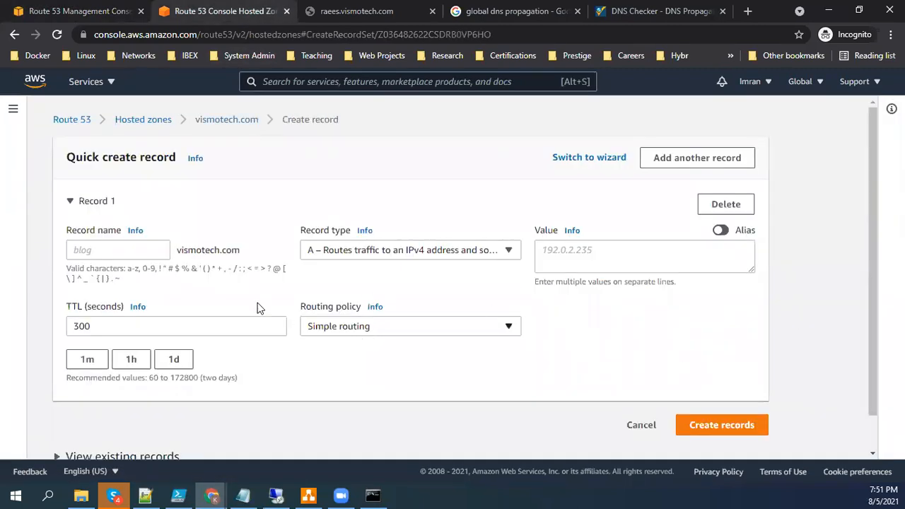
click(106, 250)
text(geo)
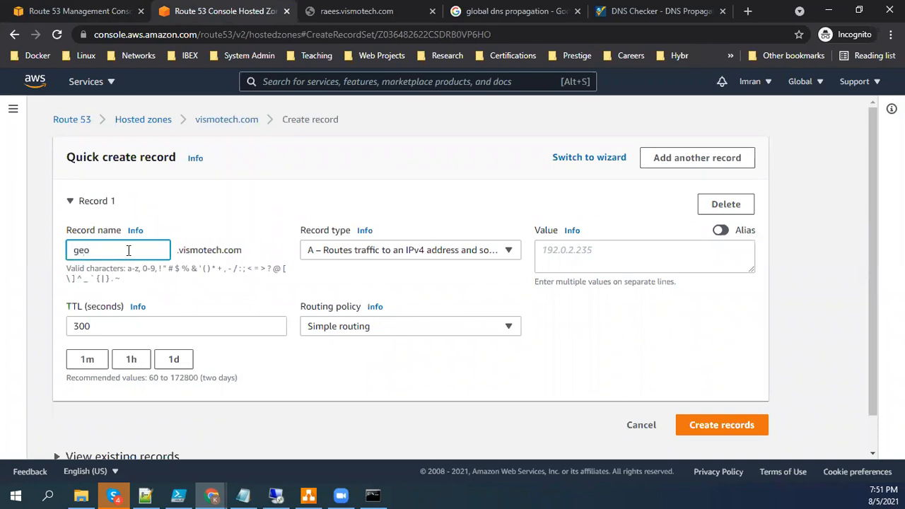
click(417, 330)
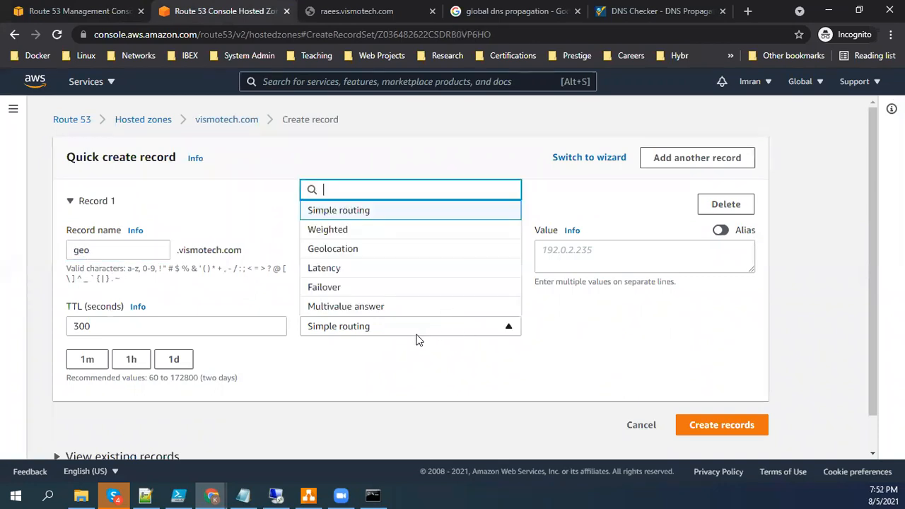
click(322, 251)
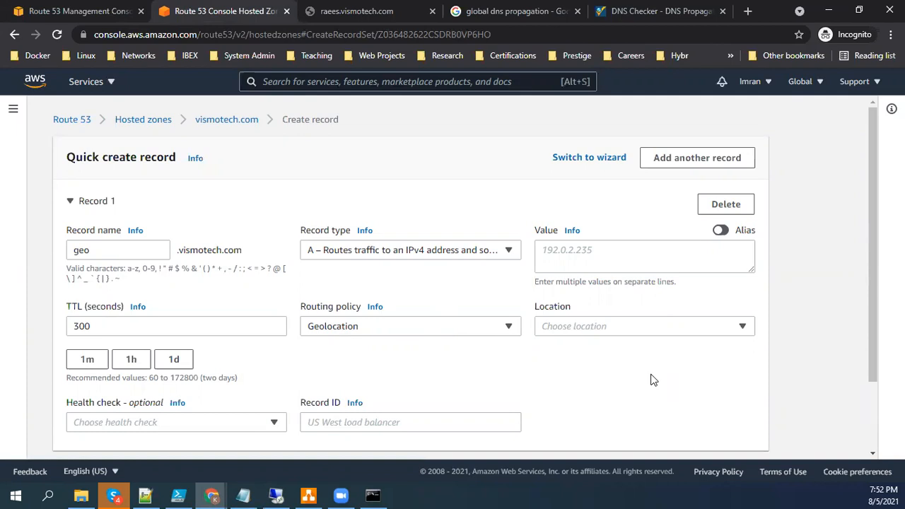
Step: Set the geo record's location to the U.S. state Massachusetts
click(606, 328)
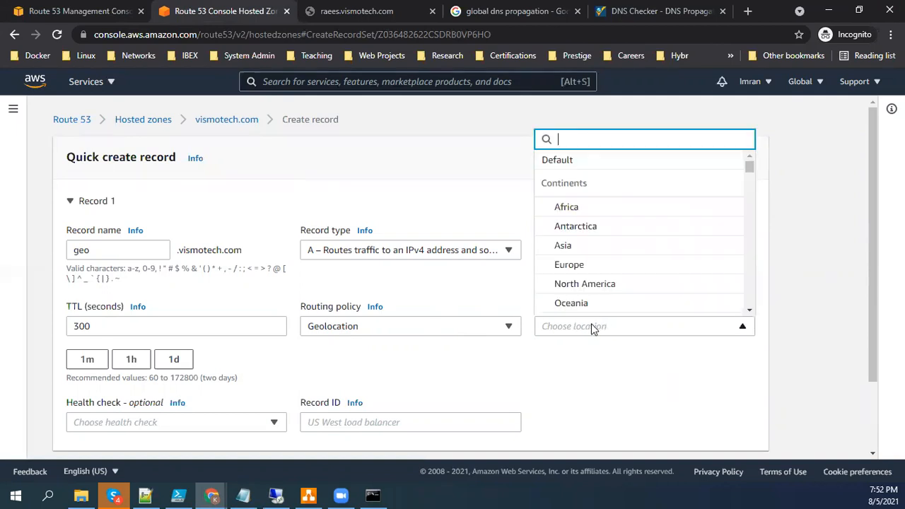
click(626, 246)
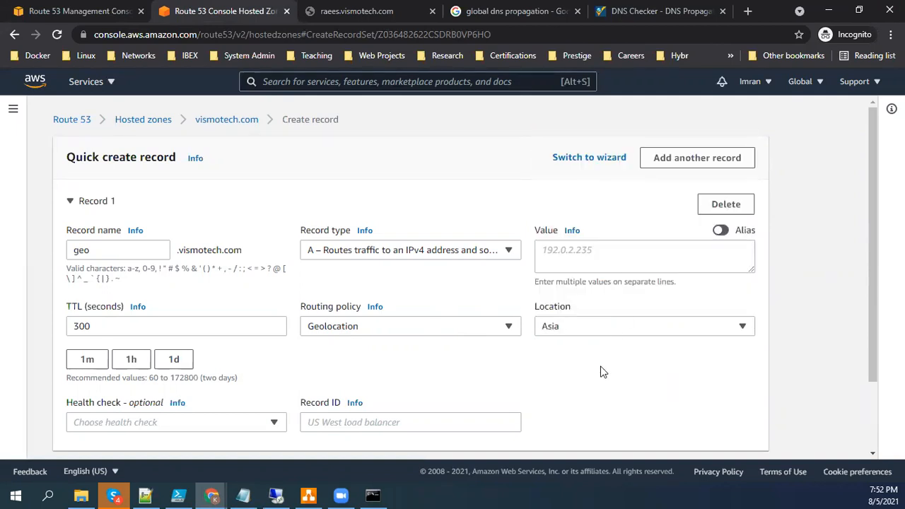
click(571, 324)
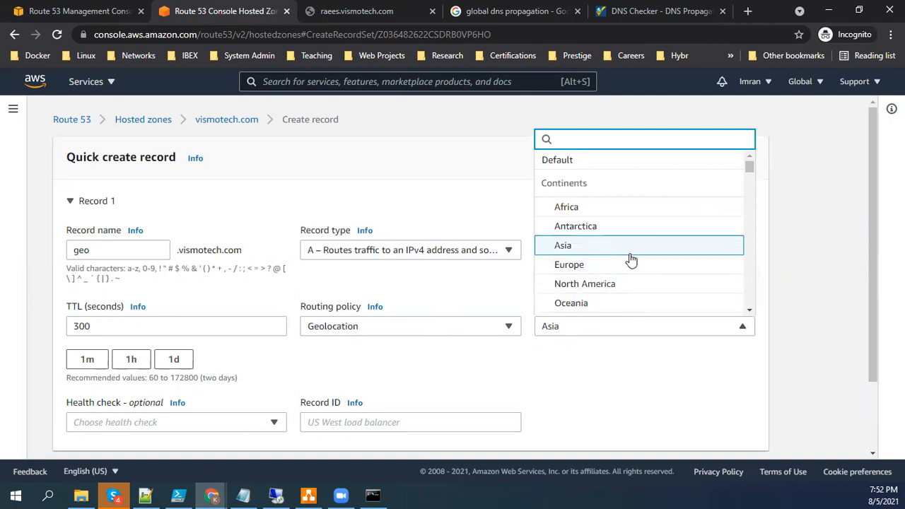
scroll(644, 282, down, 6)
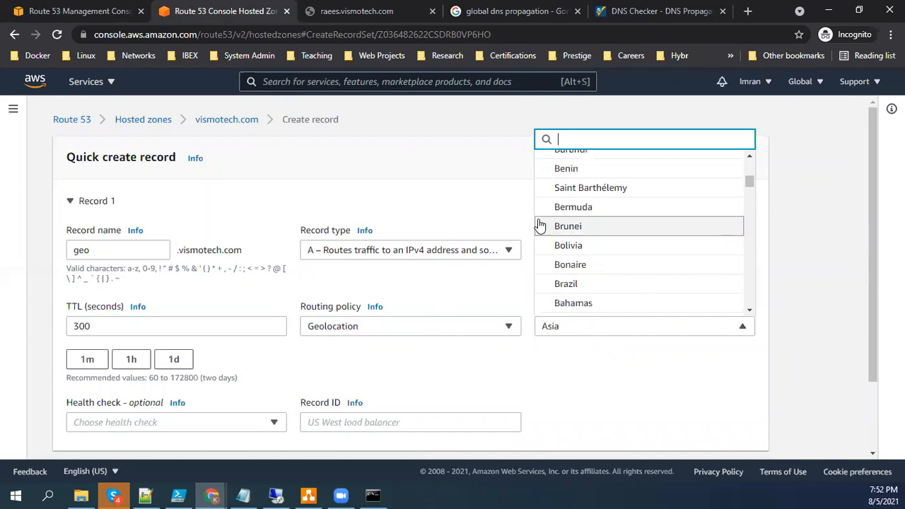
text(us)
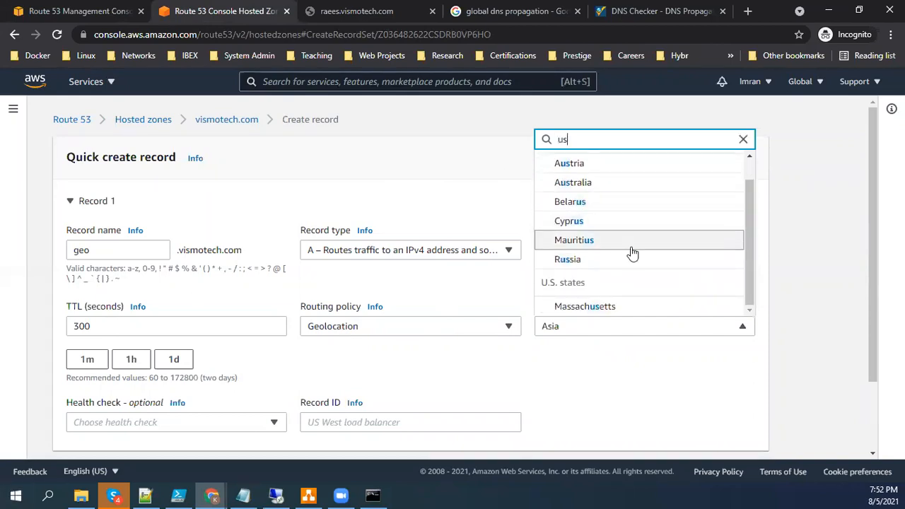
click(611, 310)
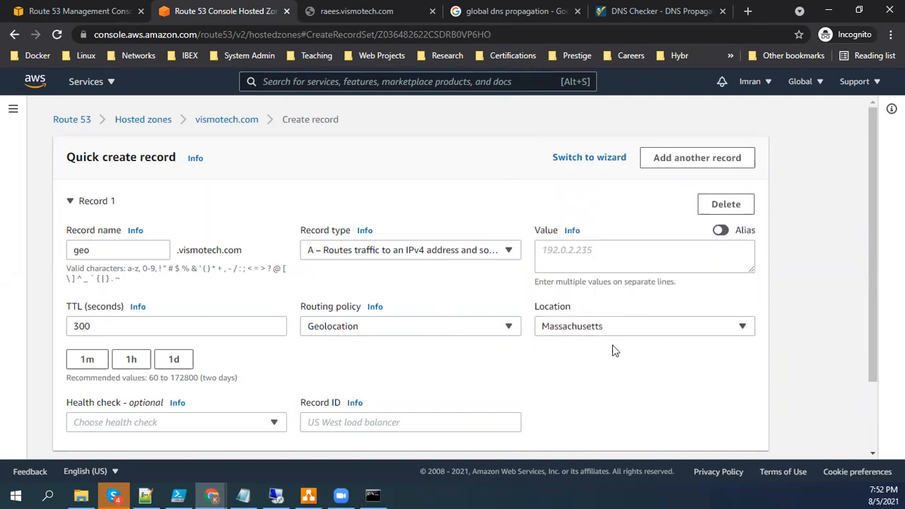
Step: Enter 1.1.1.1 as the geo record's value and set its TTL to 1 second
click(576, 226)
click(506, 212)
click(558, 259)
text(1.)
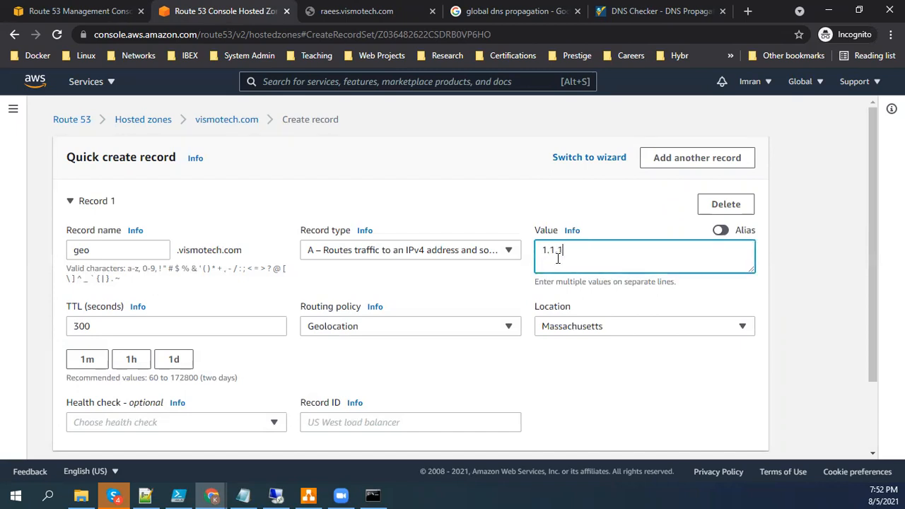
text(1.1.1)
key(Tab)
text(1)
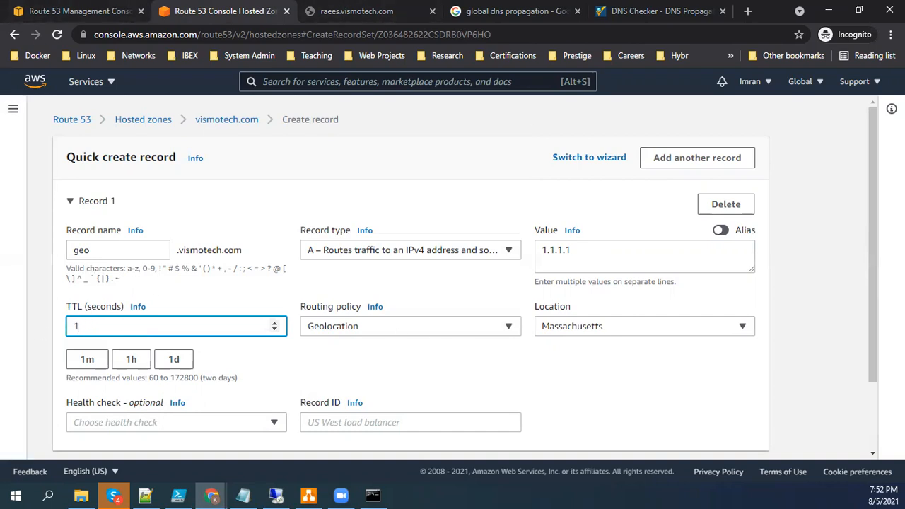
Step: Give the geolocation record the record ID dd and create it
drag(871, 298, 870, 351)
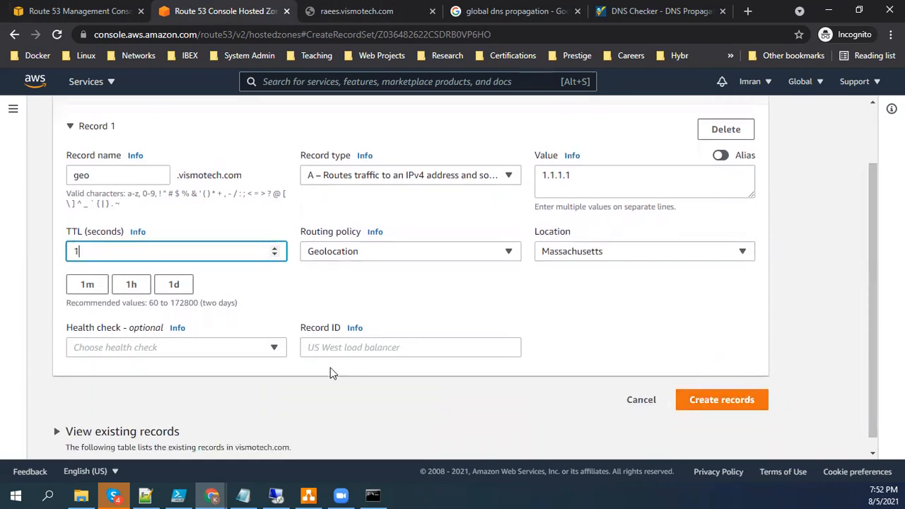
click(376, 345)
text(dd)
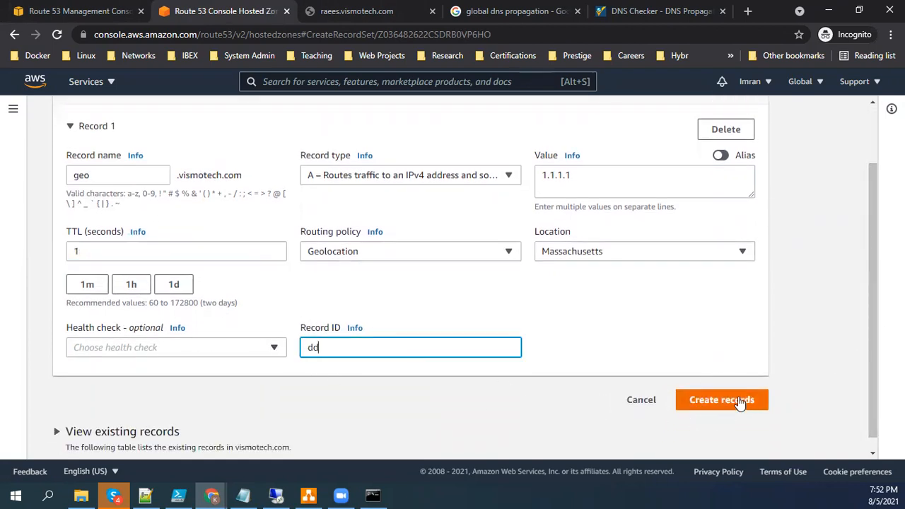
click(722, 400)
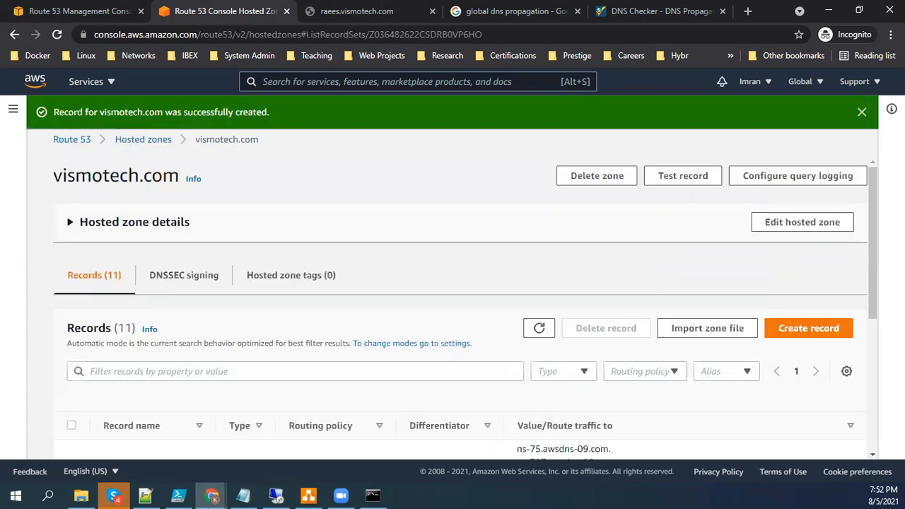
Step: Copy geo.vismotech.com from the records list and look up its A record propagation on whatsmydns.net
scroll(347, 403, down, 4)
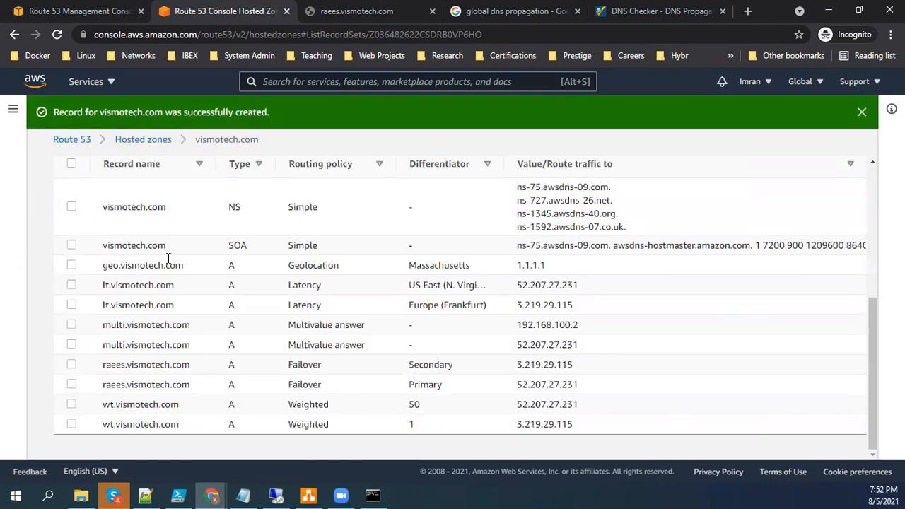
drag(182, 266, 104, 265)
key(ctrl+c)
click(644, 9)
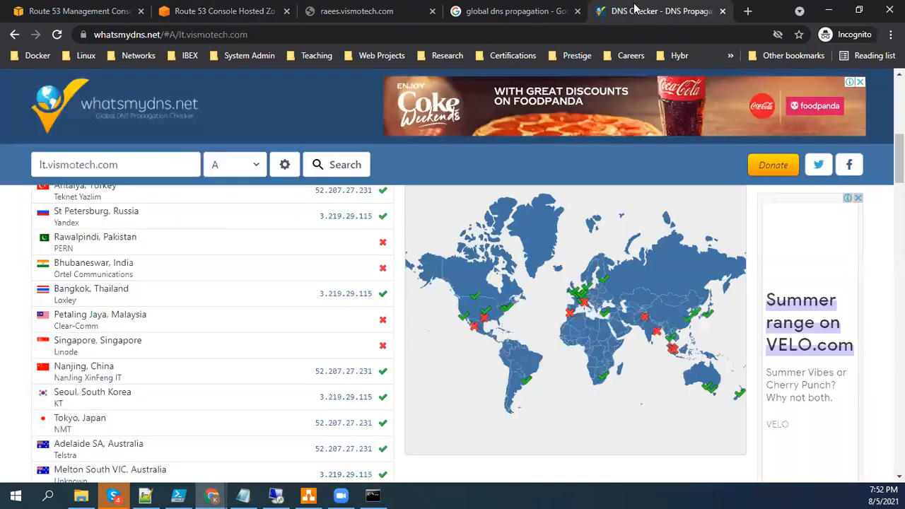
triple_click(119, 165)
key(ctrl+v)
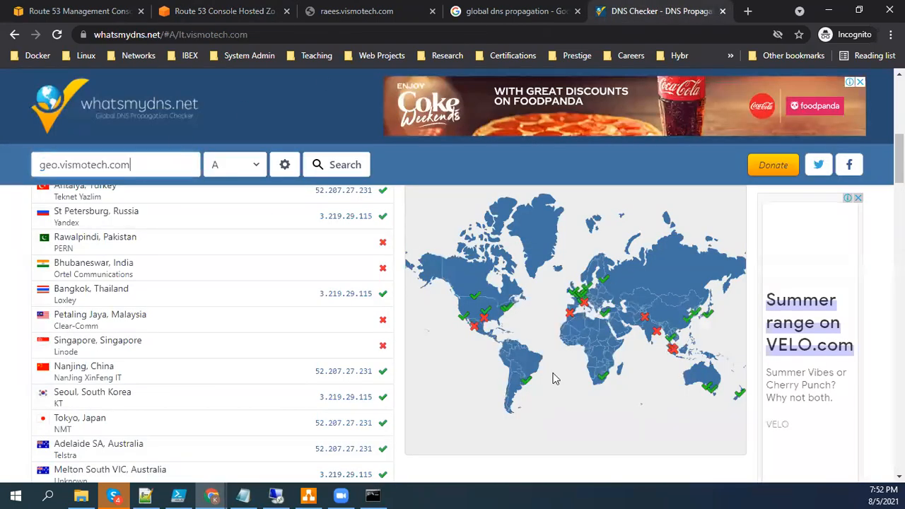
click(344, 167)
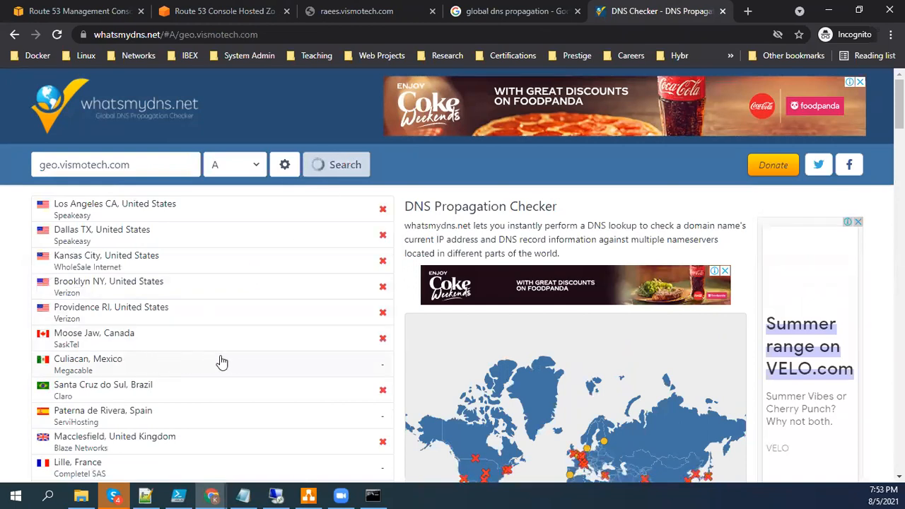
Step: Examine the per-country lookup results for geo.vismotech.com, rerun the lookup and check the list again
scroll(220, 362, down, 5)
scroll(220, 362, down, 5)
scroll(220, 357, up, 10)
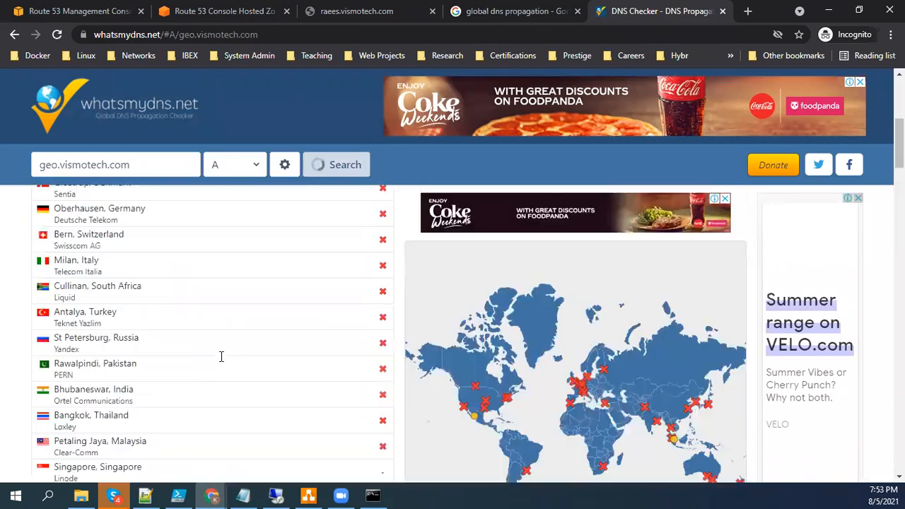
scroll(248, 226, up, 5)
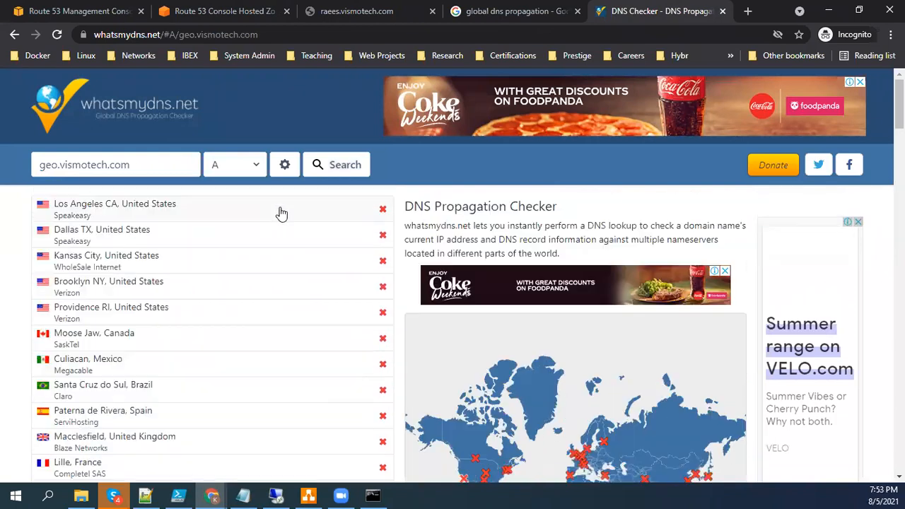
click(327, 166)
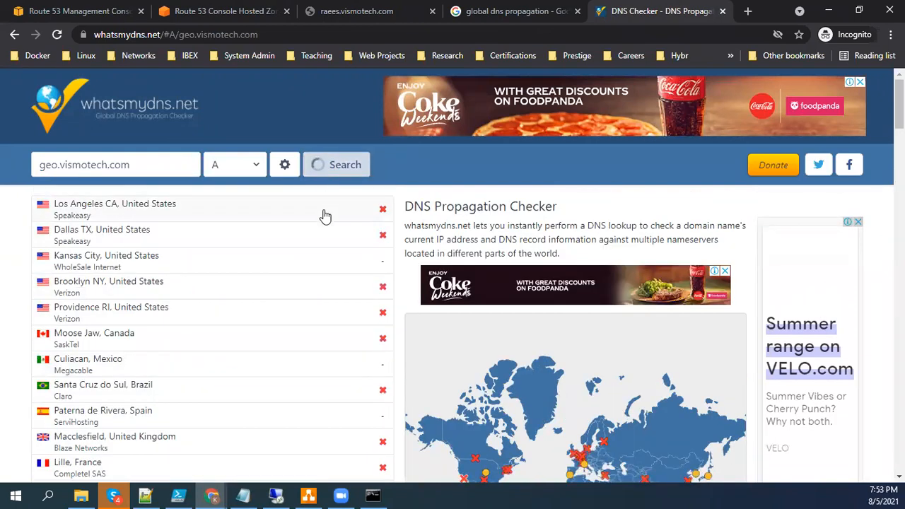
scroll(704, 378, down, 3)
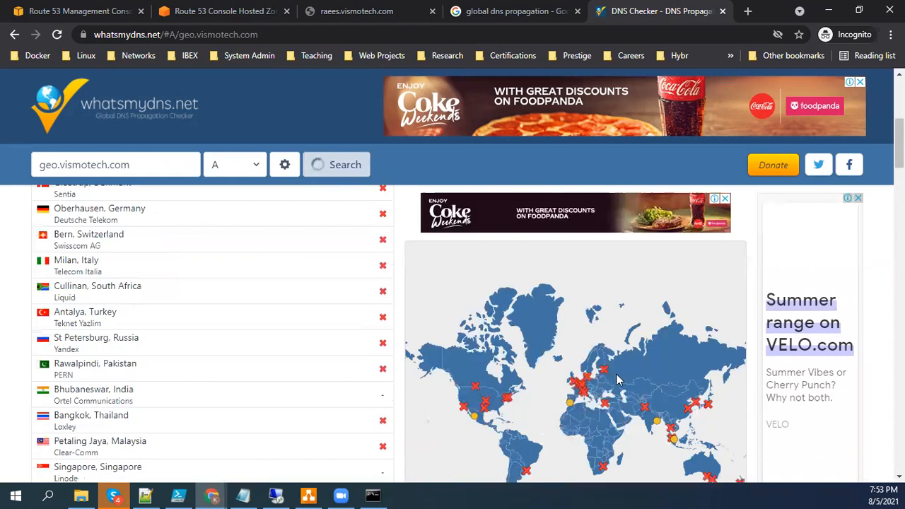
scroll(601, 382, down, 6)
scroll(343, 399, up, 9)
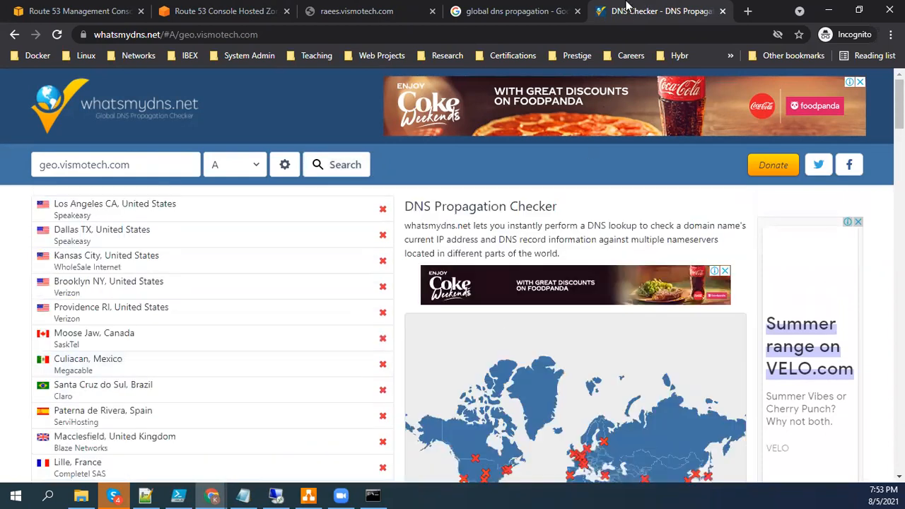
Step: Open the geo.vismotech.com record for editing in Route 53 and search its location choices for "us"
click(233, 9)
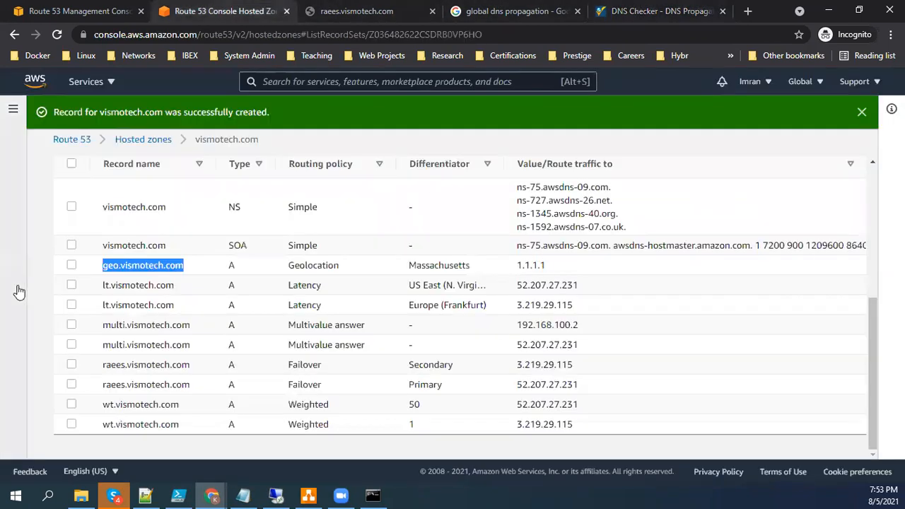
click(68, 267)
scroll(203, 301, up, 5)
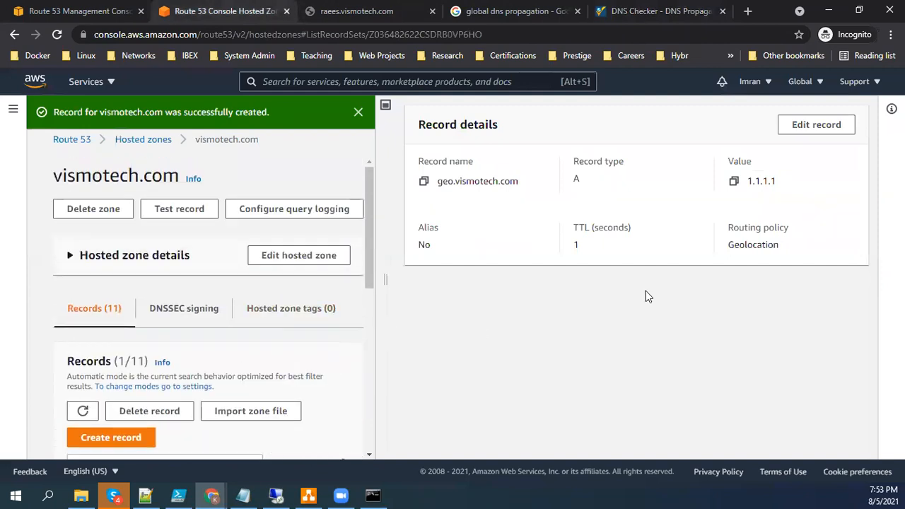
click(830, 127)
click(744, 360)
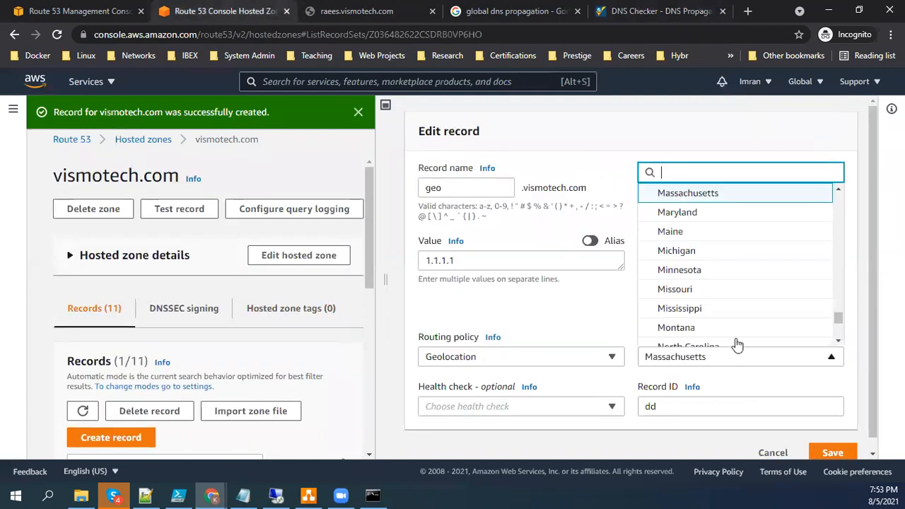
text(us)
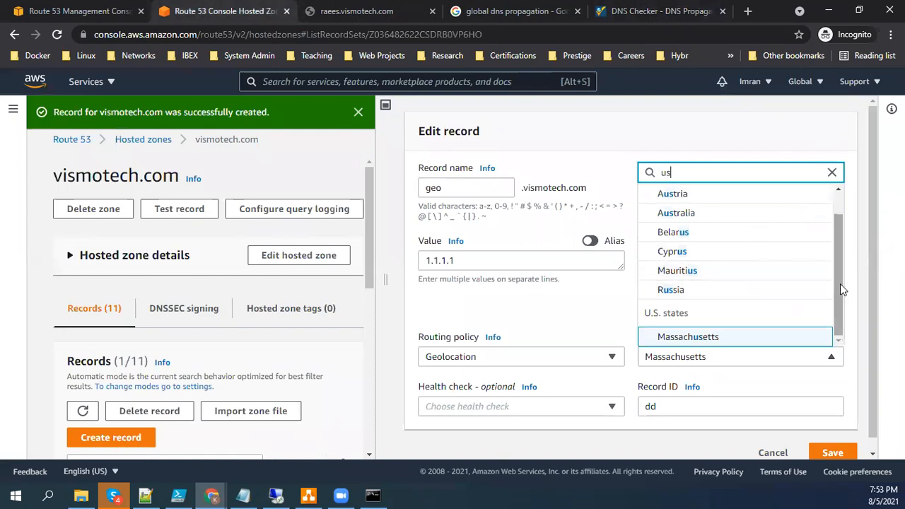
Step: Search the whatsmydns.net results page for "austra" to check which Australian test locations are listed
click(621, 8)
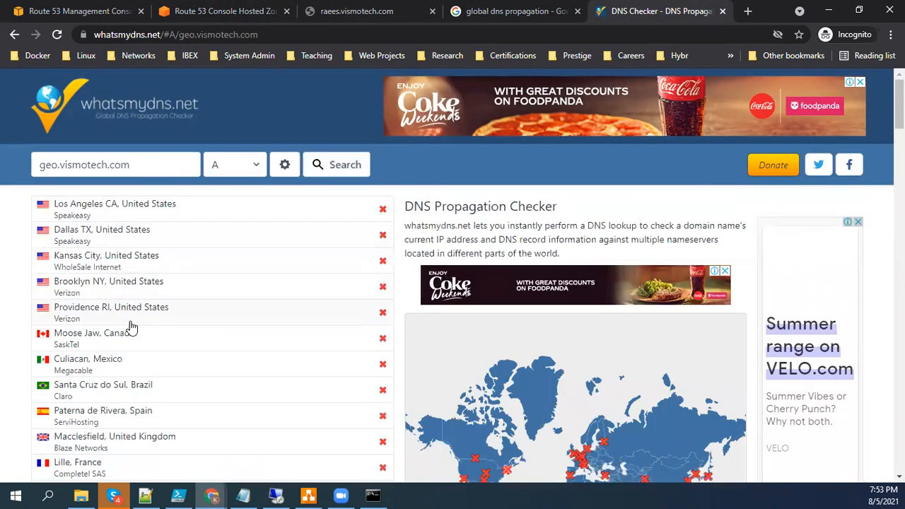
key(ctrl+f)
text(aus)
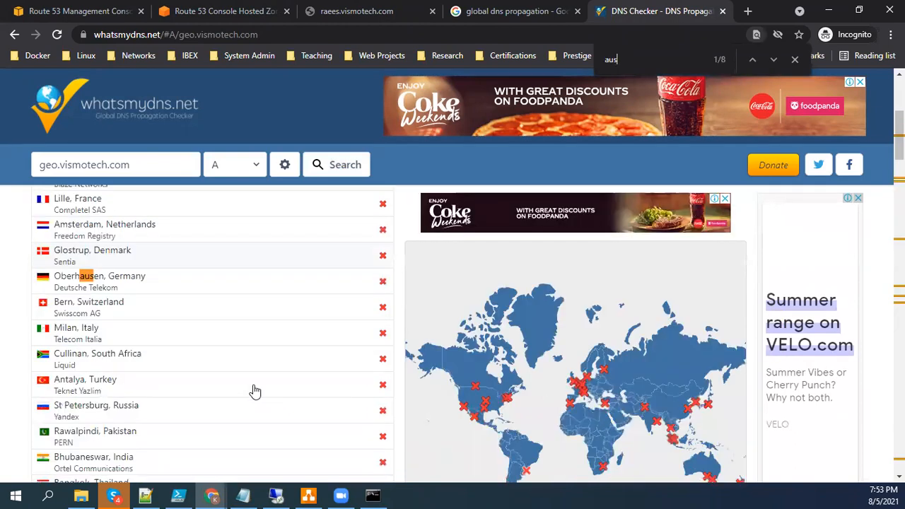
text(tra)
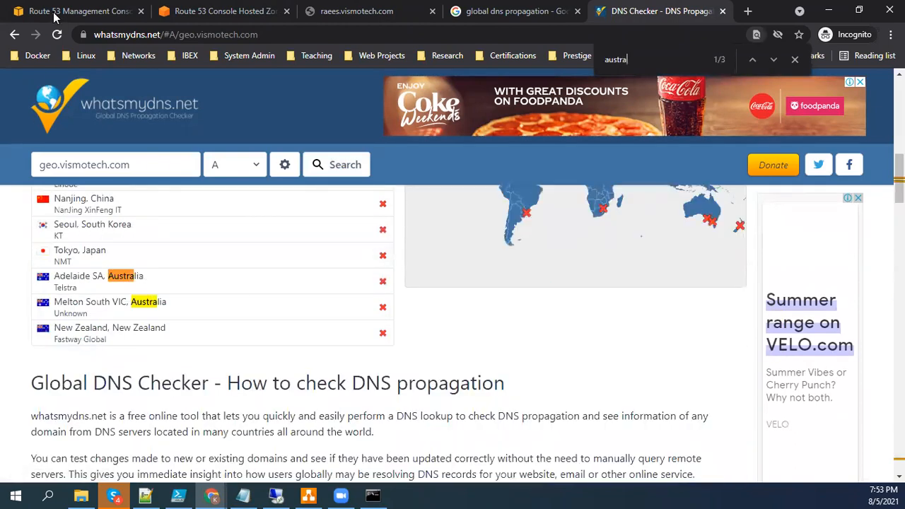
Step: Return to the geo record's editor and browse the U.S. states among its location choices
click(207, 9)
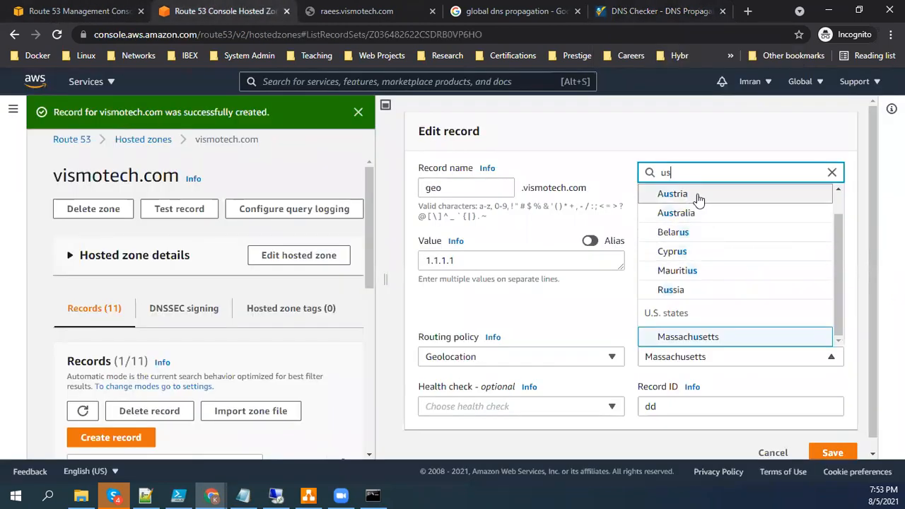
drag(847, 245, 842, 241)
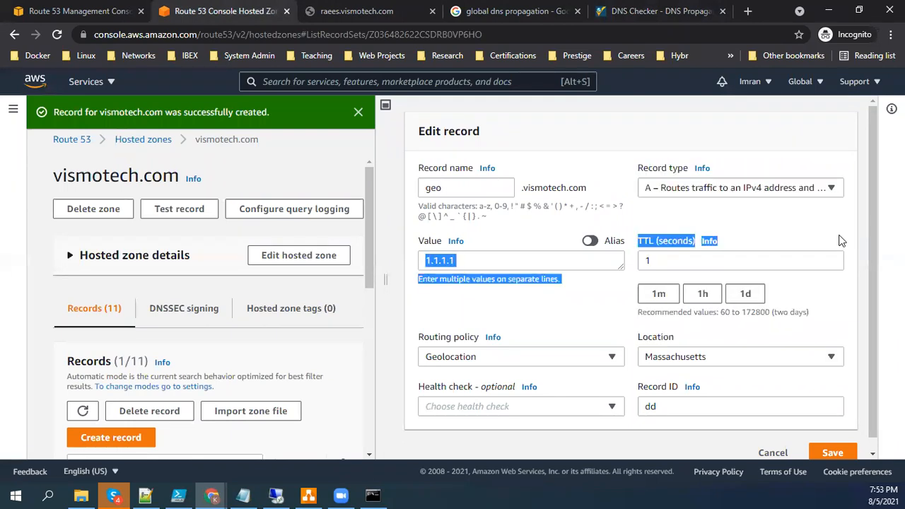
click(808, 258)
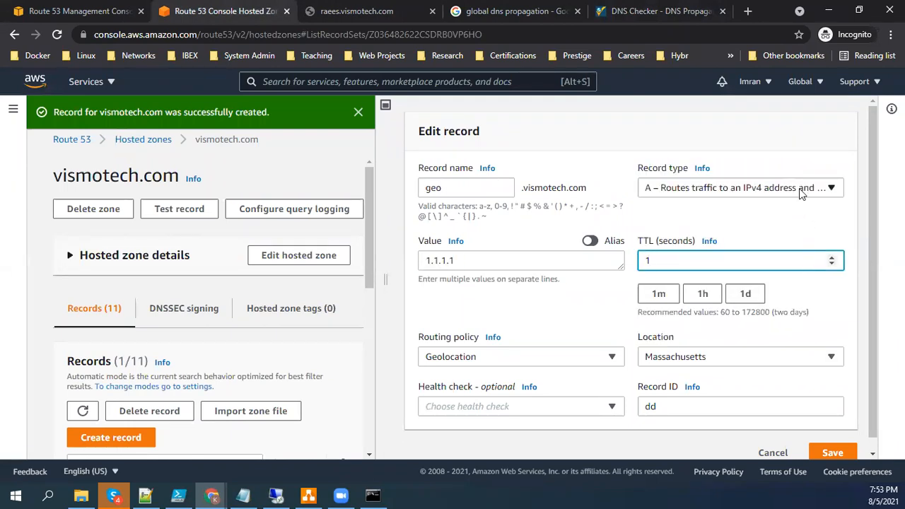
click(695, 358)
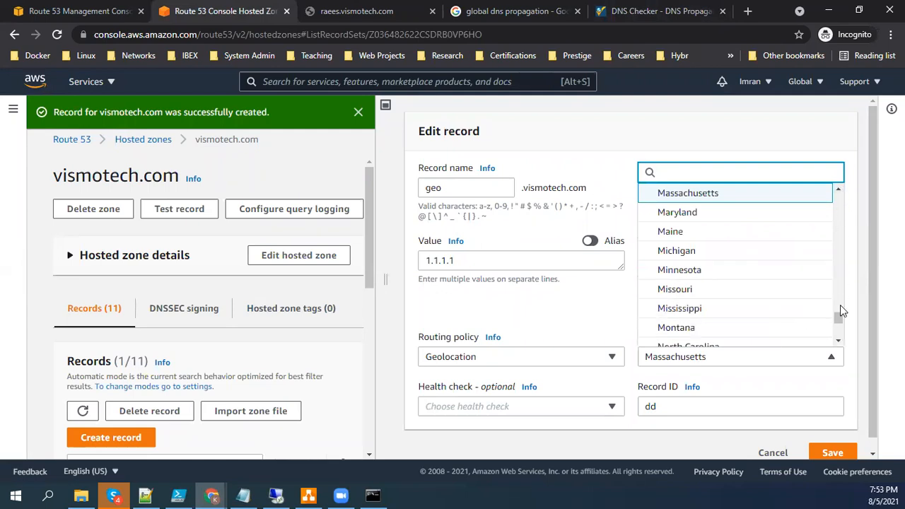
click(838, 342)
click(838, 342)
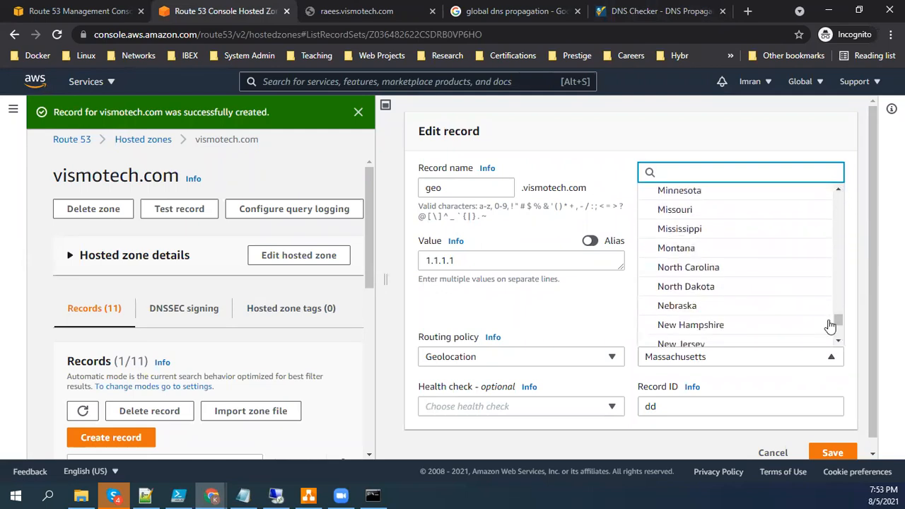
click(839, 343)
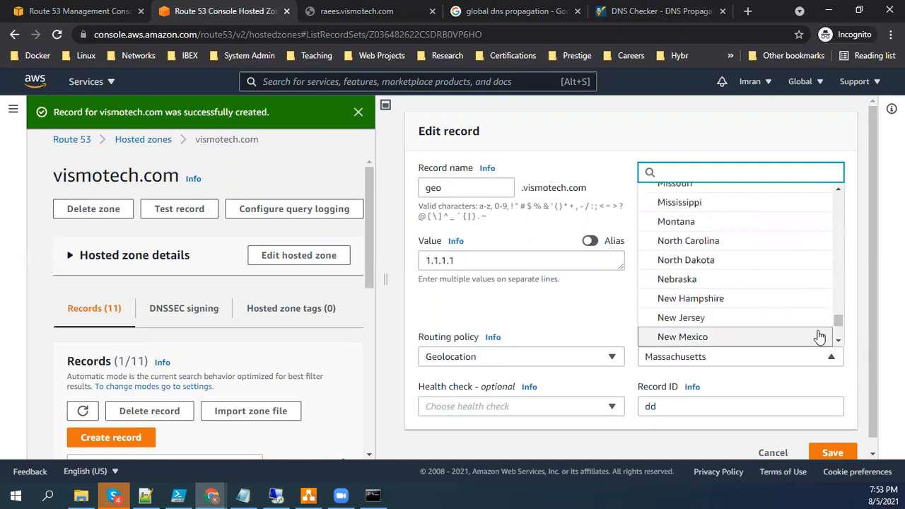
Step: Check the United States test locations on whatsmydns.net, set the geo record's location to New York and save it
click(673, 6)
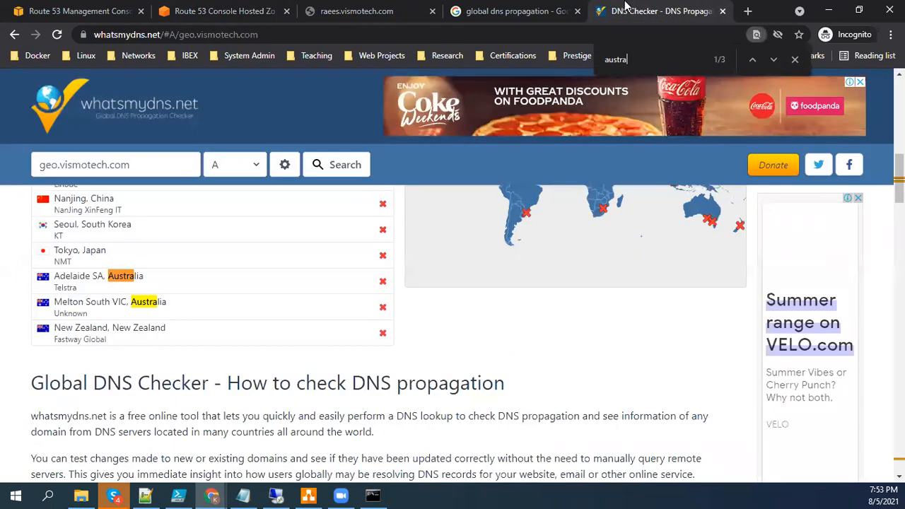
scroll(233, 317, up, 5)
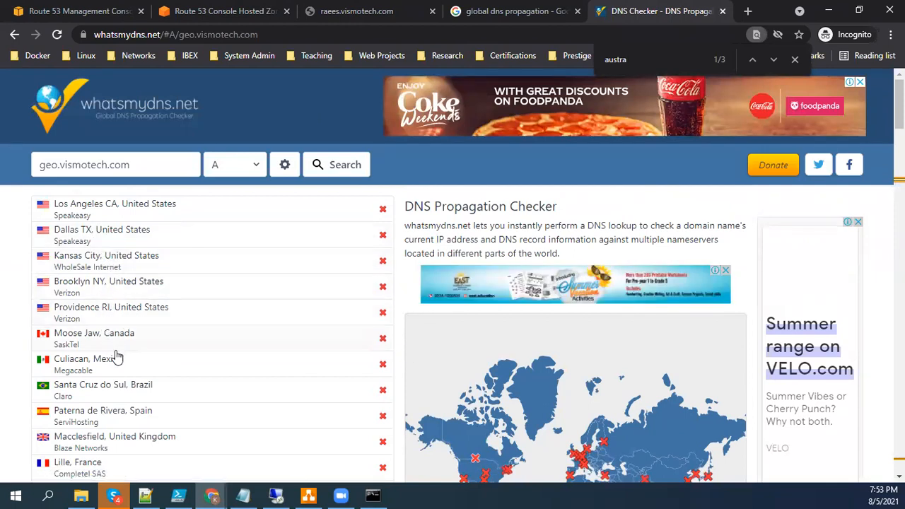
click(182, 10)
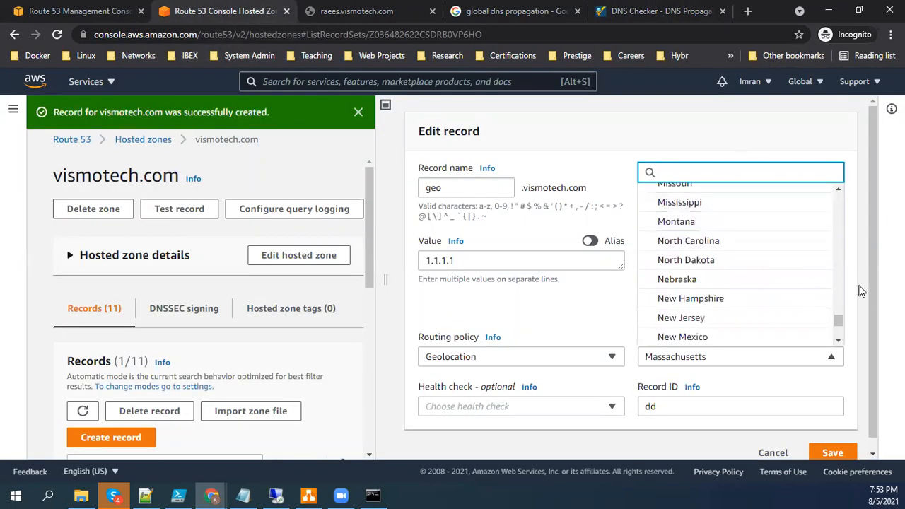
click(839, 189)
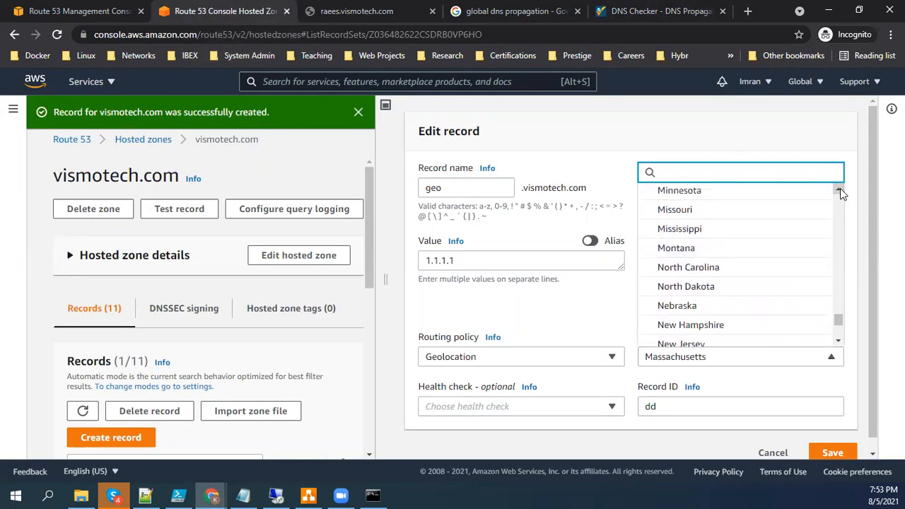
click(838, 340)
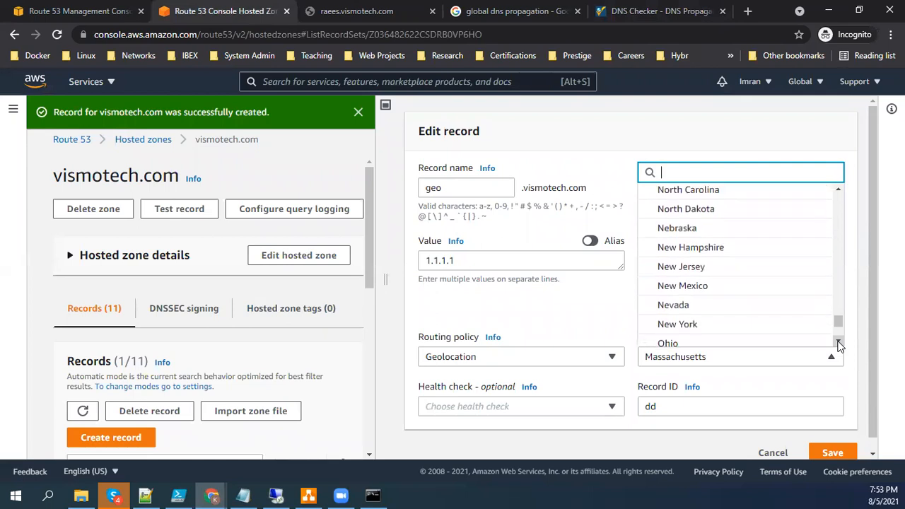
click(748, 324)
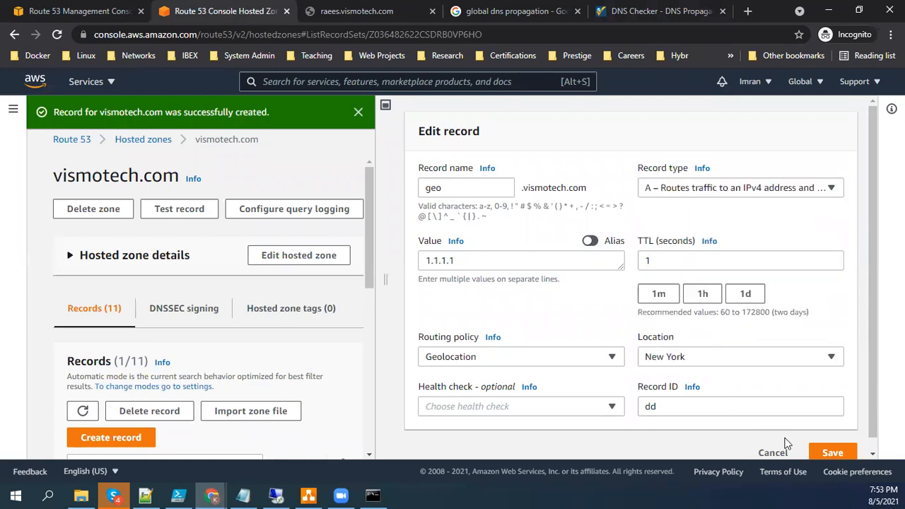
click(848, 456)
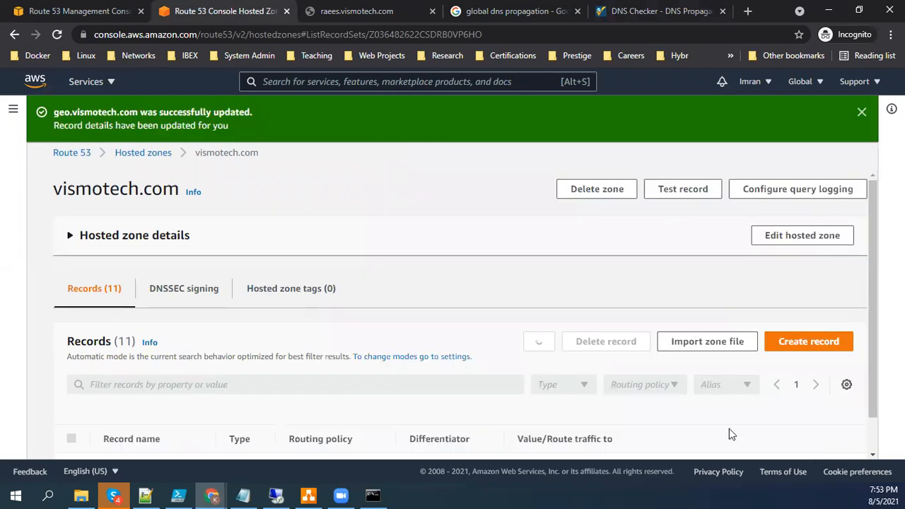
Step: Rerun the A record propagation lookup for geo.vismotech.com on whatsmydns.net and check the United States entries
click(661, 11)
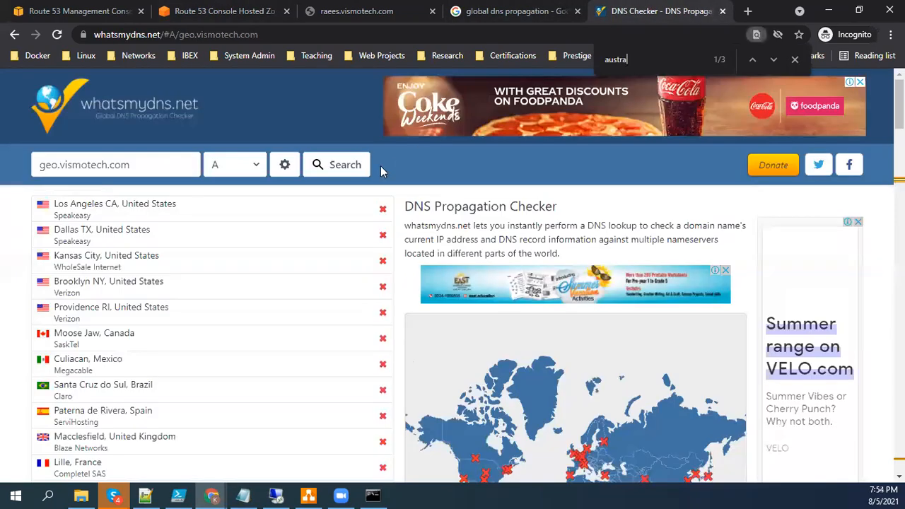
click(343, 167)
click(341, 167)
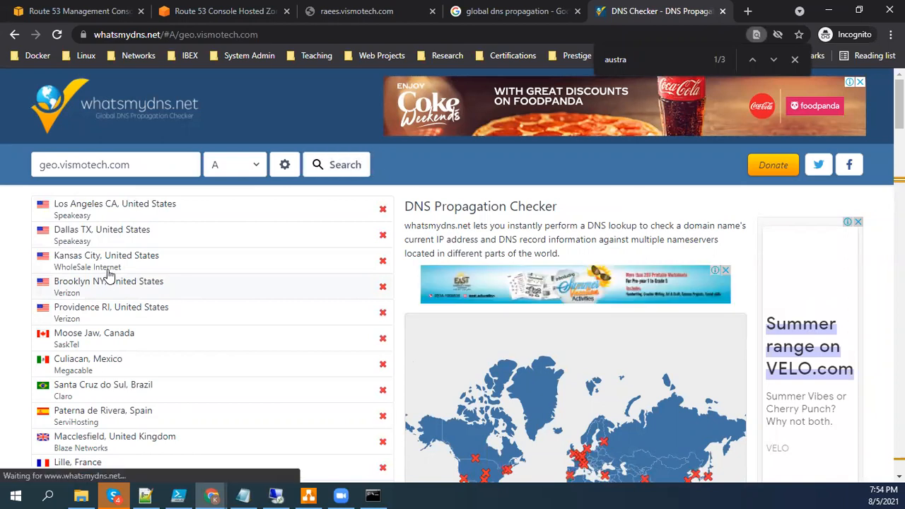
click(327, 168)
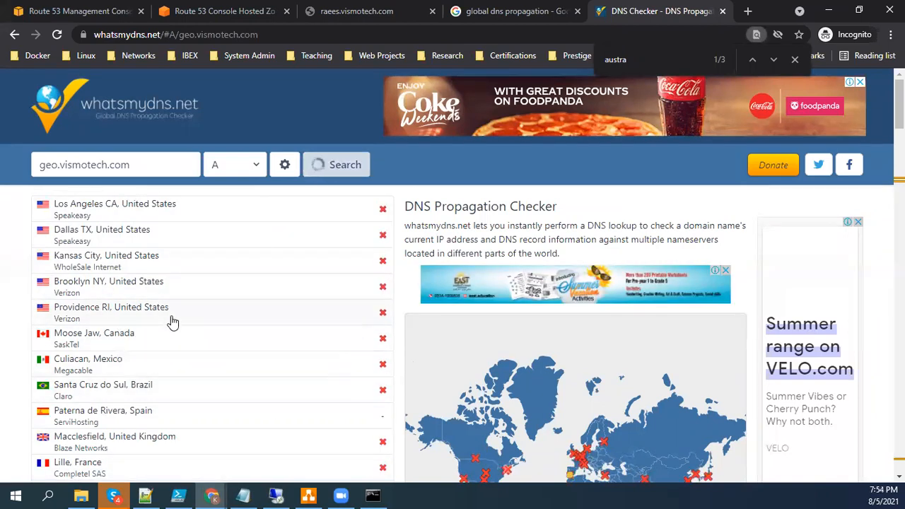
Step: Switch to the Notepad notes, highlight Geoproximity in the routing policies list, and return to the browser
click(242, 495)
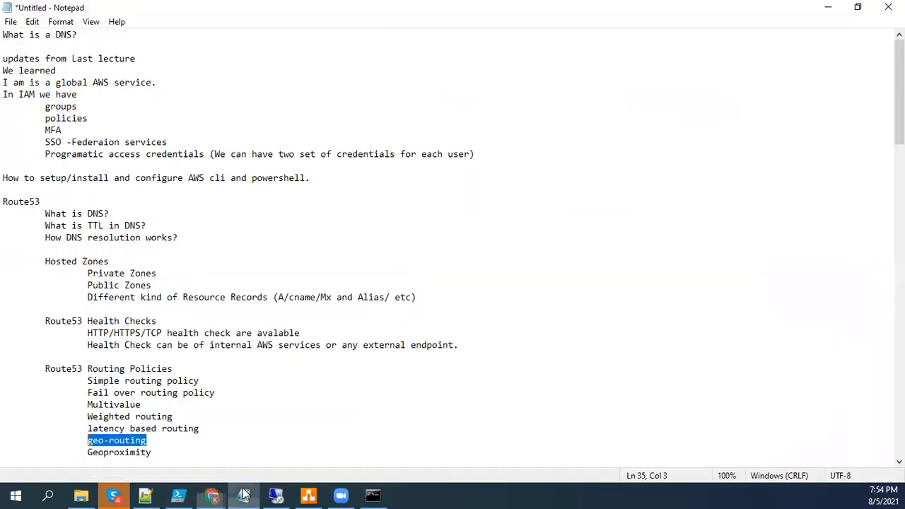
double_click(127, 453)
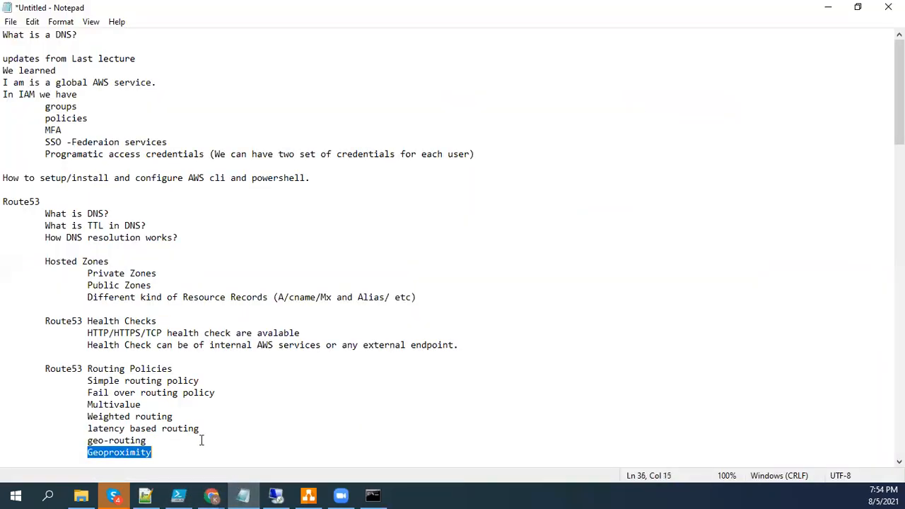
click(241, 444)
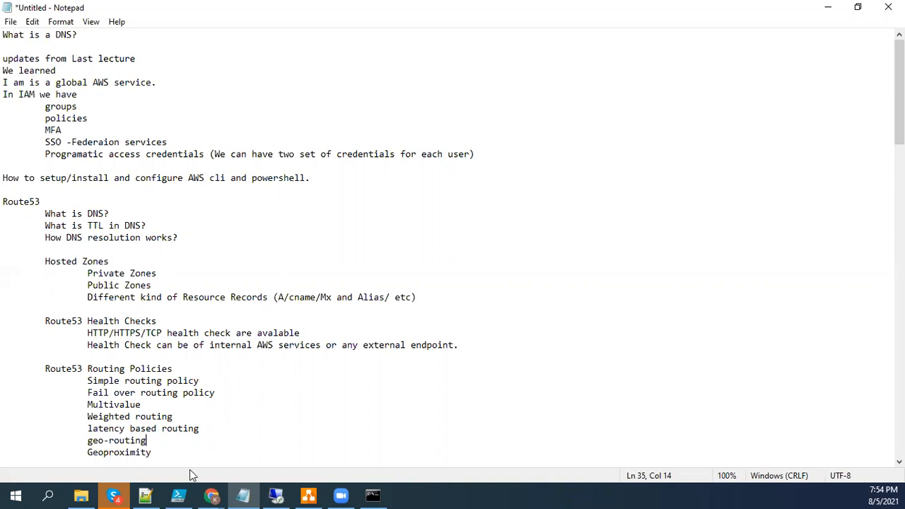
click(210, 495)
click(244, 464)
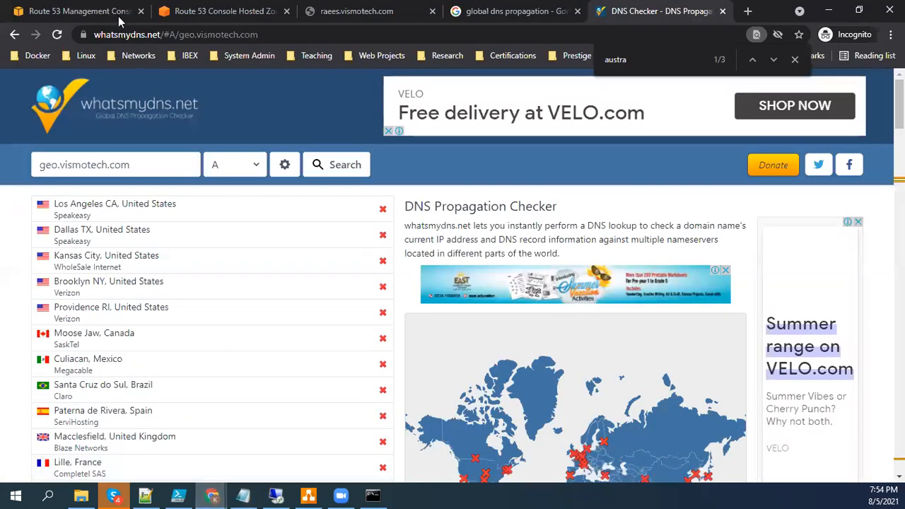
Step: Select the US East latency record's value in the vismotech.com zone and start a new record named gp
click(212, 10)
scroll(605, 419, down, 5)
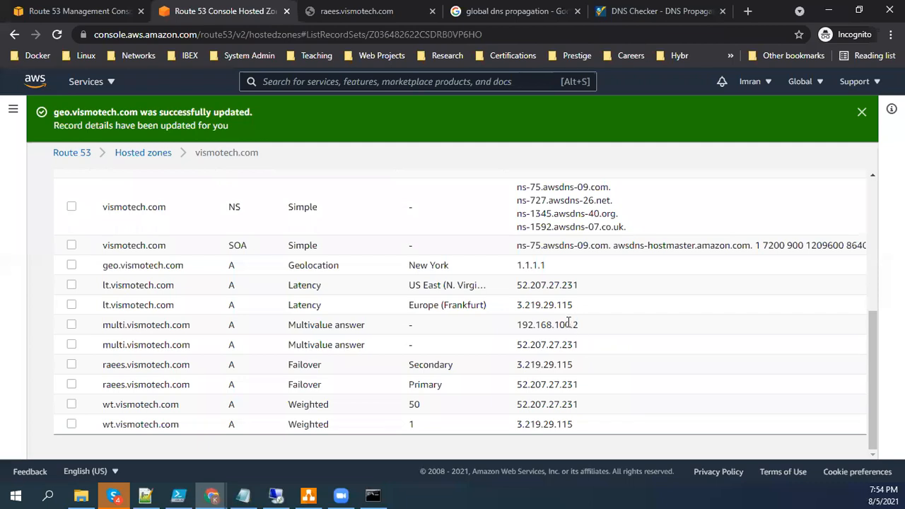
double_click(556, 285)
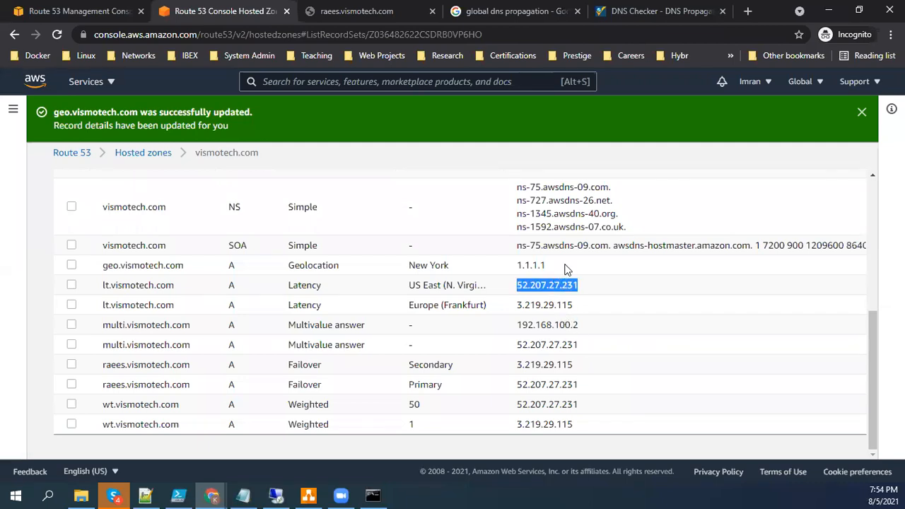
scroll(622, 318, up, 5)
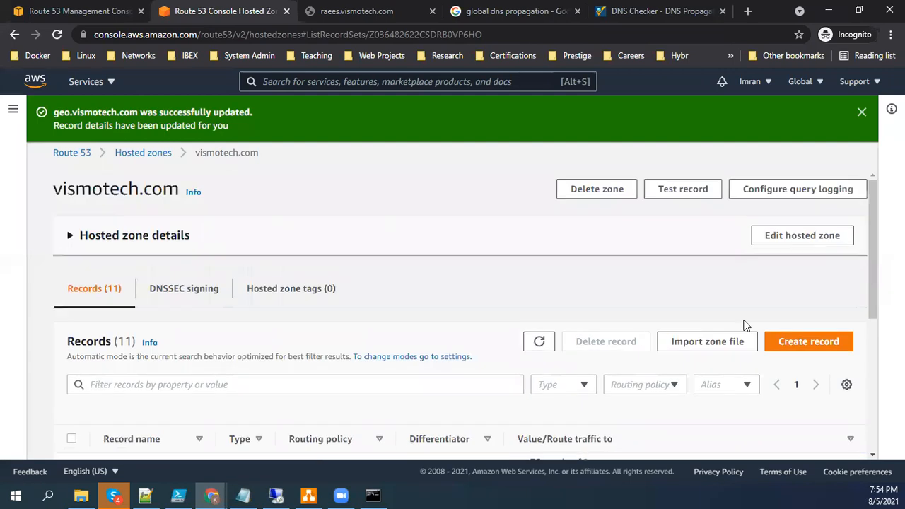
click(809, 346)
click(122, 248)
text(gp)
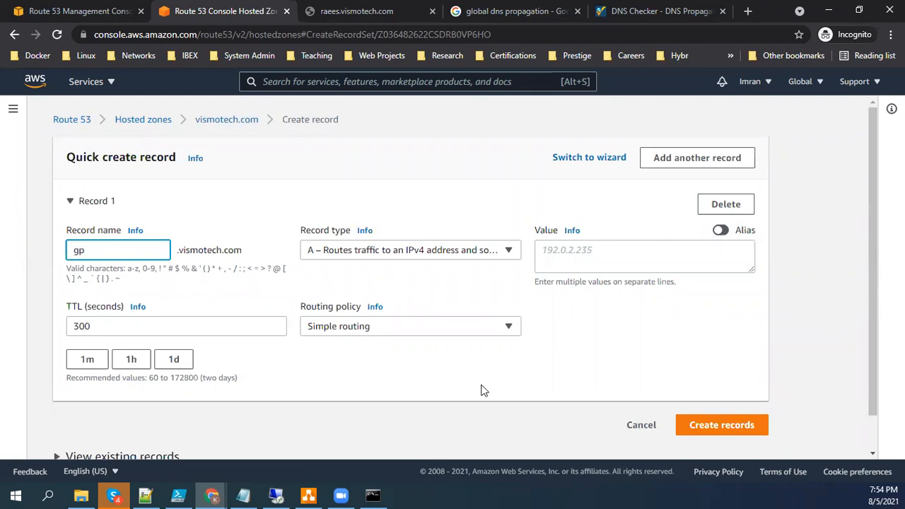
Step: Try Geolocation as the gp record's routing policy and review the available locations and the list of routing policies
click(425, 327)
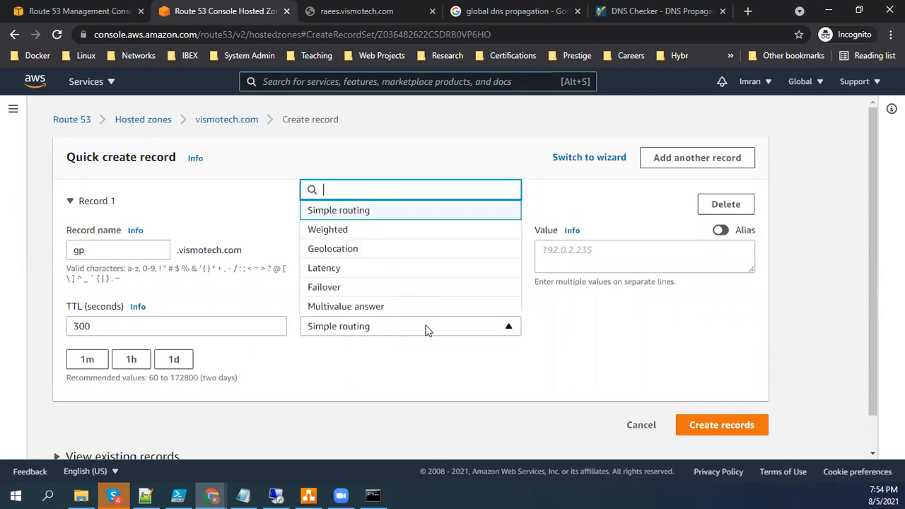
click(355, 256)
click(579, 330)
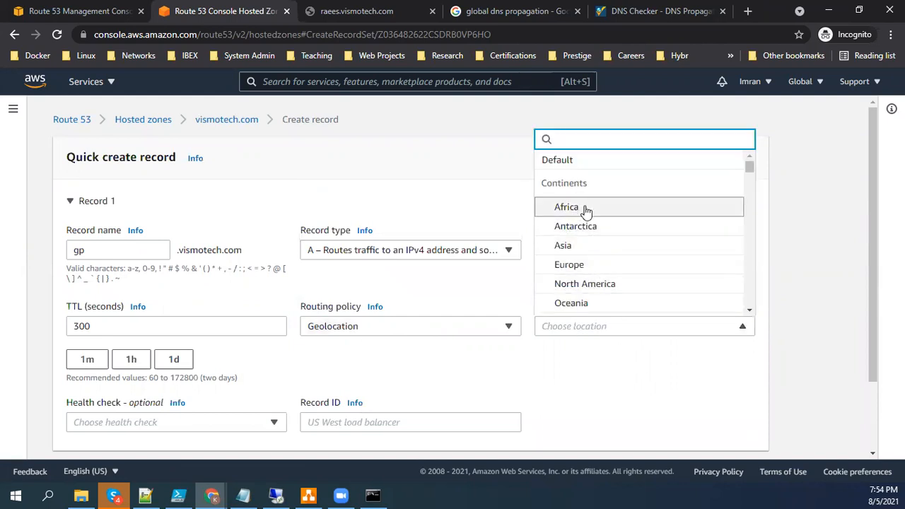
click(400, 322)
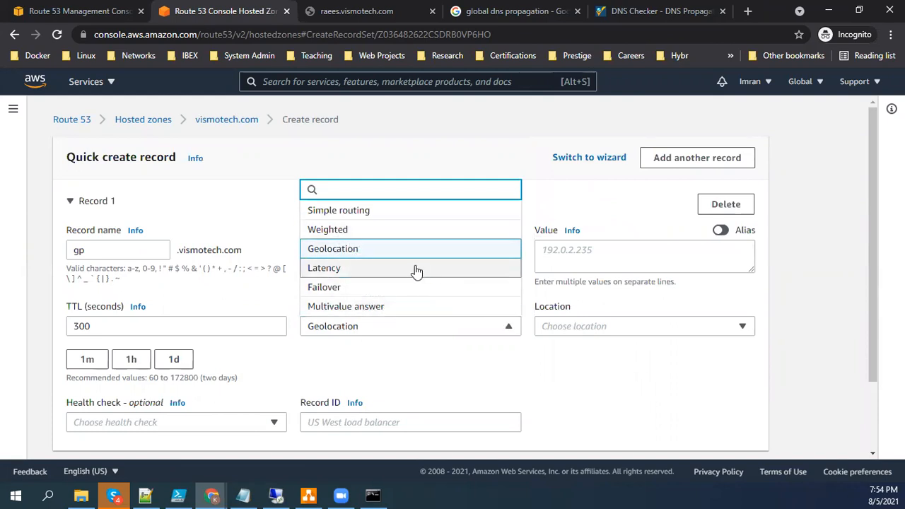
scroll(418, 271, down, 1)
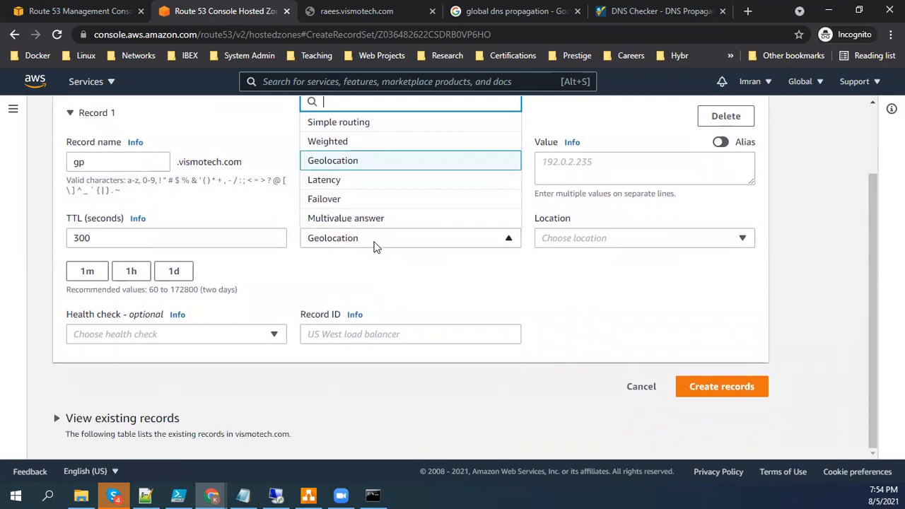
scroll(368, 241, up, 1)
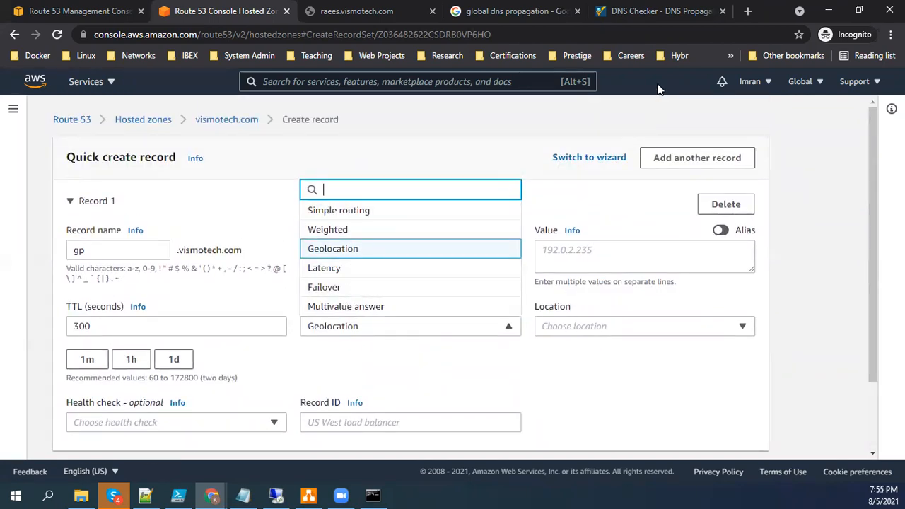
Step: Search Google for "route53 routing policies" in a new browser tab
click(747, 11)
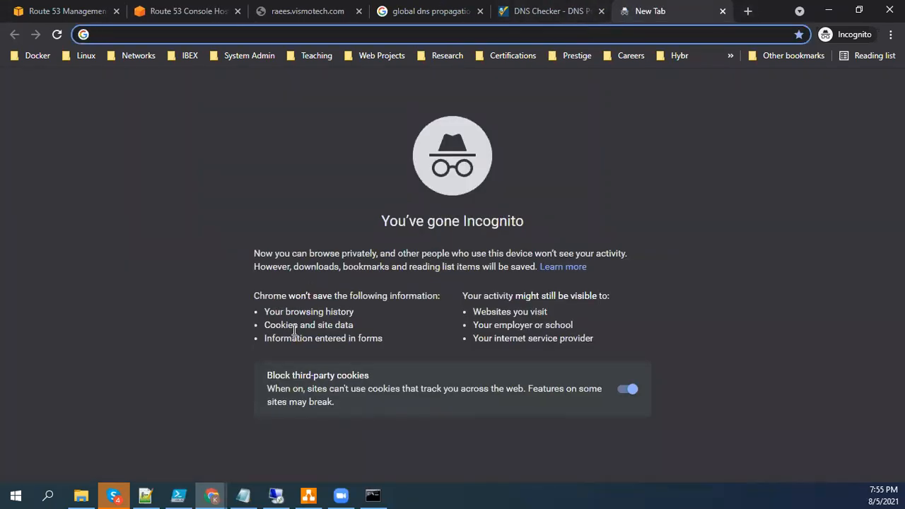
text(route)
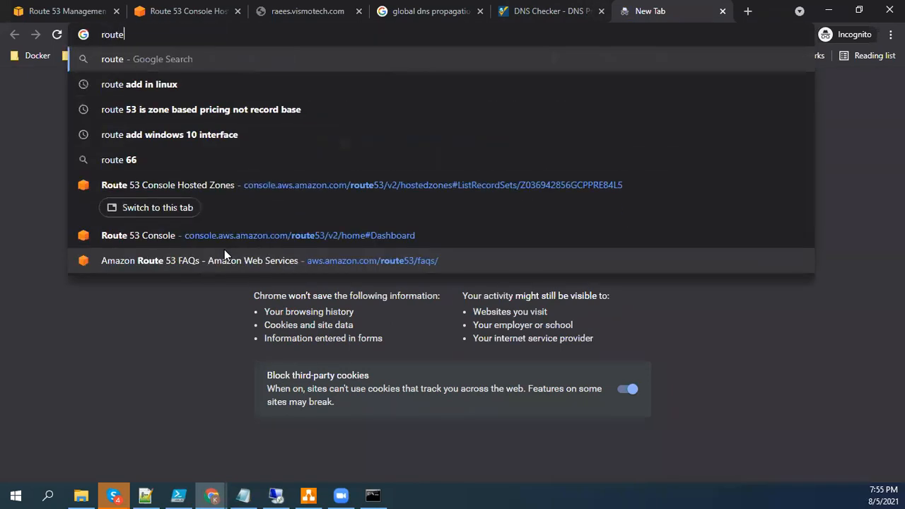
text(53 routing poli)
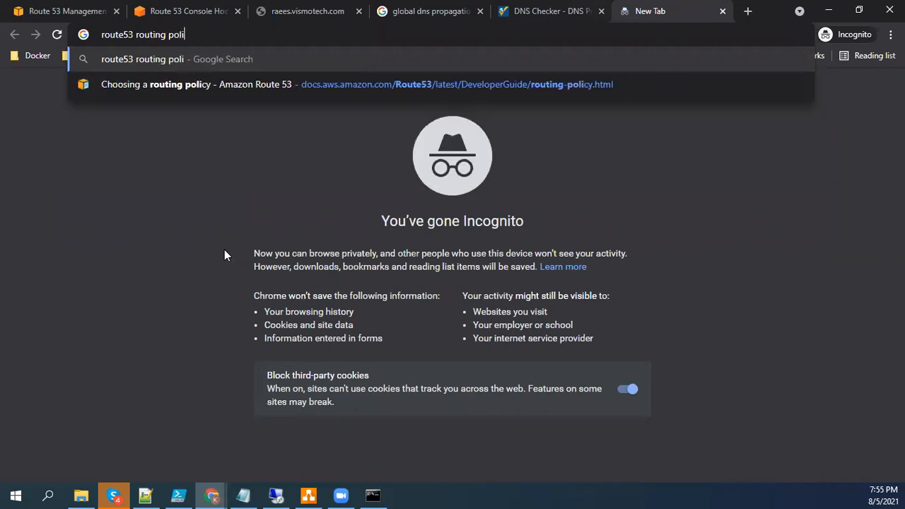
text(cies)
key(Return)
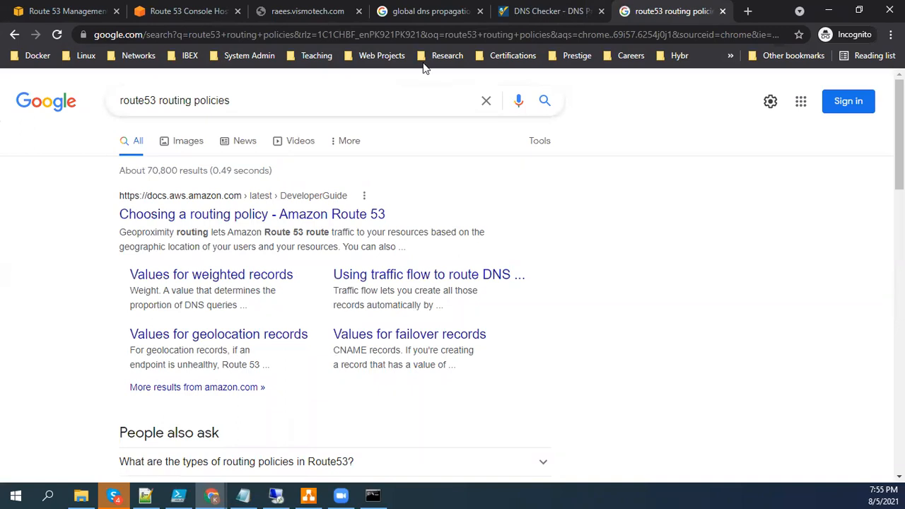
Step: Open the AWS guide "Choosing a routing policy - Amazon Route 53" and read its Geoproximity routing (traffic flow only) section
click(340, 214)
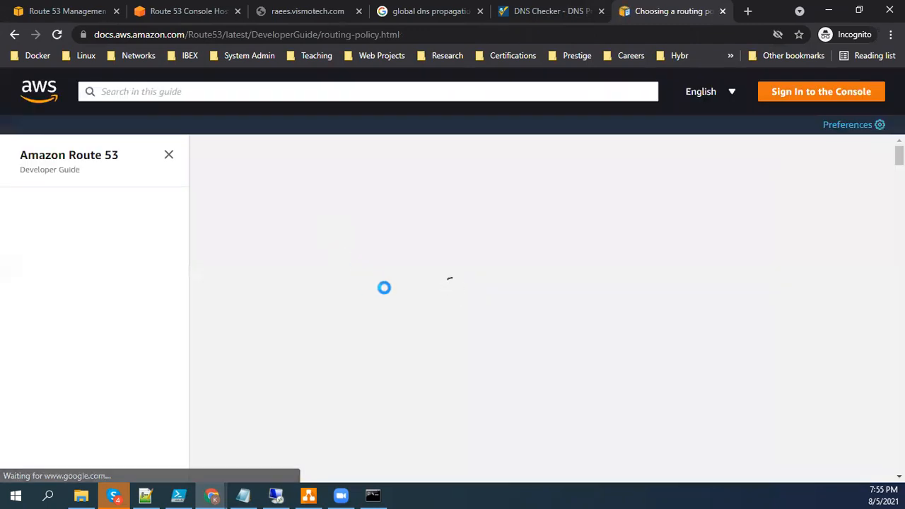
scroll(414, 345, down, 4)
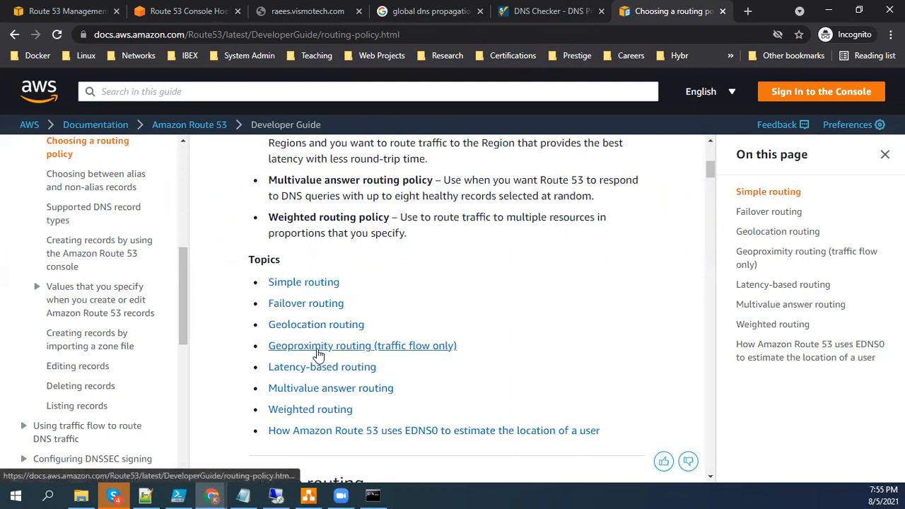
click(316, 350)
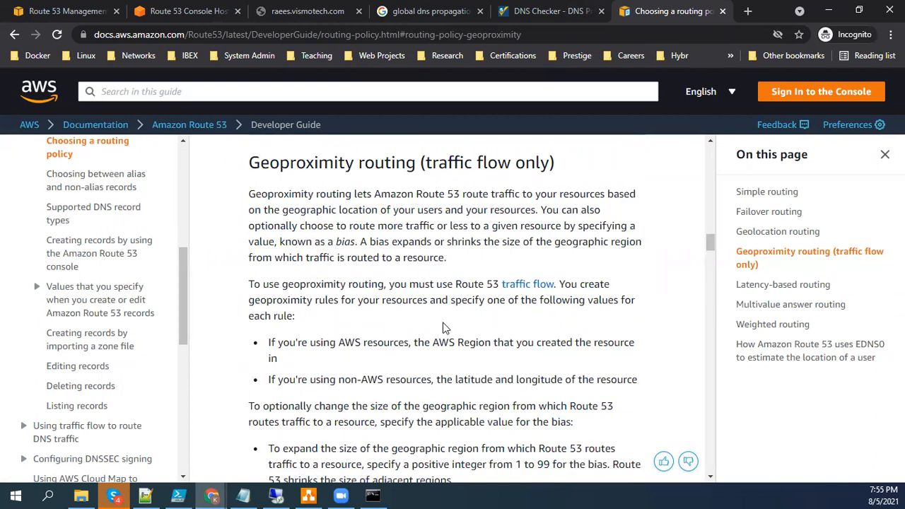
scroll(444, 327, down, 1)
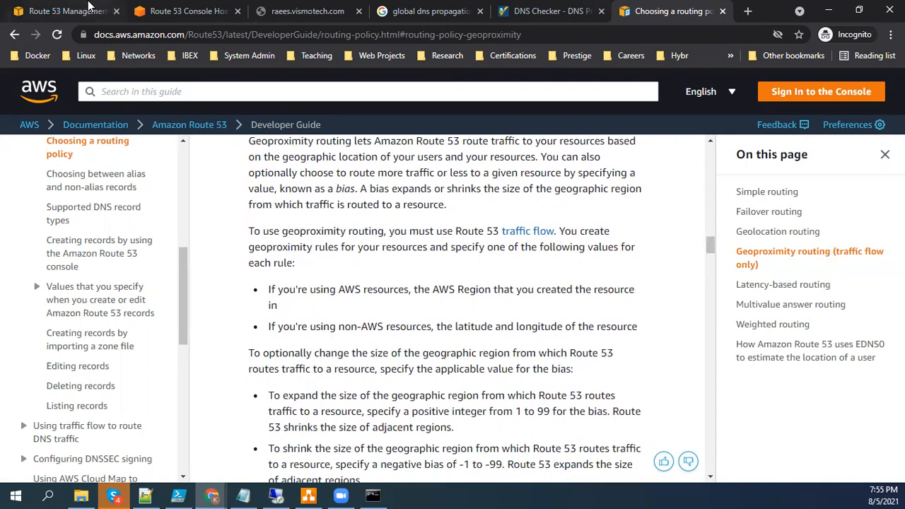
Step: Return to the Route 53 console, open the Traffic policies page and start creating a traffic policy
click(164, 8)
click(14, 106)
click(14, 106)
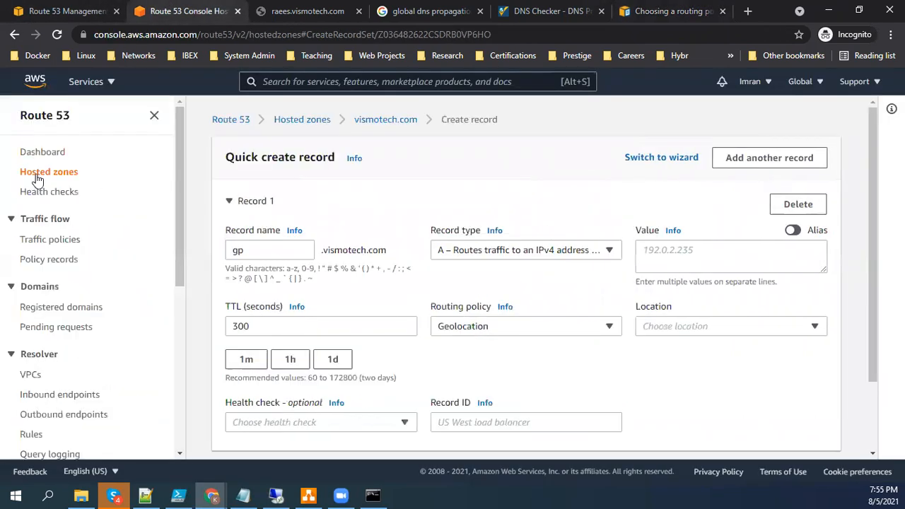
click(54, 241)
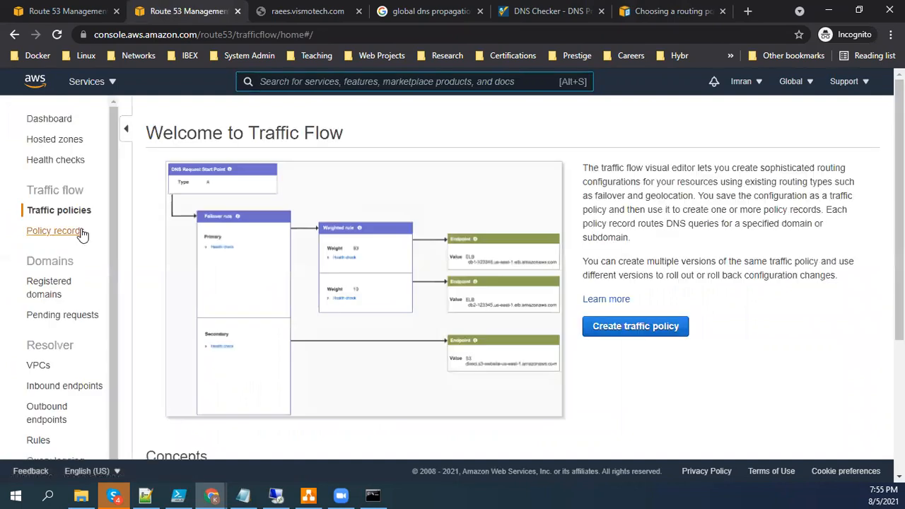
click(589, 330)
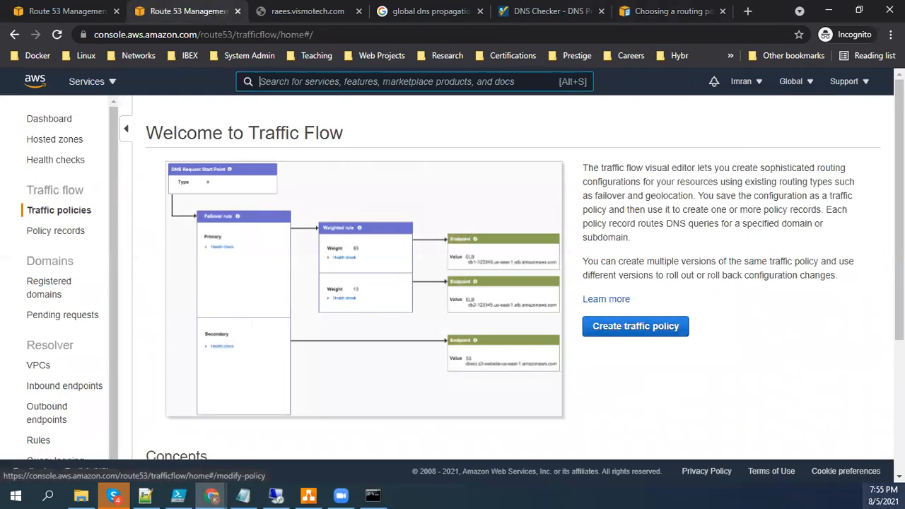
Step: Return to the AWS routing policy guide and highlight the description of the Geolocation routing policy in the overview list
click(647, 11)
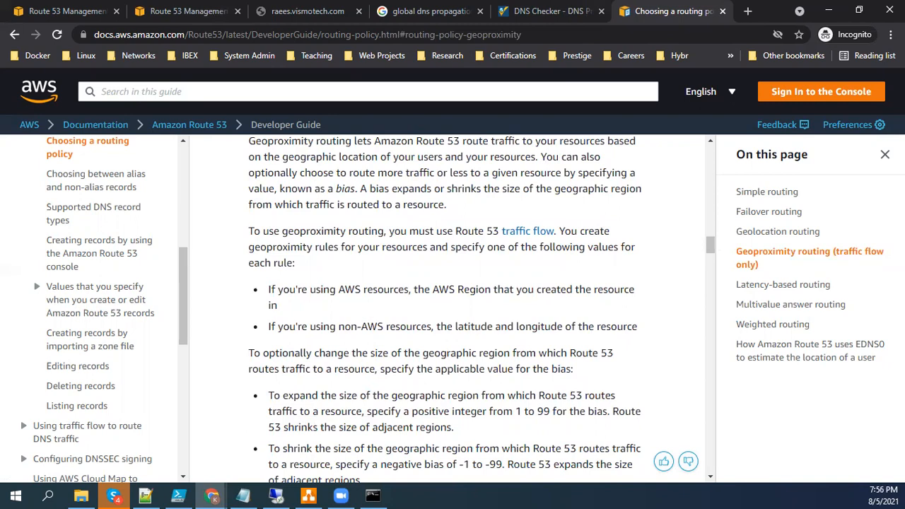
scroll(643, 297, up, 10)
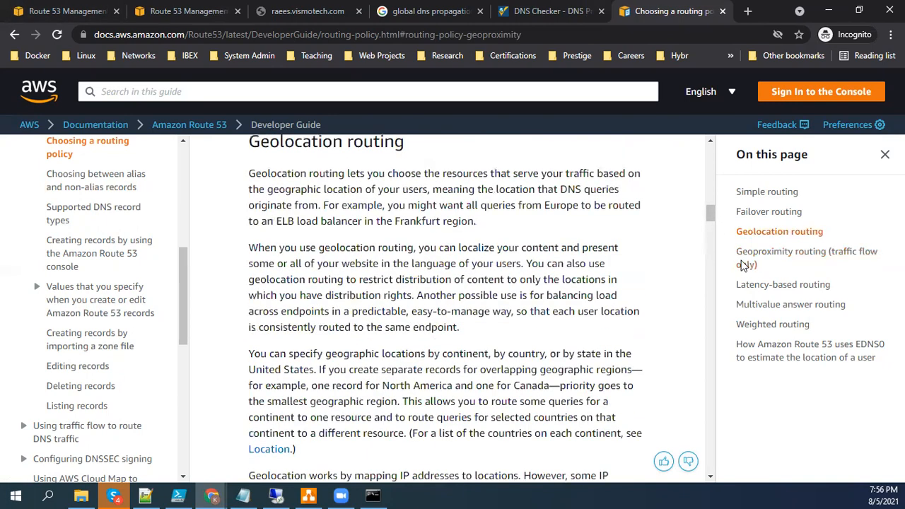
scroll(471, 348, up, 15)
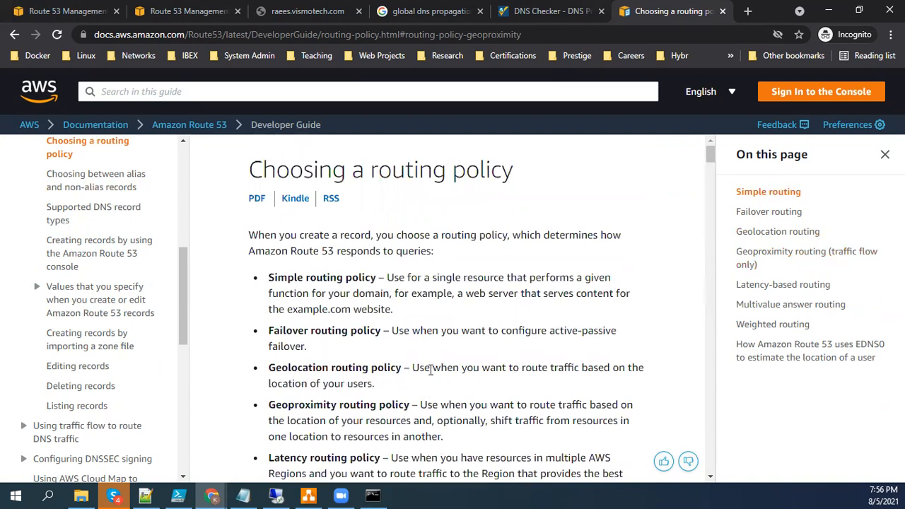
drag(392, 387, 413, 369)
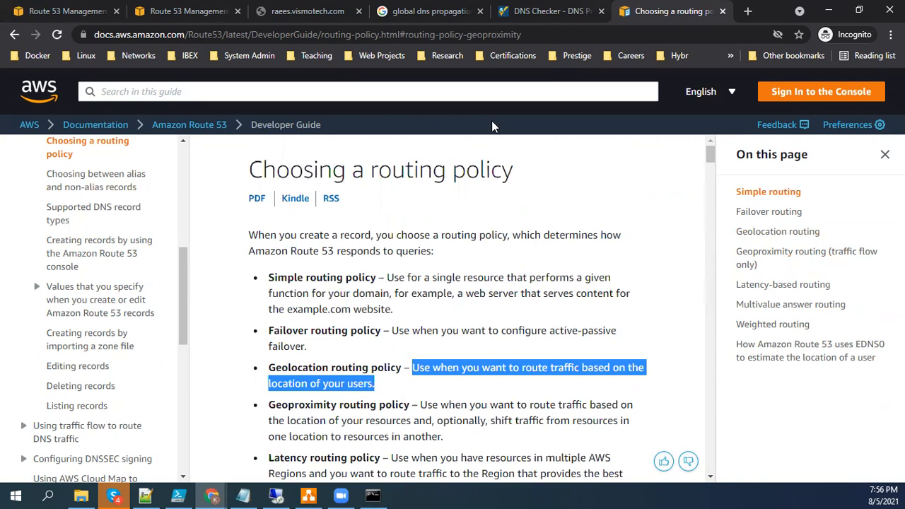
Step: Rerun the A record propagation lookup for geo.vismotech.com on whatsmydns.net and look through the location results
click(548, 11)
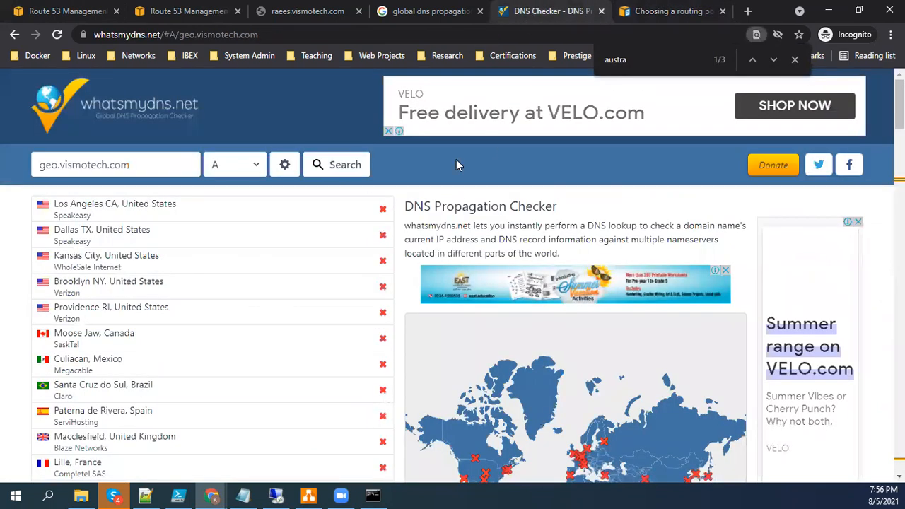
click(345, 165)
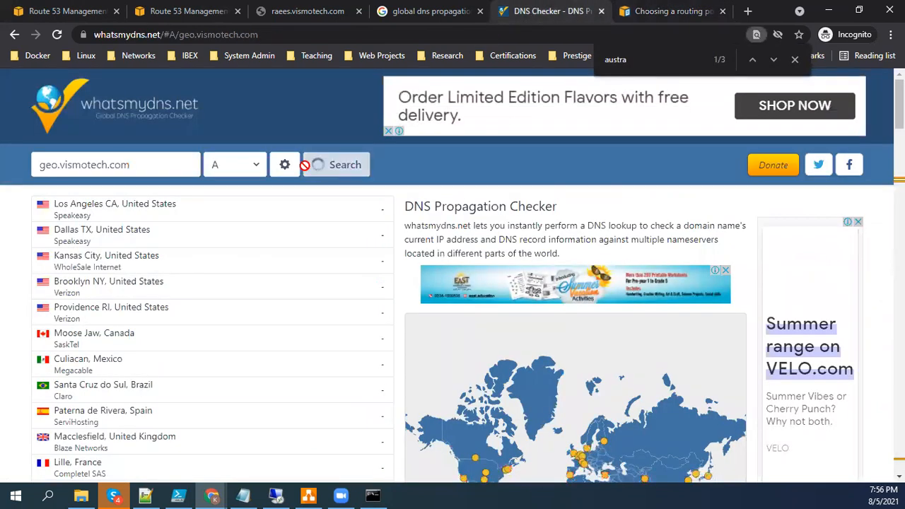
scroll(398, 276, down, 5)
scroll(380, 257, up, 5)
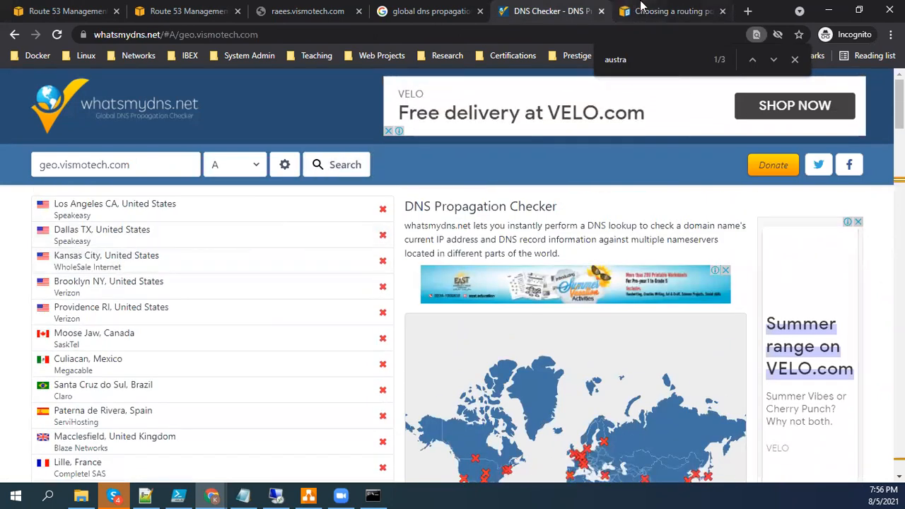
Step: Back in the AWS guide, highlight the Geolocation routing policy name, then the word Geoproximity and that policy's description
click(640, 11)
drag(400, 369, 281, 365)
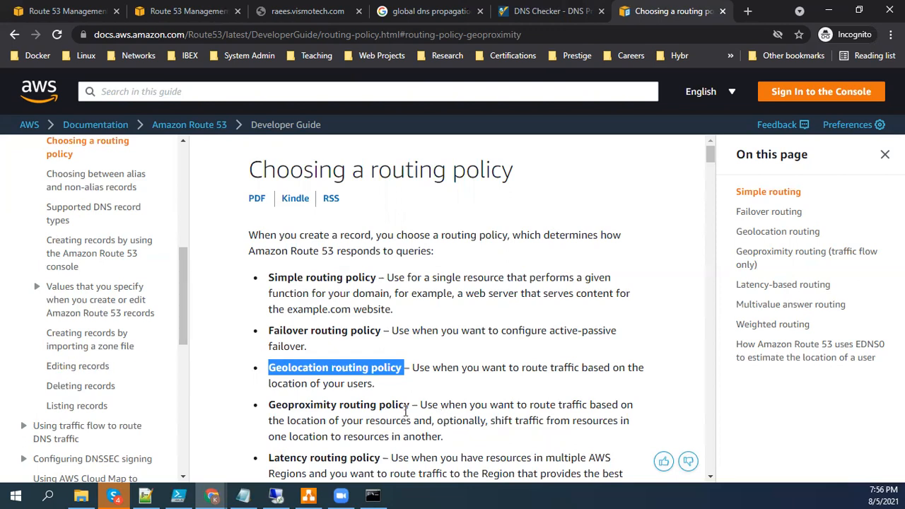
double_click(312, 404)
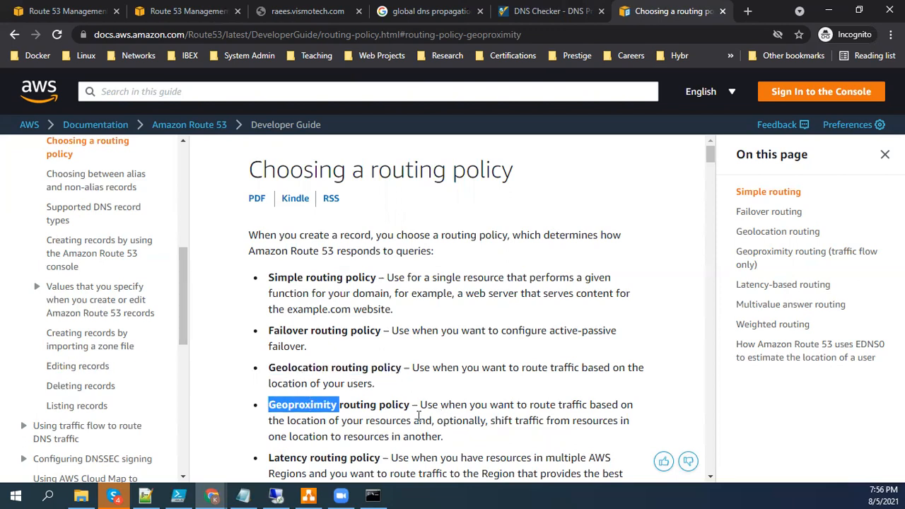
drag(422, 405, 443, 436)
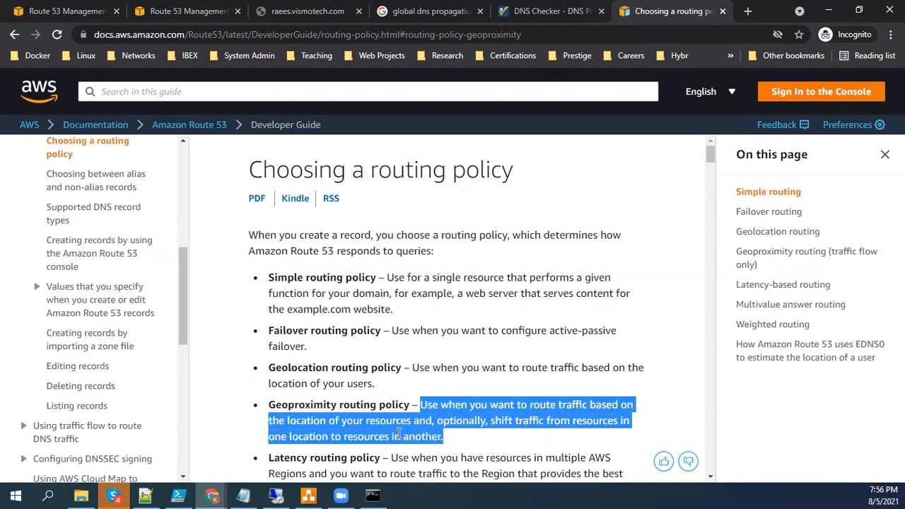
Step: Compare the two geographic policies in the guide by highlighting the Geolocation policy name and the whole Geoproximity routing policy entry
click(327, 366)
drag(280, 369, 407, 390)
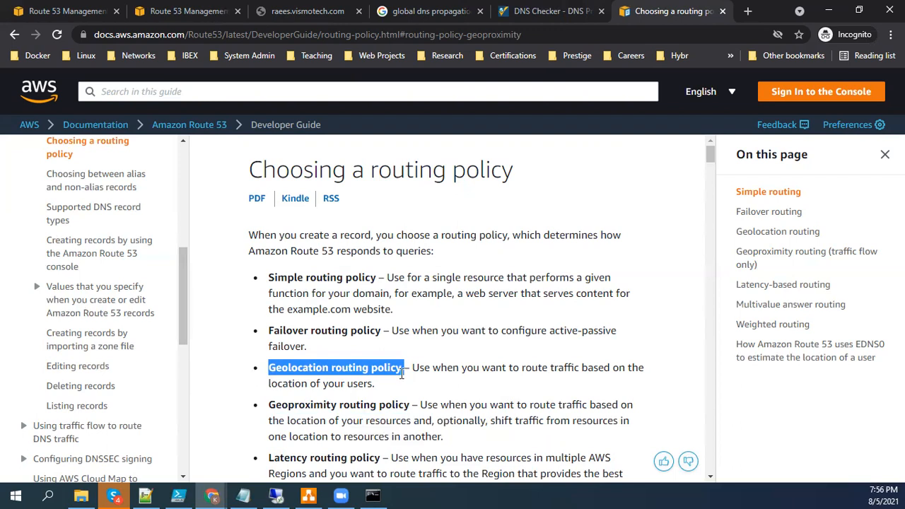
click(439, 433)
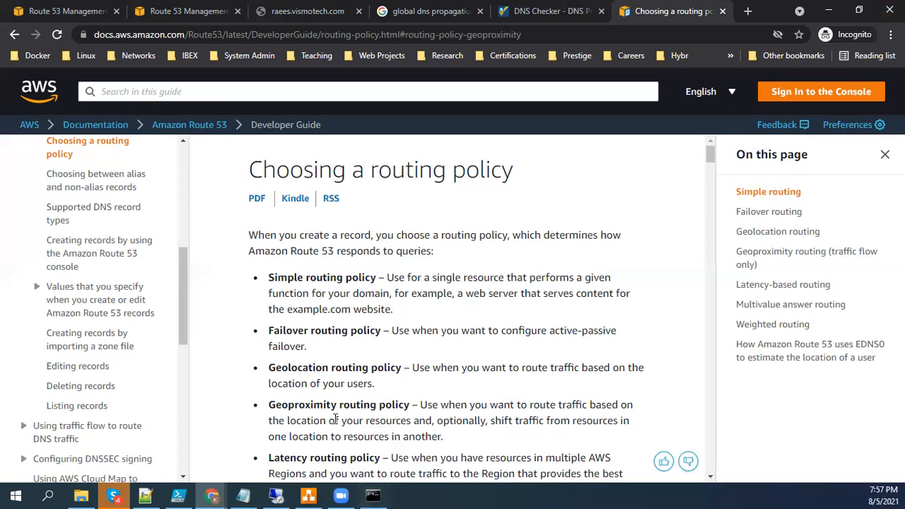
drag(445, 440, 268, 405)
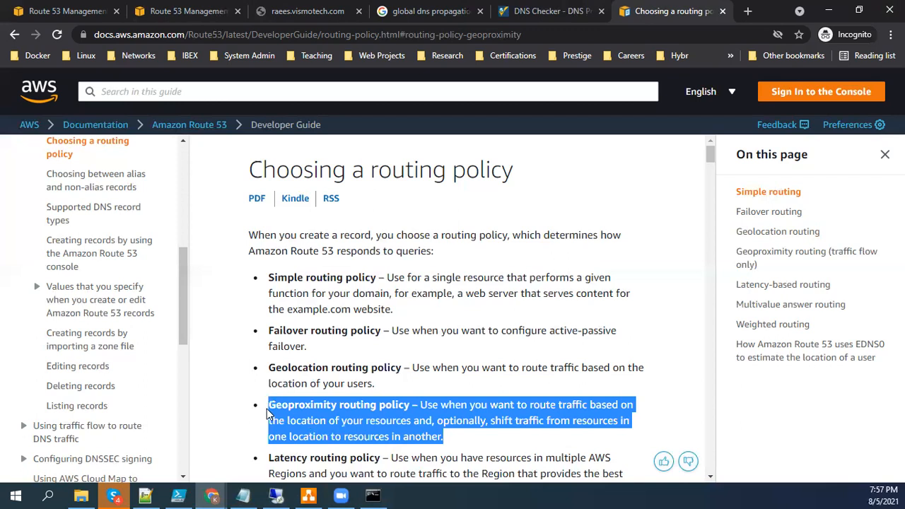